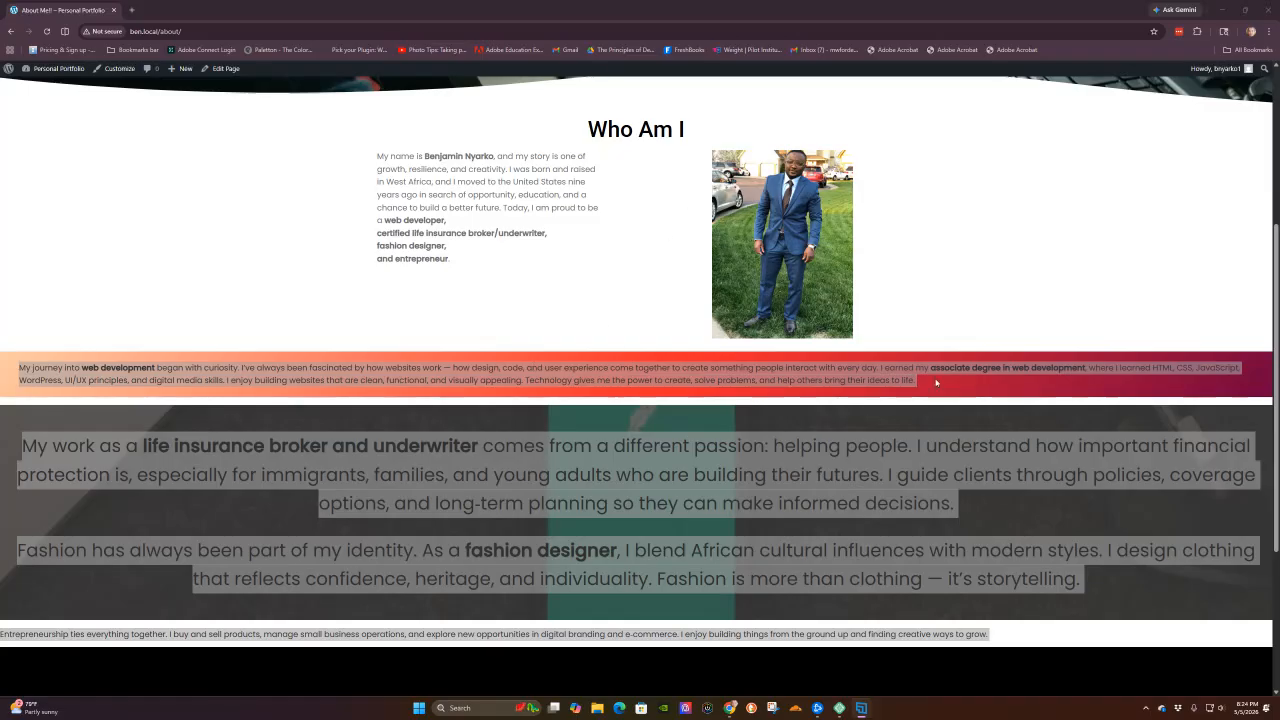
- Open the About Me!! page for editing in the Pagelayer builder, leaving the standard page editor
{"action": "scroll", "coordinate": [839, 306], "scroll_direction": "up", "scroll_amount": 1}
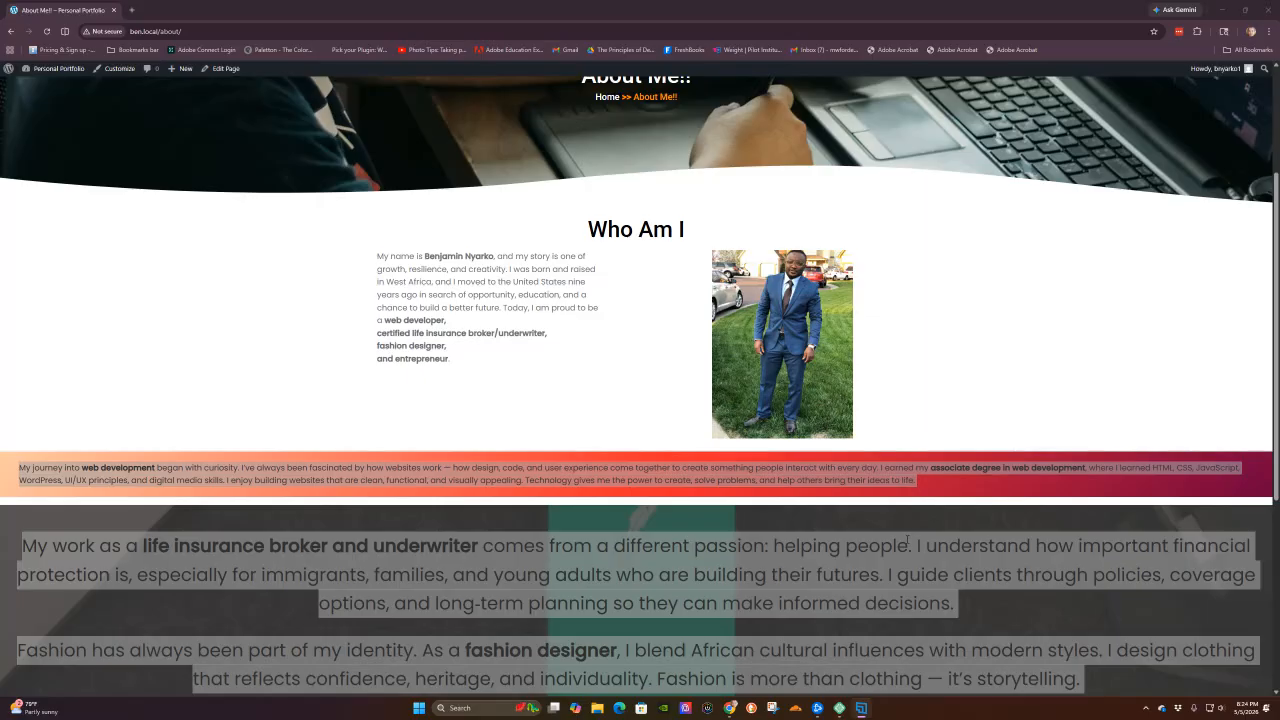
{"action": "scroll", "coordinate": [907, 541], "scroll_direction": "up", "scroll_amount": 1}
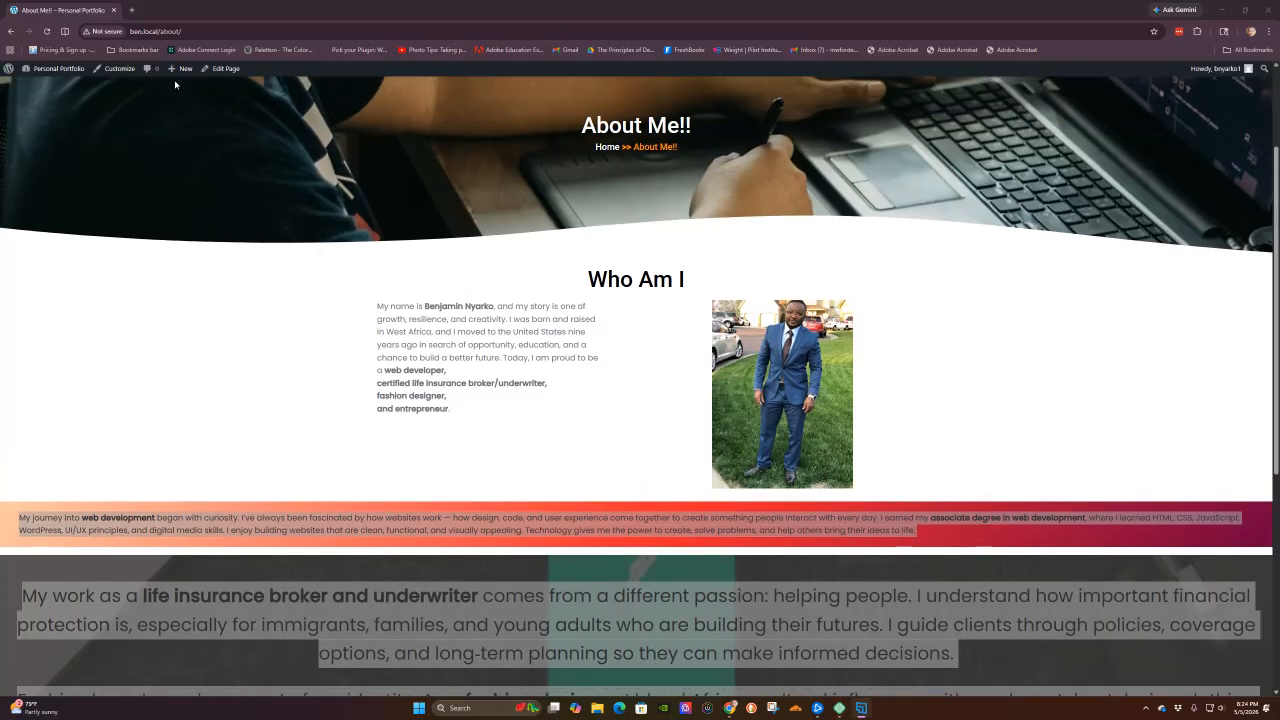
{"action": "left_click", "coordinate": [220, 68]}
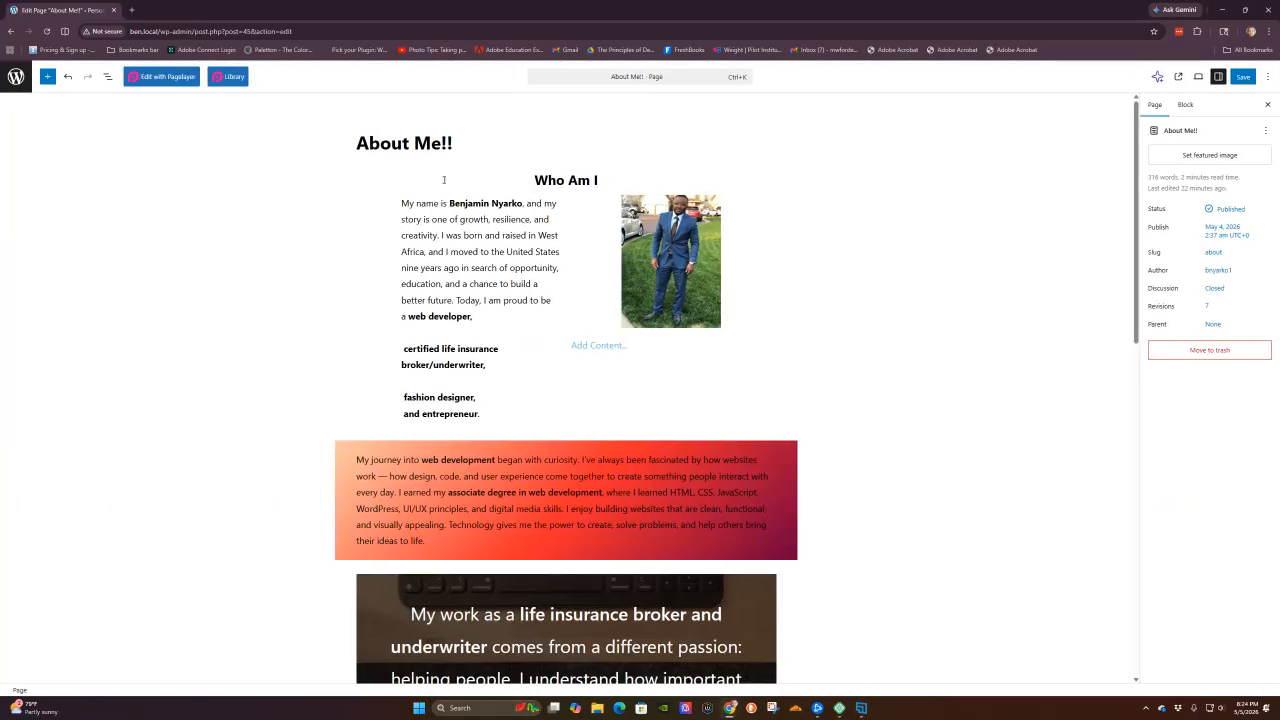
{"action": "left_click", "coordinate": [152, 81]}
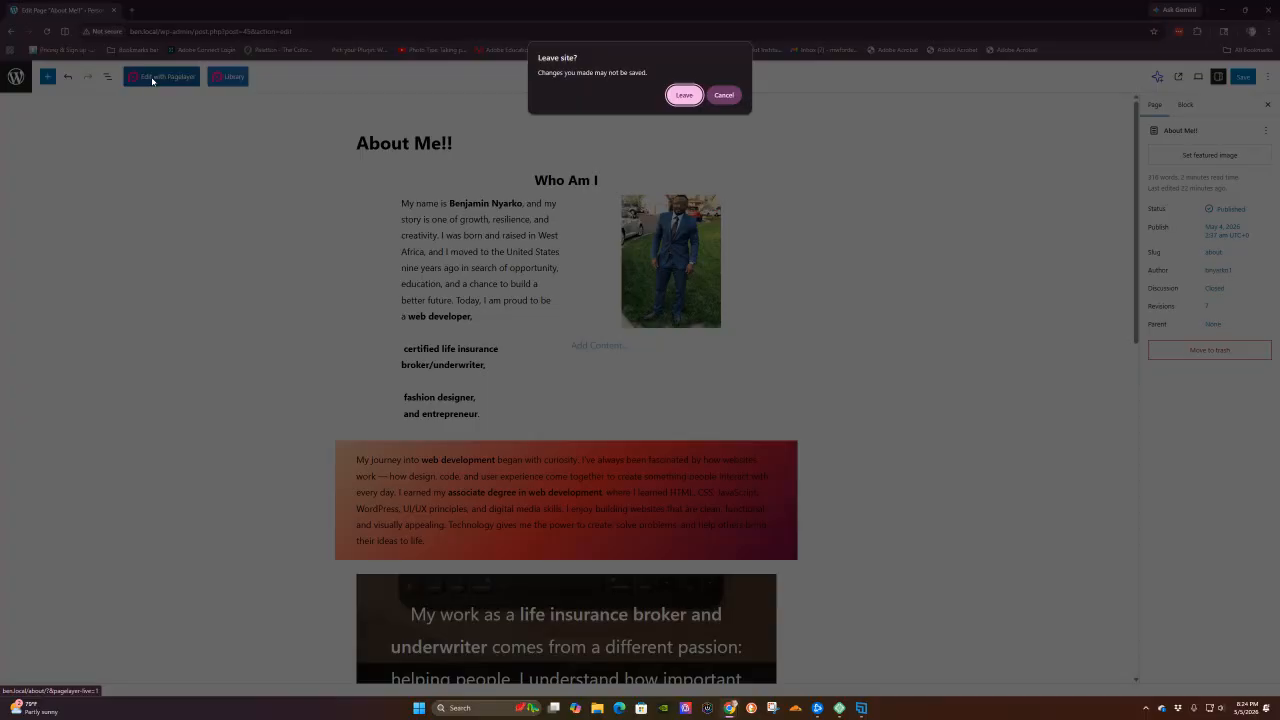
{"action": "left_click", "coordinate": [683, 96]}
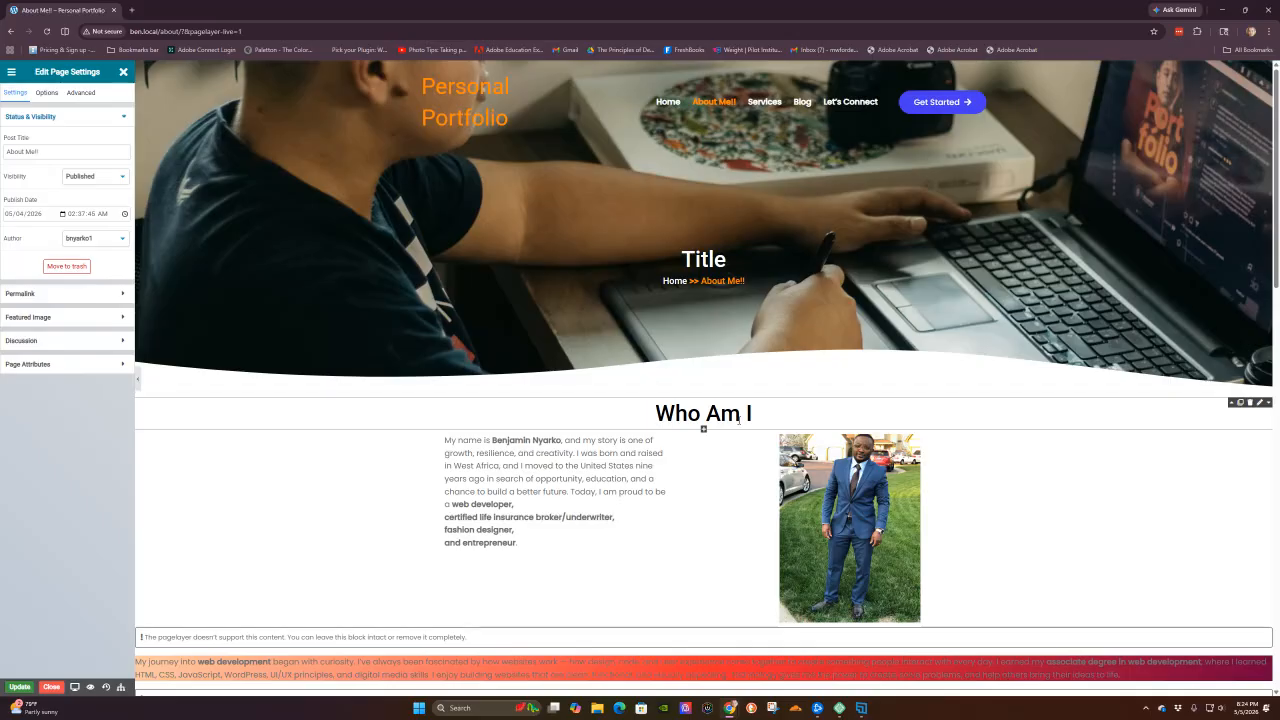
- Open the options of the Who Am I title and slightly narrow the text column beside the portrait
{"action": "left_click", "coordinate": [1259, 402]}
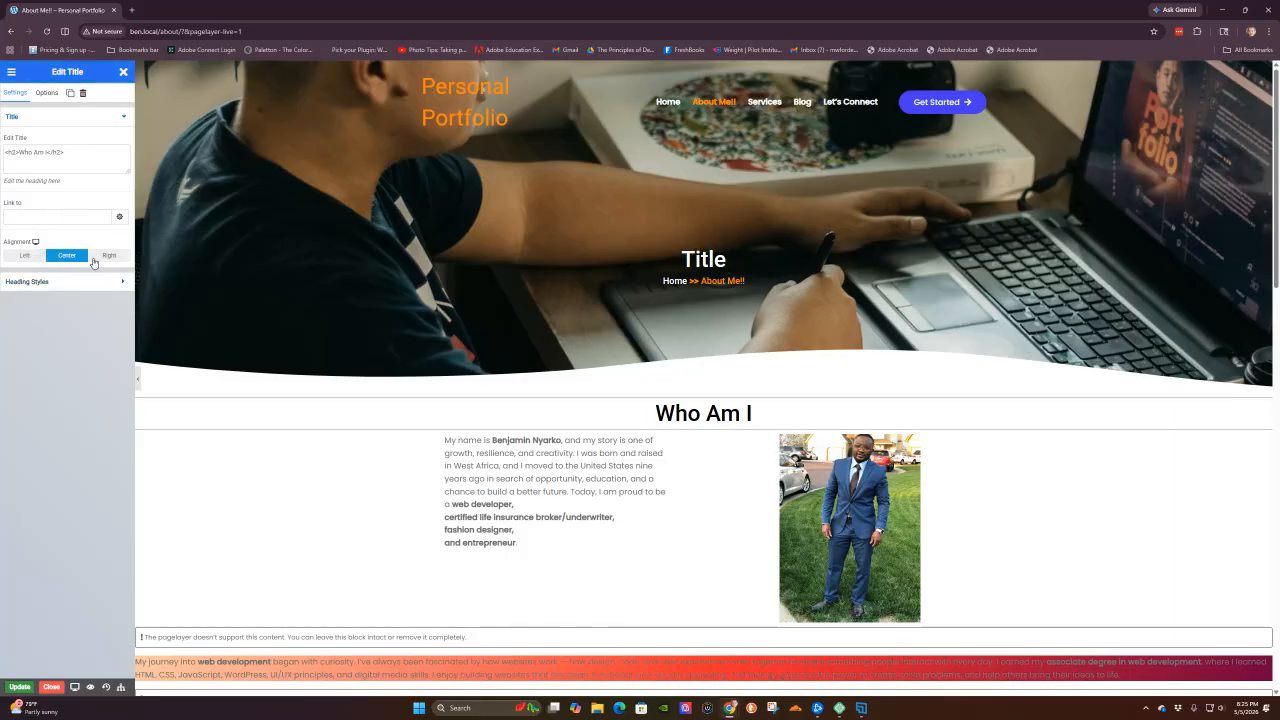
{"action": "left_click", "coordinate": [47, 92]}
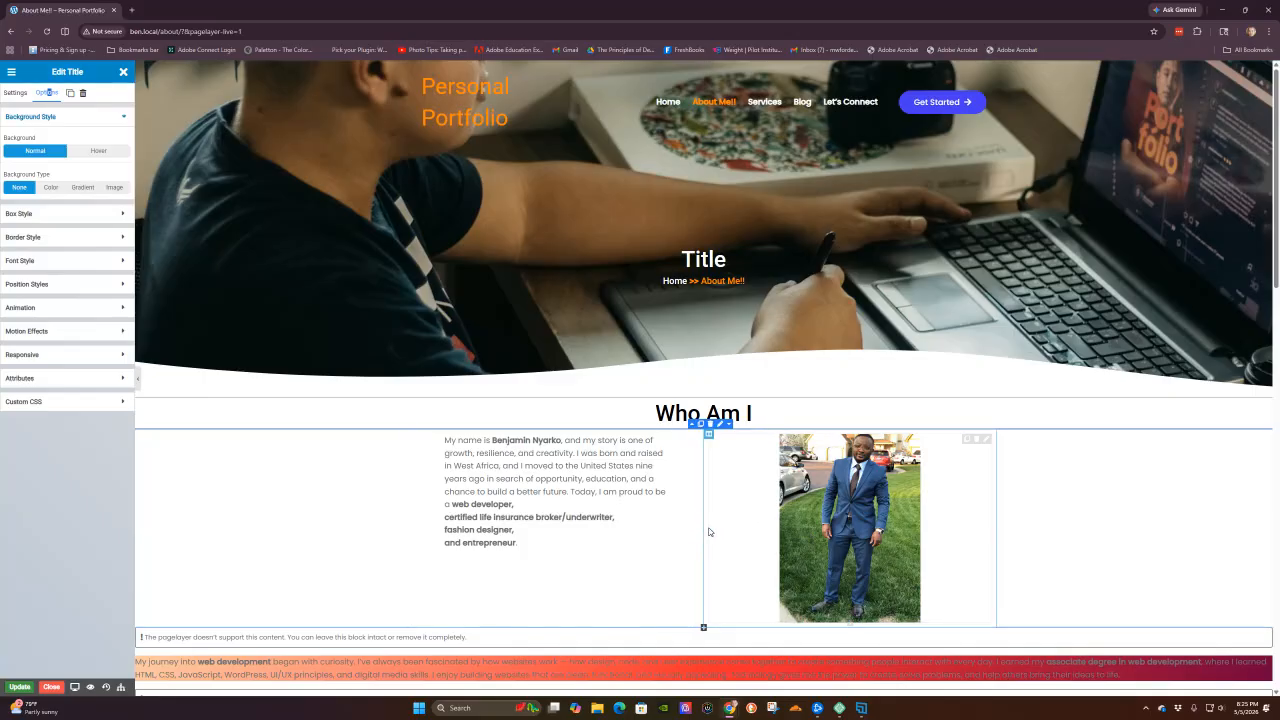
{"action": "mouse_move", "coordinate": [701, 529]}
{"action": "left_mouse_down"}
{"action": "mouse_move", "coordinate": [666, 537]}
{"action": "mouse_move", "coordinate": [747, 517]}
{"action": "mouse_move", "coordinate": [694, 530]}
{"action": "left_mouse_up"}
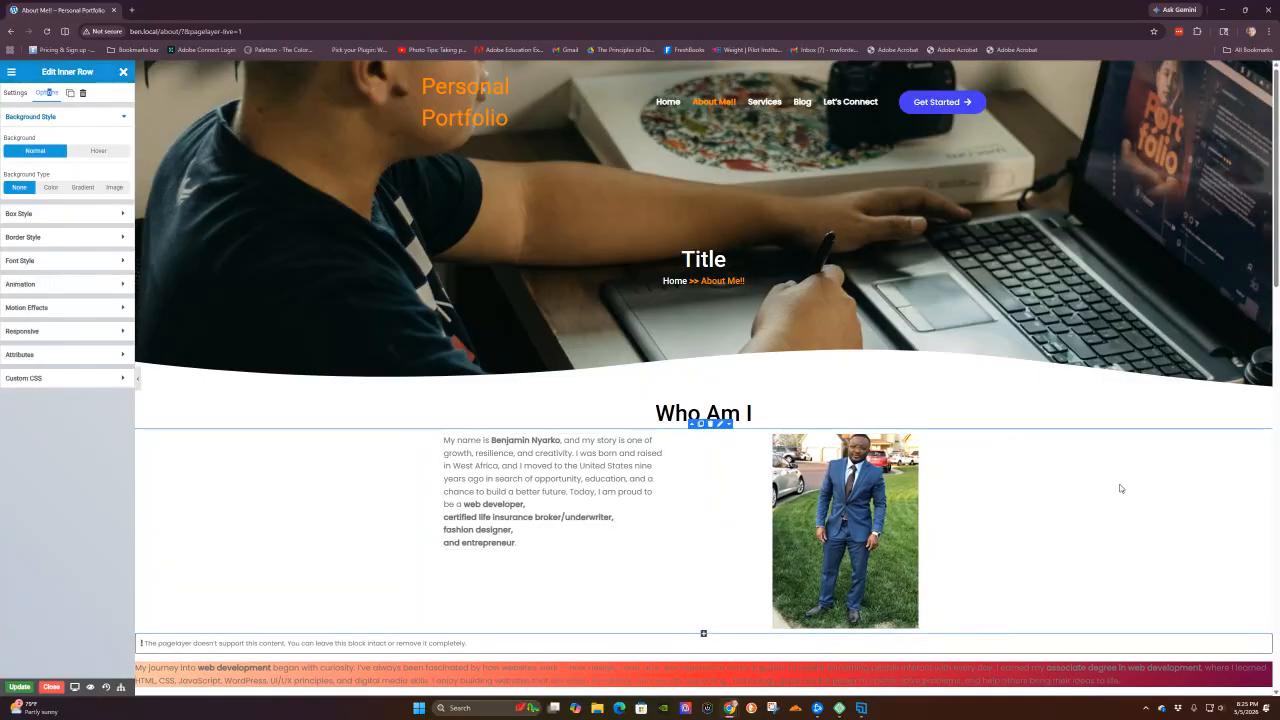
- Delete all the unsupported content blocks below the row with the introduction text and portrait
{"action": "scroll", "coordinate": [1113, 480], "scroll_direction": "down", "scroll_amount": 1}
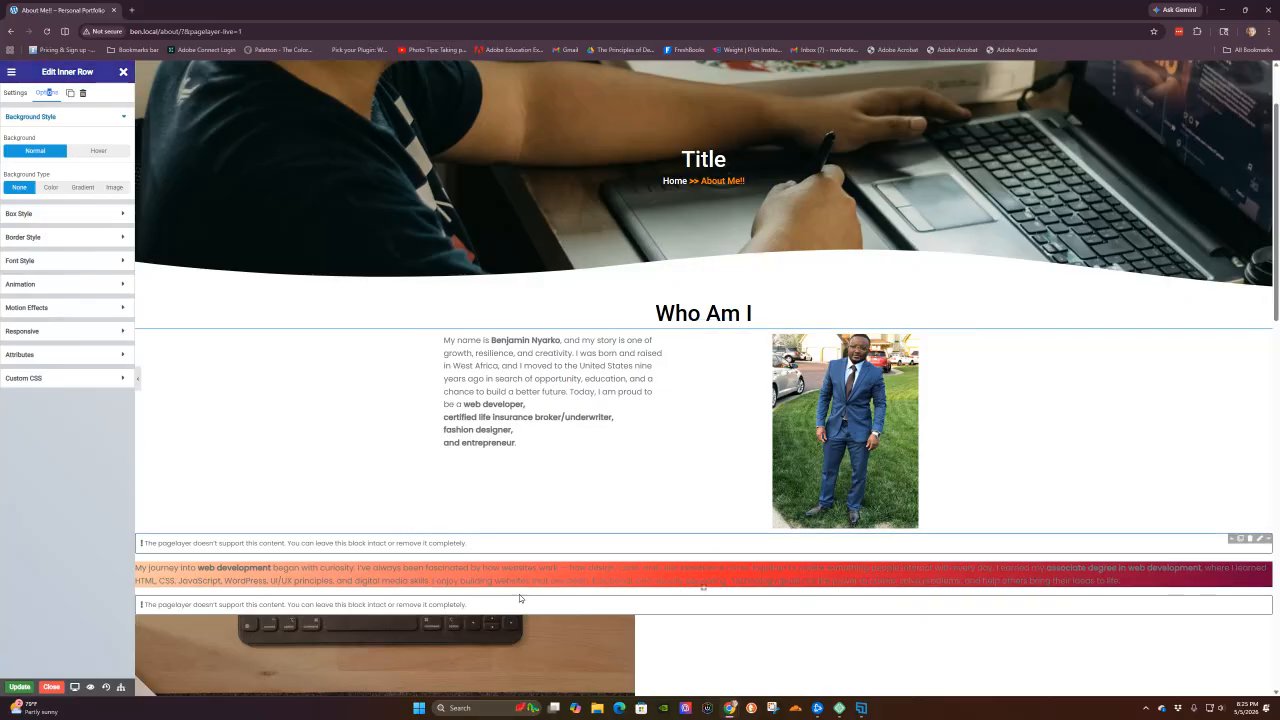
{"action": "scroll", "coordinate": [740, 505], "scroll_direction": "down", "scroll_amount": 2}
{"action": "scroll", "coordinate": [736, 508], "scroll_direction": "down", "scroll_amount": 1}
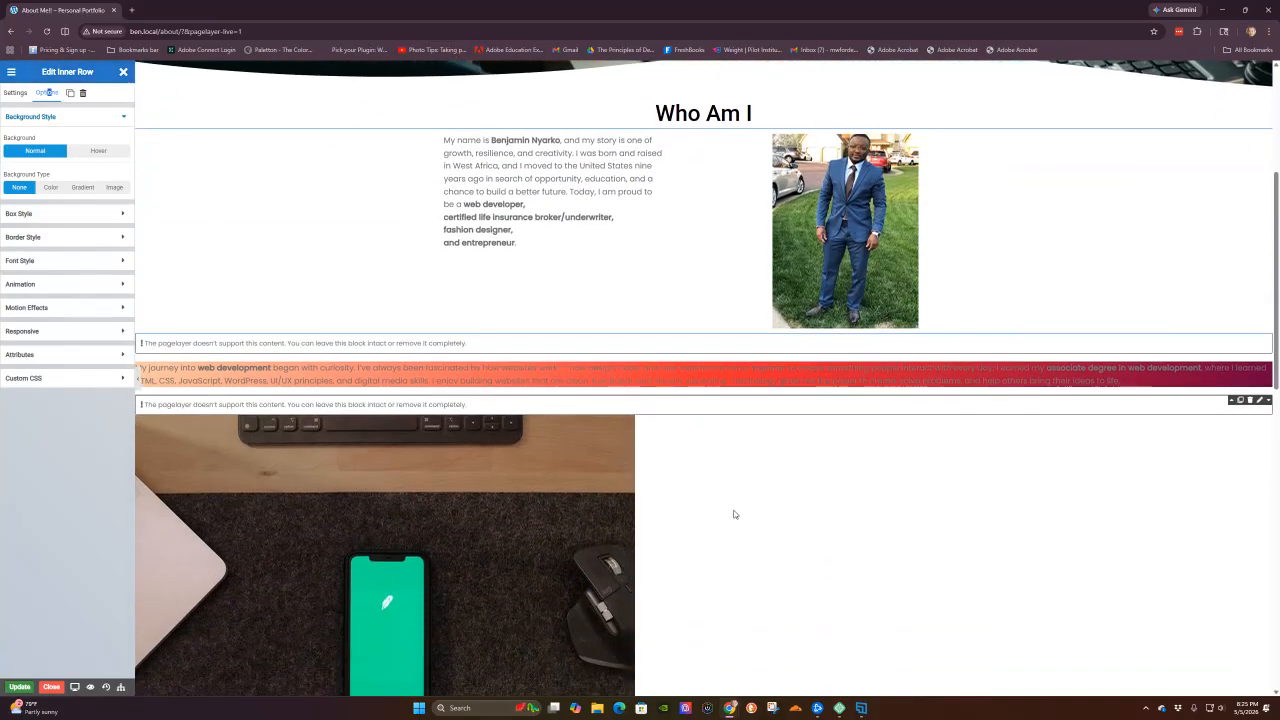
{"action": "scroll", "coordinate": [732, 508], "scroll_direction": "down", "scroll_amount": 1}
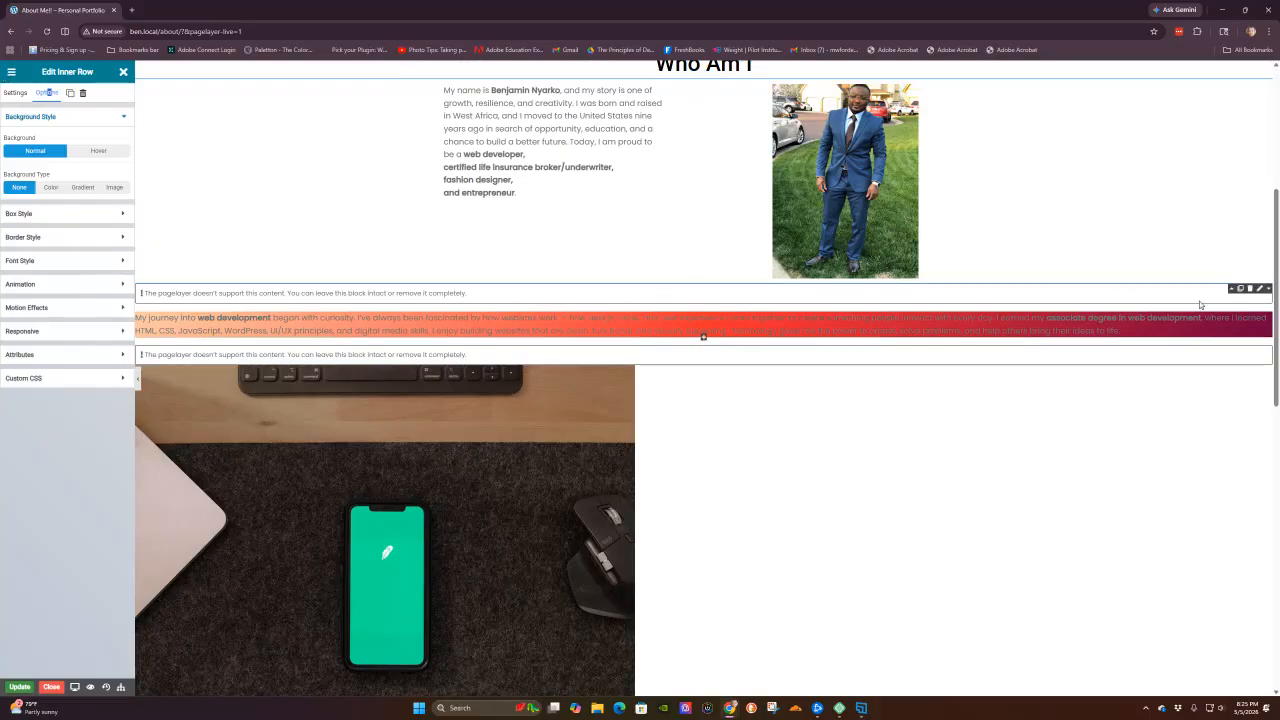
{"action": "left_click", "coordinate": [1249, 291]}
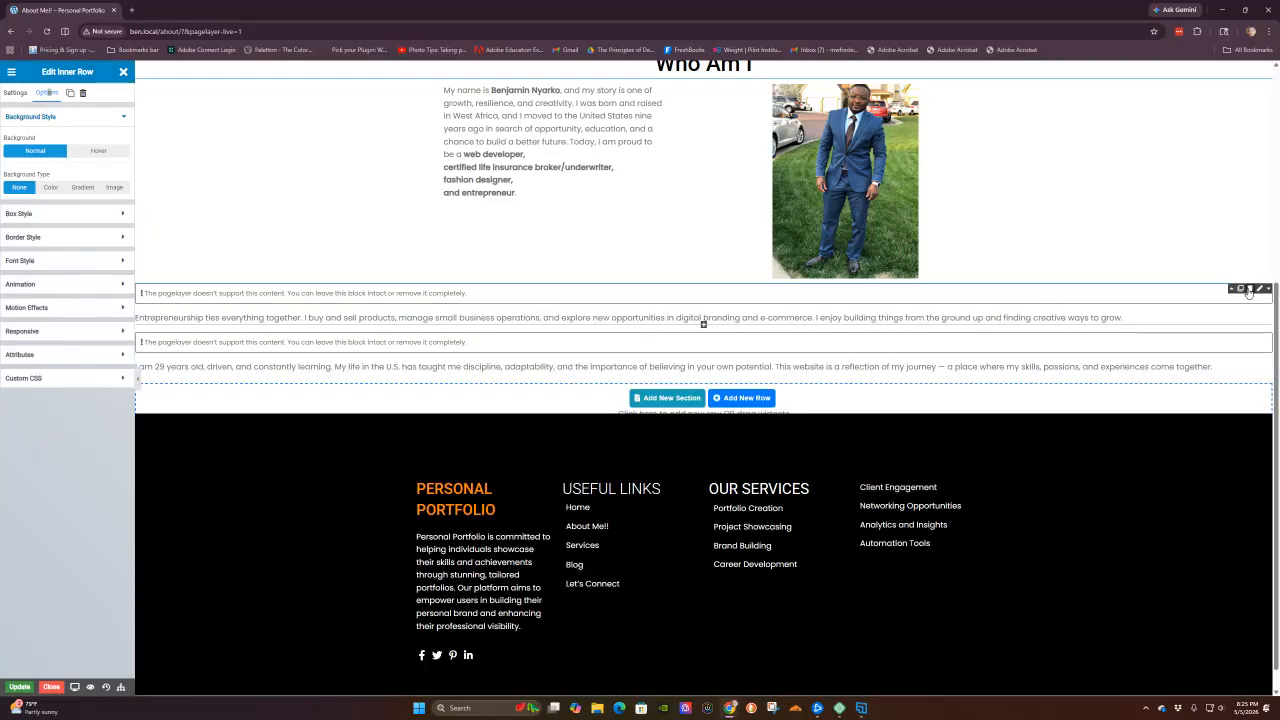
{"action": "left_click", "coordinate": [1250, 291]}
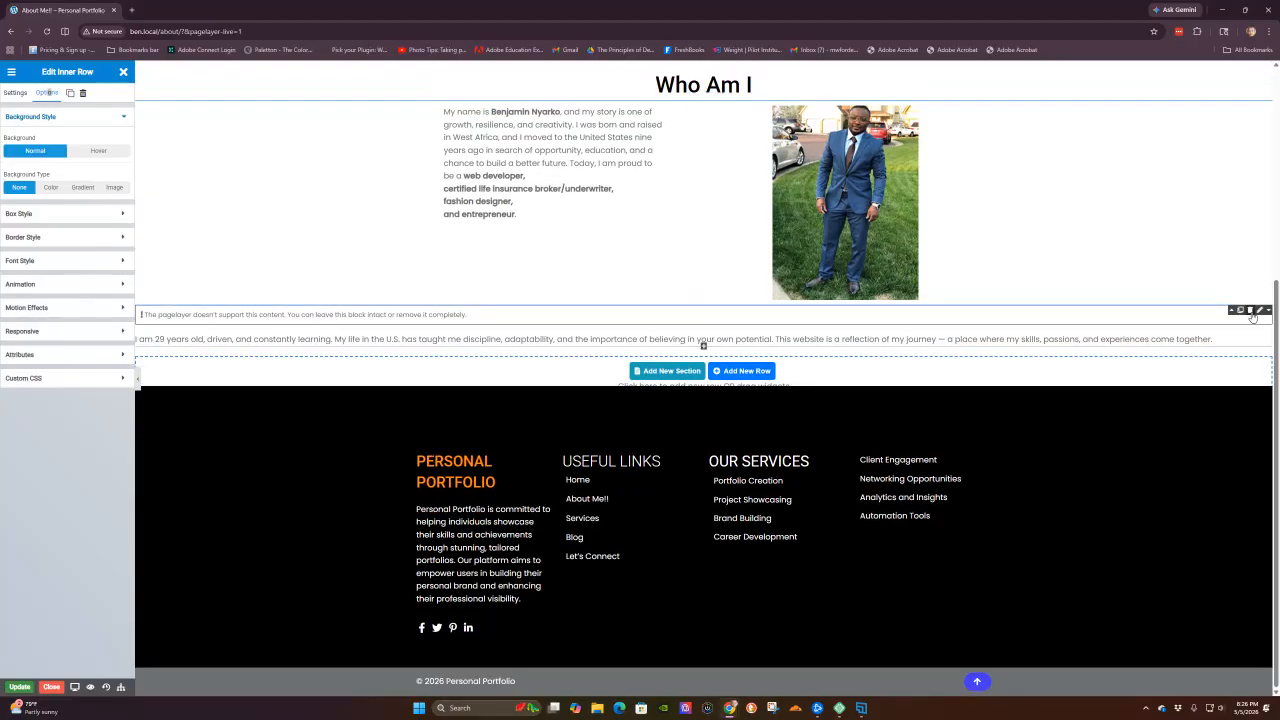
{"action": "left_click", "coordinate": [1251, 312]}
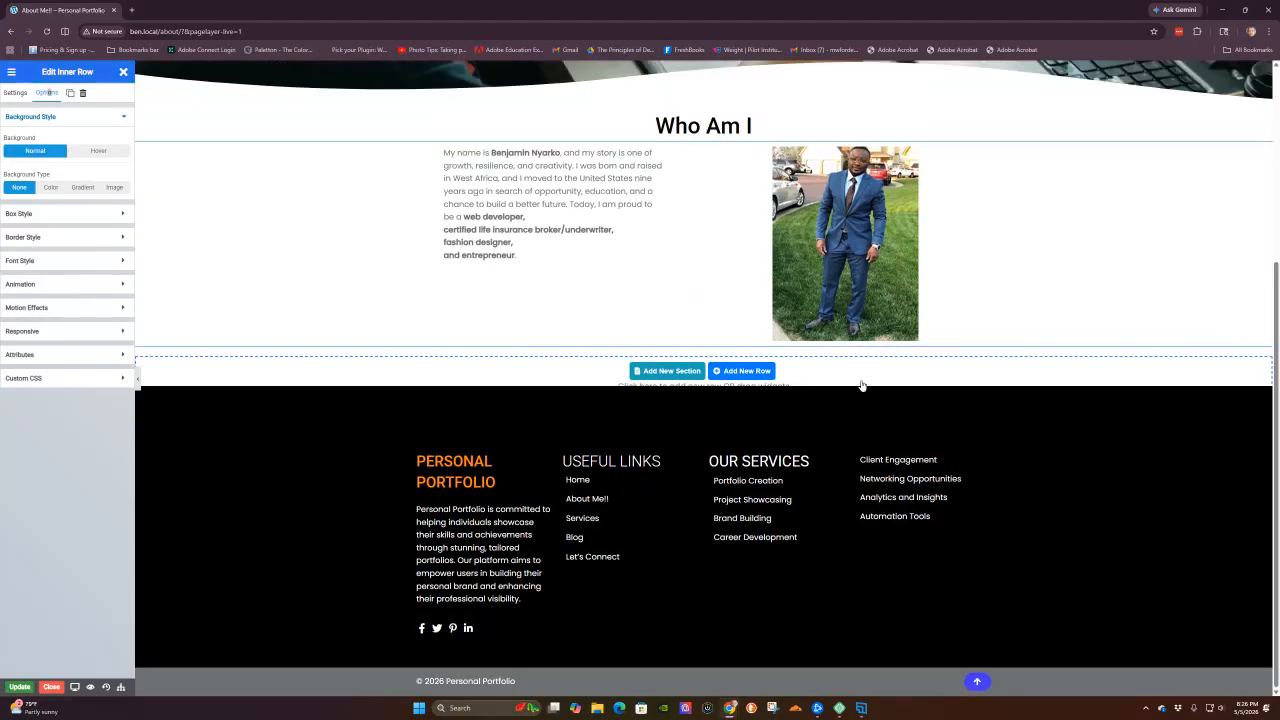
- Add a new section below the portrait row using the Our Integrated Services template from the section library
{"action": "scroll", "coordinate": [851, 366], "scroll_direction": "up", "scroll_amount": 1}
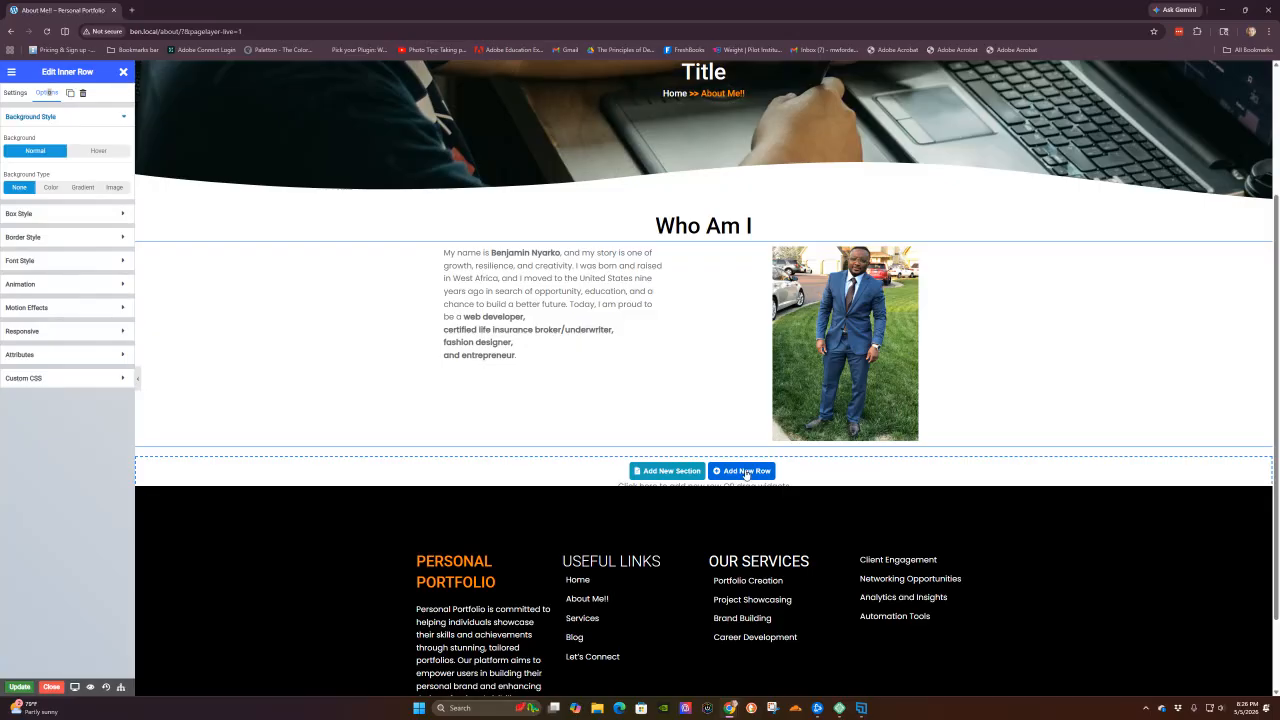
{"action": "left_click", "coordinate": [672, 471]}
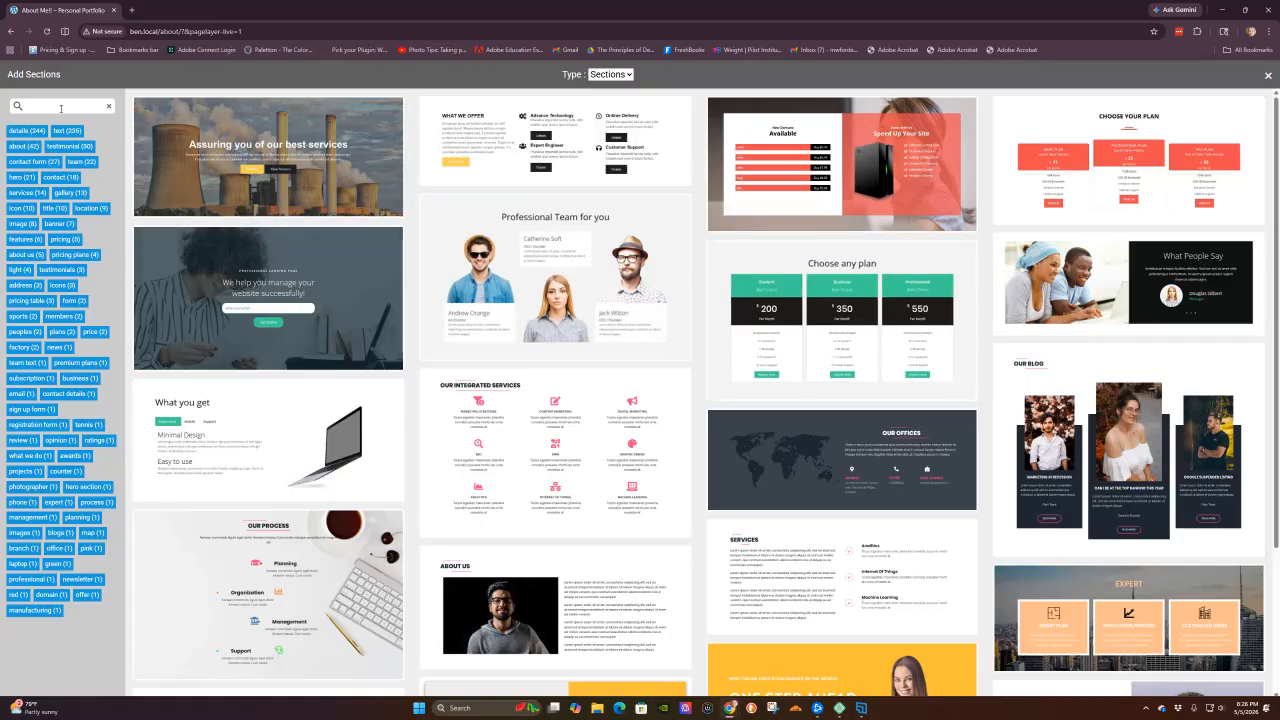
{"action": "scroll", "coordinate": [702, 388], "scroll_direction": "down", "scroll_amount": 6}
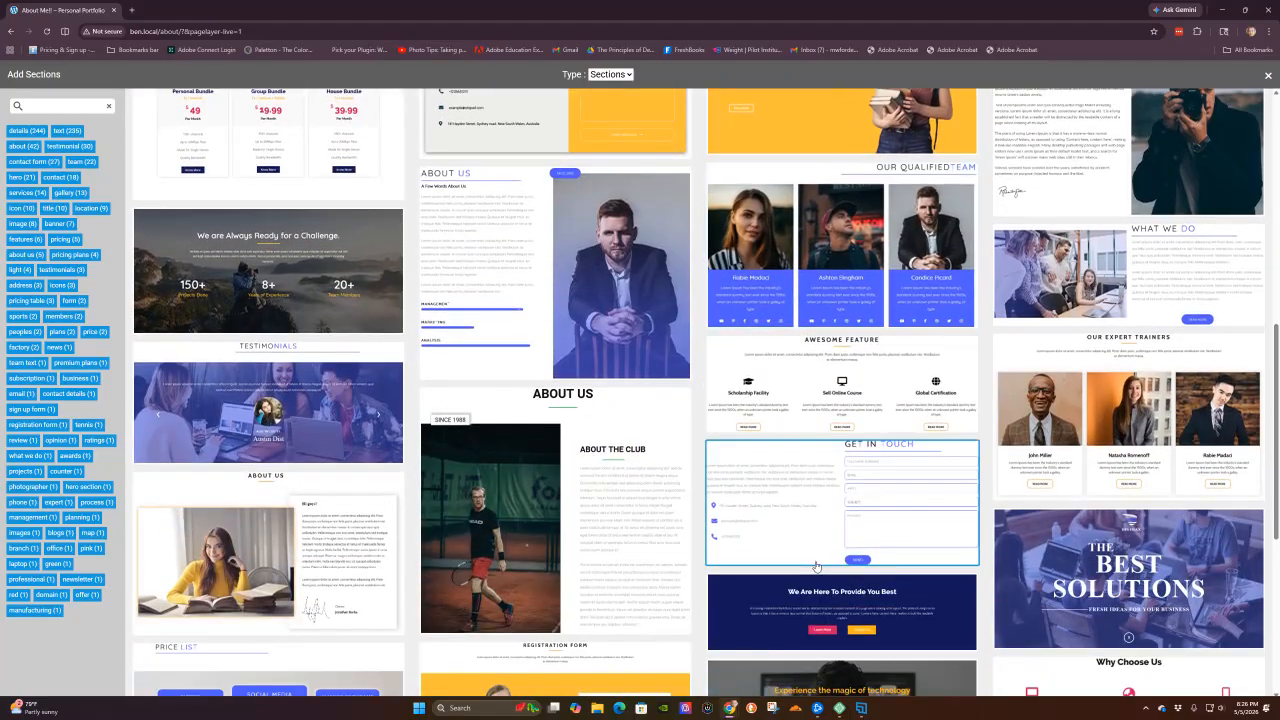
{"action": "scroll", "coordinate": [815, 567], "scroll_direction": "up", "scroll_amount": 8}
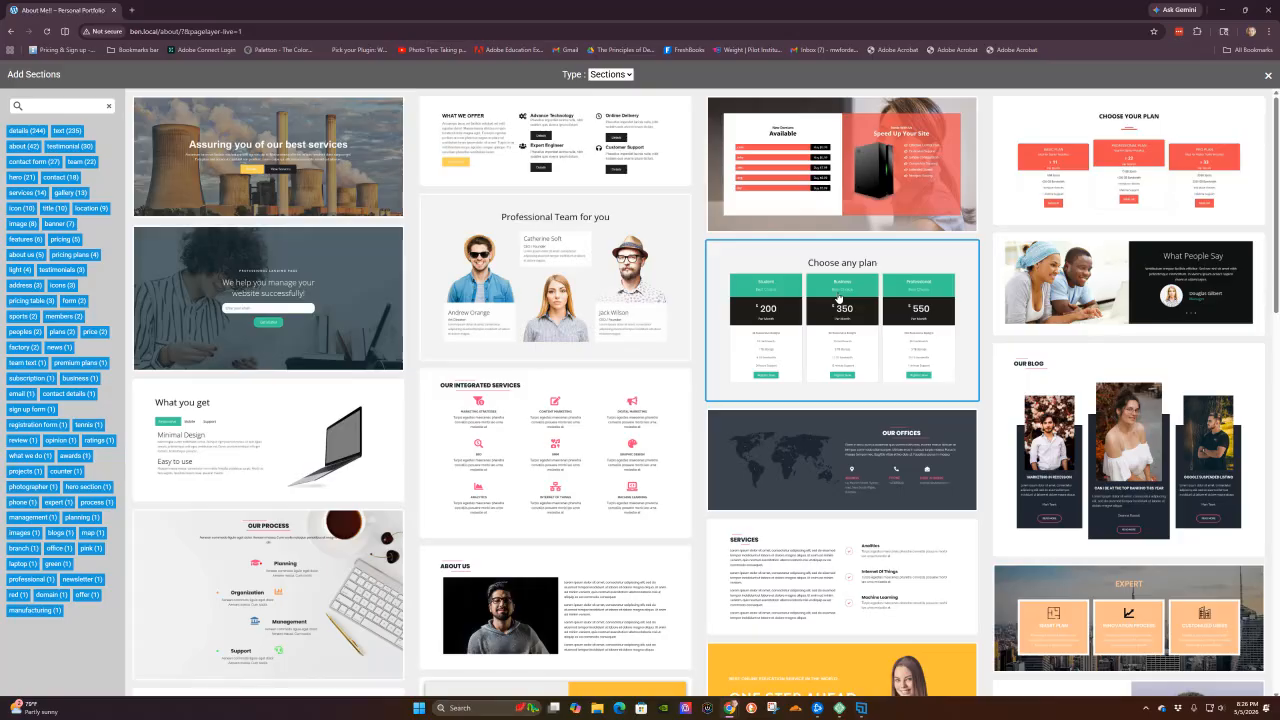
{"action": "scroll", "coordinate": [838, 298], "scroll_direction": "down", "scroll_amount": 5}
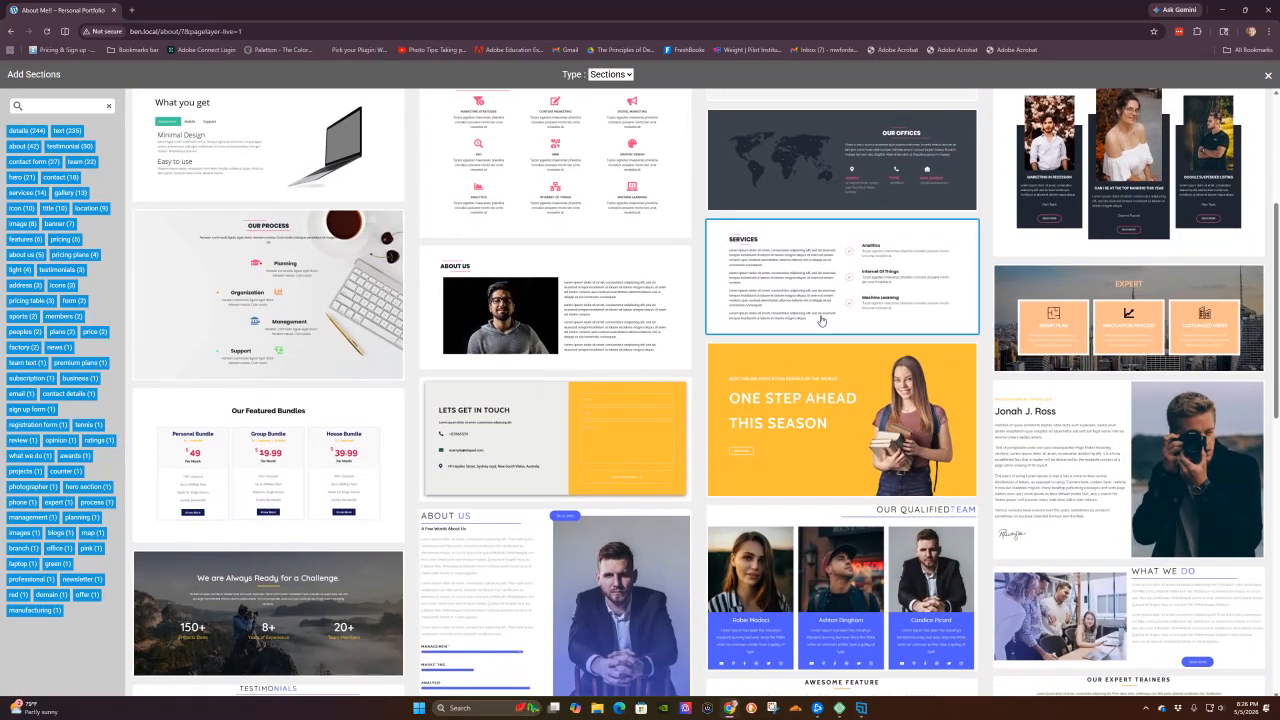
{"action": "scroll", "coordinate": [818, 328], "scroll_direction": "down", "scroll_amount": 1}
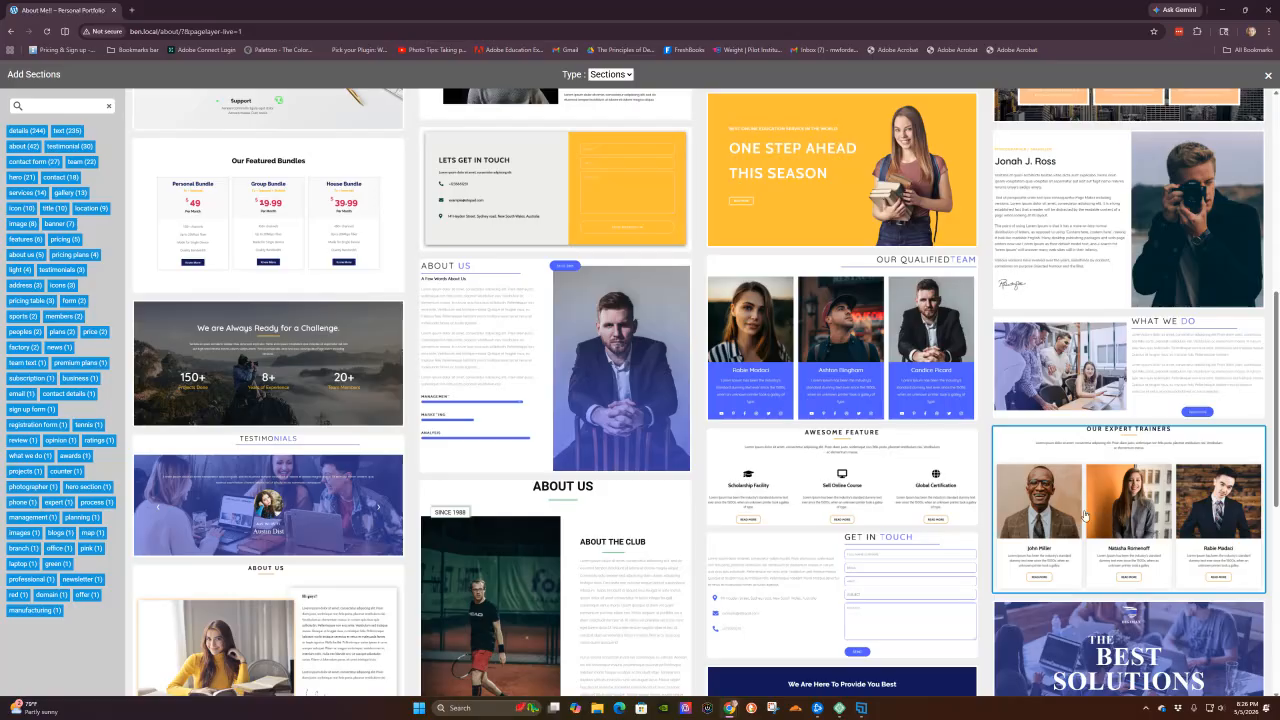
{"action": "scroll", "coordinate": [801, 477], "scroll_direction": "up", "scroll_amount": 1}
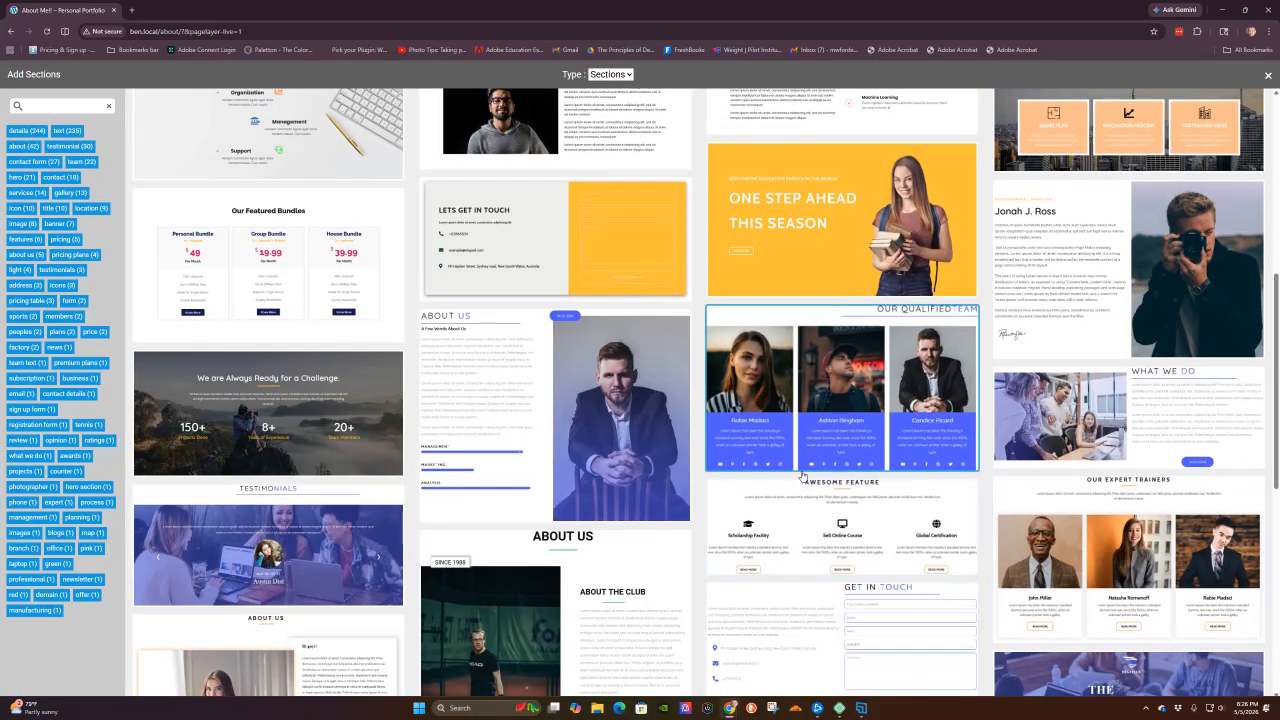
{"action": "scroll", "coordinate": [806, 475], "scroll_direction": "up", "scroll_amount": 5}
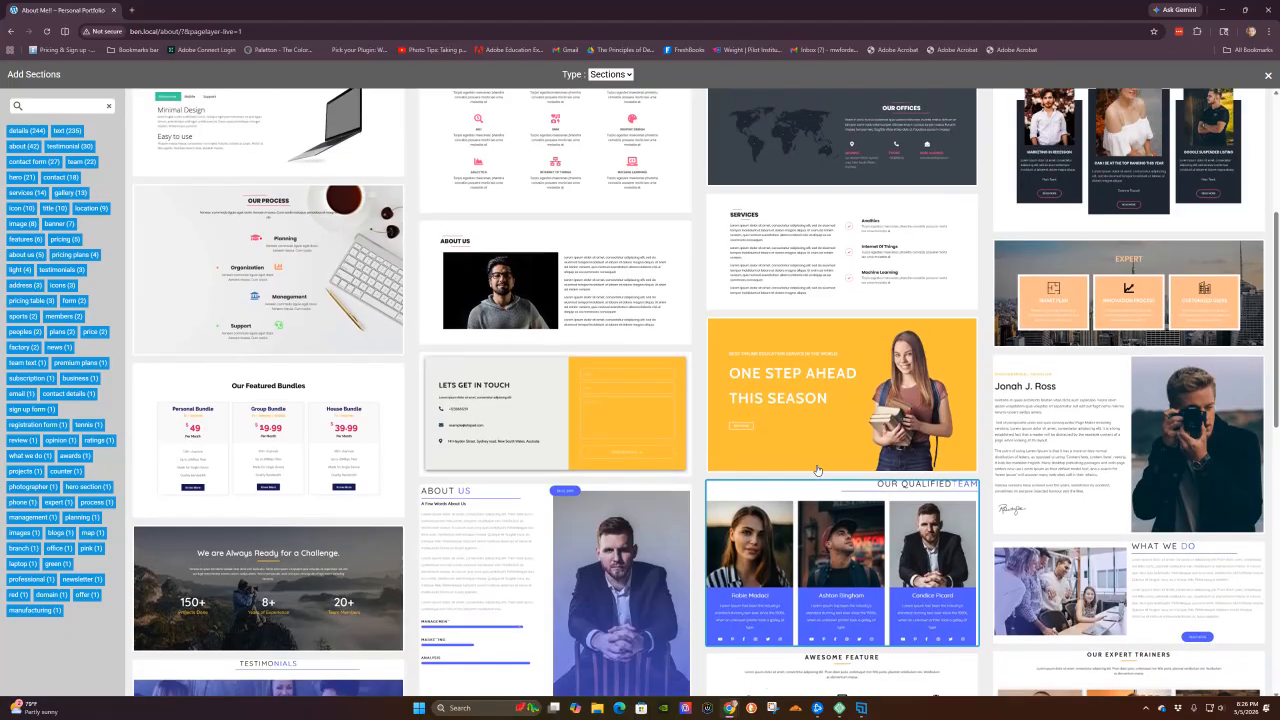
{"action": "scroll", "coordinate": [817, 470], "scroll_direction": "up", "scroll_amount": 4}
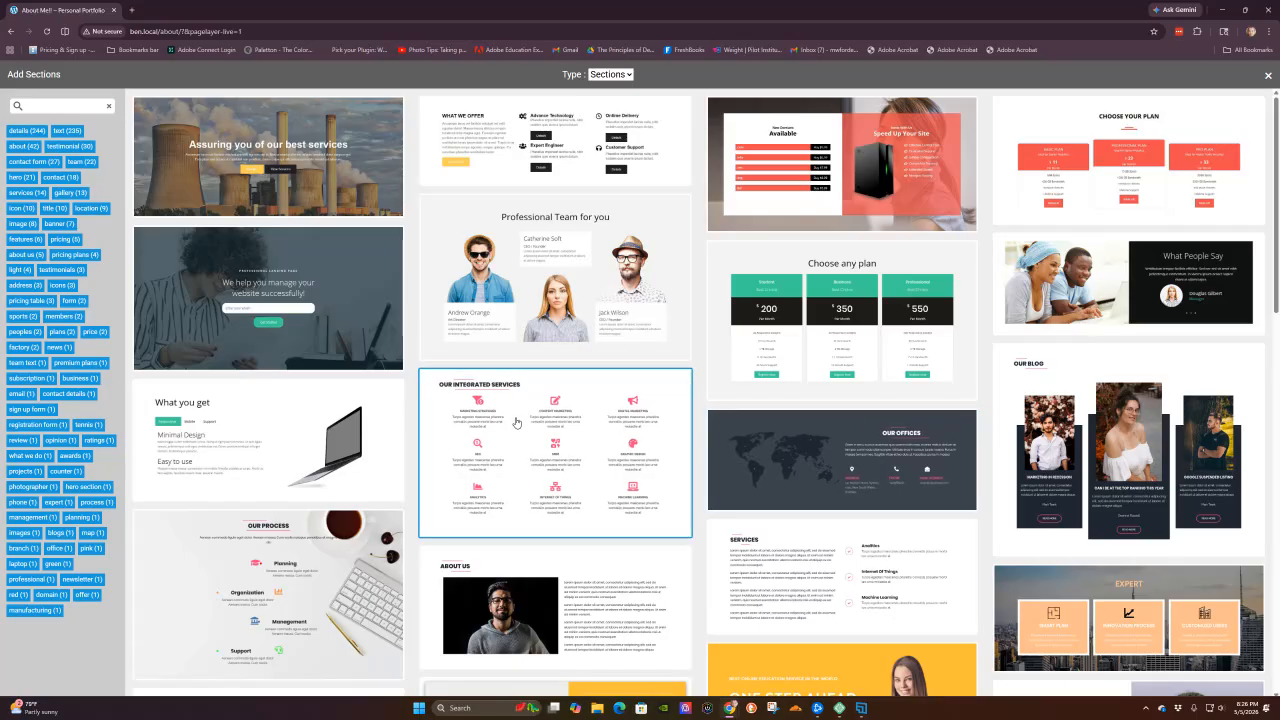
{"action": "left_click", "coordinate": [578, 435]}
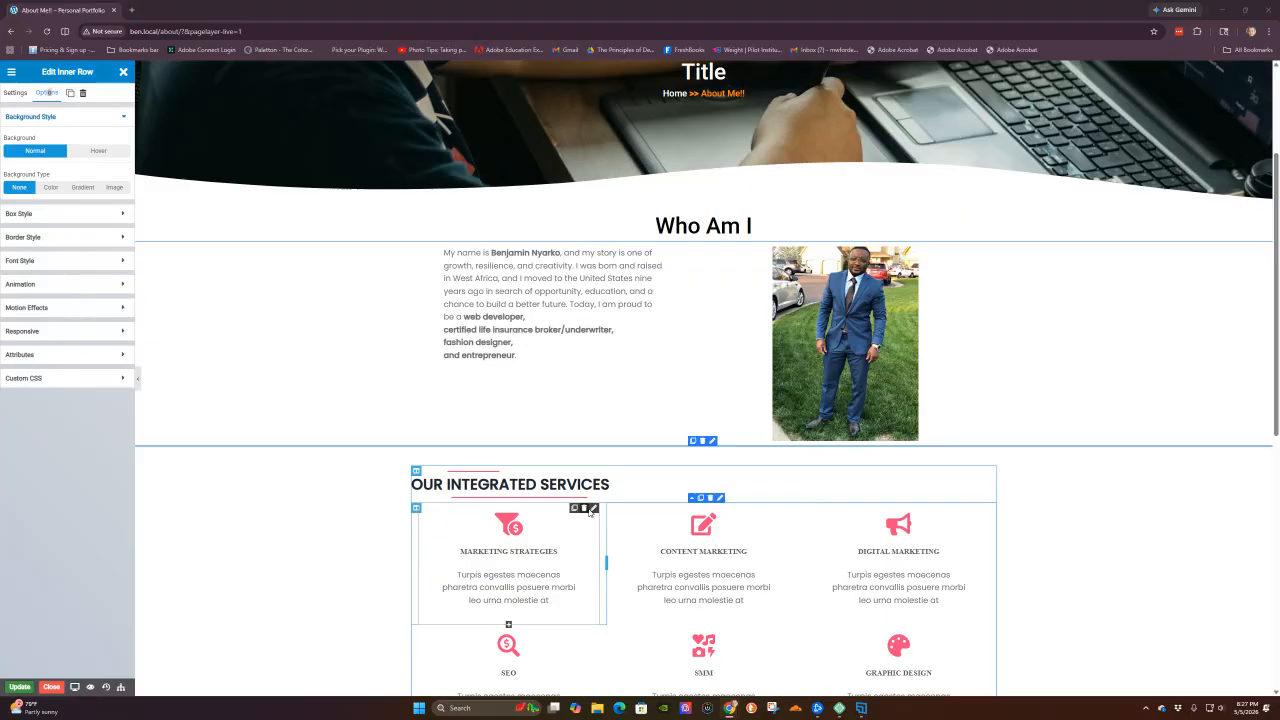
- Set the Marketing Strategies icon box's background type to Color and open its Content settings
{"action": "left_click", "coordinate": [593, 508]}
{"action": "left_click", "coordinate": [51, 187]}
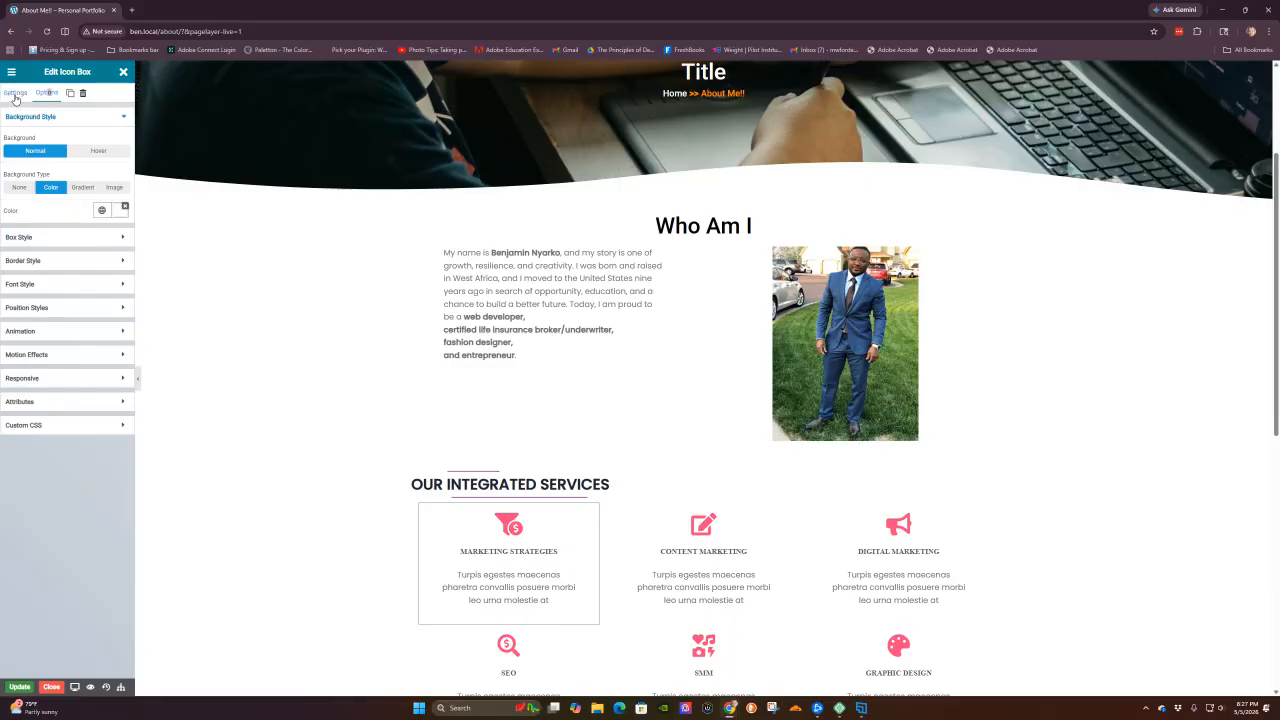
{"action": "left_click", "coordinate": [15, 93]}
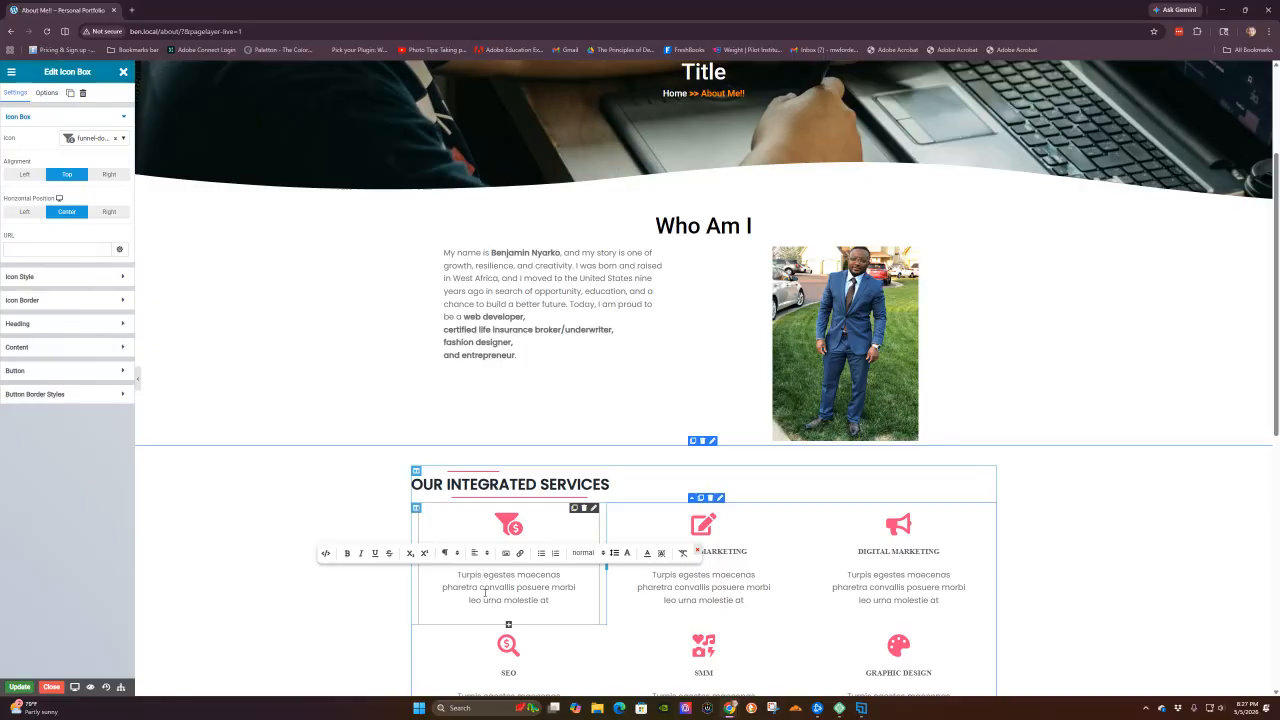
{"action": "left_click", "coordinate": [594, 509]}
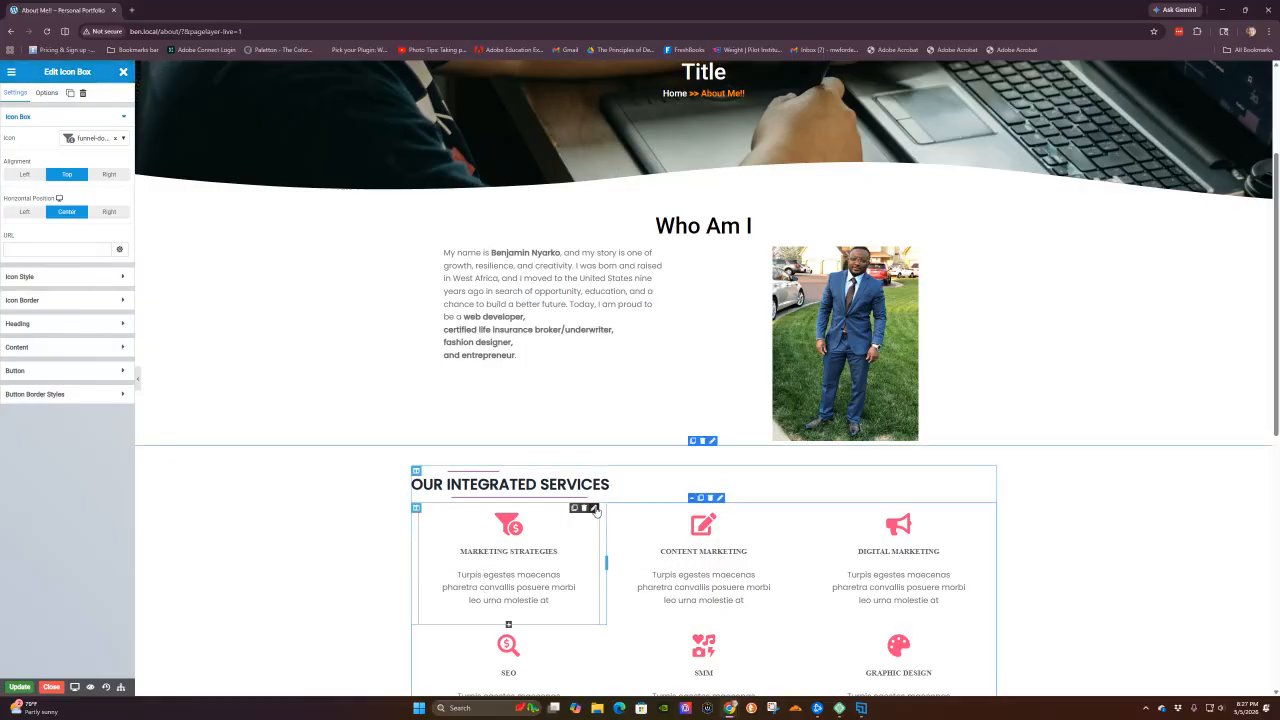
{"action": "left_click", "coordinate": [42, 348]}
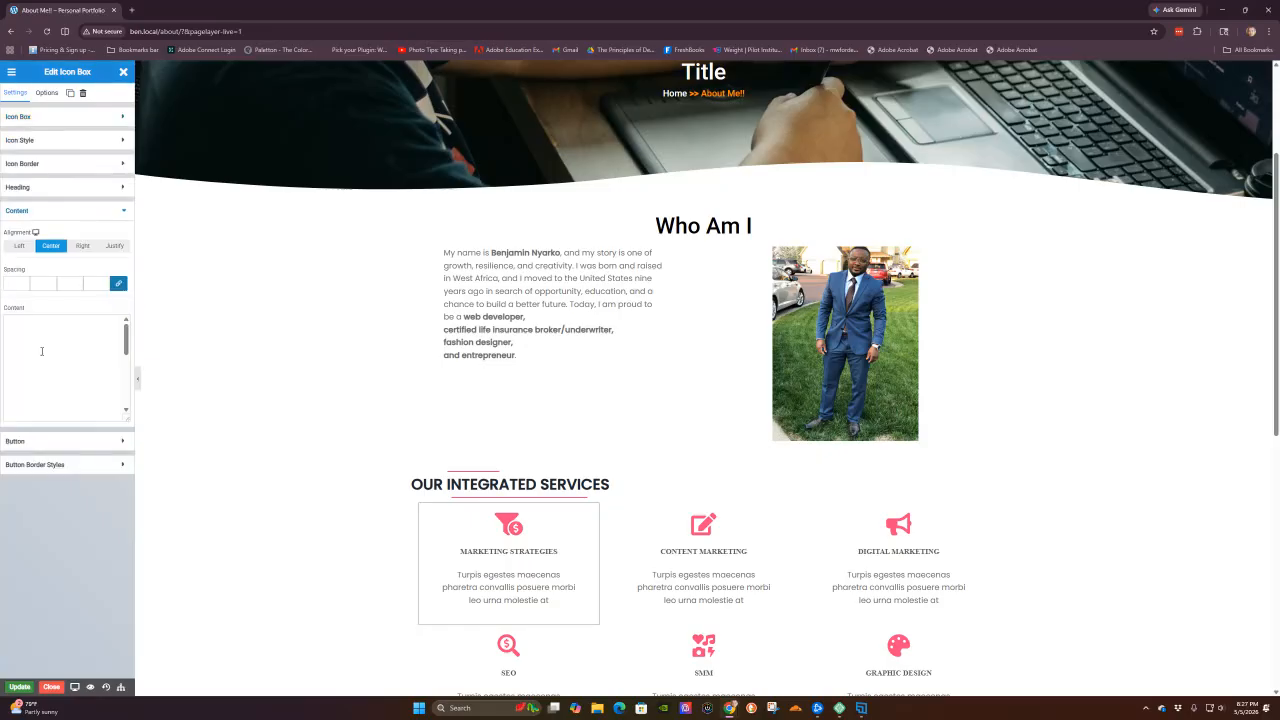
- Try to paste over the placeholder description below the Marketing Strategies heading
{"action": "double_click", "coordinate": [490, 551]}
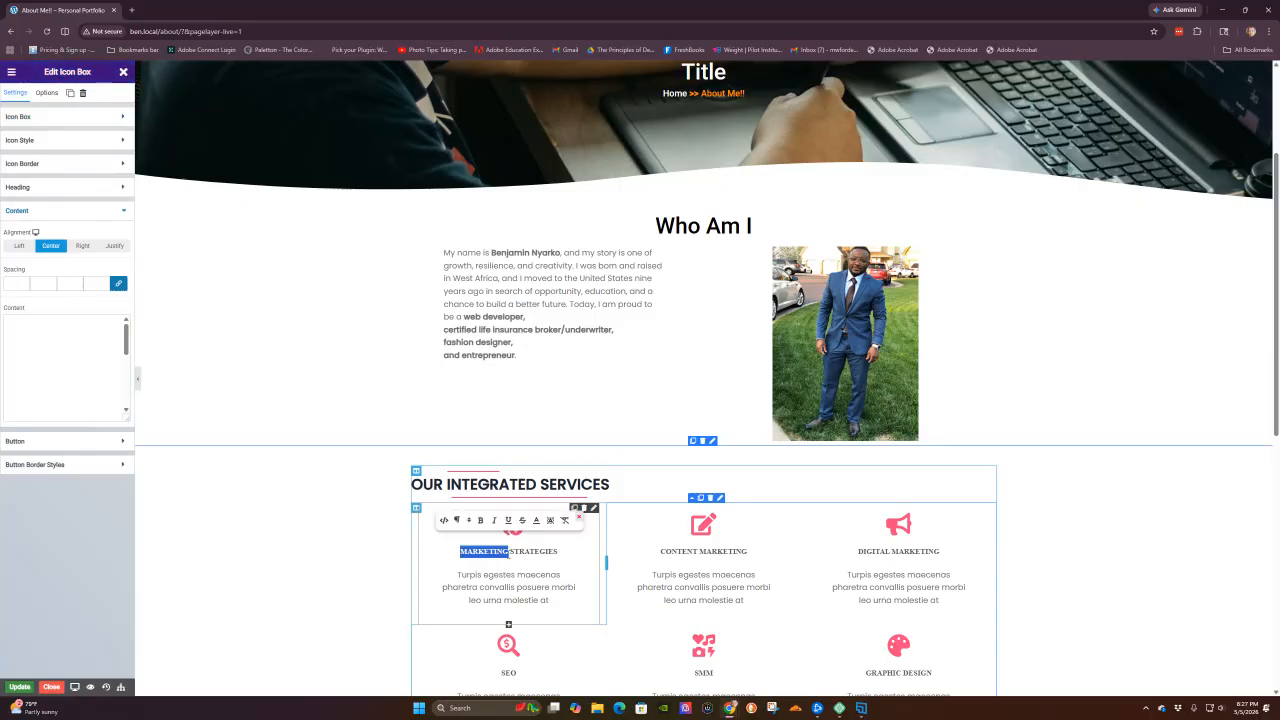
{"action": "left_click", "coordinate": [493, 553]}
{"action": "left_click", "coordinate": [486, 557]}
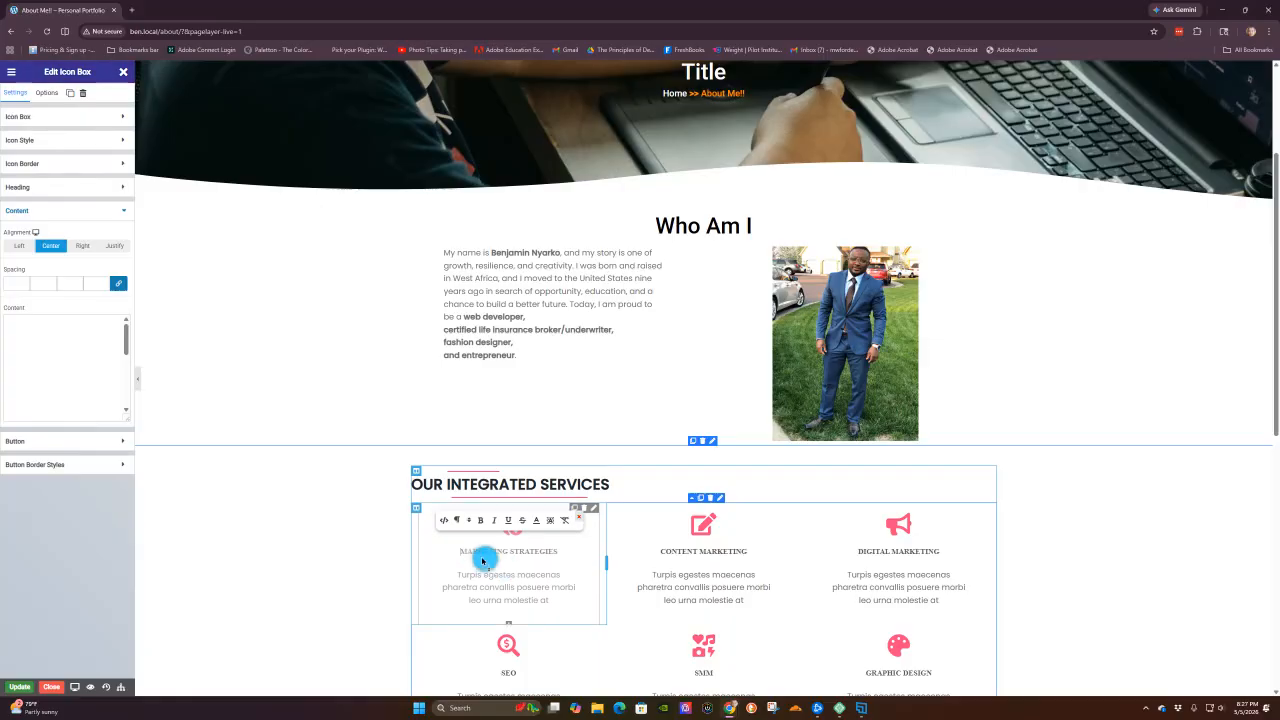
{"action": "left_click", "coordinate": [491, 580]}
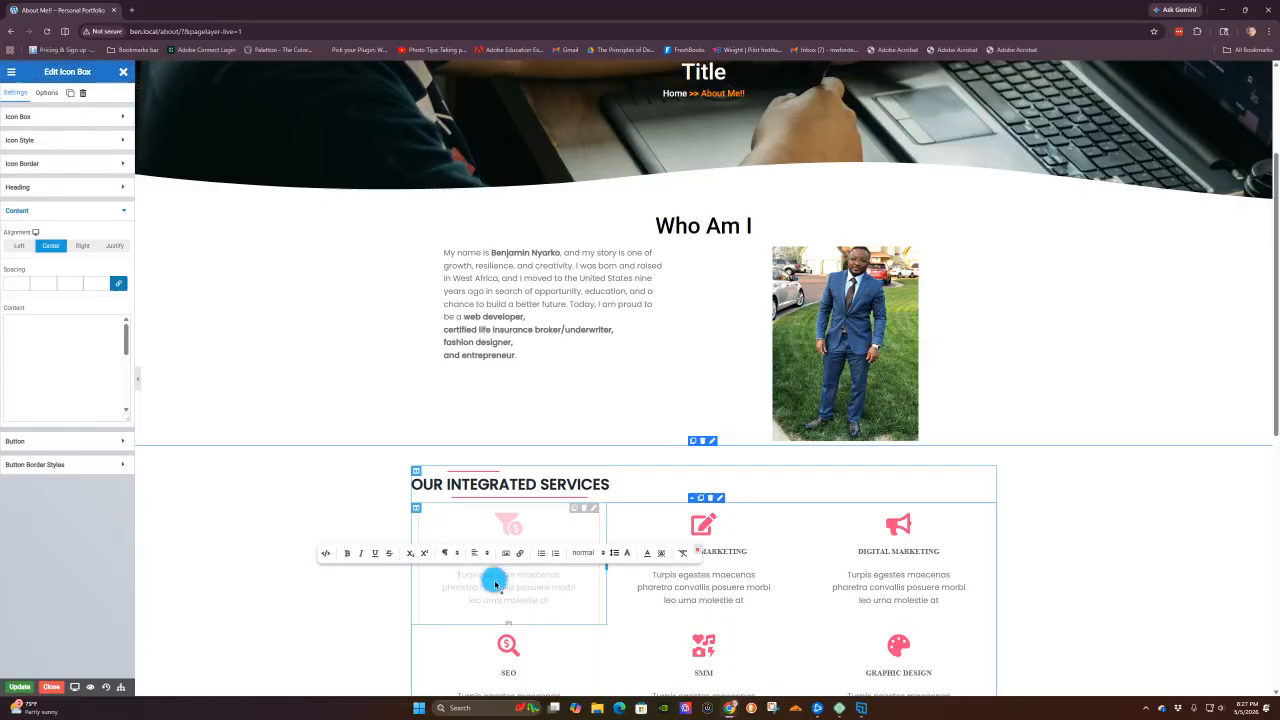
{"action": "left_click_drag", "start_coordinate": [516, 587], "coordinate": [452, 574]}
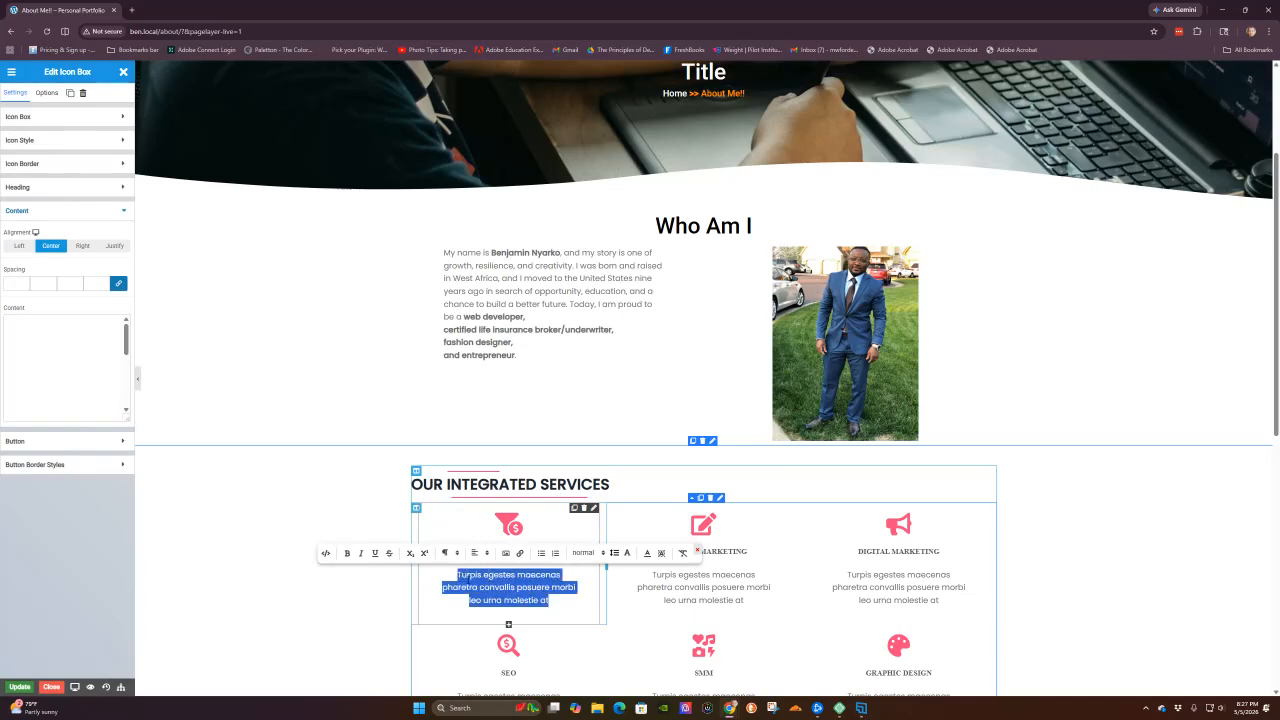
{"action": "right_click", "coordinate": [484, 584]}
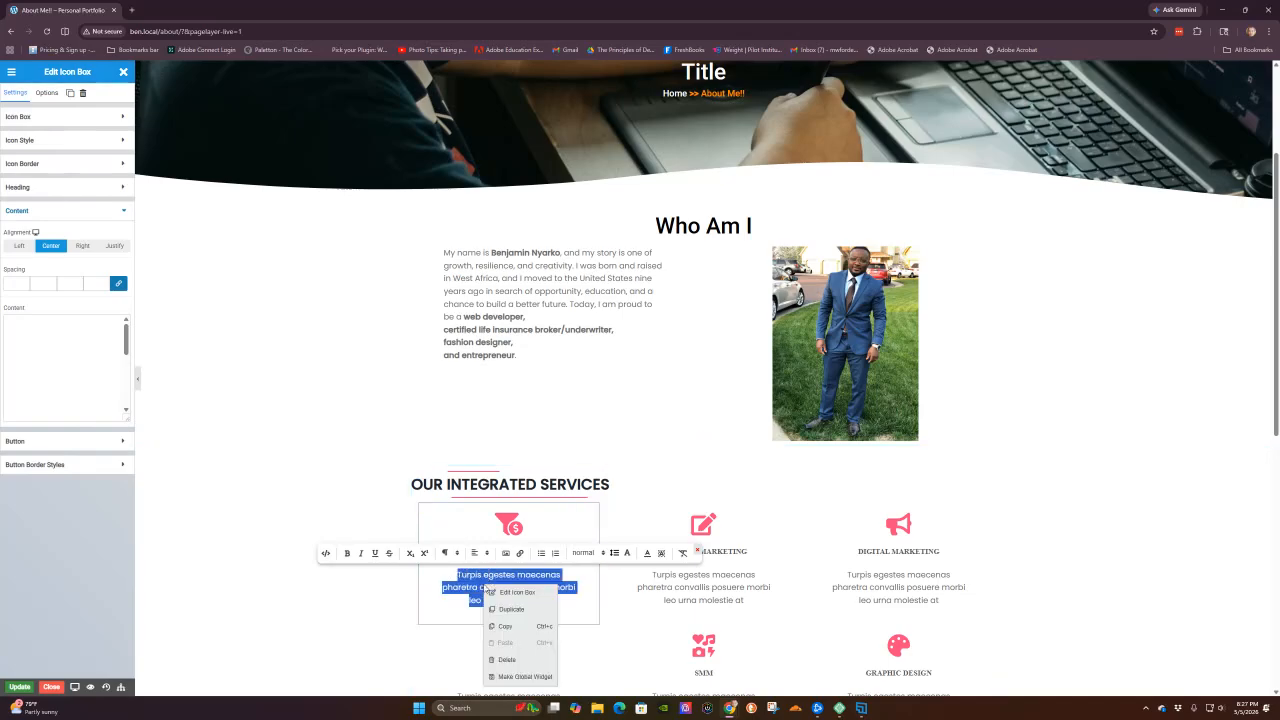
{"action": "left_click", "coordinate": [510, 644]}
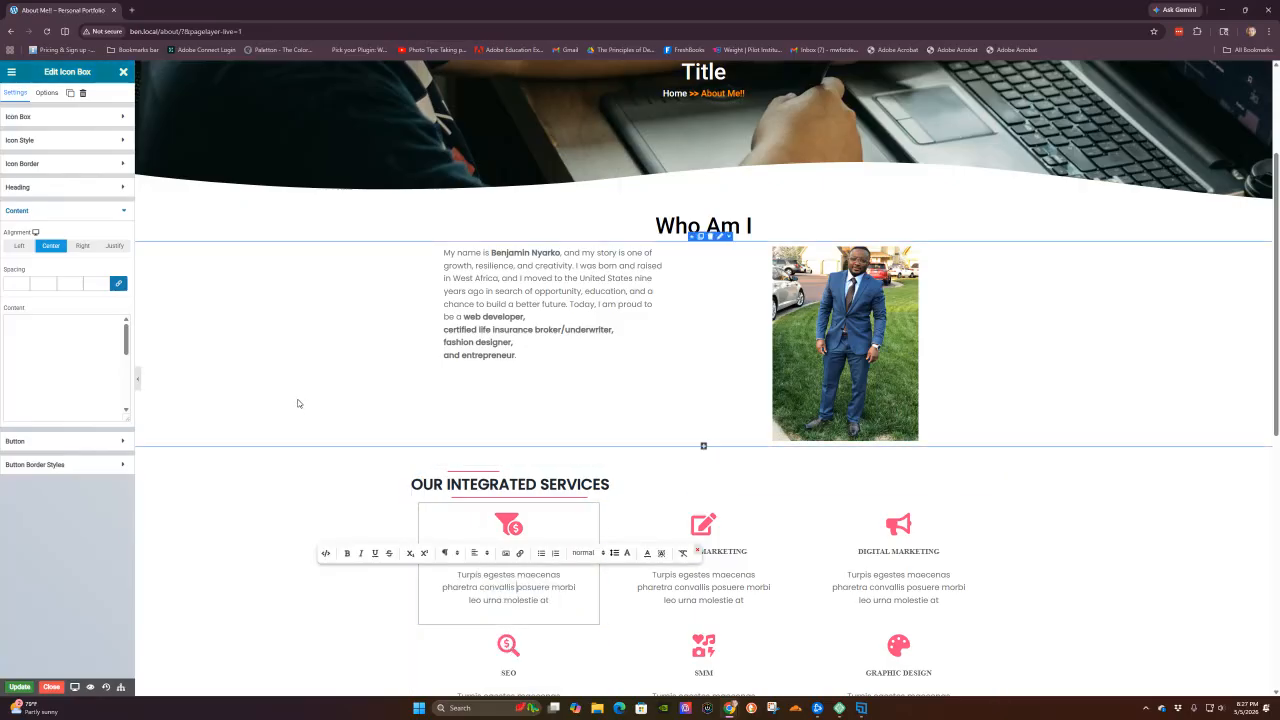
- Left-align the Marketing Strategies icon box's content and paste the copied web development journey text above its placeholder description
{"action": "left_click", "coordinate": [20, 352]}
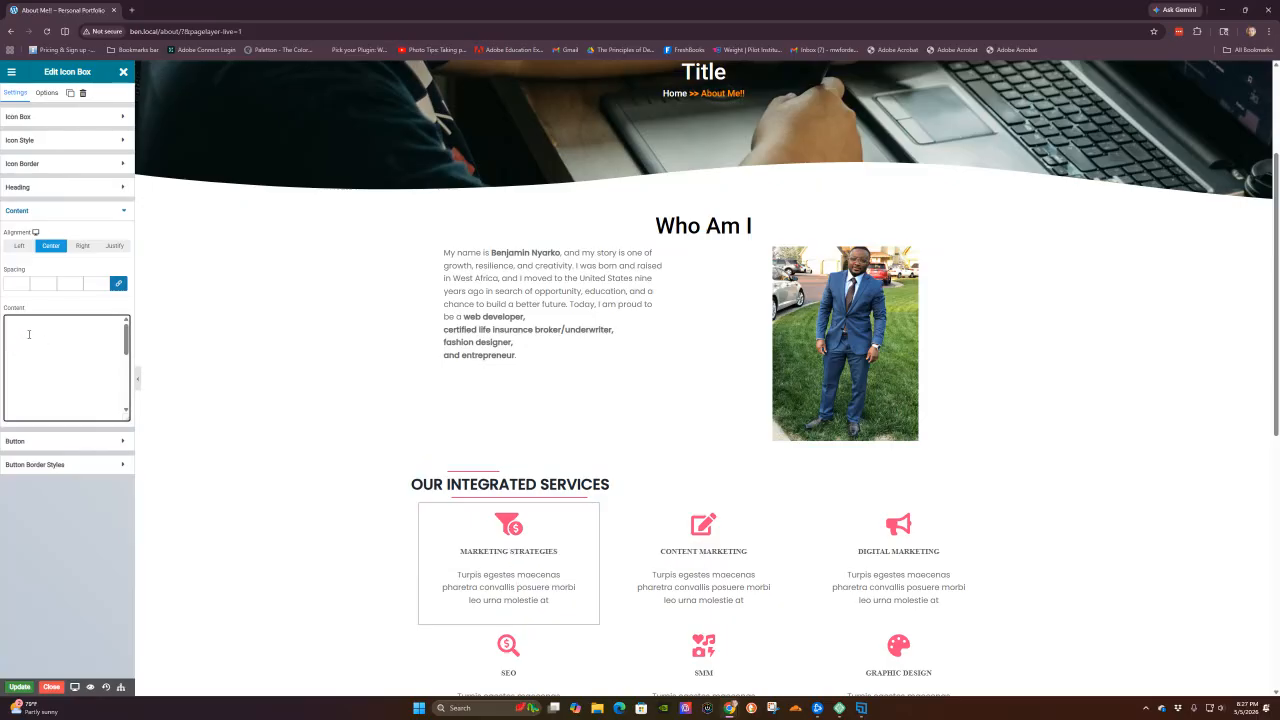
{"action": "left_click", "coordinate": [20, 250]}
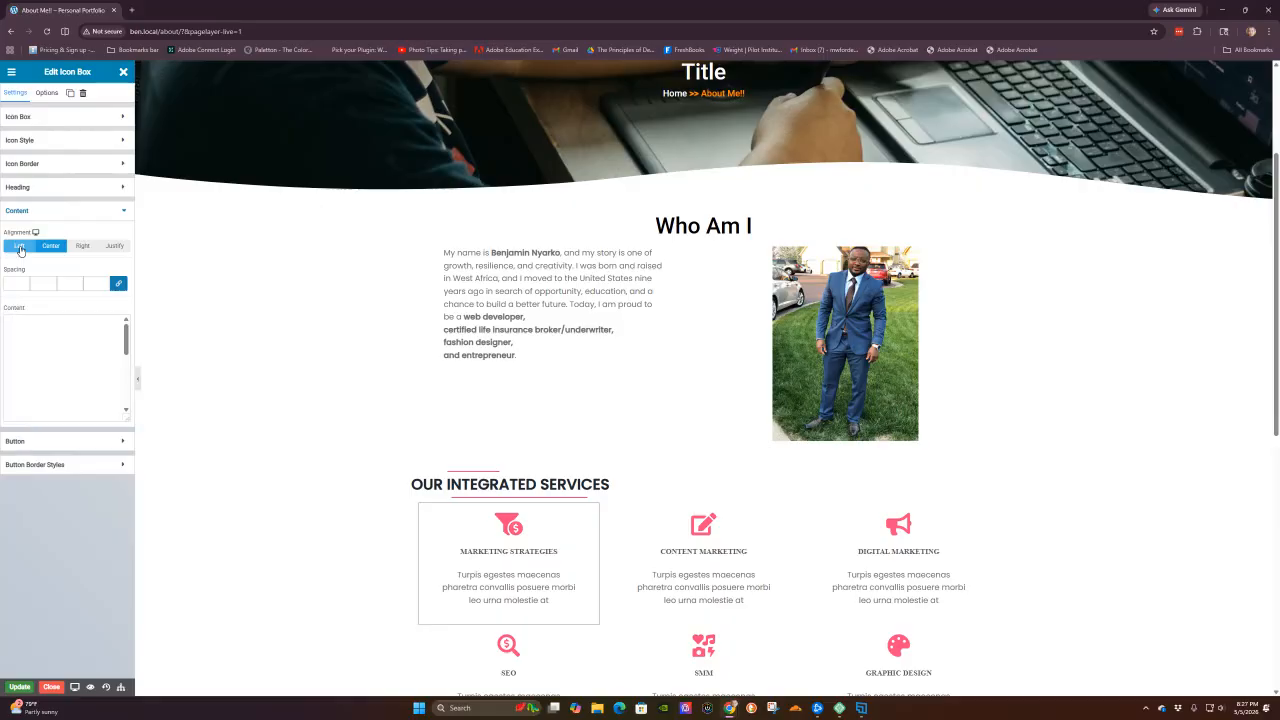
{"action": "left_click", "coordinate": [42, 342]}
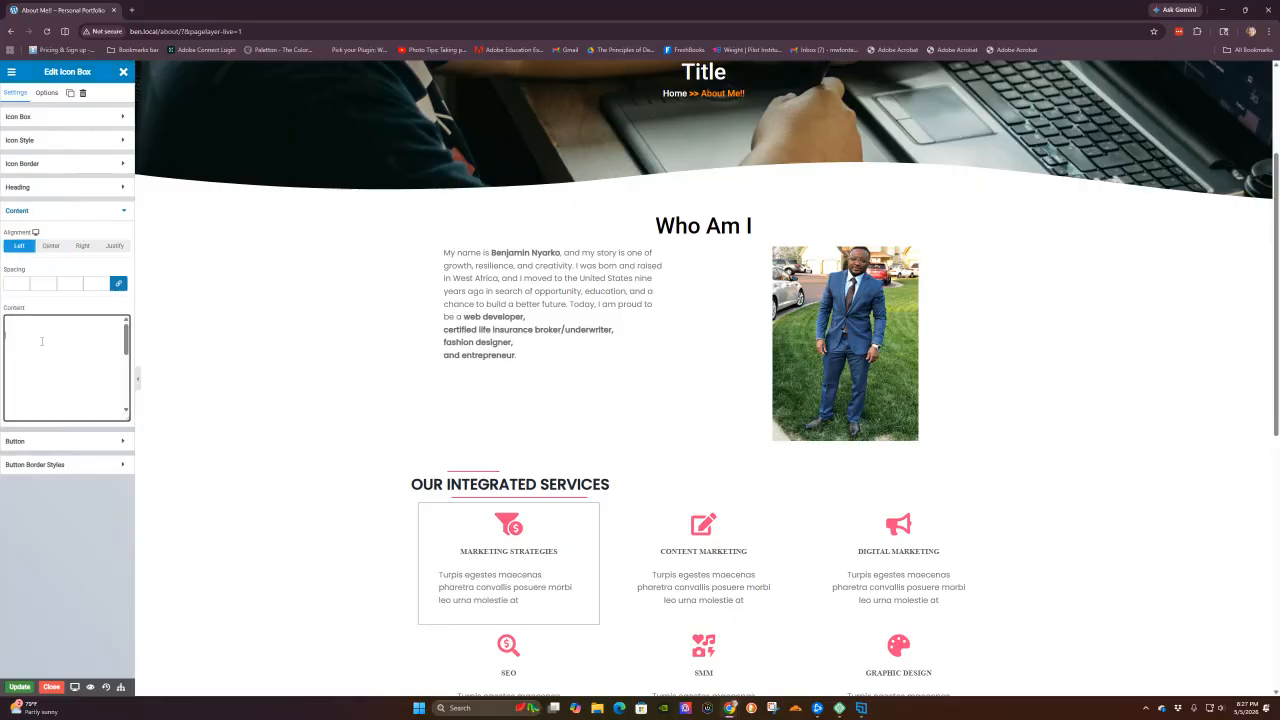
{"action": "right_click", "coordinate": [42, 342]}
{"action": "left_click", "coordinate": [77, 459]}
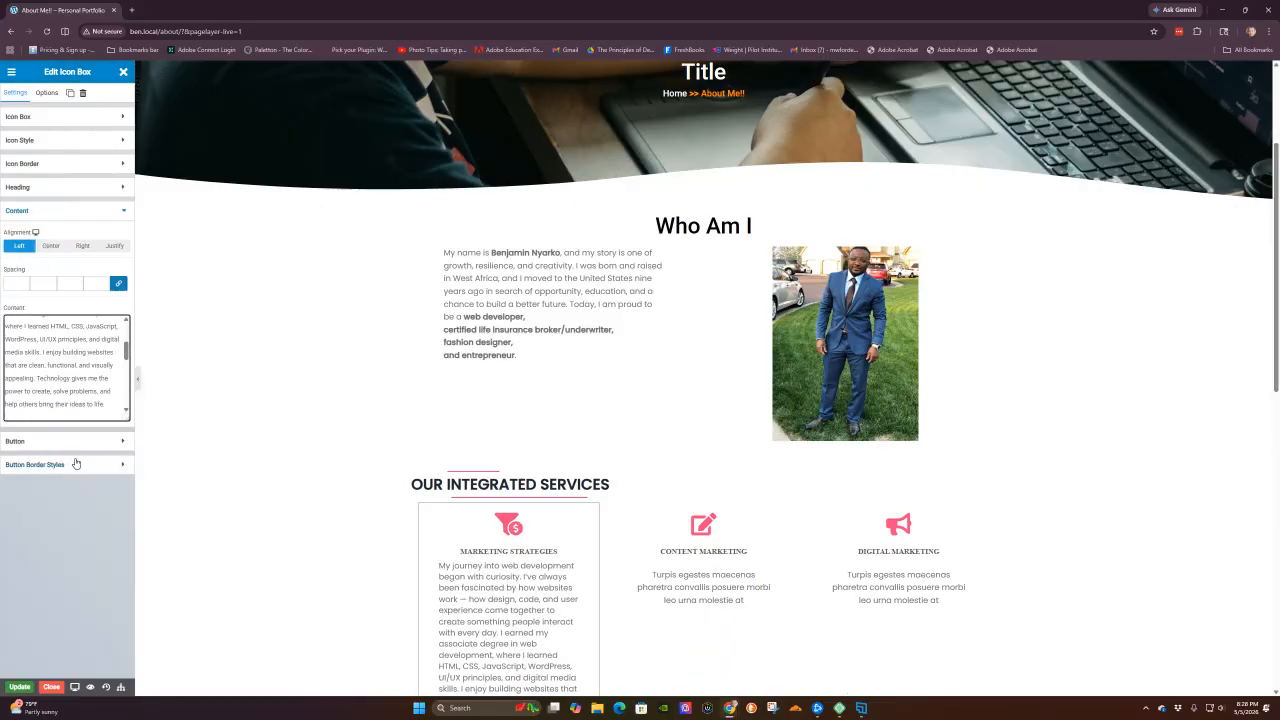
- Change the Marketing Strategies icon box's heading to "My Journey"
{"action": "left_click", "coordinate": [462, 549]}
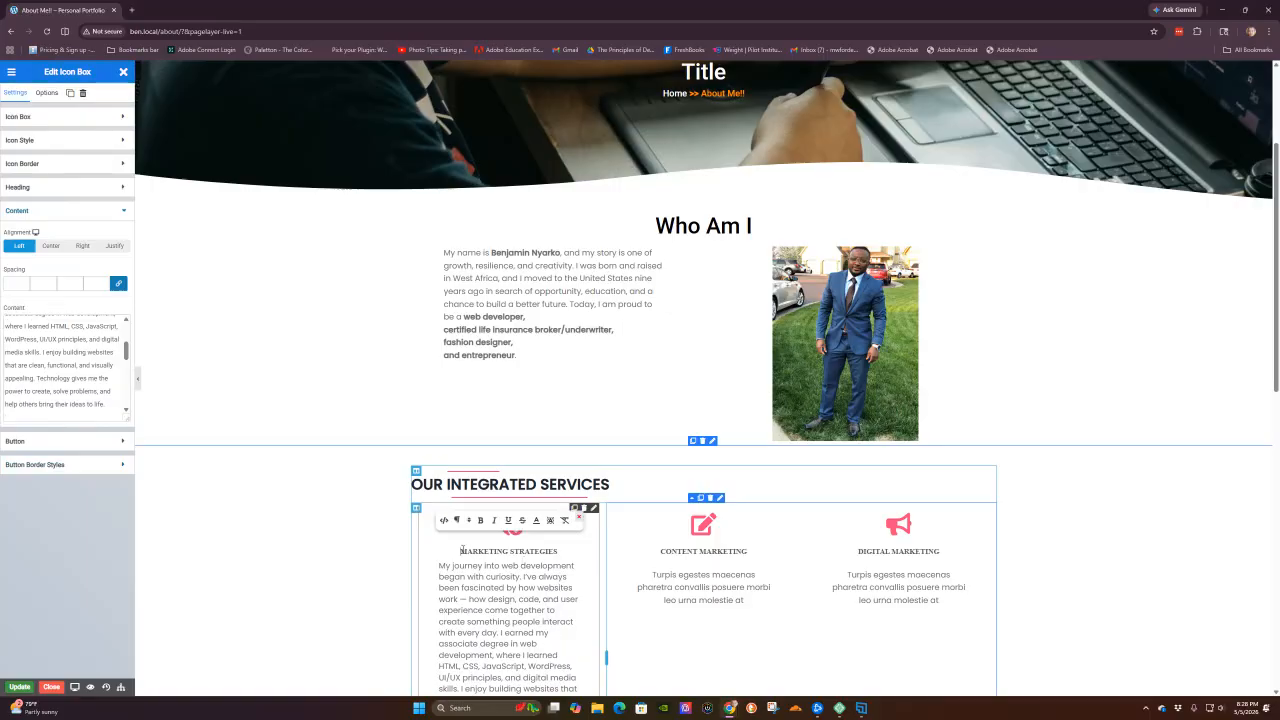
{"action": "left_click", "coordinate": [32, 189]}
{"action": "left_click_drag", "start_coordinate": [82, 227], "coordinate": [2, 227]}
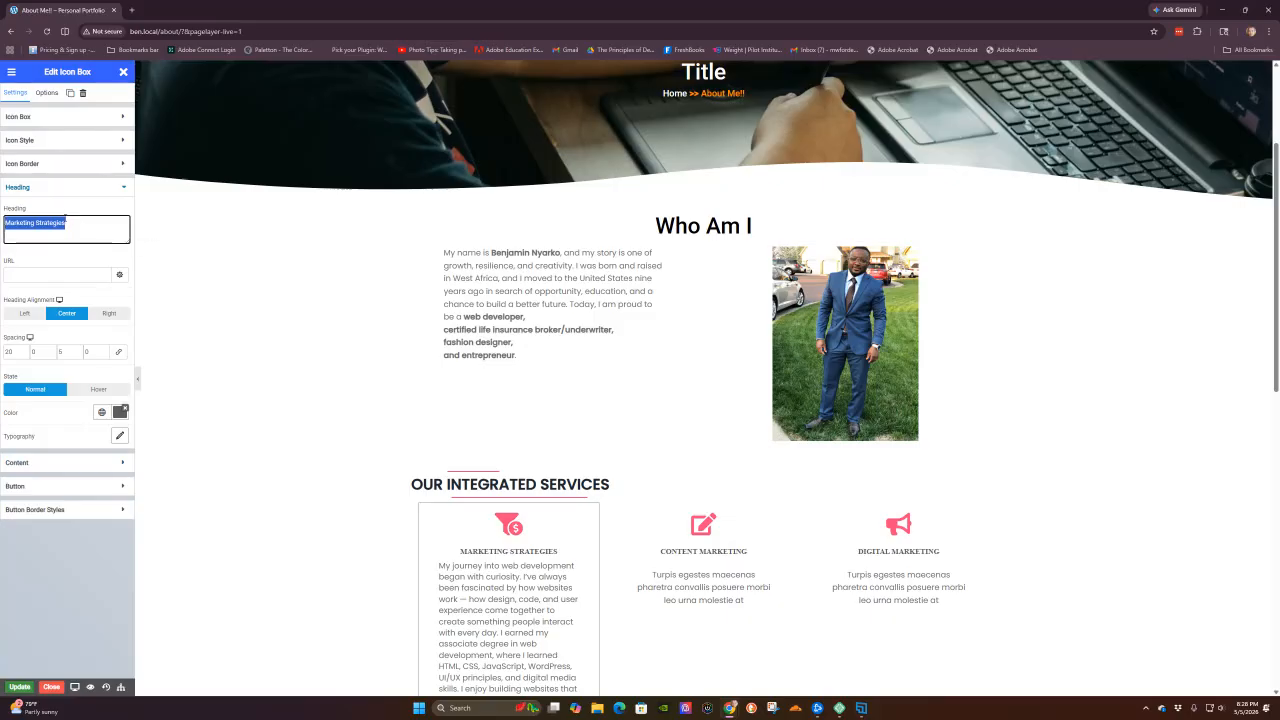
{"action": "left_click", "coordinate": [71, 222]}
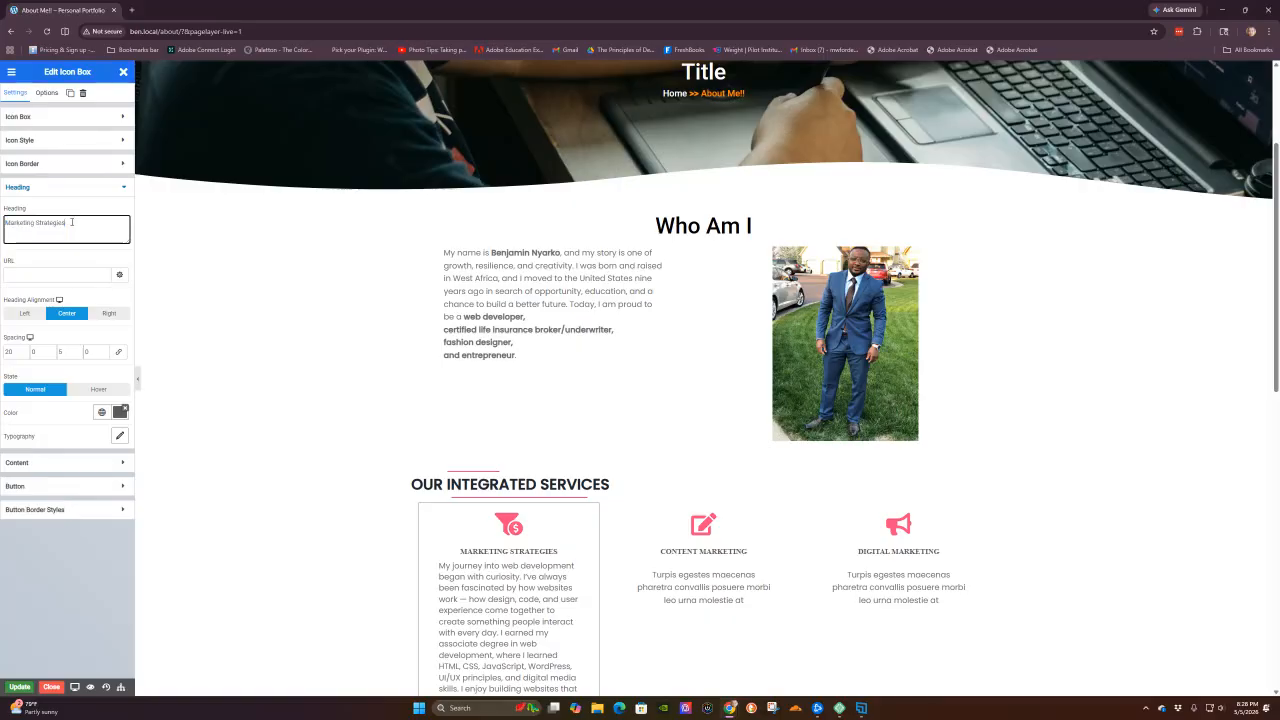
{"action": "type", "text": "My Journey"}
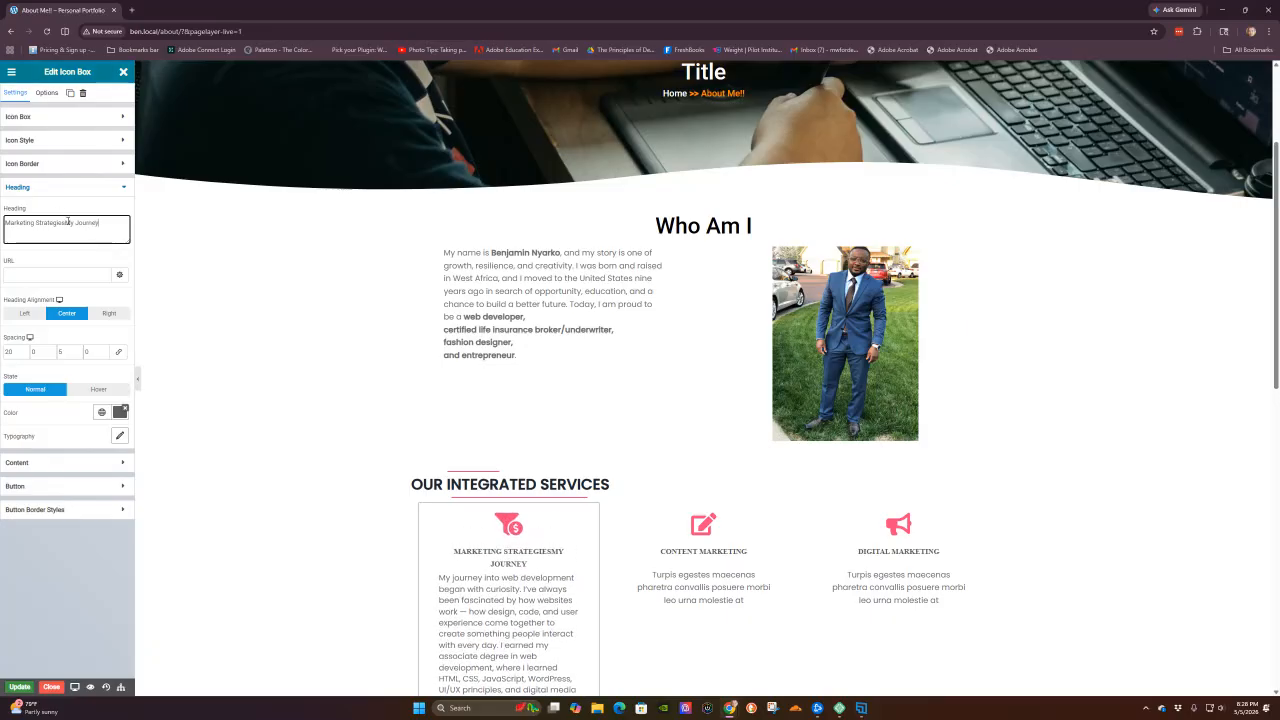
{"action": "left_click_drag", "start_coordinate": [65, 222], "coordinate": [7, 222]}
{"action": "key", "text": "BackSpace"}
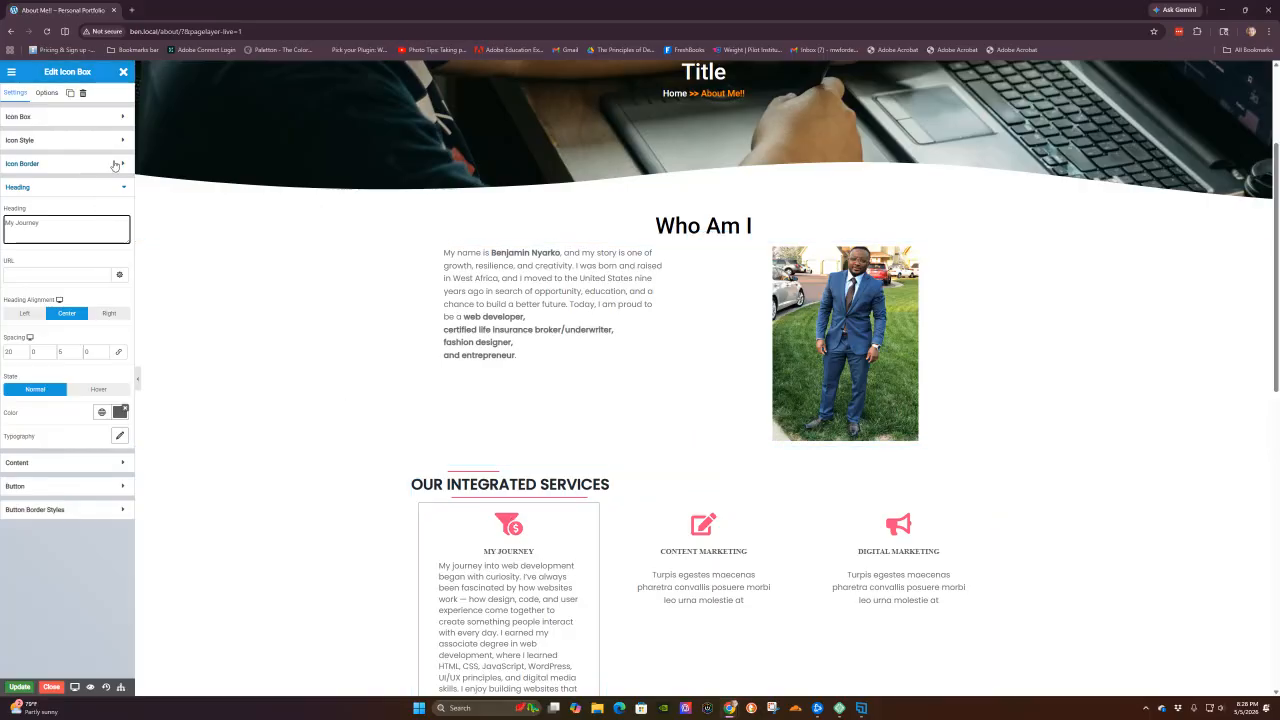
- Open the icon choices for the My Journey icon box and search for "journey" and "path" icons
{"action": "left_click", "coordinate": [123, 117]}
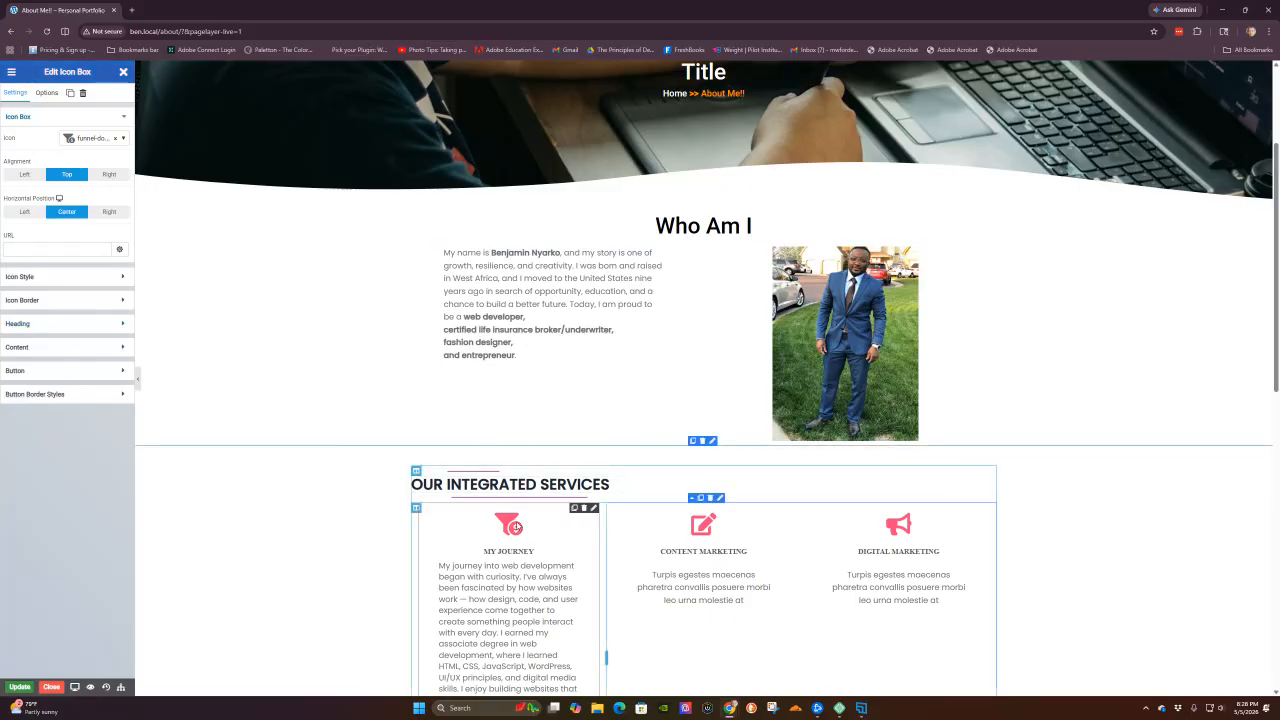
{"action": "left_click", "coordinate": [122, 139]}
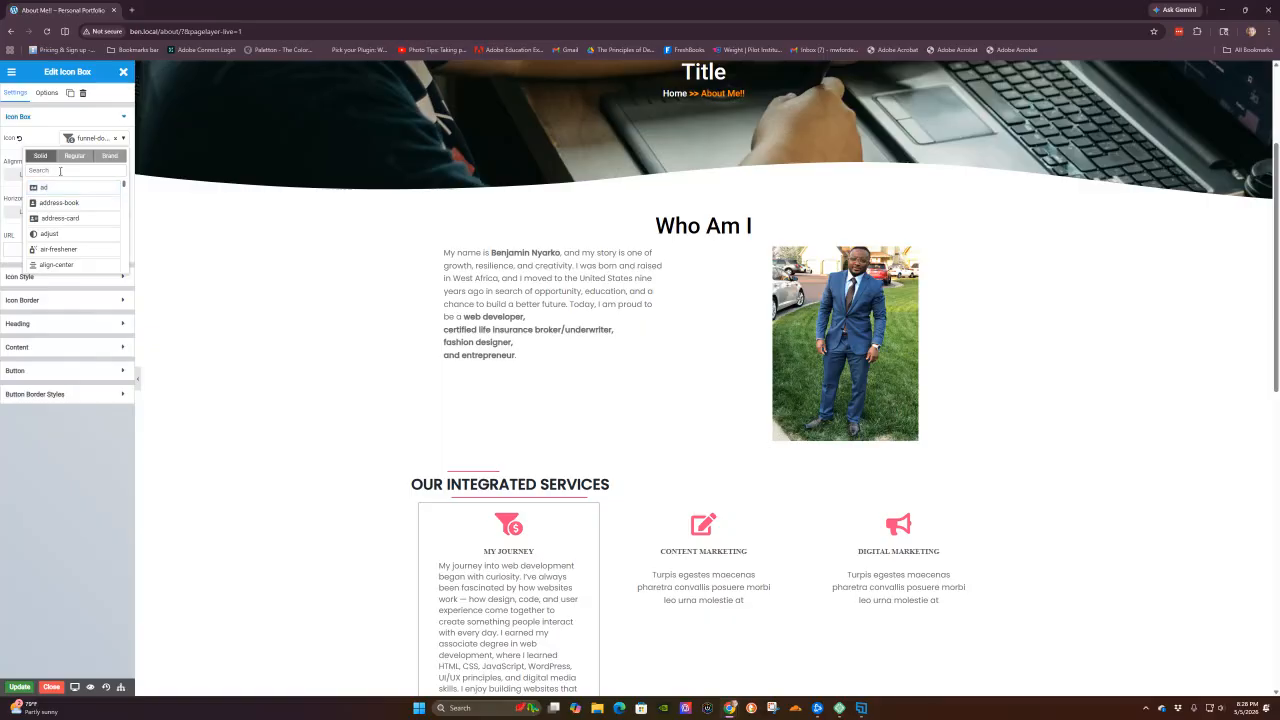
{"action": "left_click", "coordinate": [64, 171]}
{"action": "type", "text": "journey"}
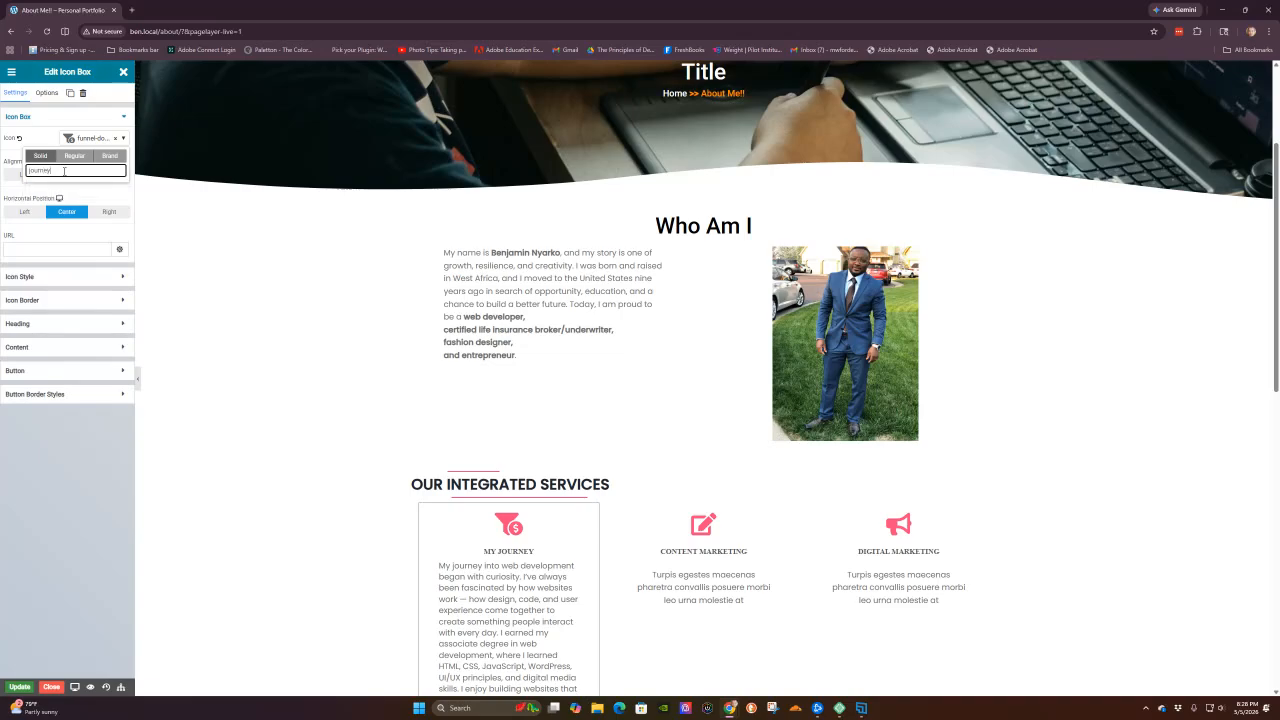
{"action": "key", "text": "BackSpace"}
{"action": "key", "text": "BackSpace"}
{"action": "key", "text": "BackSpace"}
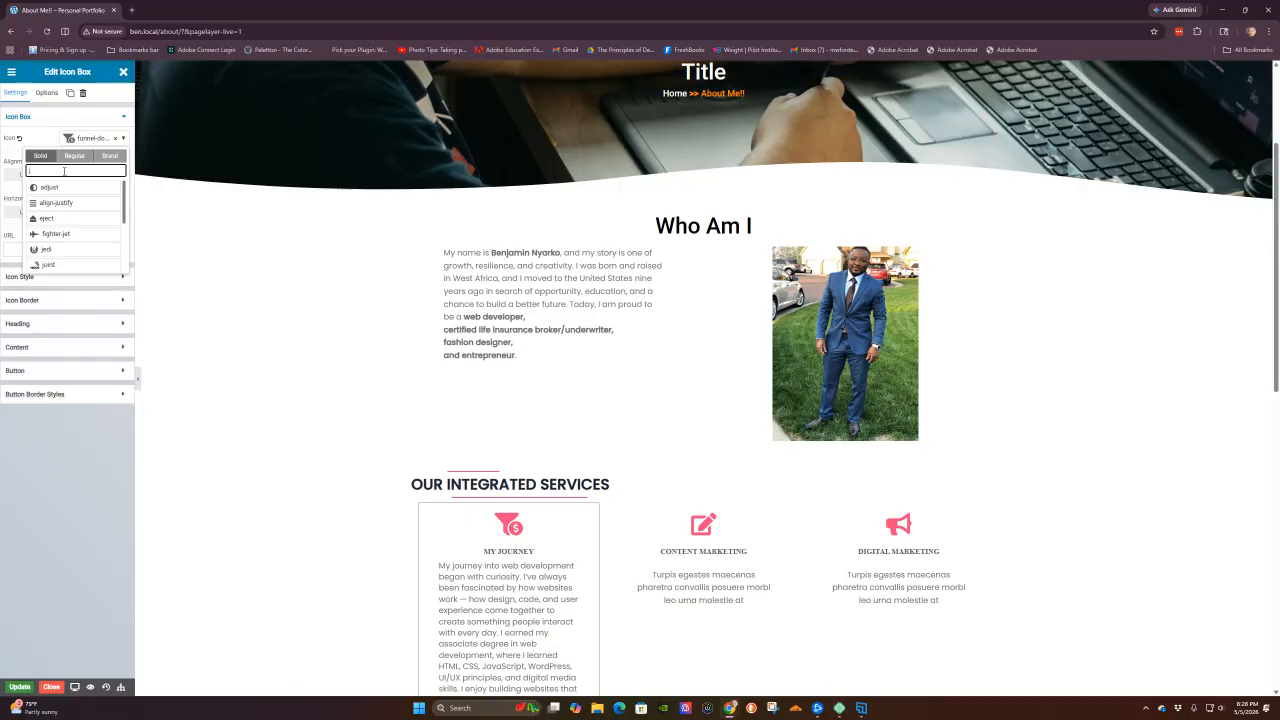
{"action": "type", "text": "an"}
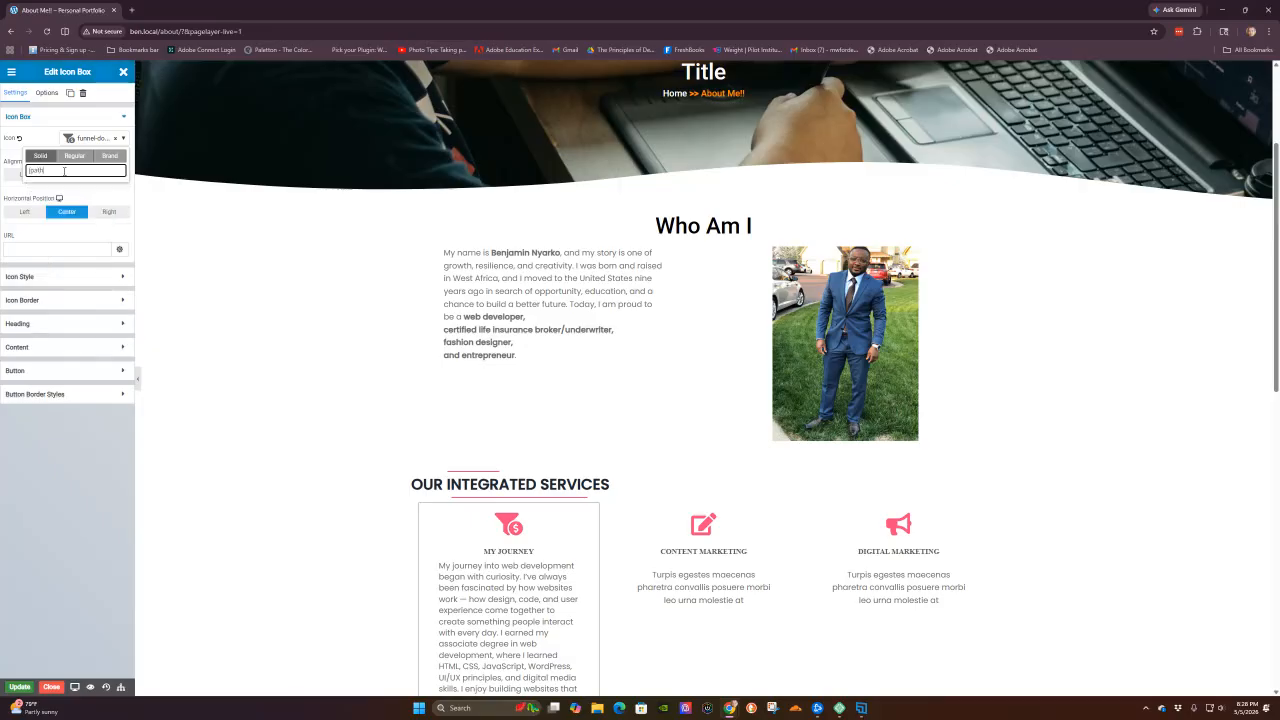
{"action": "key", "text": "BackSpace"}
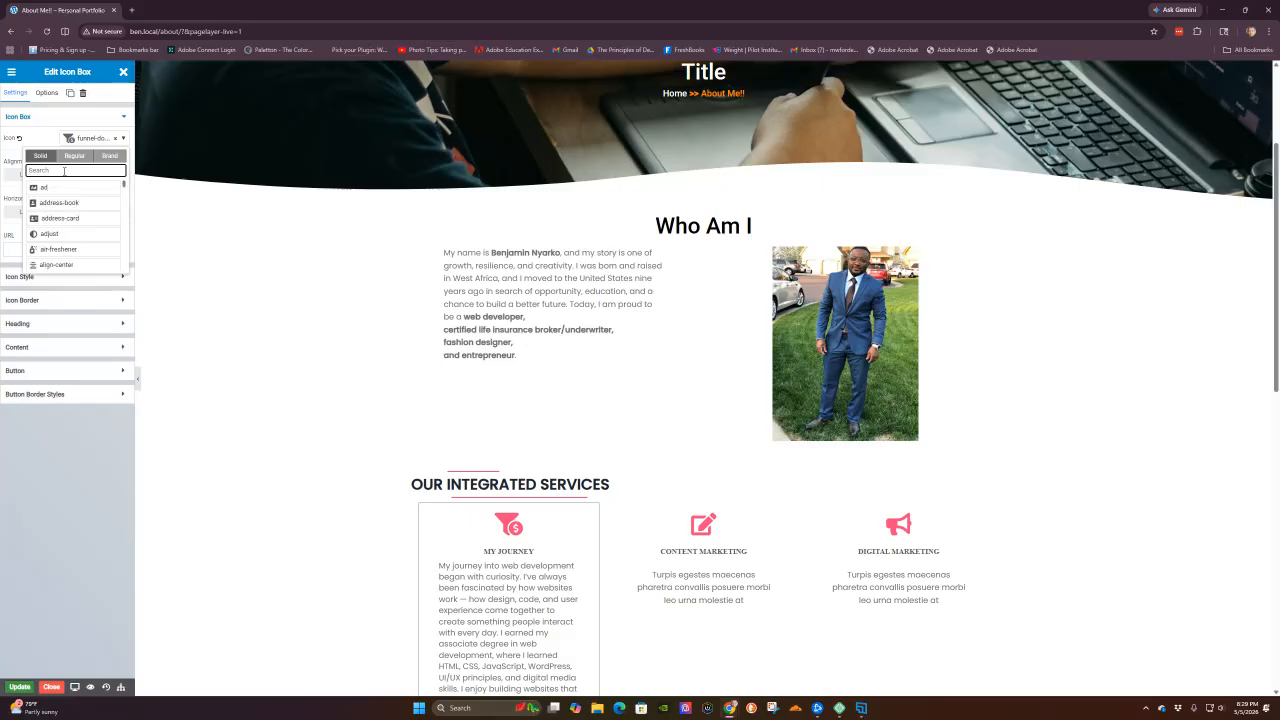
{"action": "type", "text": "path"}
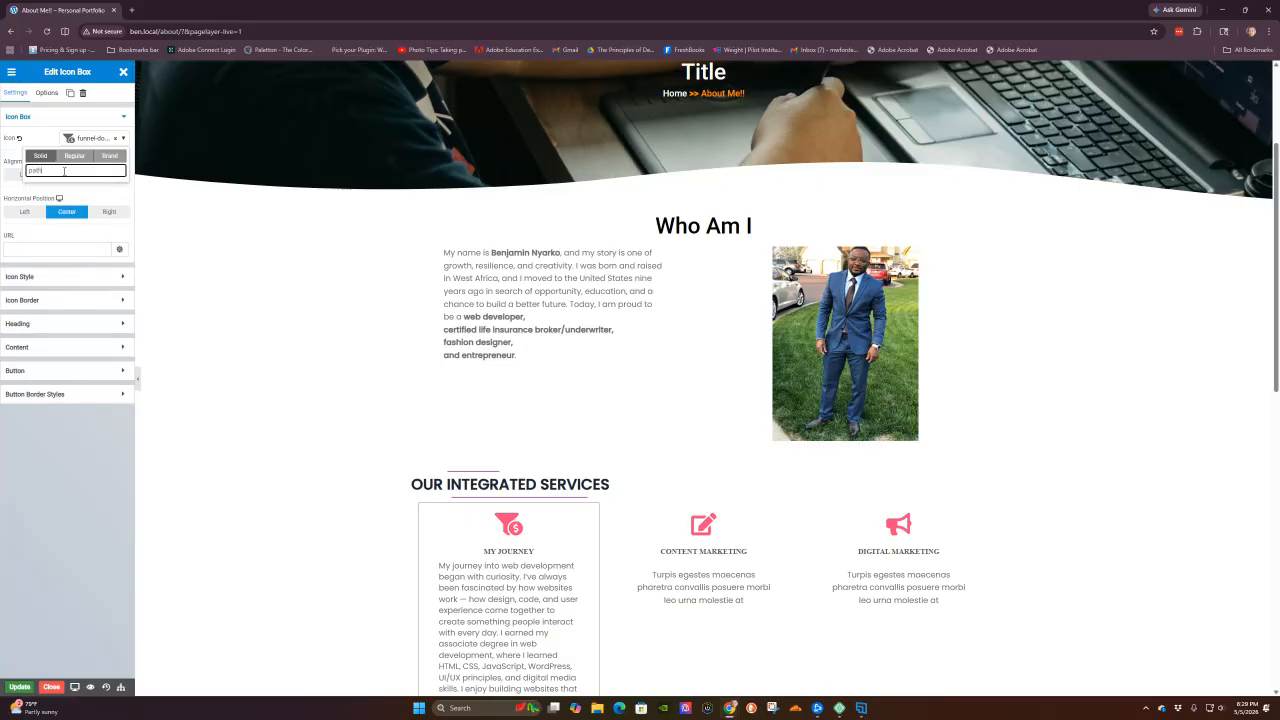
{"action": "key", "text": "BackSpace"}
{"action": "key", "text": "BackSpace"}
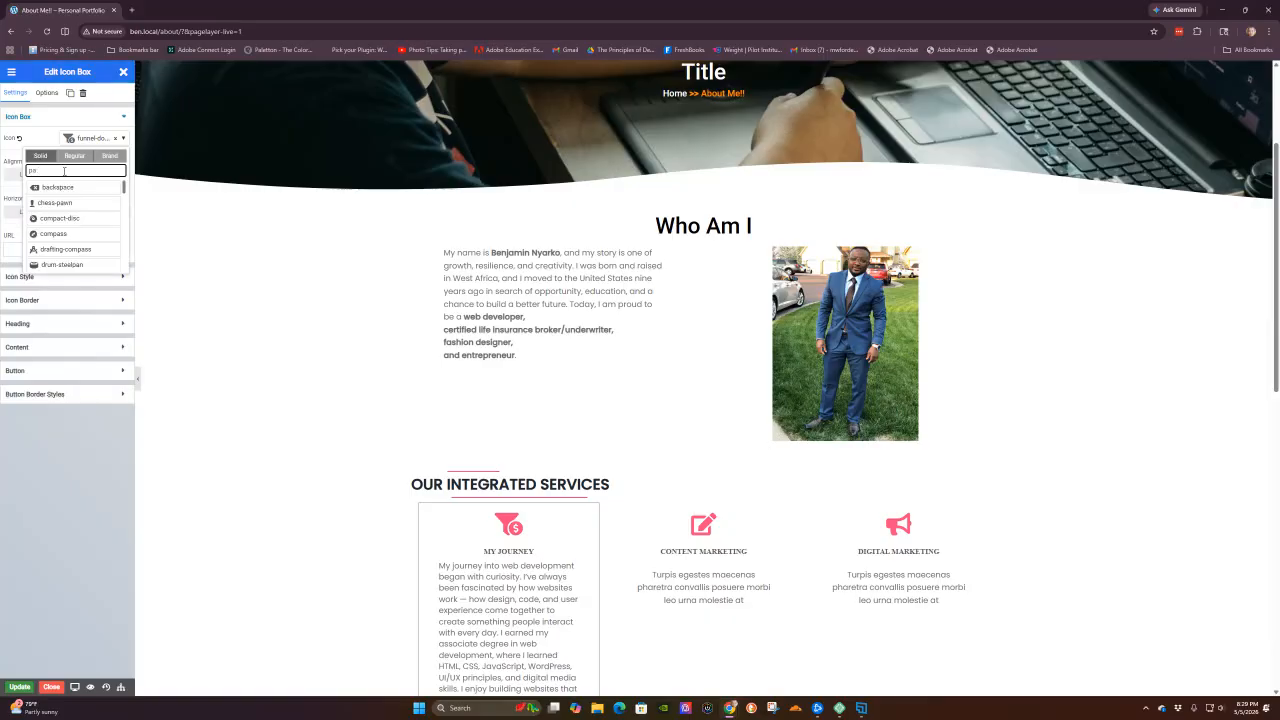
{"action": "key", "text": "BackSpace"}
{"action": "key", "text": "BackSpace"}
- Search for "map" and set the My Journey box's icon to the solid map icon
{"action": "type", "text": "m"}
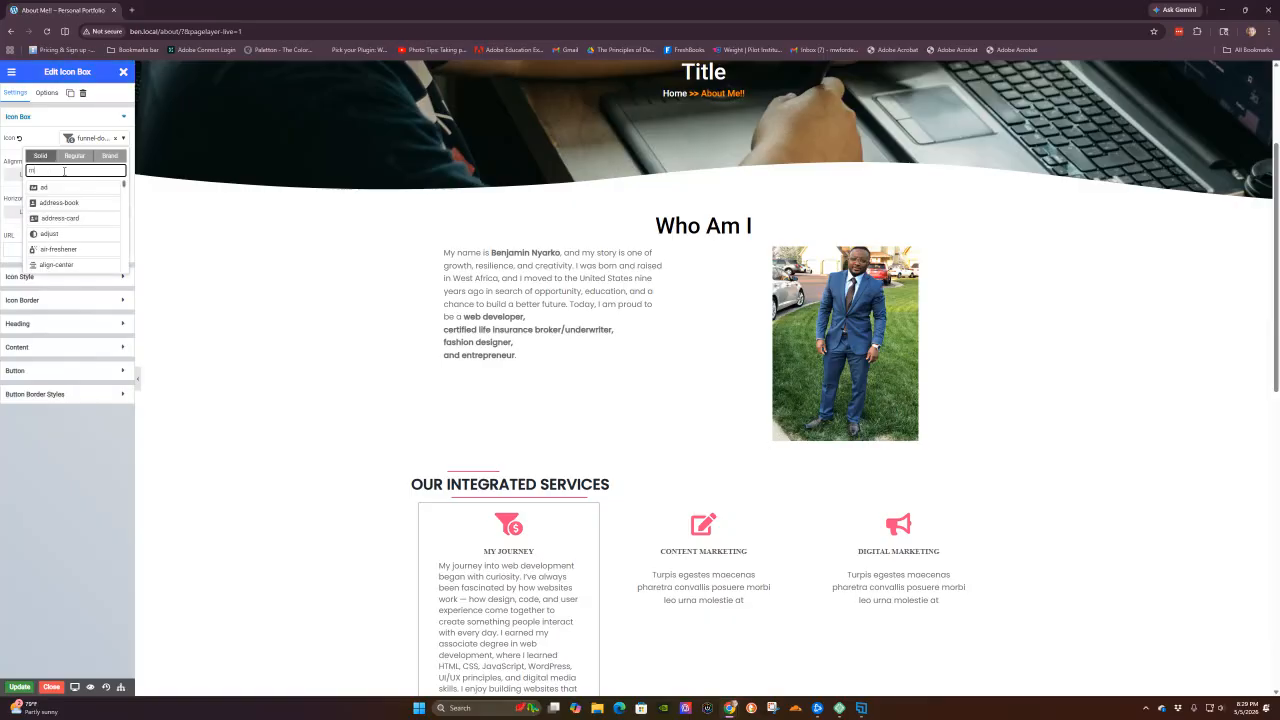
{"action": "type", "text": "ap"}
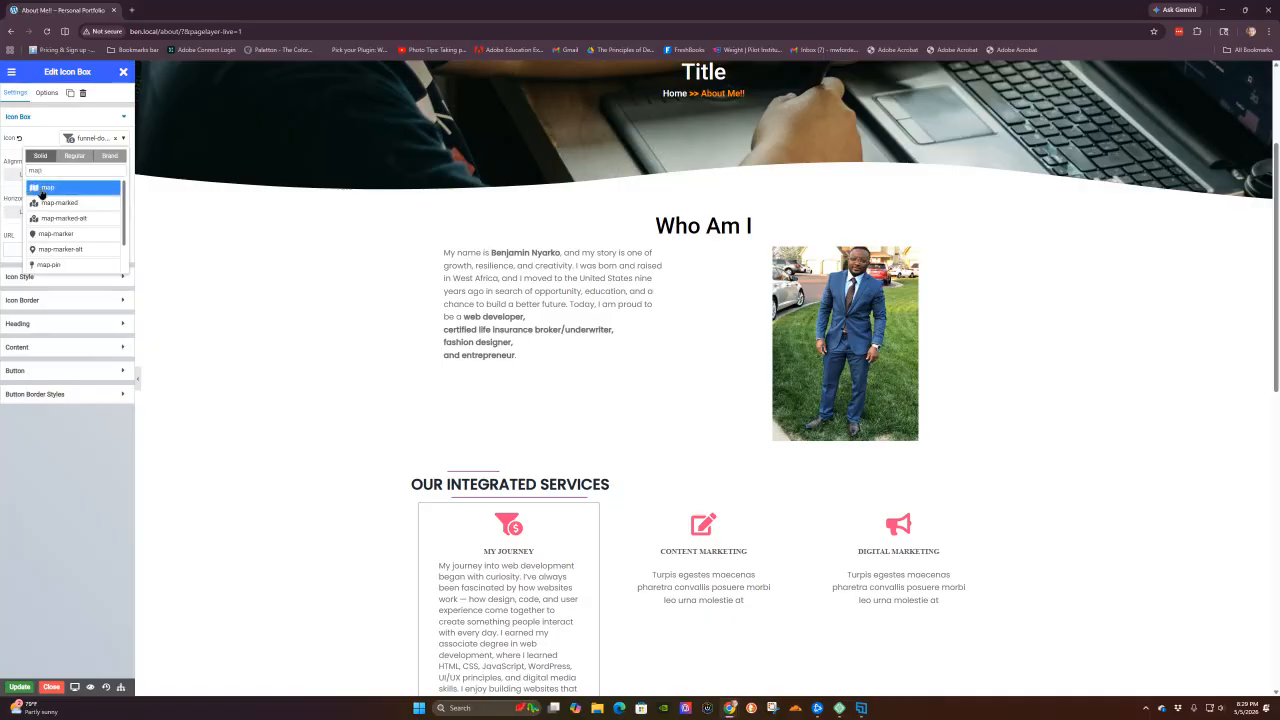
{"action": "left_click", "coordinate": [46, 187]}
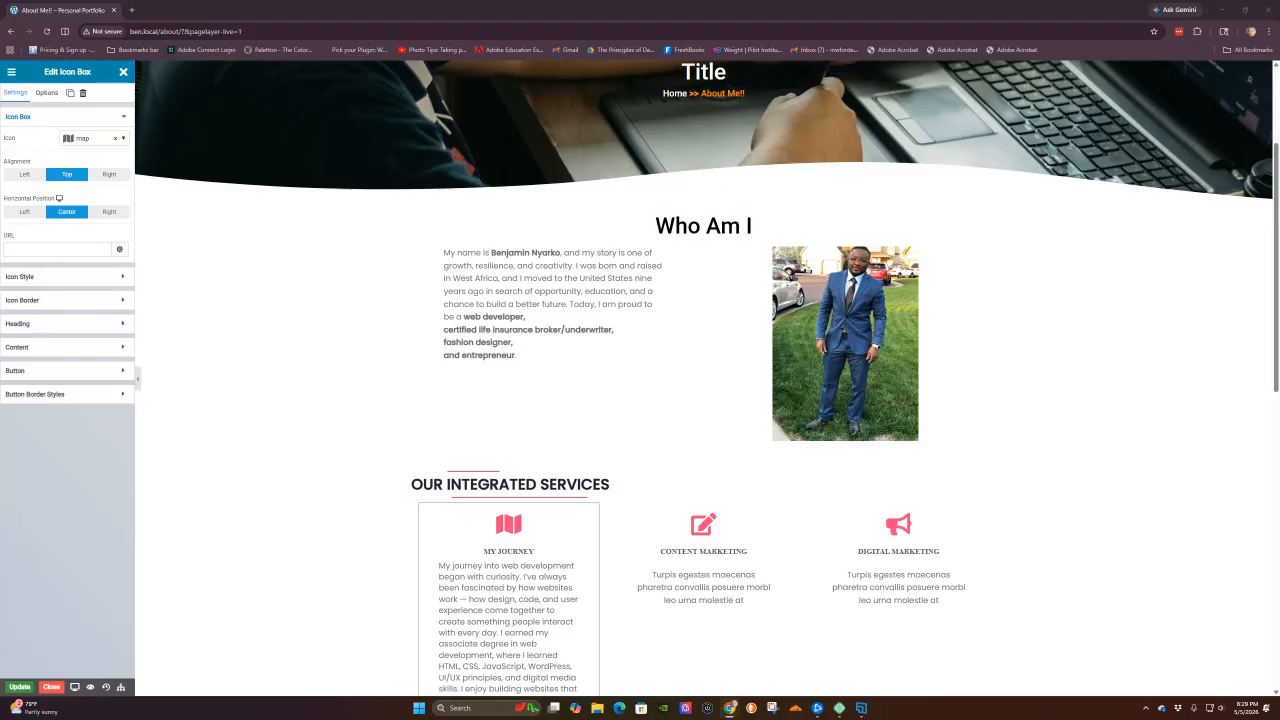
- Paste the copied life insurance broker and underwriter text into the Content Marketing icon box's content, above the placeholder description
{"action": "left_click", "coordinate": [783, 520]}
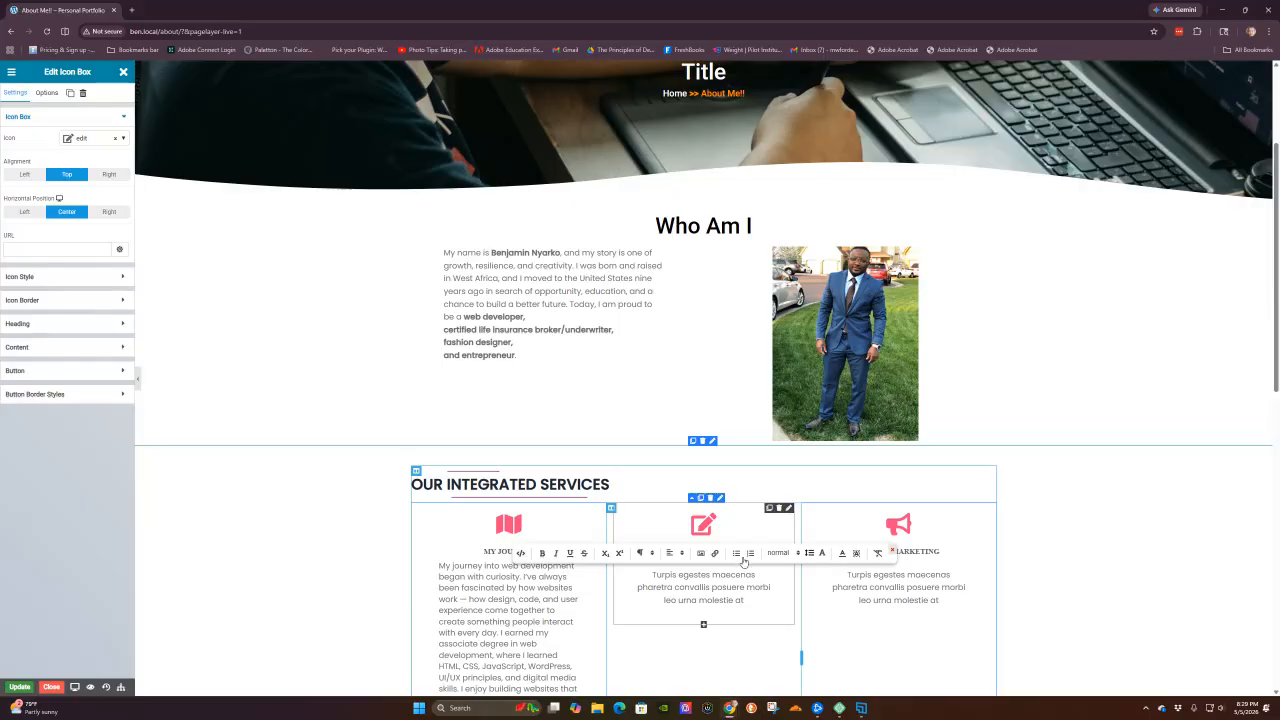
{"action": "left_click", "coordinate": [36, 346]}
{"action": "left_click", "coordinate": [14, 326]}
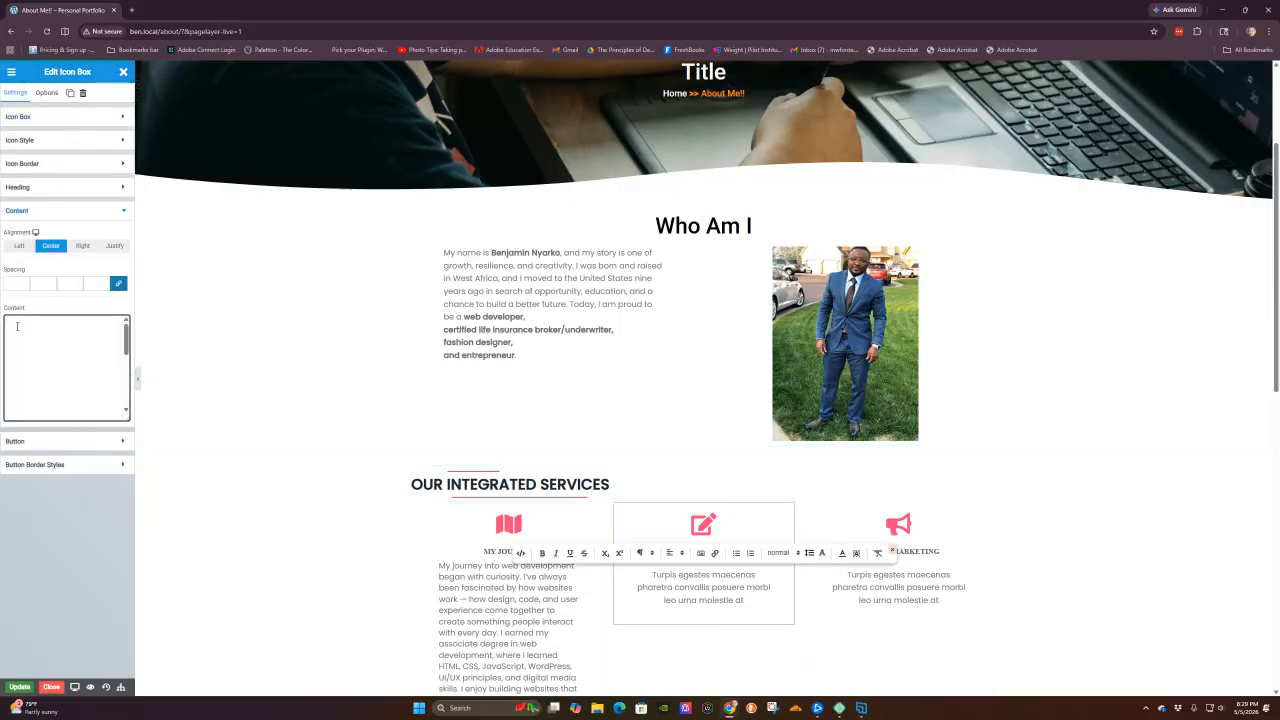
{"action": "key", "text": "ctrl+v"}
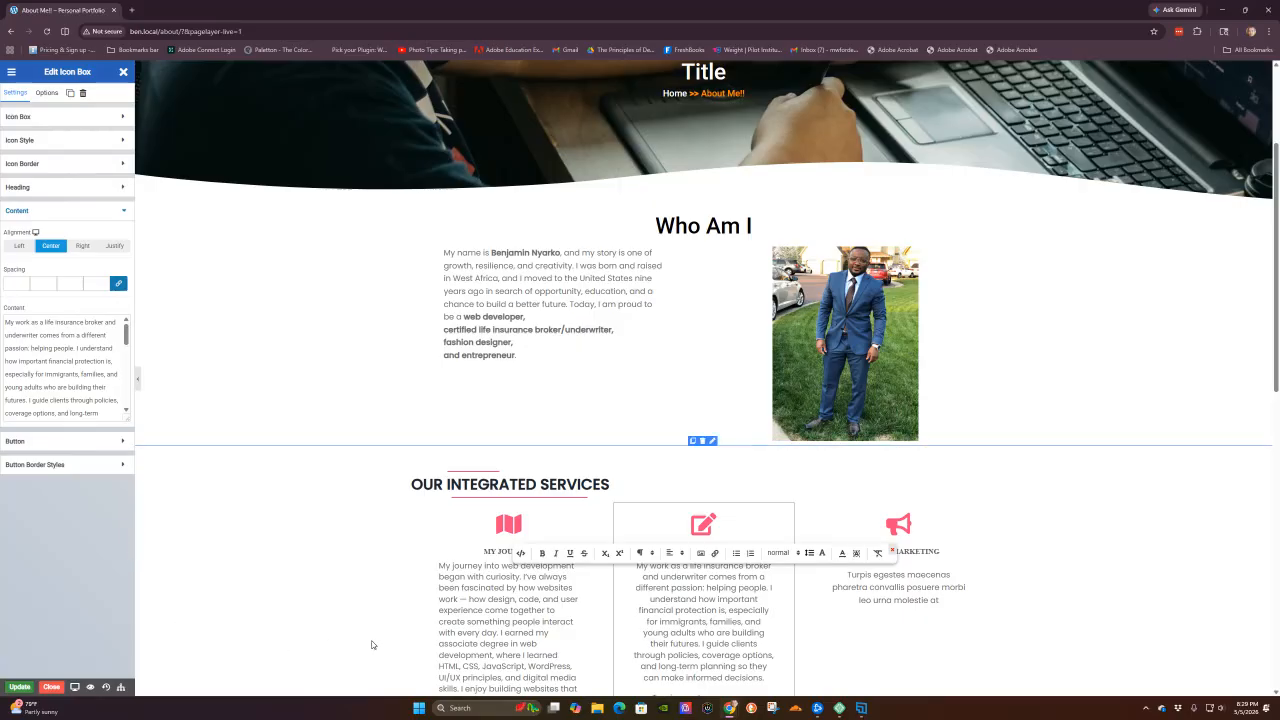
- Delete the leftover "Turpis egestes maecenas" placeholder paragraph below the My Journey box's text
{"action": "scroll", "coordinate": [503, 620], "scroll_direction": "down", "scroll_amount": 2}
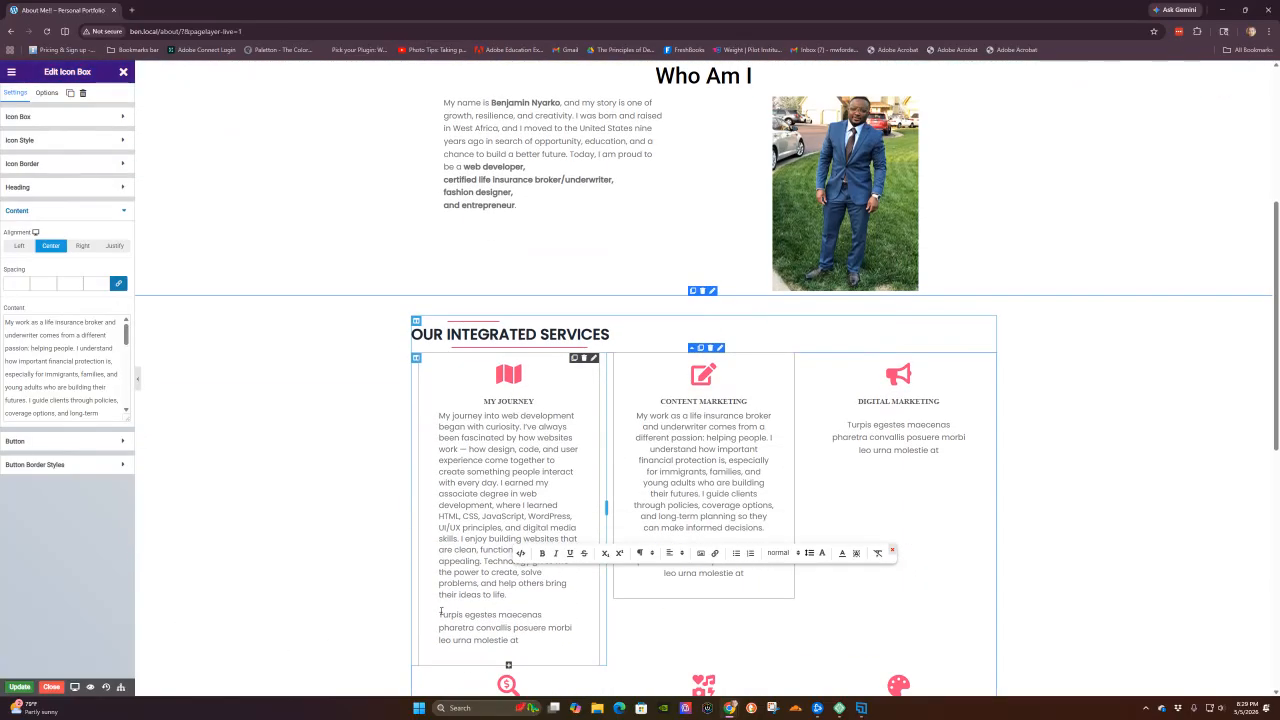
{"action": "left_click", "coordinate": [441, 614]}
{"action": "left_click", "coordinate": [501, 634]}
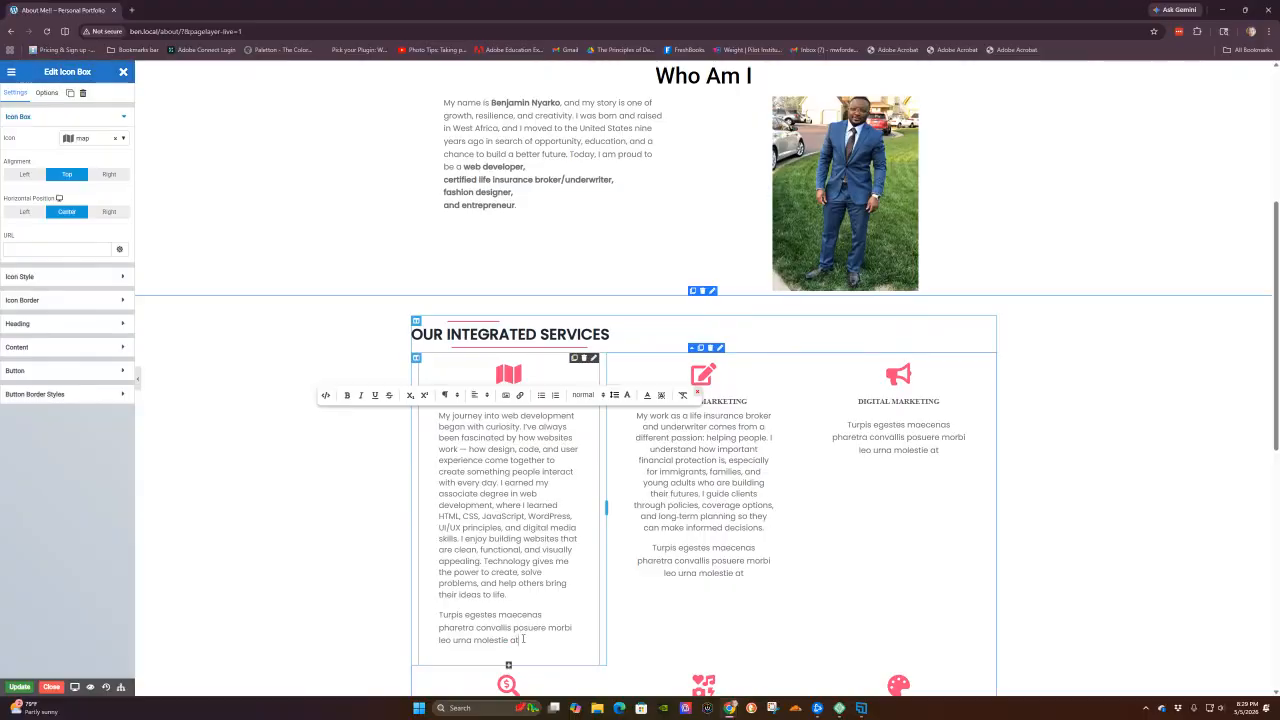
{"action": "key", "text": "BackSpace"}
{"action": "key", "text": "BackSpace"}
{"action": "key", "text": "BackSpace"}
{"action": "key", "text": "BackSpace"}
{"action": "key", "text": "BackSpace"}
{"action": "key", "text": "BackSpace"}
{"action": "key", "text": "BackSpace"}
{"action": "key", "text": "BackSpace"}
{"action": "key", "text": "BackSpace"}
{"action": "key", "text": "BackSpace"}
{"action": "key", "text": "BackSpace"}
{"action": "key", "text": "BackSpace"}
{"action": "key", "text": "BackSpace"}
{"action": "key", "text": "BackSpace"}
{"action": "key", "text": "BackSpace"}
{"action": "key", "text": "BackSpace"}
{"action": "key", "text": "BackSpace"}
{"action": "key", "text": "BackSpace"}
{"action": "key", "text": "BackSpace"}
{"action": "key", "text": "BackSpace"}
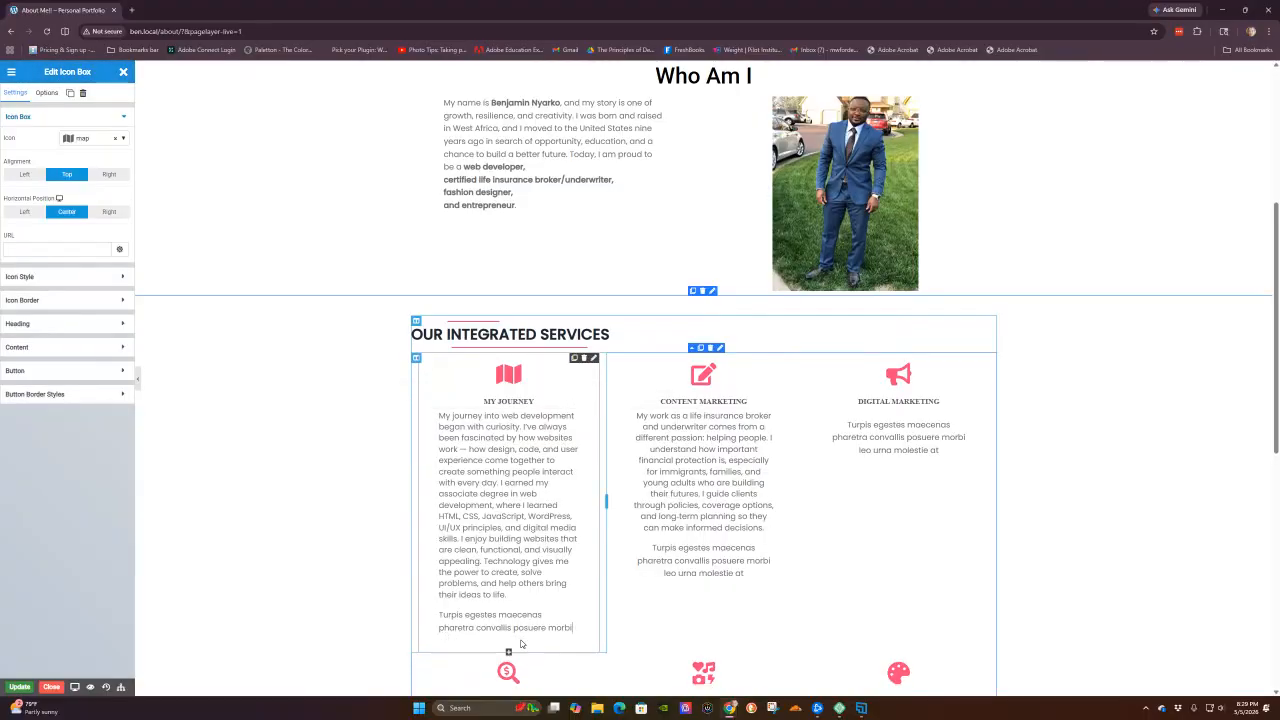
{"action": "key", "text": "BackSpace"}
{"action": "key", "text": "BackSpace"}
{"action": "key", "text": "BackSpace"}
{"action": "key", "text": "BackSpace"}
{"action": "key", "text": "BackSpace"}
{"action": "key", "text": "BackSpace"}
{"action": "key", "text": "BackSpace"}
{"action": "key", "text": "BackSpace"}
{"action": "key", "text": "BackSpace"}
{"action": "key", "text": "BackSpace"}
{"action": "key", "text": "BackSpace"}
{"action": "key", "text": "BackSpace"}
{"action": "key", "text": "BackSpace"}
{"action": "key", "text": "BackSpace"}
{"action": "key", "text": "BackSpace"}
{"action": "key", "text": "BackSpace"}
{"action": "key", "text": "BackSpace"}
{"action": "key", "text": "BackSpace"}
{"action": "key", "text": "BackSpace"}
{"action": "key", "text": "BackSpace"}
{"action": "key", "text": "BackSpace"}
{"action": "key", "text": "BackSpace"}
{"action": "key", "text": "BackSpace"}
{"action": "key", "text": "BackSpace"}
{"action": "key", "text": "BackSpace"}
{"action": "key", "text": "BackSpace"}
{"action": "key", "text": "BackSpace"}
{"action": "key", "text": "BackSpace"}
{"action": "key", "text": "BackSpace"}
{"action": "key", "text": "BackSpace"}
{"action": "key", "text": "BackSpace"}
{"action": "key", "text": "BackSpace"}
{"action": "key", "text": "BackSpace"}
{"action": "key", "text": "BackSpace"}
{"action": "key", "text": "BackSpace"}
{"action": "key", "text": "BackSpace"}
{"action": "key", "text": "BackSpace"}
{"action": "key", "text": "BackSpace"}
{"action": "key", "text": "BackSpace"}
{"action": "key", "text": "BackSpace"}
{"action": "key", "text": "BackSpace"}
{"action": "key", "text": "BackSpace"}
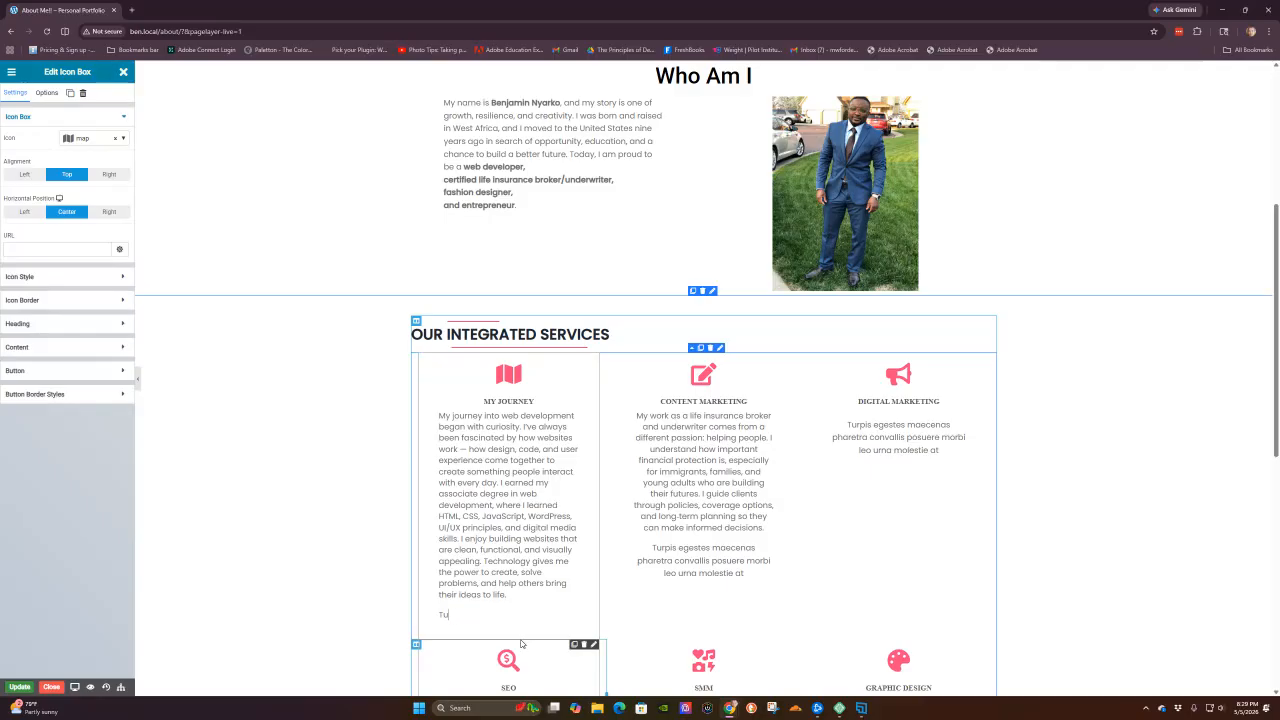
{"action": "key", "text": "BackSpace"}
{"action": "key", "text": "BackSpace"}
{"action": "key", "text": "BackSpace"}
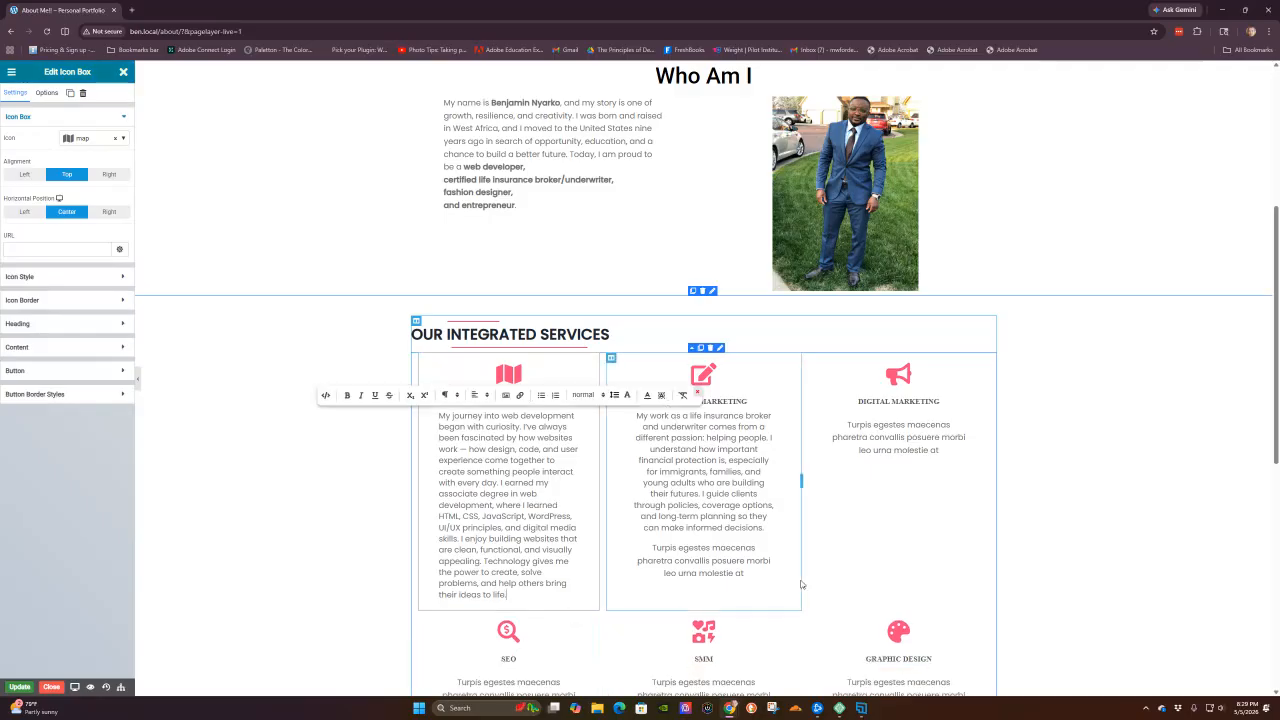
- Delete the leftover "Turpis egestes maecenas" placeholder paragraph below the life insurance text in the Content Marketing icon box
{"action": "left_click", "coordinate": [748, 574]}
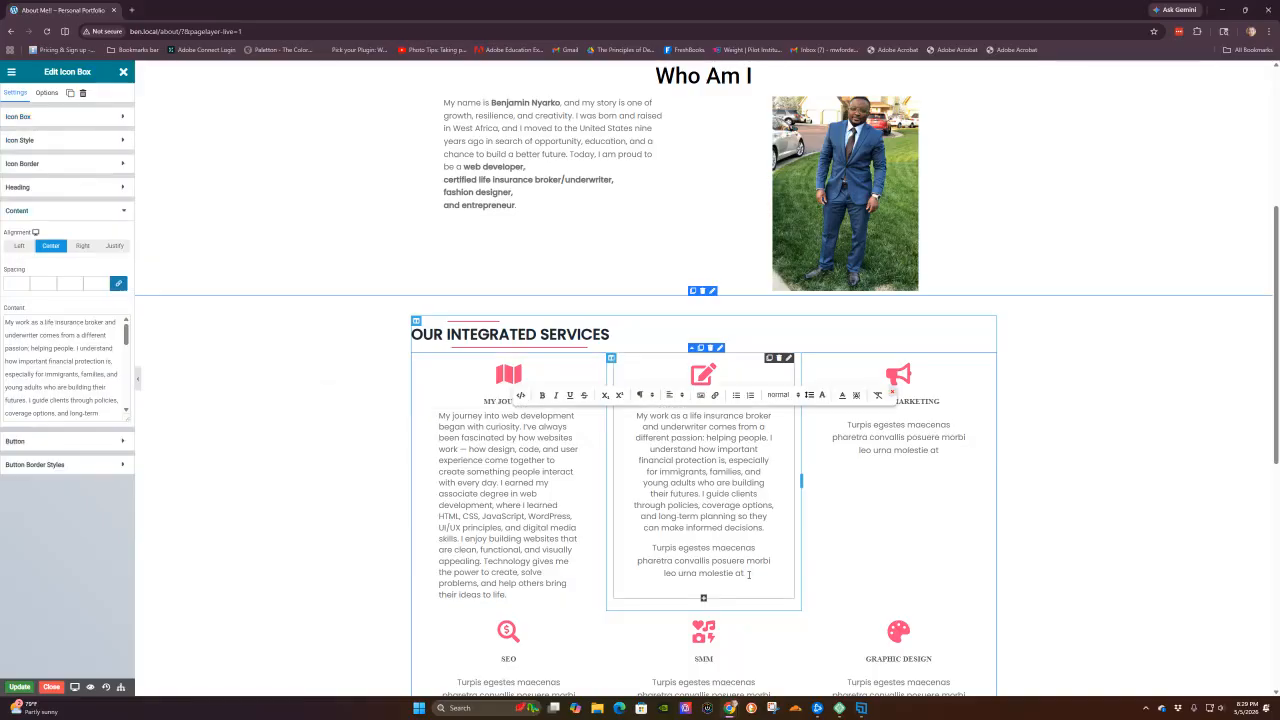
{"action": "key", "text": "BackSpace"}
{"action": "key", "text": "BackSpace"}
{"action": "key", "text": "BackSpace"}
{"action": "key", "text": "BackSpace"}
{"action": "key", "text": "BackSpace"}
{"action": "key", "text": "BackSpace"}
{"action": "key", "text": "BackSpace"}
{"action": "key", "text": "BackSpace"}
{"action": "key", "text": "BackSpace"}
{"action": "key", "text": "BackSpace"}
{"action": "key", "text": "BackSpace"}
{"action": "key", "text": "BackSpace"}
{"action": "key", "text": "BackSpace"}
{"action": "key", "text": "BackSpace"}
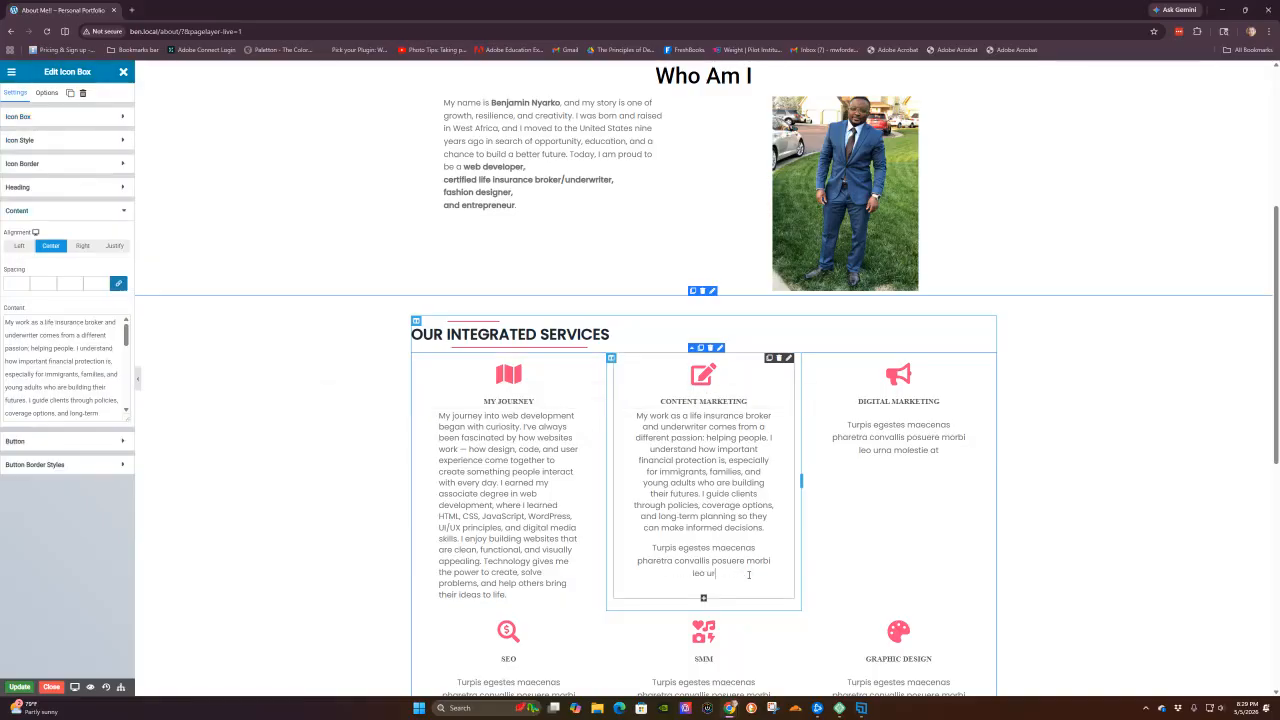
{"action": "key", "text": "BackSpace"}
{"action": "key", "text": "BackSpace"}
{"action": "key", "text": "BackSpace"}
{"action": "key", "text": "BackSpace"}
{"action": "key", "text": "BackSpace"}
{"action": "key", "text": "BackSpace"}
{"action": "key", "text": "BackSpace"}
{"action": "key", "text": "BackSpace"}
{"action": "key", "text": "BackSpace"}
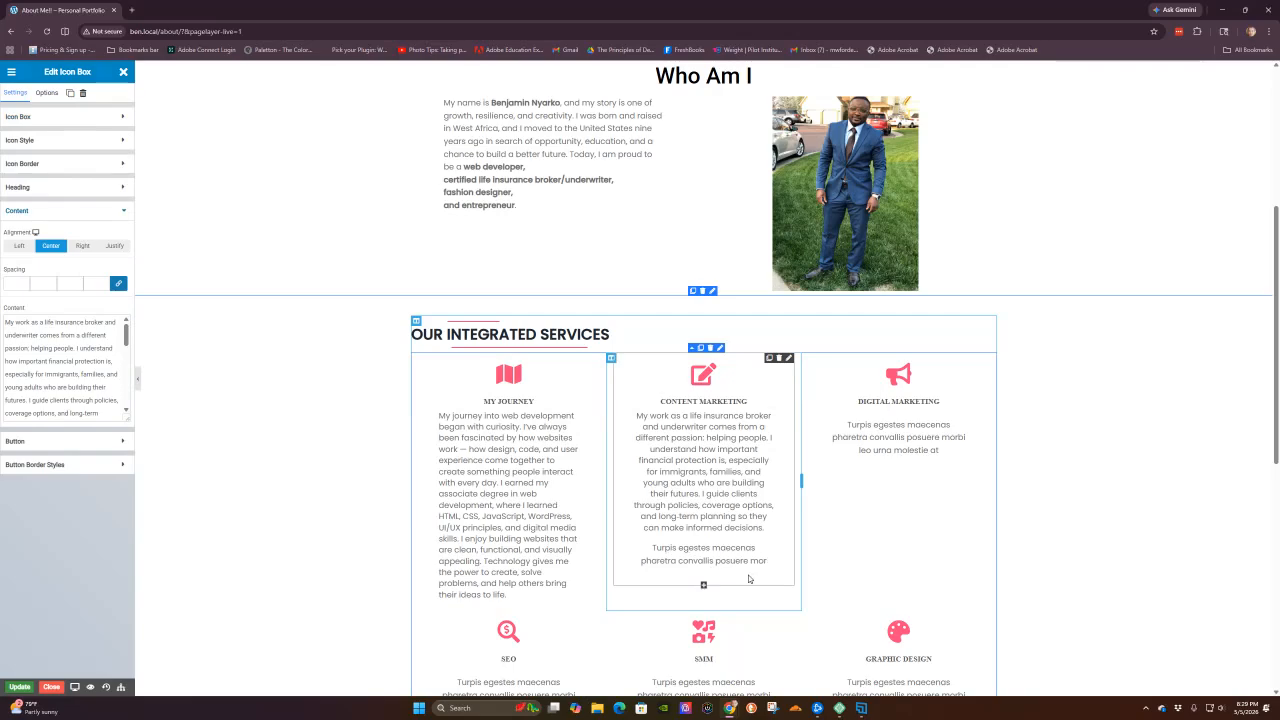
{"action": "key", "text": "BackSpace"}
{"action": "key", "text": "BackSpace"}
{"action": "key", "text": "BackSpace"}
{"action": "key", "text": "BackSpace"}
{"action": "key", "text": "BackSpace"}
{"action": "key", "text": "BackSpace"}
{"action": "key", "text": "BackSpace"}
{"action": "key", "text": "BackSpace"}
{"action": "key", "text": "BackSpace"}
{"action": "key", "text": "BackSpace"}
{"action": "key", "text": "BackSpace"}
{"action": "key", "text": "BackSpace"}
{"action": "key", "text": "BackSpace"}
{"action": "key", "text": "BackSpace"}
{"action": "key", "text": "BackSpace"}
{"action": "key", "text": "BackSpace"}
{"action": "key", "text": "BackSpace"}
{"action": "key", "text": "BackSpace"}
{"action": "key", "text": "BackSpace"}
{"action": "key", "text": "BackSpace"}
{"action": "key", "text": "BackSpace"}
{"action": "key", "text": "BackSpace"}
{"action": "key", "text": "BackSpace"}
{"action": "key", "text": "BackSpace"}
{"action": "key", "text": "BackSpace"}
{"action": "key", "text": "BackSpace"}
{"action": "key", "text": "BackSpace"}
{"action": "key", "text": "BackSpace"}
{"action": "key", "text": "BackSpace"}
{"action": "key", "text": "BackSpace"}
{"action": "key", "text": "BackSpace"}
{"action": "key", "text": "BackSpace"}
{"action": "key", "text": "BackSpace"}
{"action": "key", "text": "BackSpace"}
{"action": "key", "text": "BackSpace"}
{"action": "key", "text": "BackSpace"}
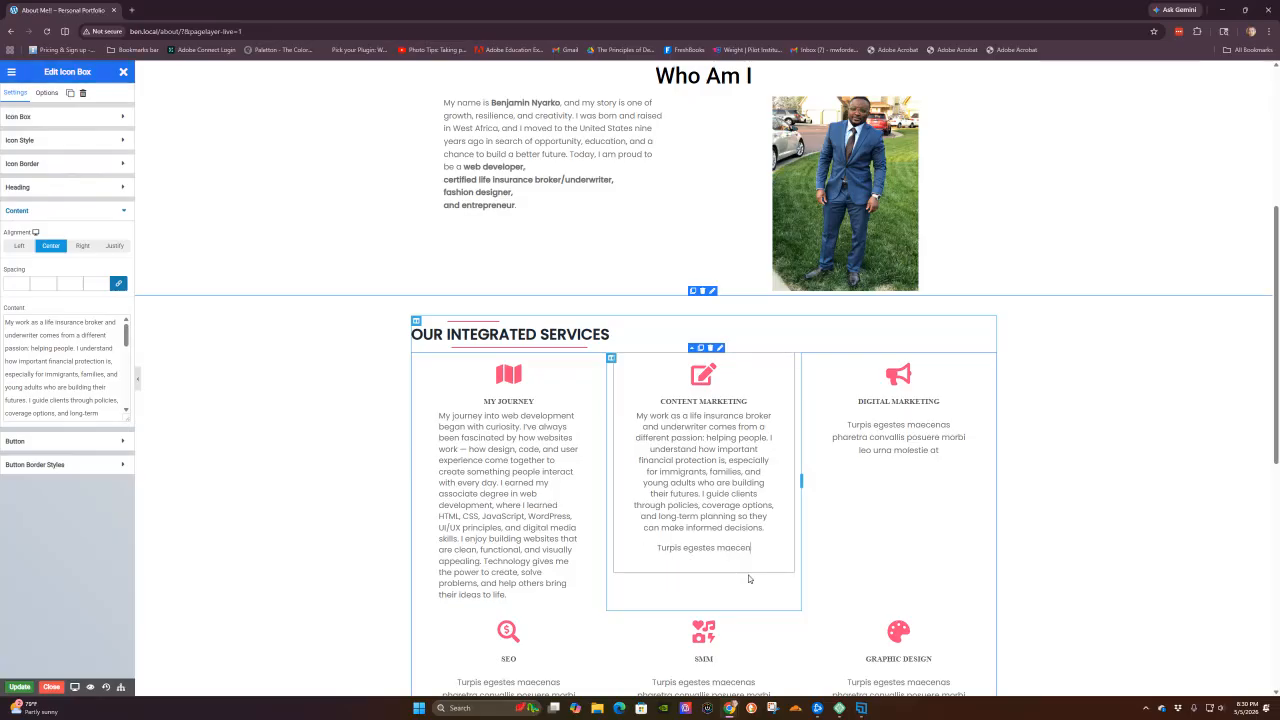
{"action": "key", "text": "BackSpace"}
{"action": "key", "text": "BackSpace"}
{"action": "key", "text": "BackSpace"}
{"action": "key", "text": "BackSpace"}
{"action": "key", "text": "BackSpace"}
{"action": "key", "text": "BackSpace"}
{"action": "key", "text": "BackSpace"}
{"action": "key", "text": "BackSpace"}
{"action": "key", "text": "BackSpace"}
{"action": "key", "text": "BackSpace"}
{"action": "key", "text": "BackSpace"}
{"action": "key", "text": "BackSpace"}
{"action": "key", "text": "BackSpace"}
{"action": "key", "text": "BackSpace"}
{"action": "key", "text": "BackSpace"}
{"action": "key", "text": "BackSpace"}
{"action": "key", "text": "BackSpace"}
{"action": "key", "text": "BackSpace"}
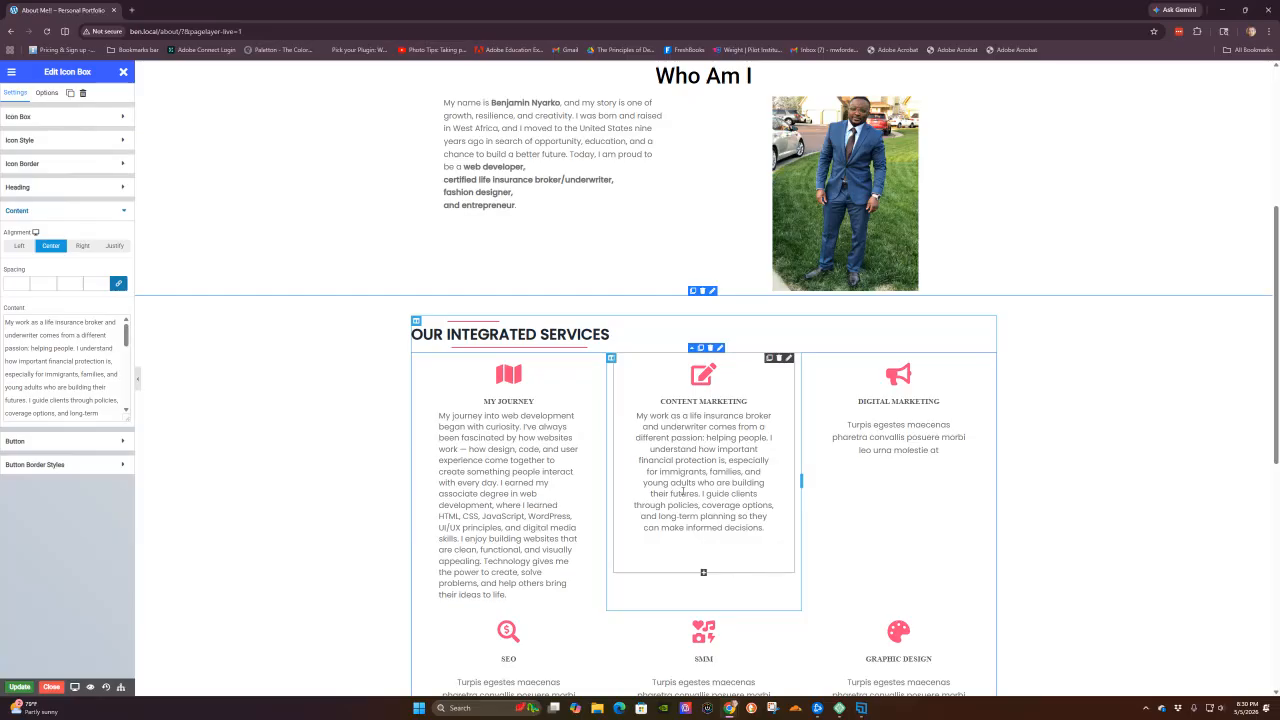
- Replace the Content Marketing icon box's heading with "LIFE INSURANCE BROKER"
{"action": "left_click", "coordinate": [722, 401]}
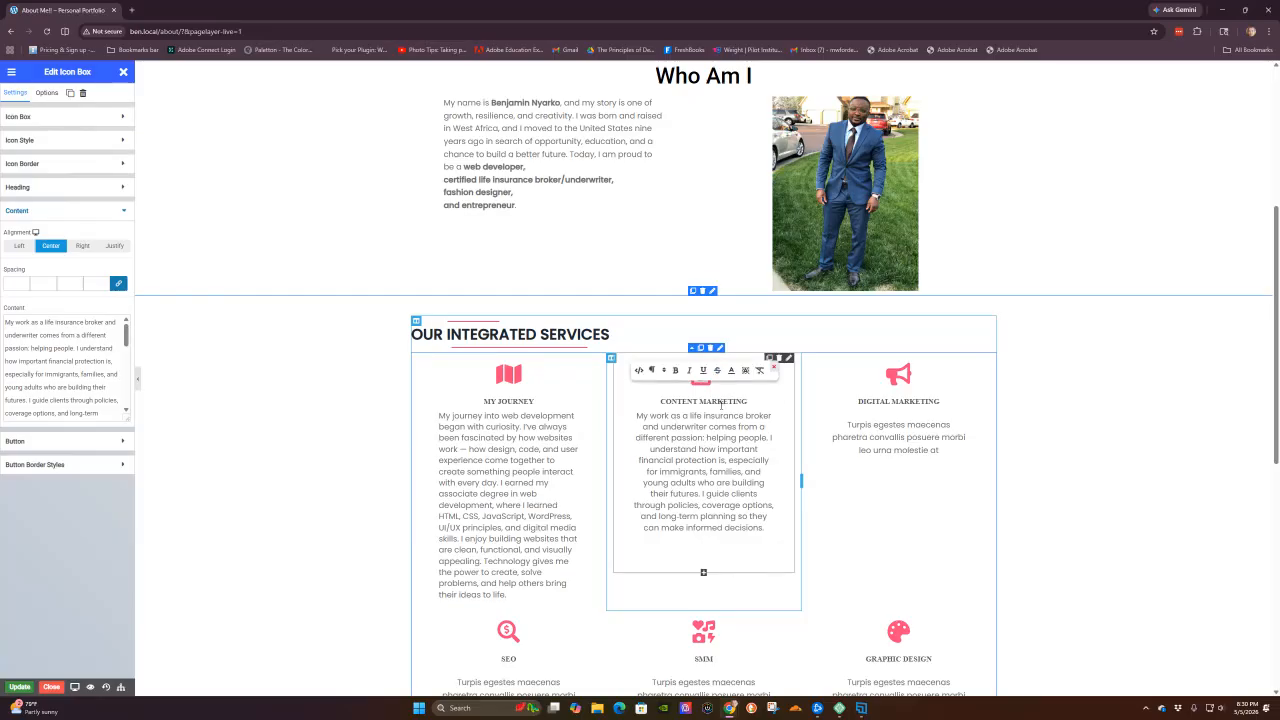
{"action": "left_click", "coordinate": [736, 401]}
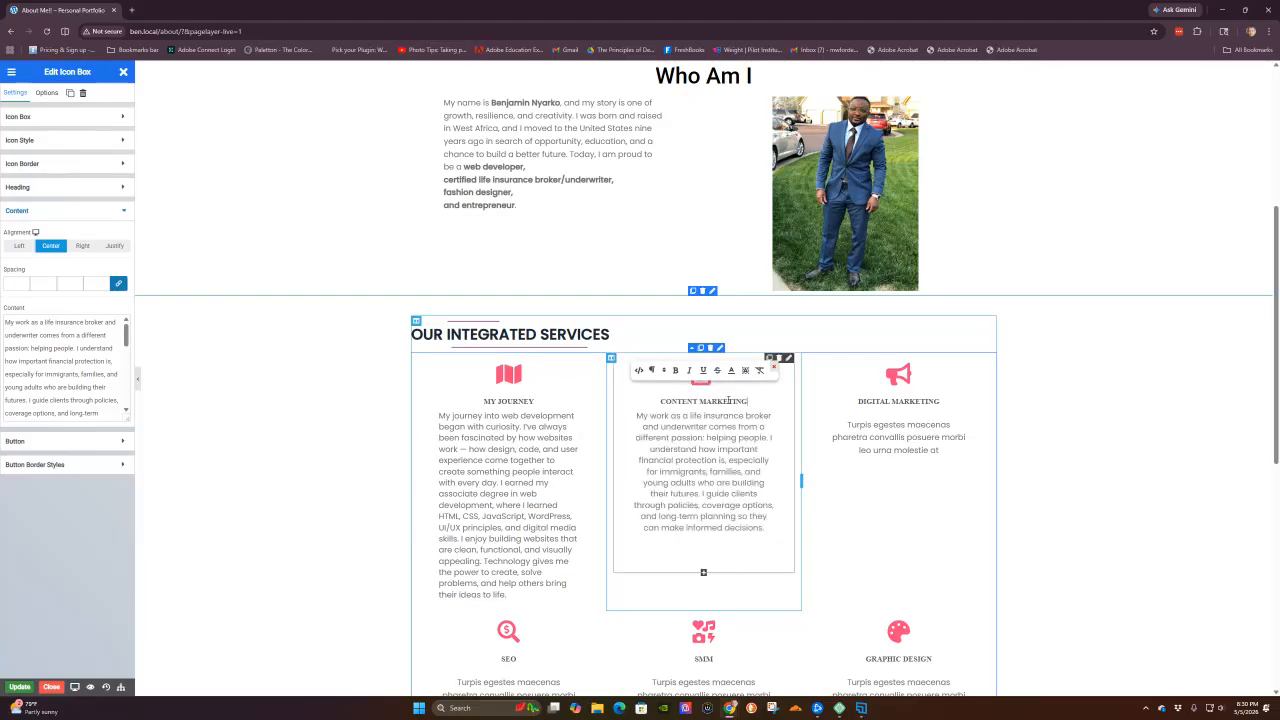
{"action": "key", "text": "BackSpace"}
{"action": "key", "text": "BackSpace"}
{"action": "key", "text": "BackSpace"}
{"action": "key", "text": "BackSpace"}
{"action": "key", "text": "BackSpace"}
{"action": "key", "text": "BackSpace"}
{"action": "key", "text": "BackSpace"}
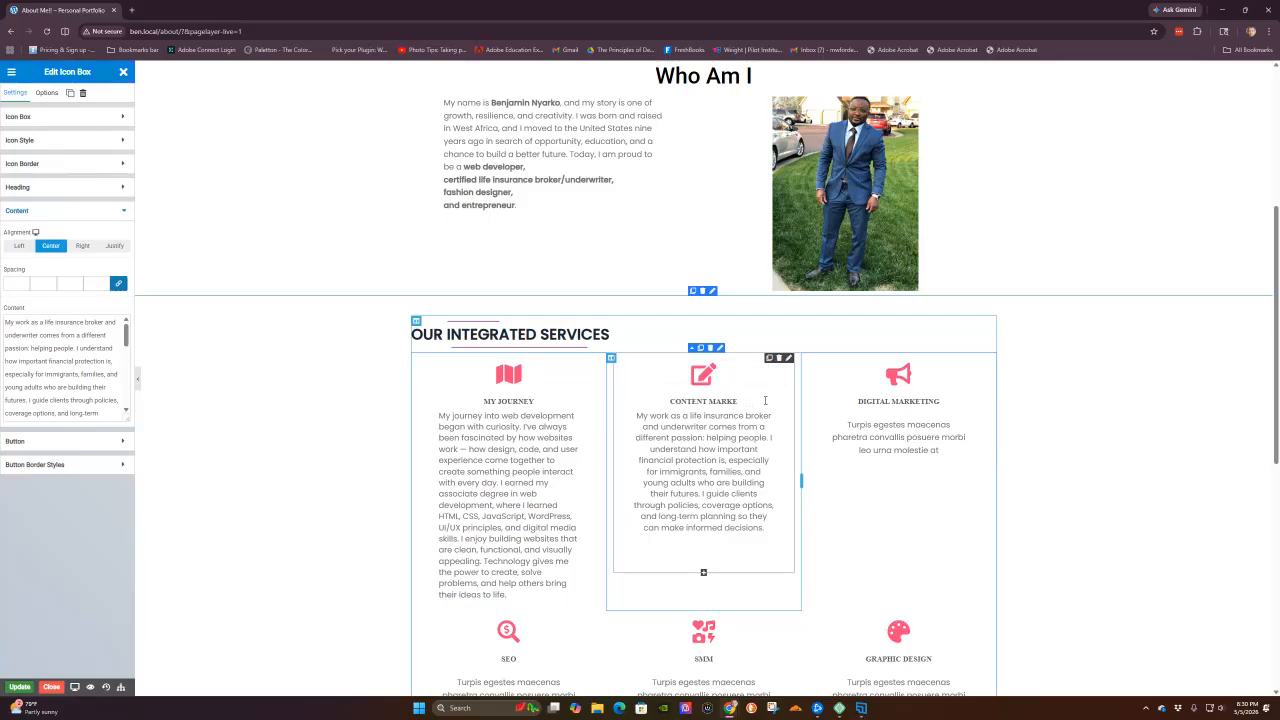
{"action": "key", "text": "BackSpace"}
{"action": "key", "text": "BackSpace"}
{"action": "key", "text": "BackSpace"}
{"action": "key", "text": "BackSpace"}
{"action": "key", "text": "BackSpace"}
{"action": "key", "text": "BackSpace"}
{"action": "key", "text": "BackSpace"}
{"action": "key", "text": "BackSpace"}
{"action": "key", "text": "BackSpace"}
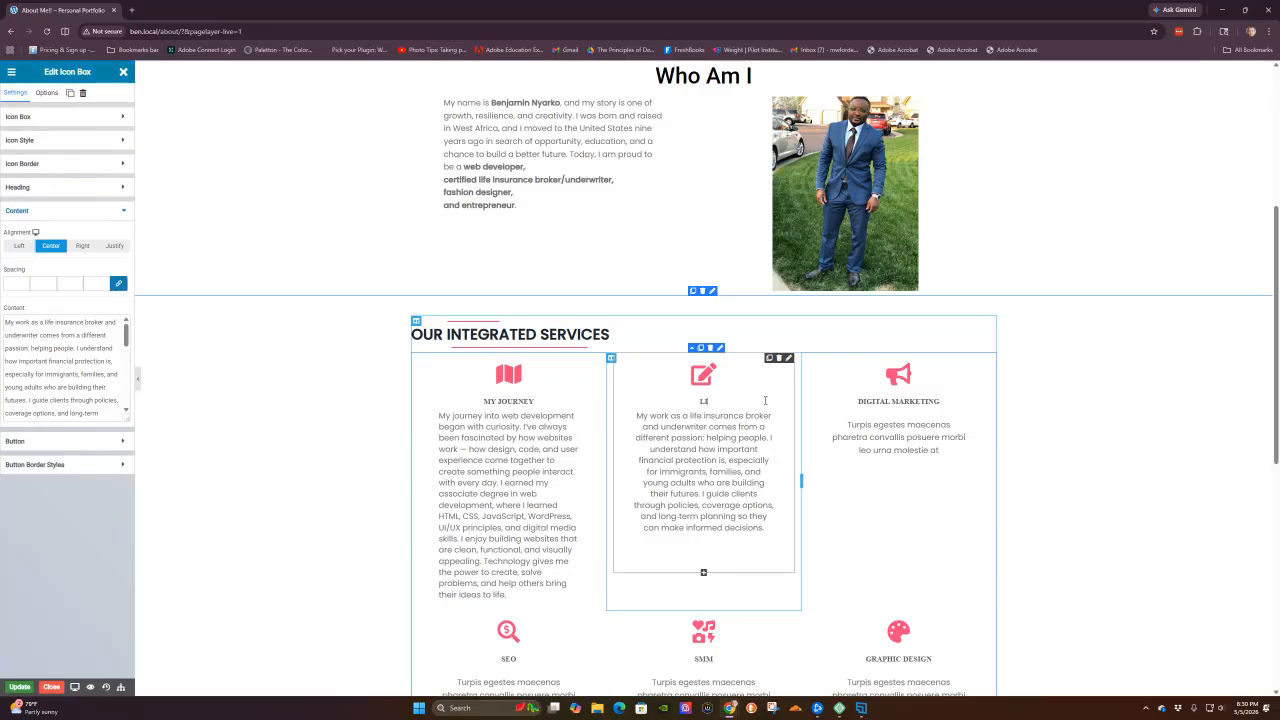
{"action": "type", "text": "FE INSURANCE"}
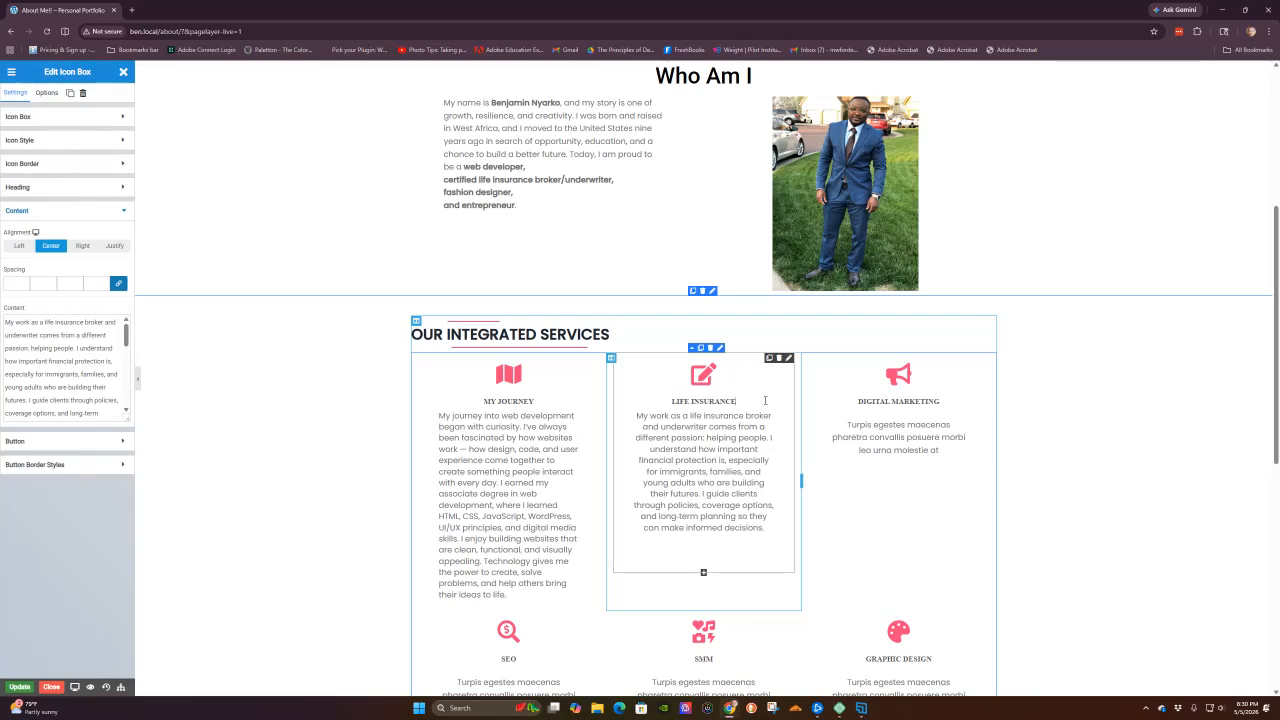
{"action": "type", "text": " BROK"}
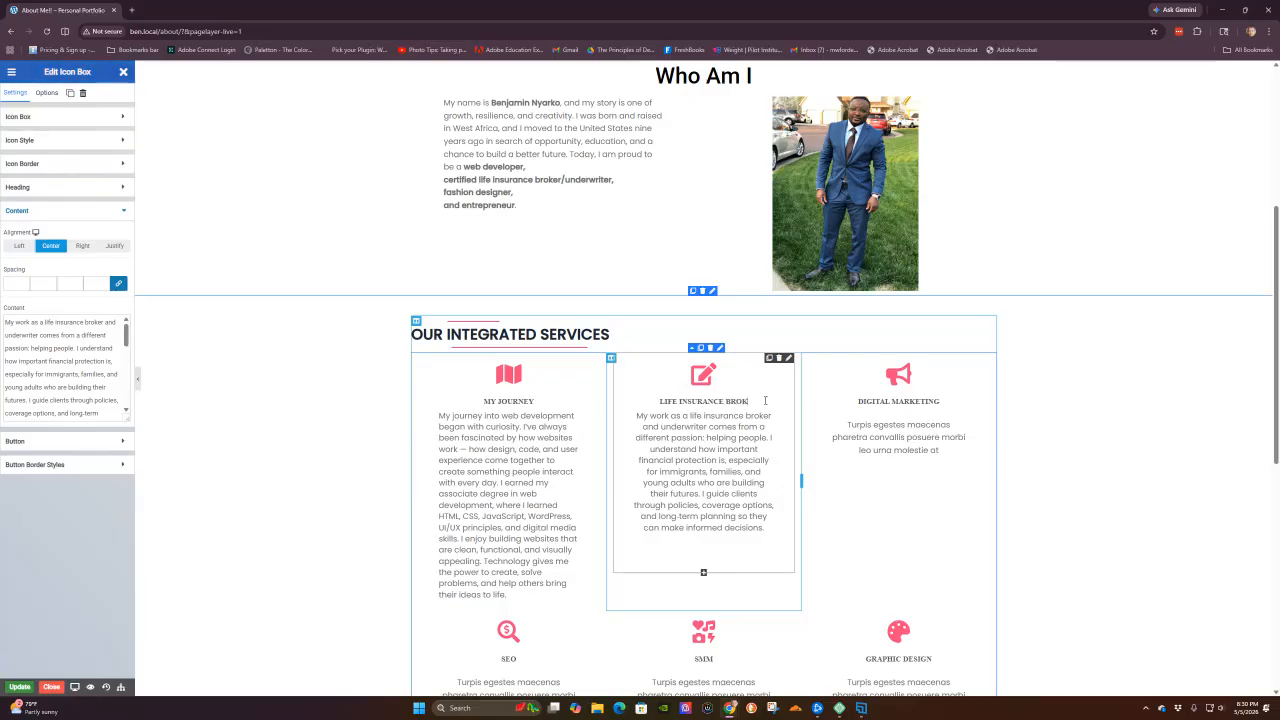
{"action": "type", "text": "ER"}
{"action": "left_click", "coordinate": [987, 449]}
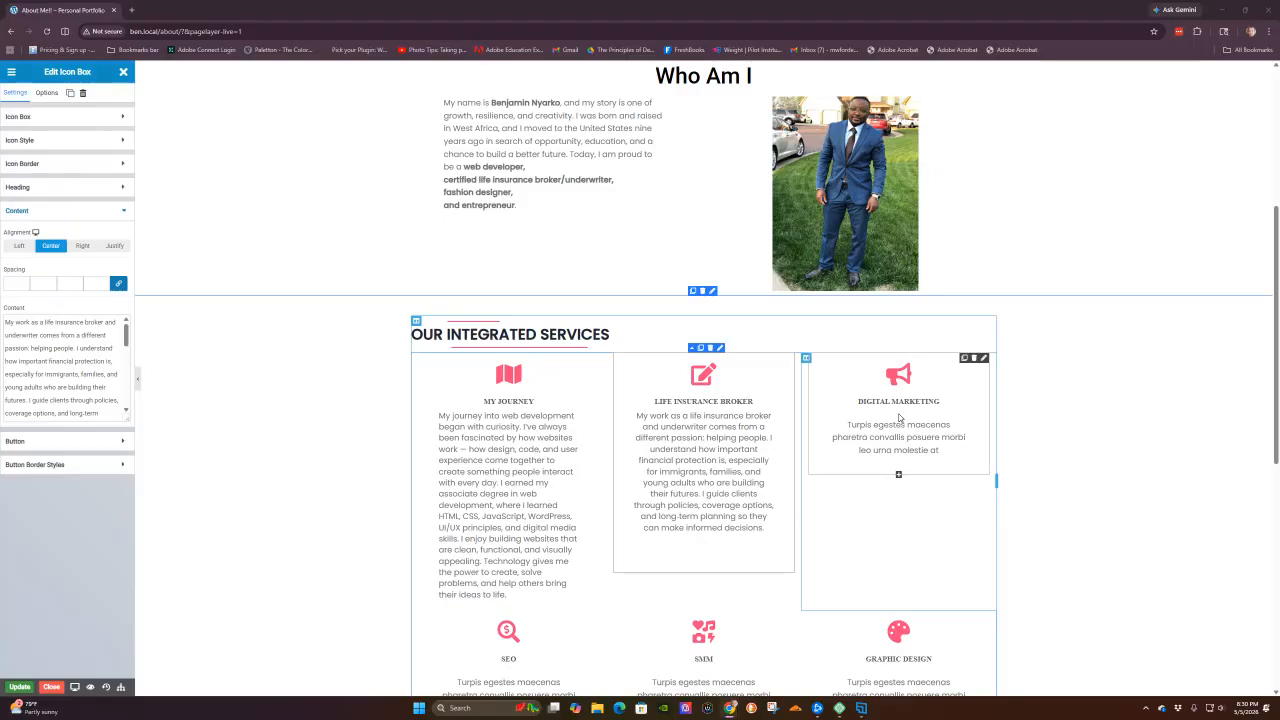
- Replace the Digital Marketing icon box's placeholder description with the copied fashion designer text beginning "Fashion has always been part of my identity"
{"action": "left_click", "coordinate": [898, 428]}
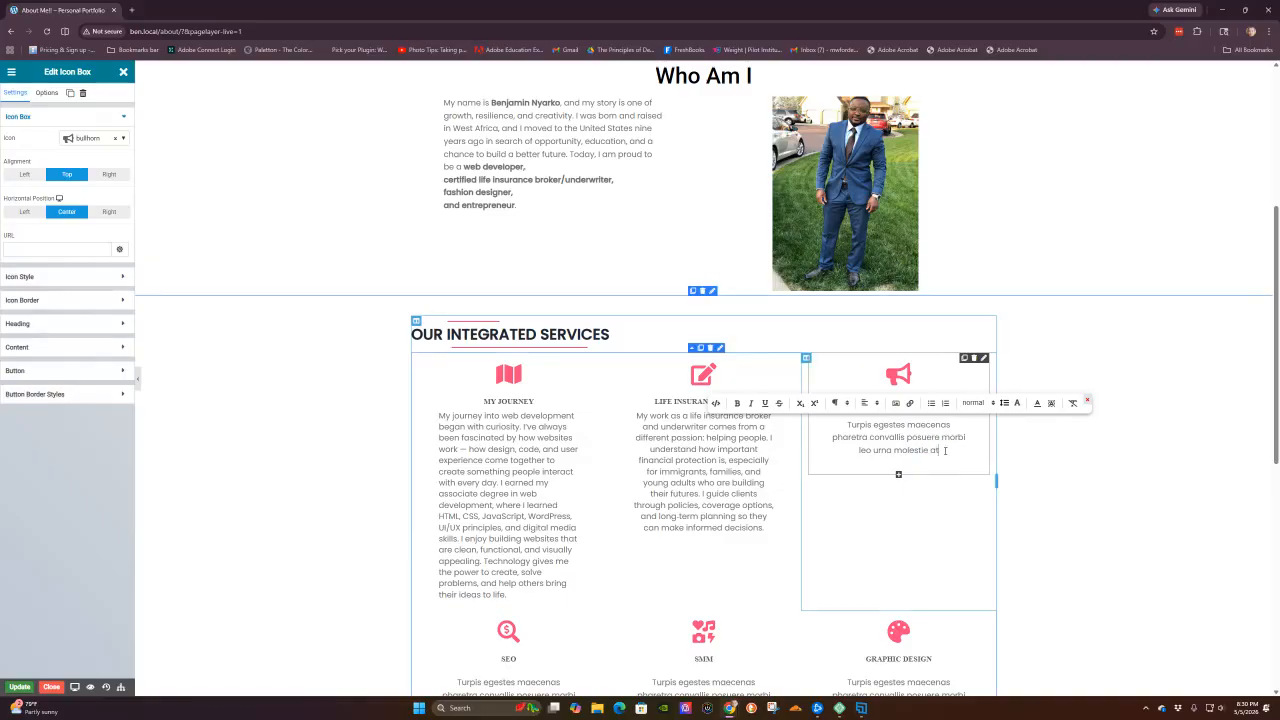
{"action": "key", "text": "BackSpace"}
{"action": "key", "text": "BackSpace"}
{"action": "key", "text": "BackSpace"}
{"action": "key", "text": "BackSpace"}
{"action": "key", "text": "BackSpace"}
{"action": "key", "text": "BackSpace"}
{"action": "key", "text": "BackSpace"}
{"action": "key", "text": "BackSpace"}
{"action": "key", "text": "BackSpace"}
{"action": "key", "text": "BackSpace"}
{"action": "key", "text": "BackSpace"}
{"action": "key", "text": "BackSpace"}
{"action": "key", "text": "BackSpace"}
{"action": "key", "text": "BackSpace"}
{"action": "key", "text": "BackSpace"}
{"action": "key", "text": "BackSpace"}
{"action": "key", "text": "BackSpace"}
{"action": "key", "text": "BackSpace"}
{"action": "key", "text": "BackSpace"}
{"action": "key", "text": "BackSpace"}
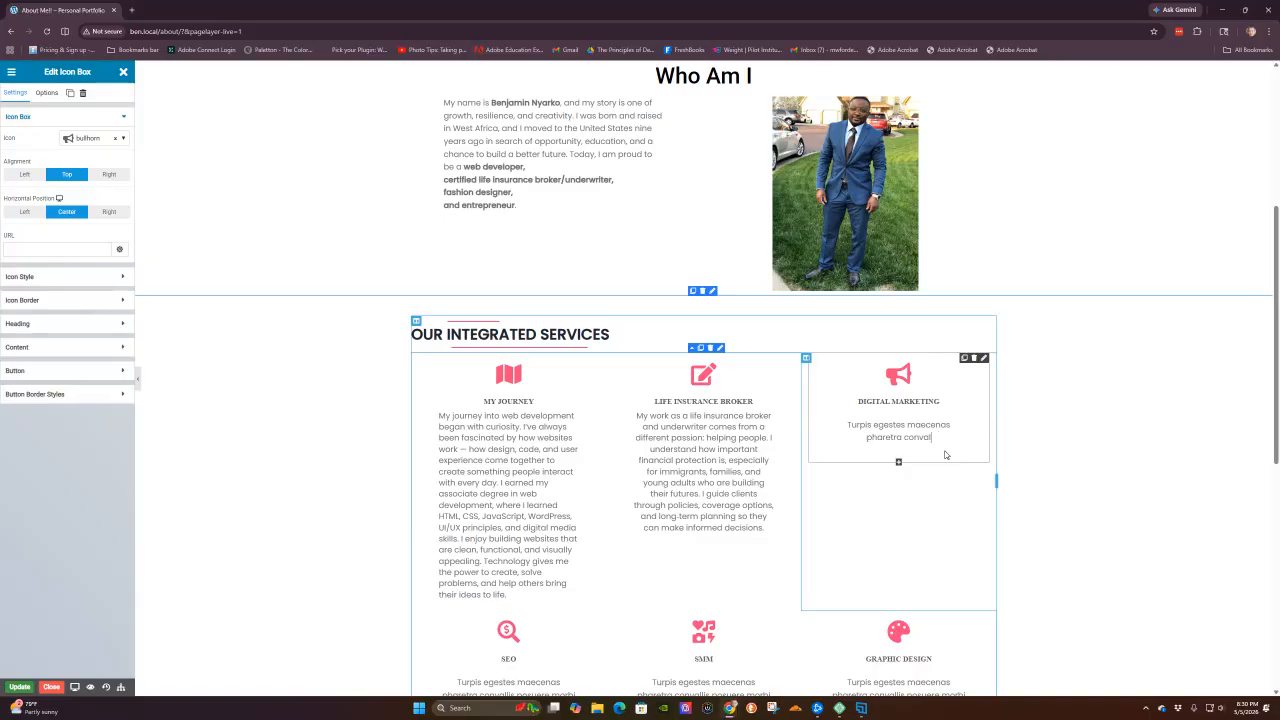
{"action": "key", "text": "BackSpace"}
{"action": "key", "text": "BackSpace"}
{"action": "key", "text": "BackSpace"}
{"action": "key", "text": "BackSpace"}
{"action": "key", "text": "BackSpace"}
{"action": "key", "text": "BackSpace"}
{"action": "key", "text": "BackSpace"}
{"action": "key", "text": "BackSpace"}
{"action": "key", "text": "BackSpace"}
{"action": "key", "text": "BackSpace"}
{"action": "key", "text": "BackSpace"}
{"action": "key", "text": "BackSpace"}
{"action": "key", "text": "BackSpace"}
{"action": "key", "text": "BackSpace"}
{"action": "key", "text": "BackSpace"}
{"action": "key", "text": "BackSpace"}
{"action": "key", "text": "BackSpace"}
{"action": "key", "text": "BackSpace"}
{"action": "key", "text": "BackSpace"}
{"action": "key", "text": "BackSpace"}
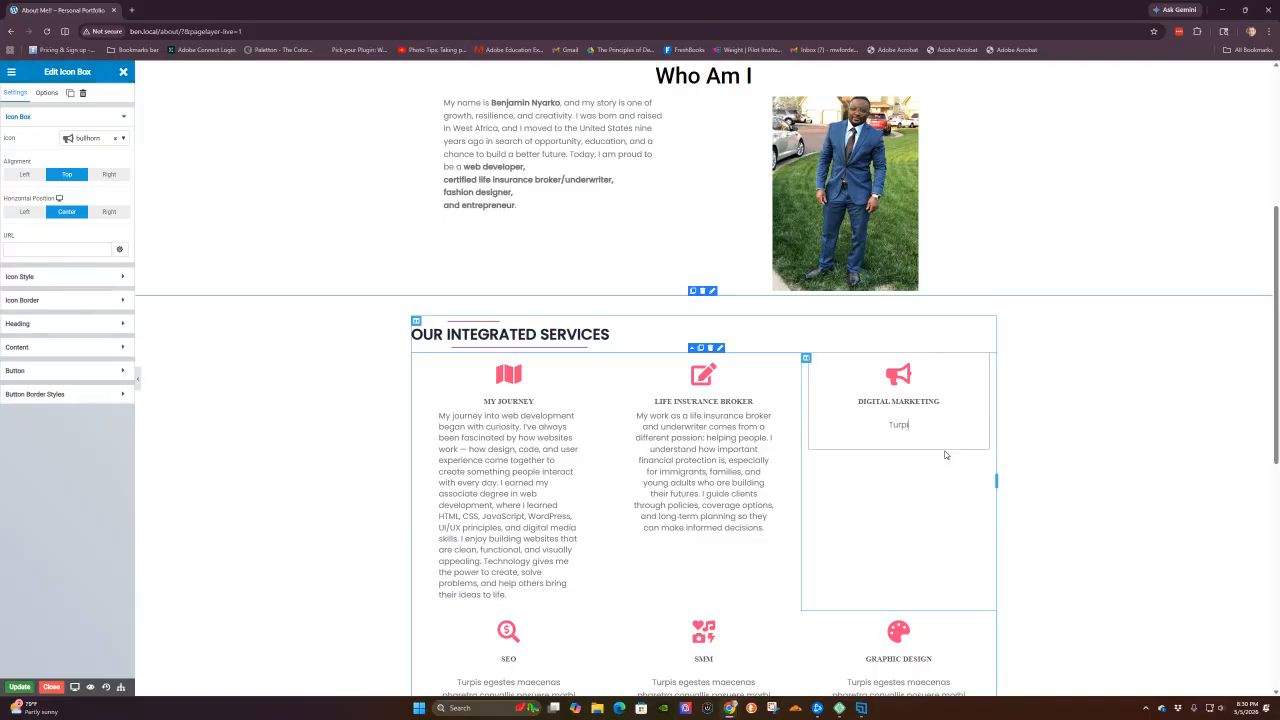
{"action": "key", "text": "BackSpace"}
{"action": "key", "text": "BackSpace"}
{"action": "key", "text": "BackSpace"}
{"action": "key", "text": "BackSpace"}
{"action": "type", "text": "Fashion has always been part of my identity. As a fashion designer, I blend African cultural influences with modern styles. I design clothing that reflects confidence, heritage, and individuality. Fashion is more than clothing — it's storytelling"}
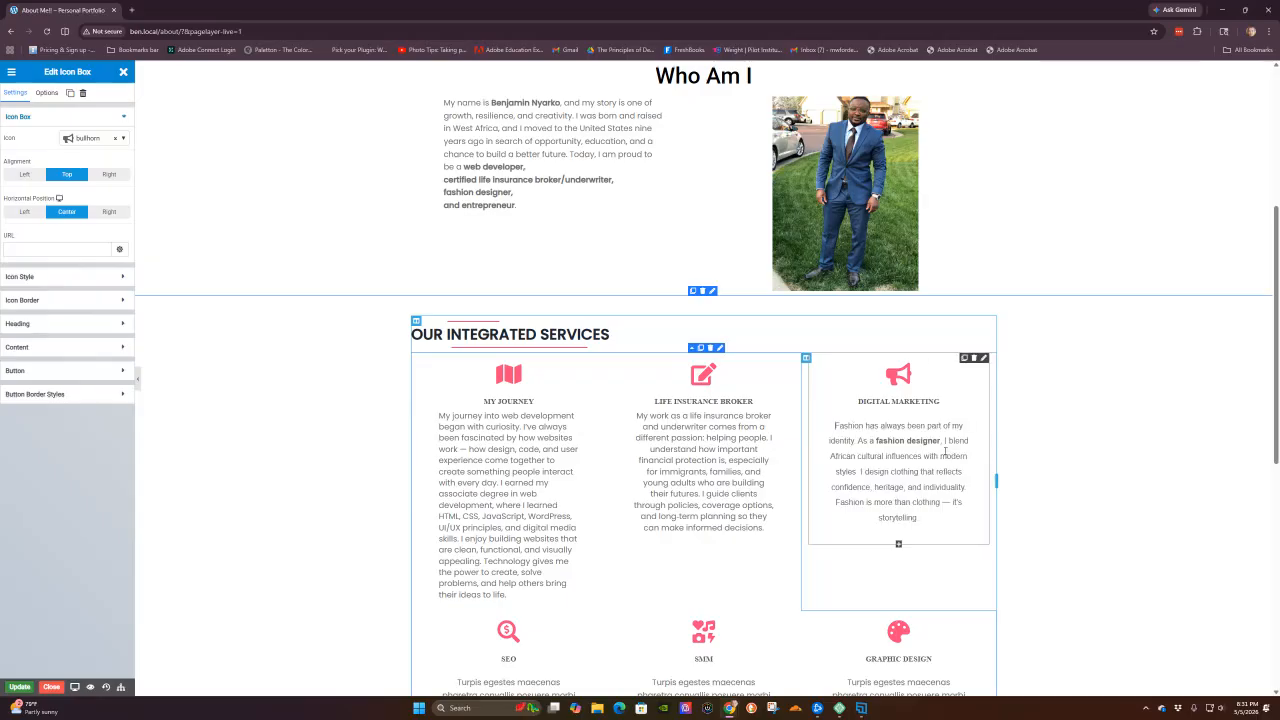
- Left-align the fashion designer text in the Digital Marketing icon box
{"action": "left_click", "coordinate": [945, 451]}
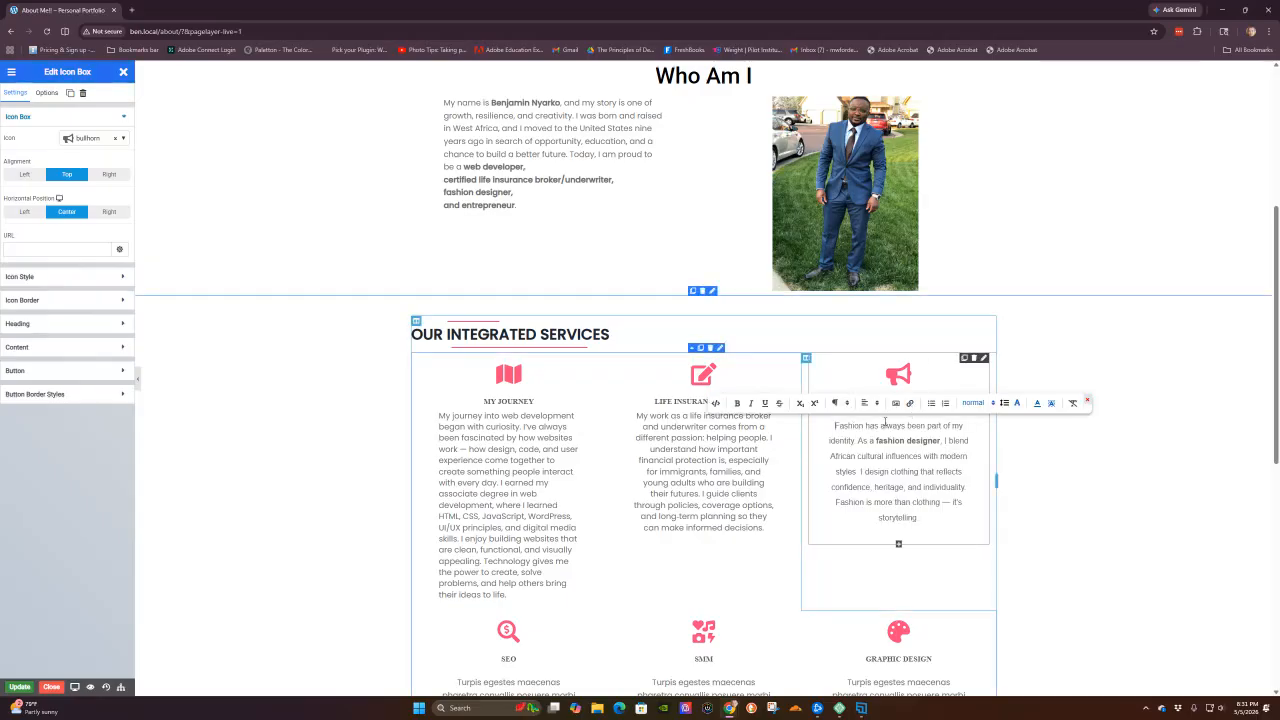
{"action": "left_click", "coordinate": [864, 402]}
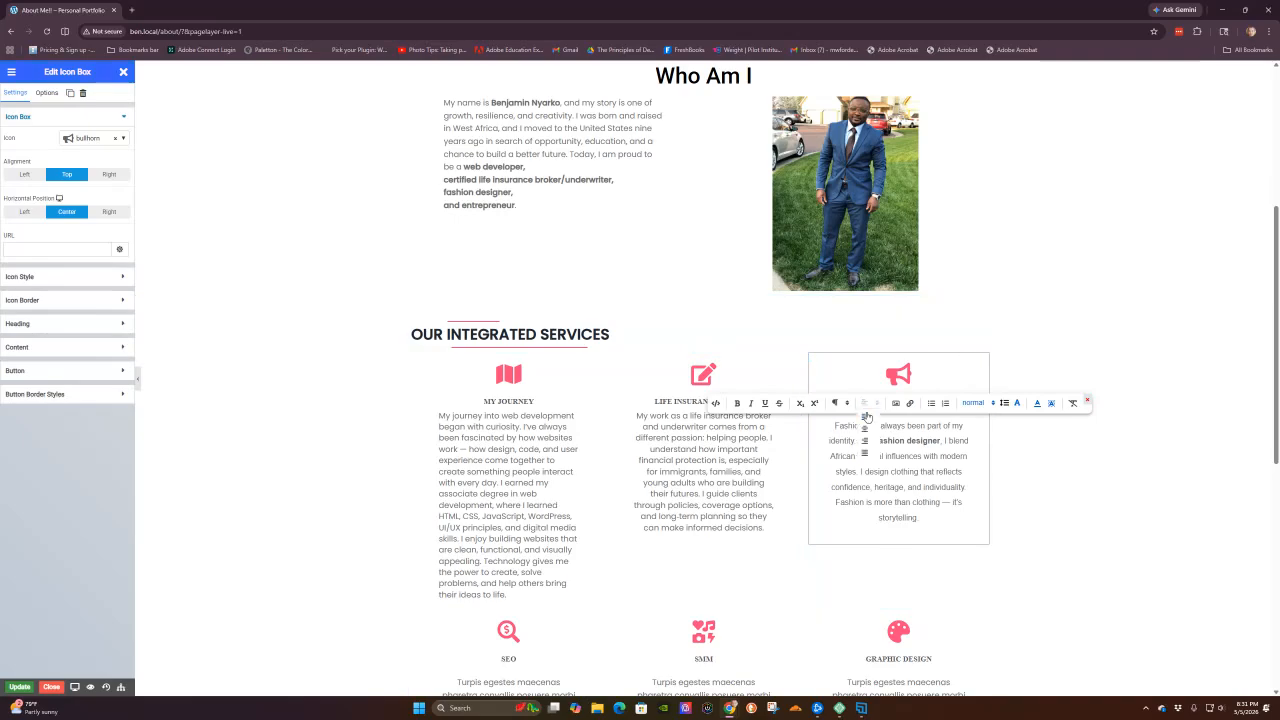
{"action": "left_click", "coordinate": [866, 417]}
- Left-align the description text in the Life Insurance Broker icon box
{"action": "left_click", "coordinate": [668, 414]}
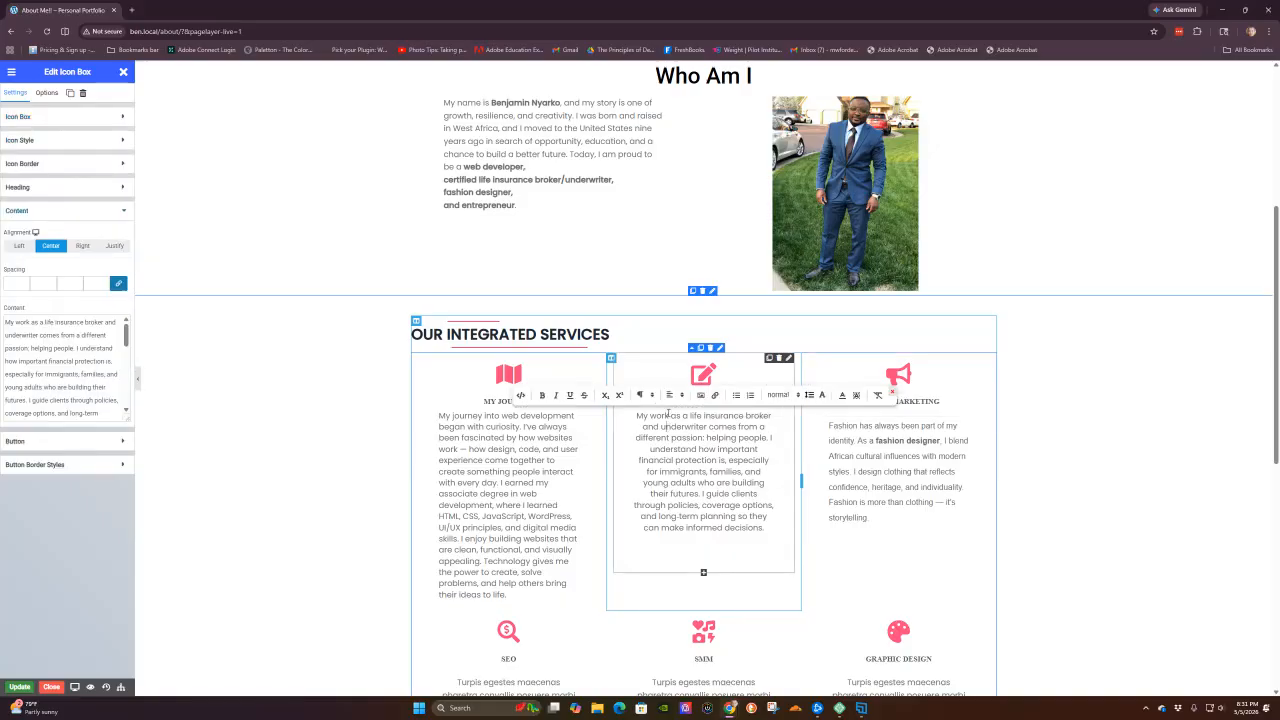
{"action": "left_click", "coordinate": [669, 396]}
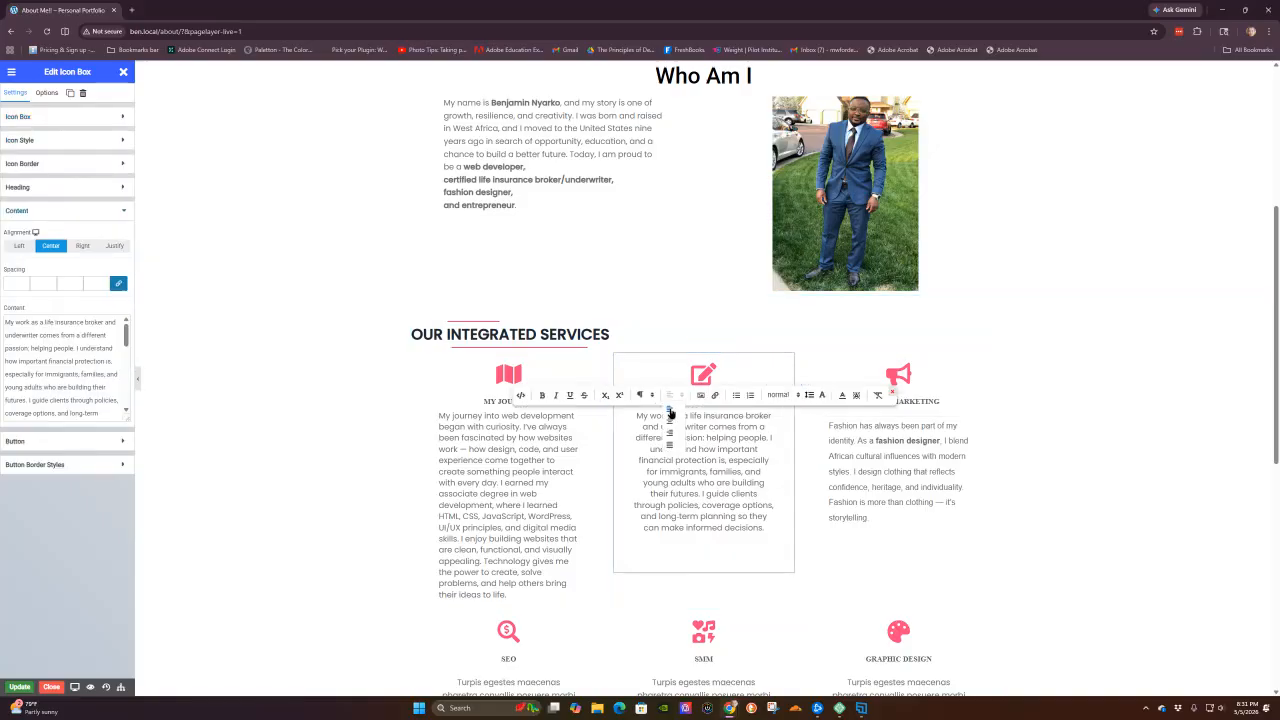
{"action": "left_click", "coordinate": [670, 413]}
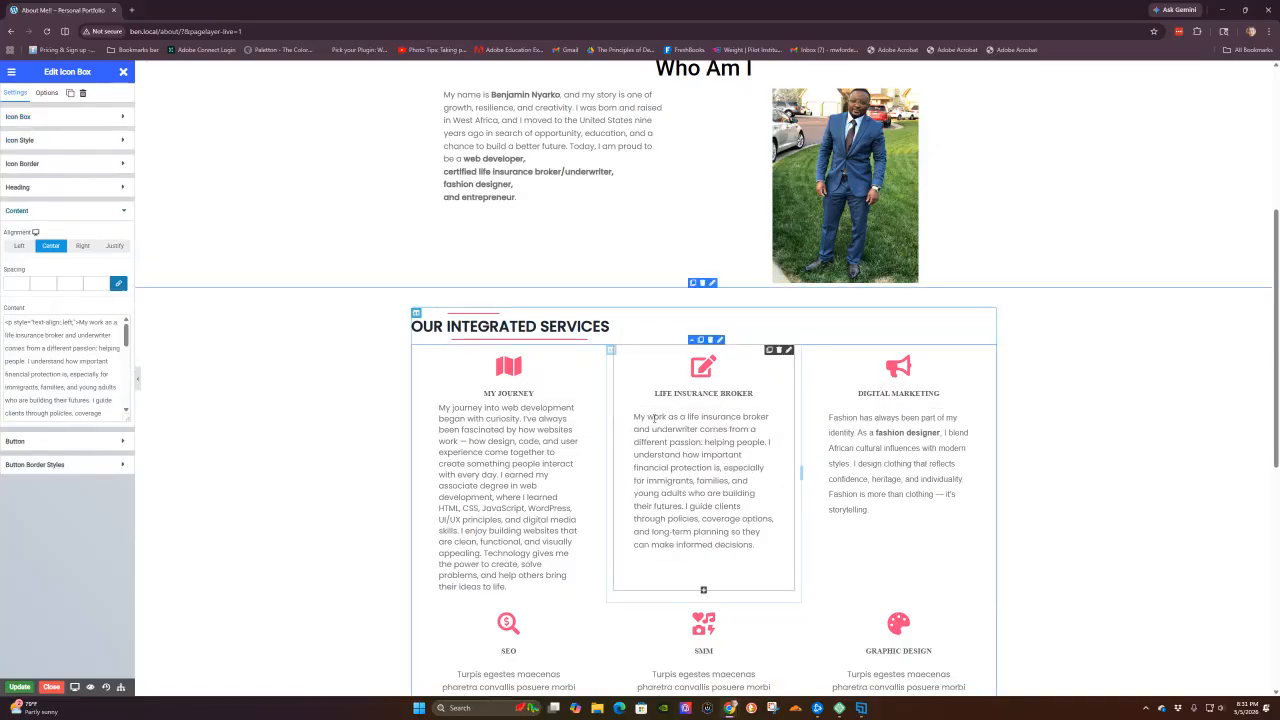
{"action": "left_click", "coordinate": [485, 408]}
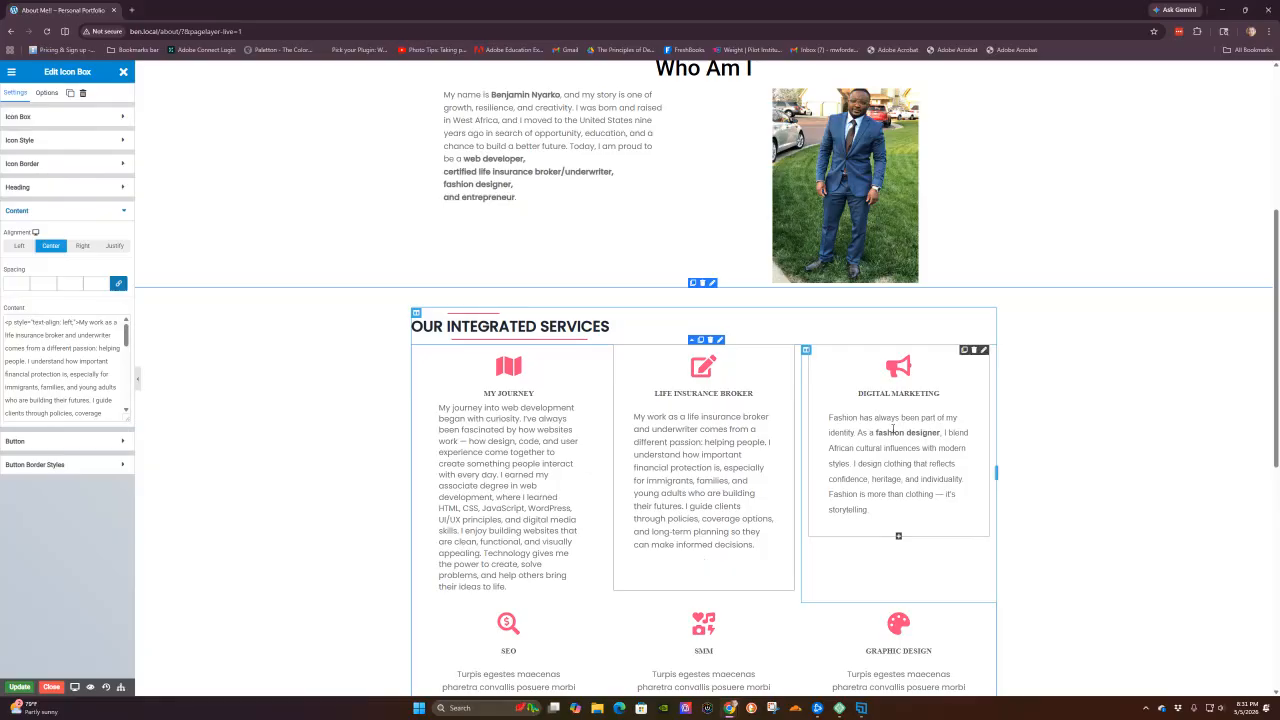
- Replace the Digital Marketing icon box's heading with "FASHIONB DESIGNER"
{"action": "left_click", "coordinate": [911, 393]}
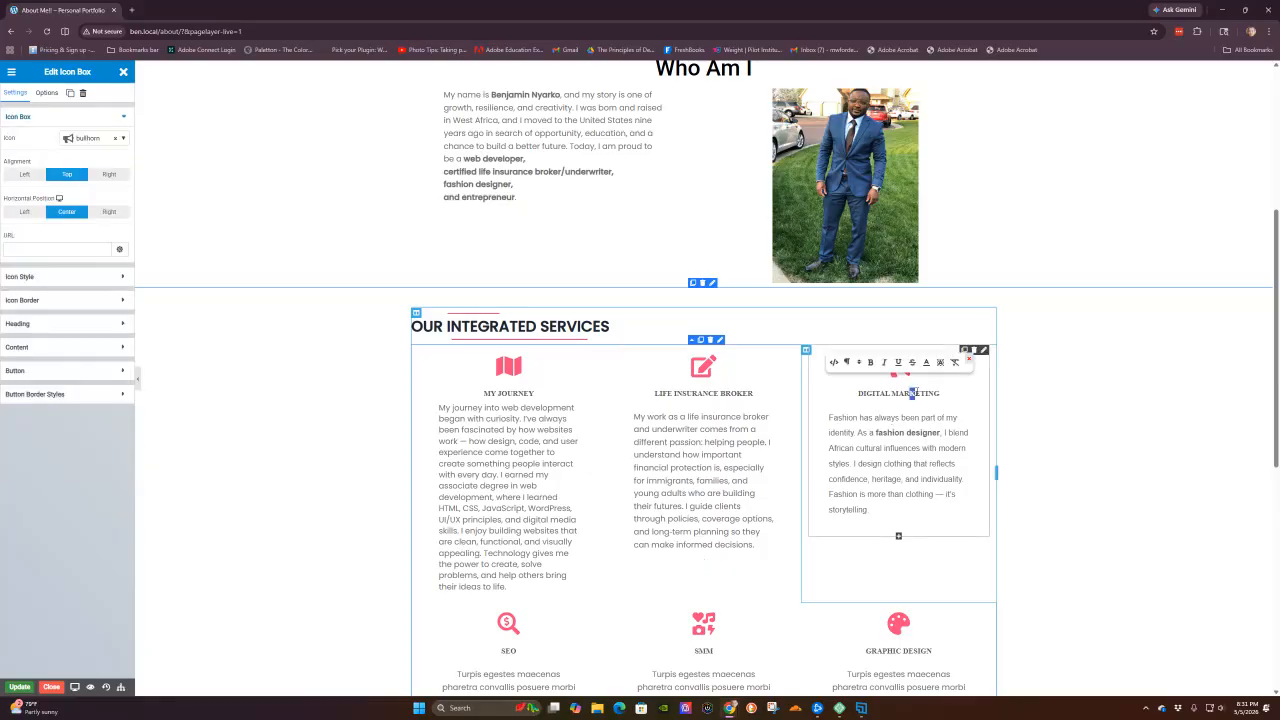
{"action": "left_click_drag", "start_coordinate": [940, 393], "coordinate": [905, 392]}
{"action": "key", "text": "BackSpace"}
{"action": "key", "text": "BackSpace"}
{"action": "key", "text": "BackSpace"}
{"action": "key", "text": "BackSpace"}
{"action": "key", "text": "BackSpace"}
{"action": "key", "text": "BackSpace"}
{"action": "key", "text": "BackSpace"}
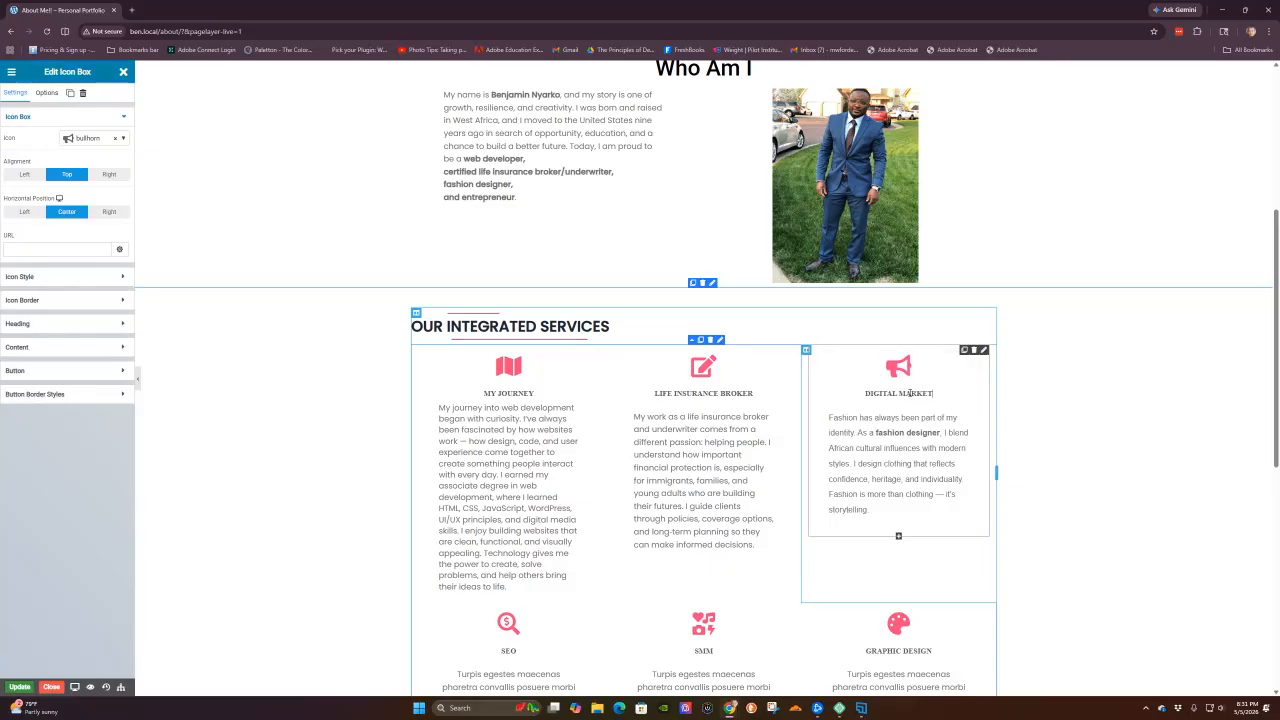
{"action": "key", "text": "BackSpace"}
{"action": "key", "text": "BackSpace"}
{"action": "key", "text": "BackSpace"}
{"action": "key", "text": "BackSpace"}
{"action": "key", "text": "BackSpace"}
{"action": "key", "text": "BackSpace"}
{"action": "key", "text": "BackSpace"}
{"action": "key", "text": "BackSpace"}
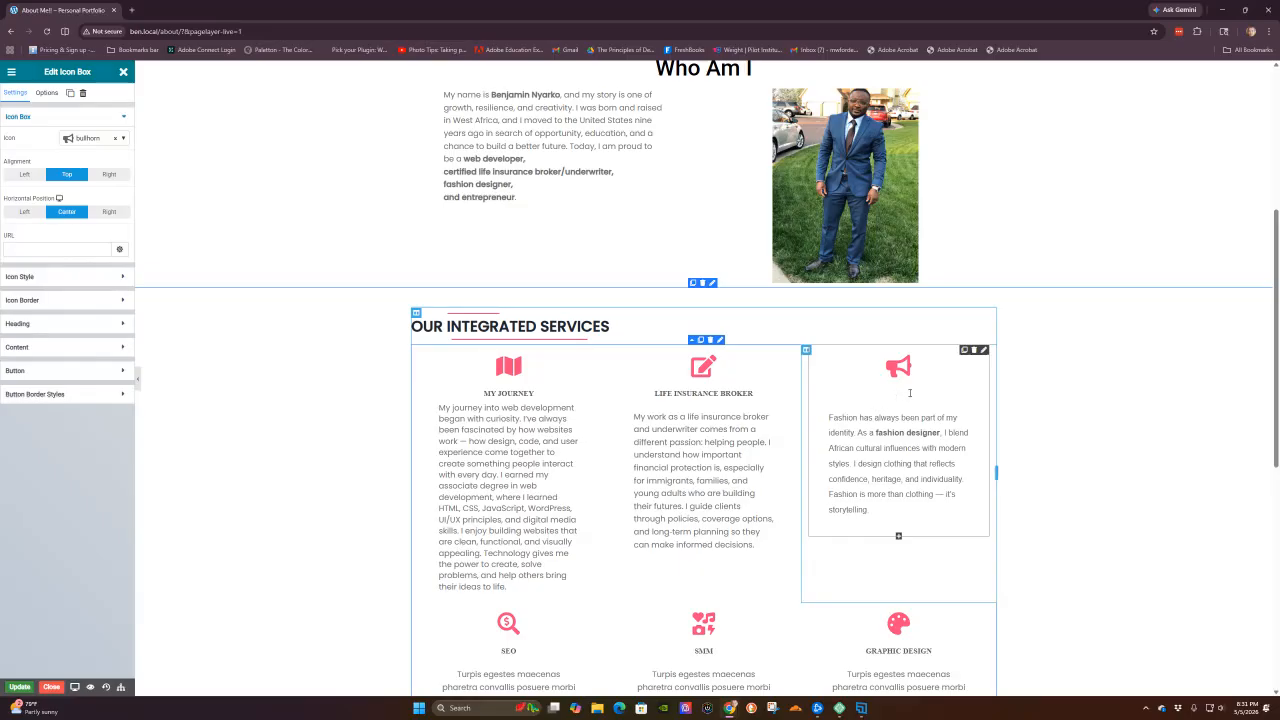
{"action": "type", "text": "FASHION"}
{"action": "key", "text": "BackSpace"}
{"action": "key", "text": "BackSpace"}
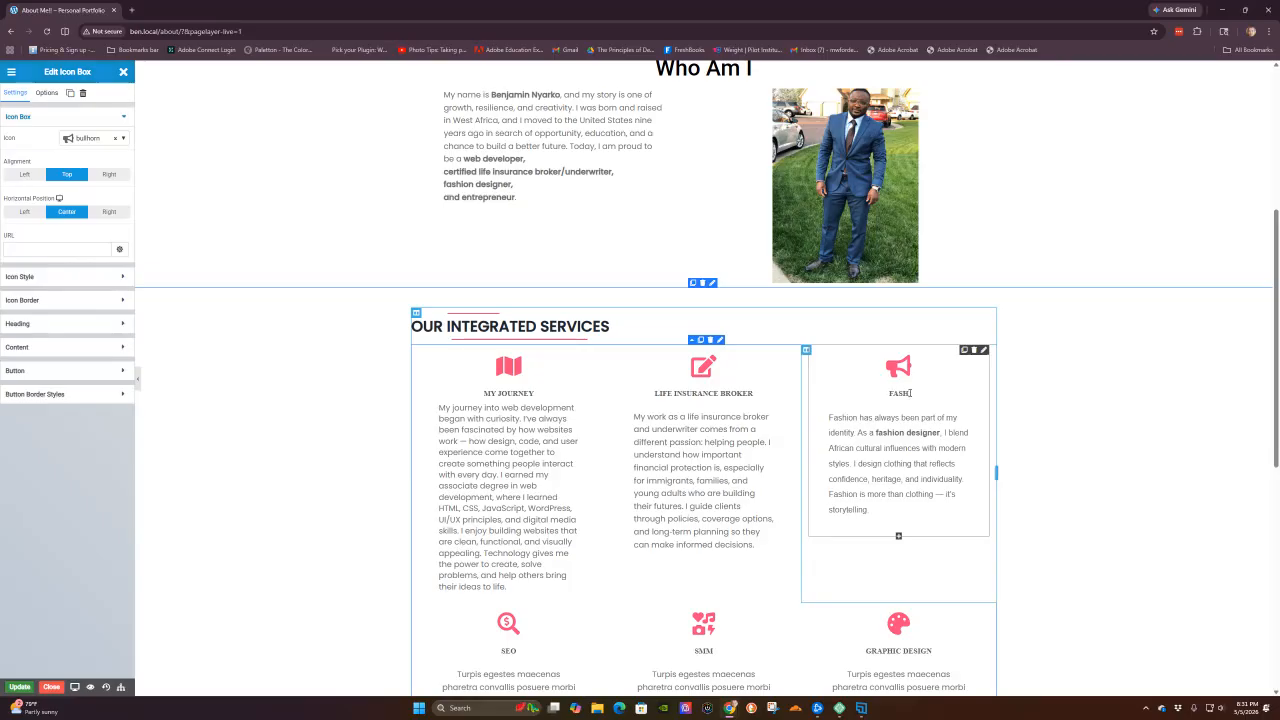
{"action": "type", "text": "ON B DESIGNER"}
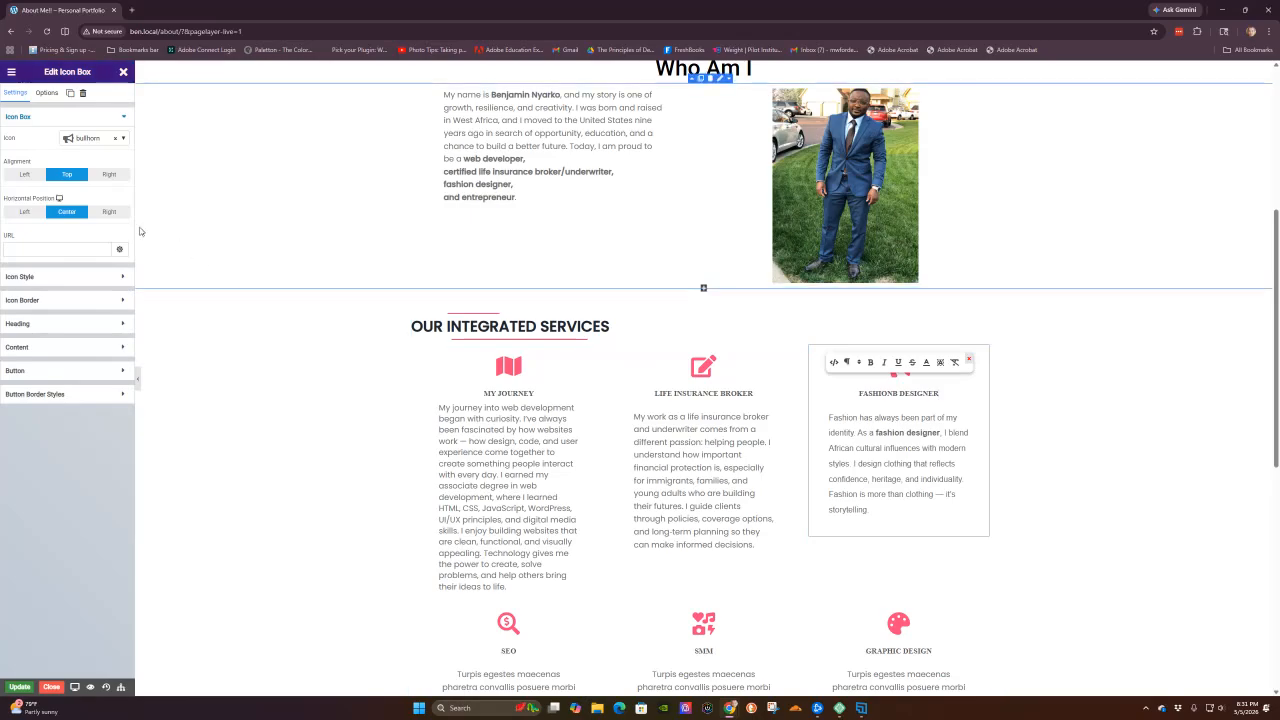
- Find icons matching "des" and change the fashion designer icon box's bullhorn icon to desktop
{"action": "left_click", "coordinate": [124, 141]}
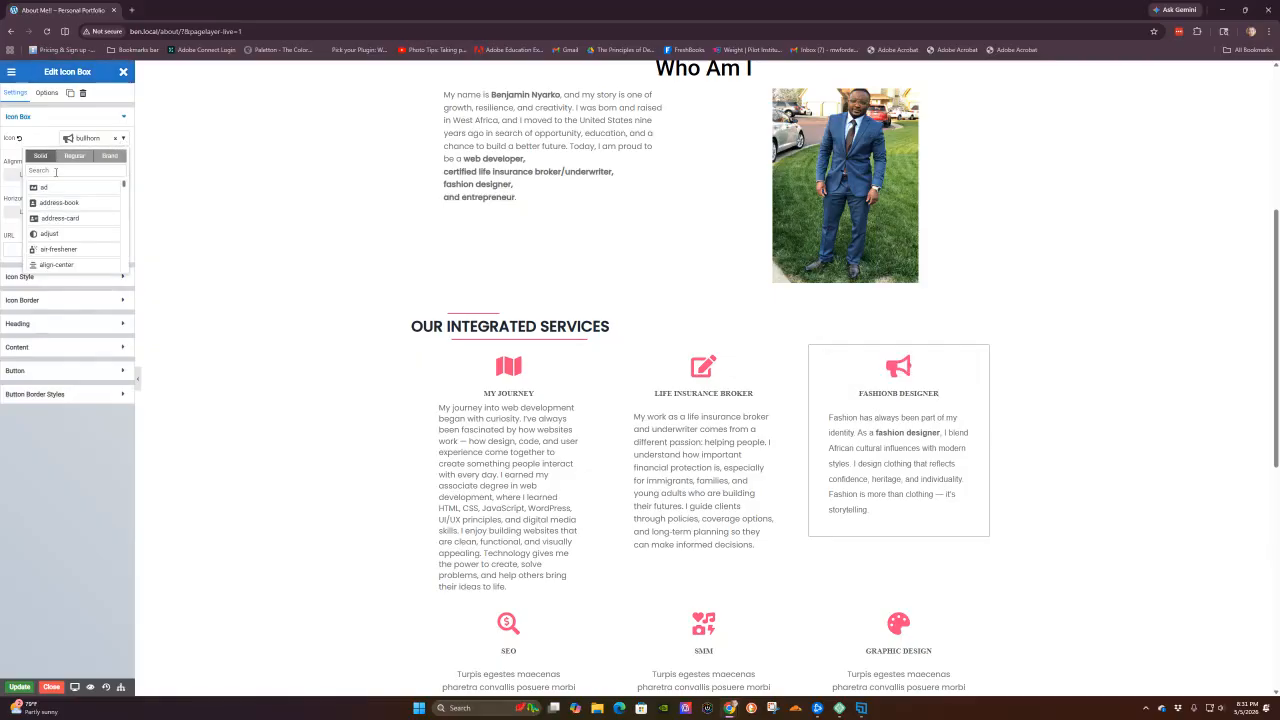
{"action": "left_click", "coordinate": [57, 171]}
{"action": "type", "text": "de"}
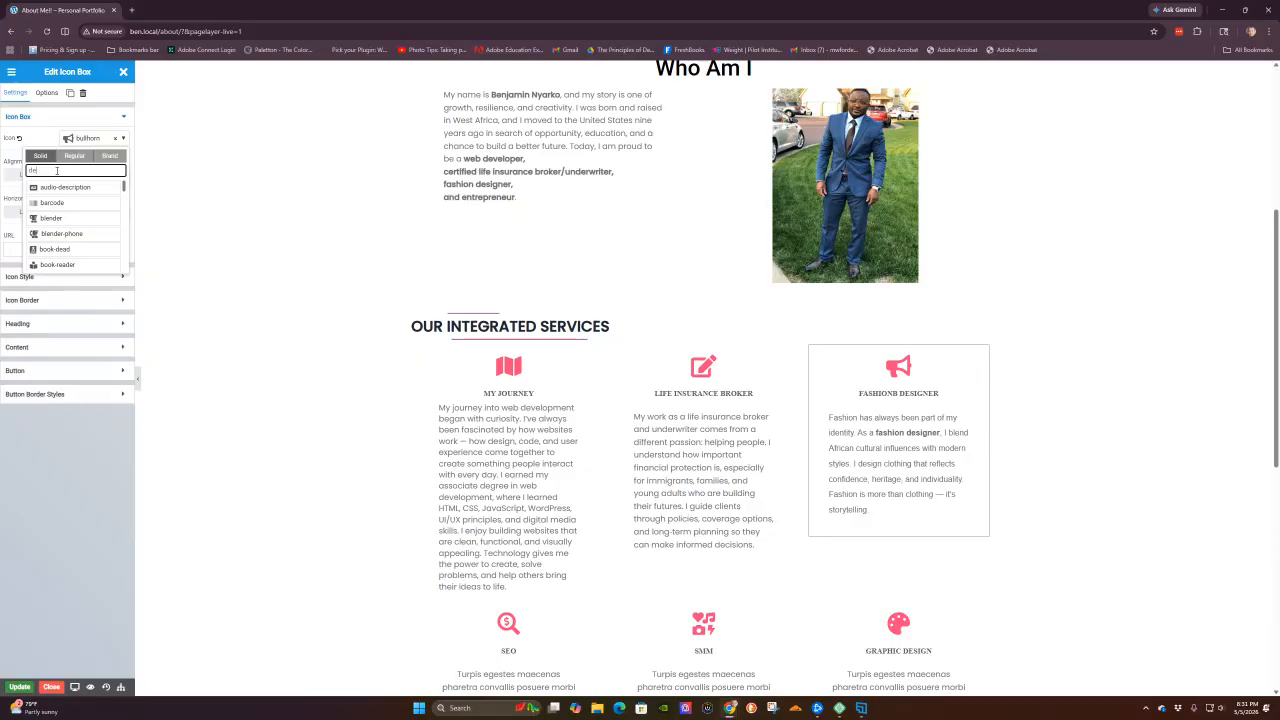
{"action": "type", "text": "s"}
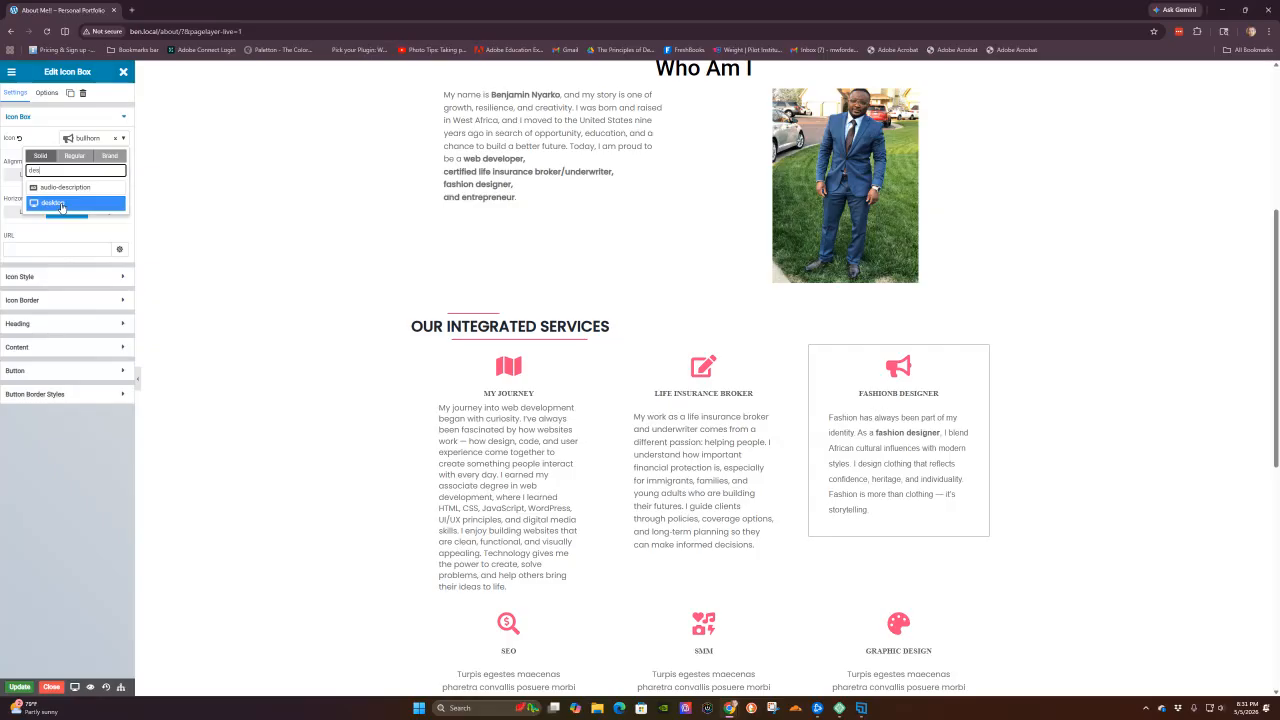
{"action": "left_click", "coordinate": [61, 205]}
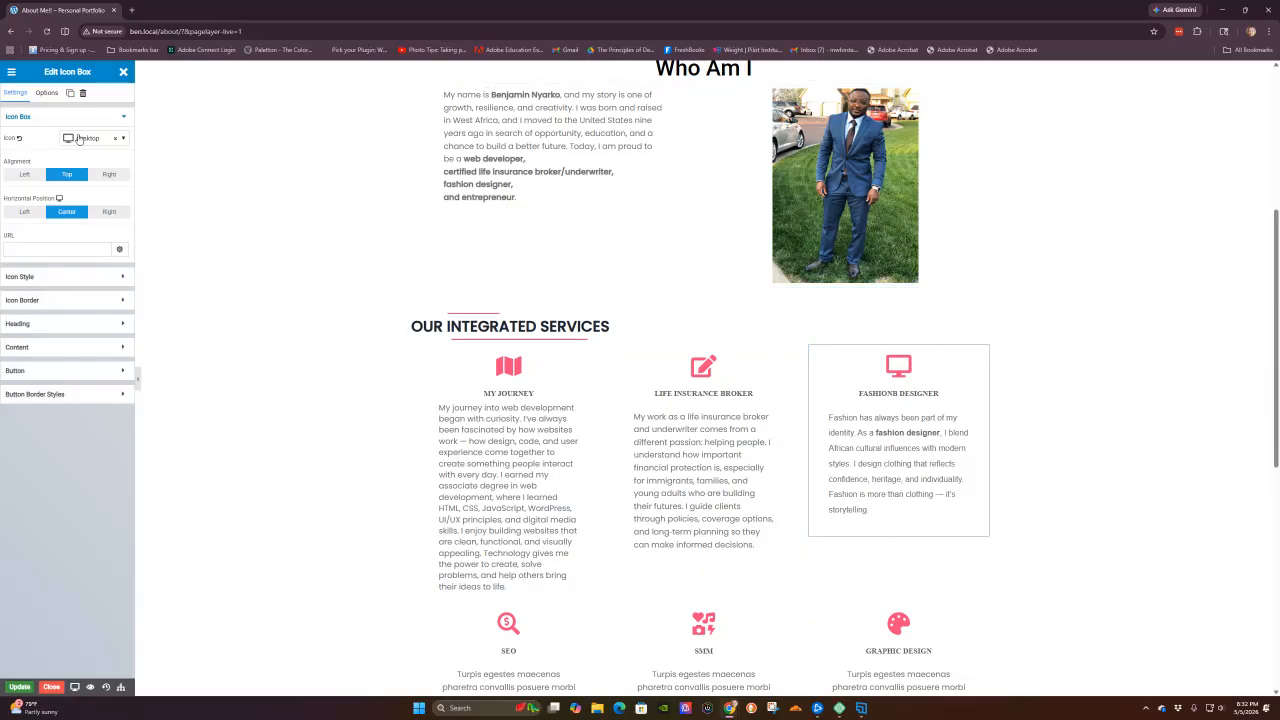
- Set the fashion designer box's icon to adjust and remove the stray B so its heading reads "FASHION DESIGNER"
{"action": "left_click", "coordinate": [97, 145]}
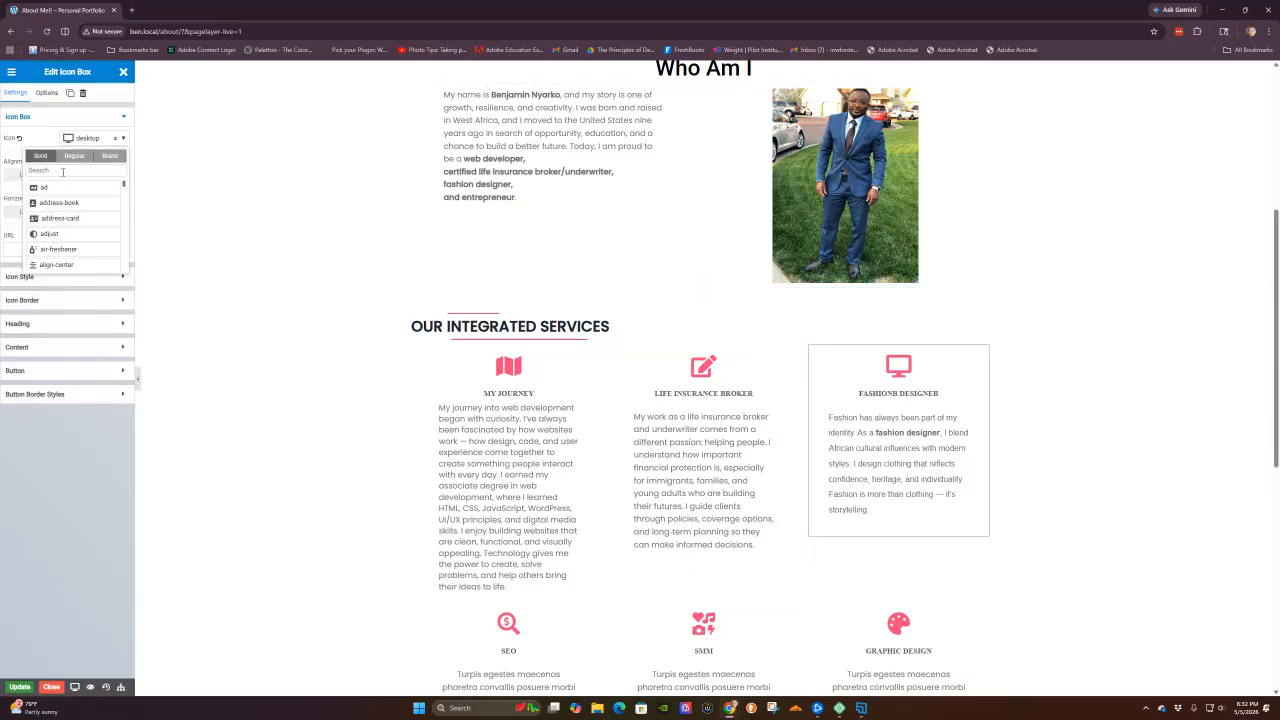
{"action": "left_click", "coordinate": [72, 237]}
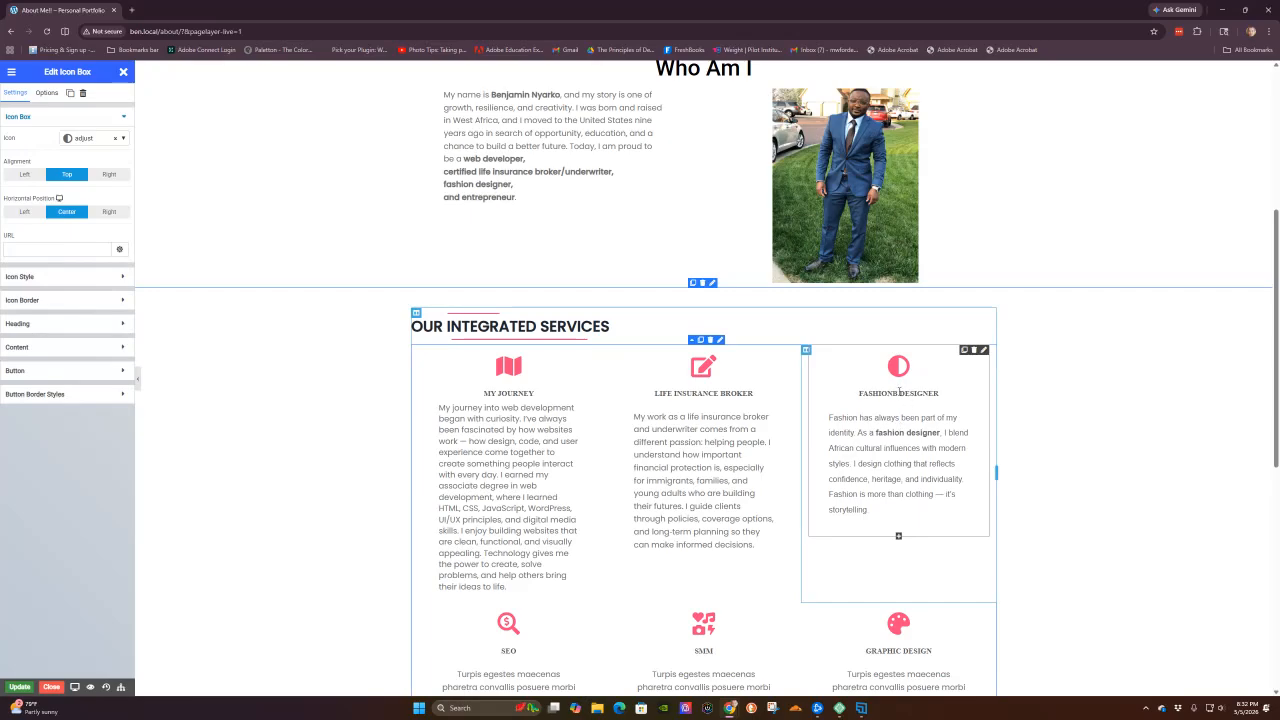
{"action": "left_click", "coordinate": [905, 393]}
{"action": "key", "text": "BackSpace"}
{"action": "key", "text": "BackSpace"}
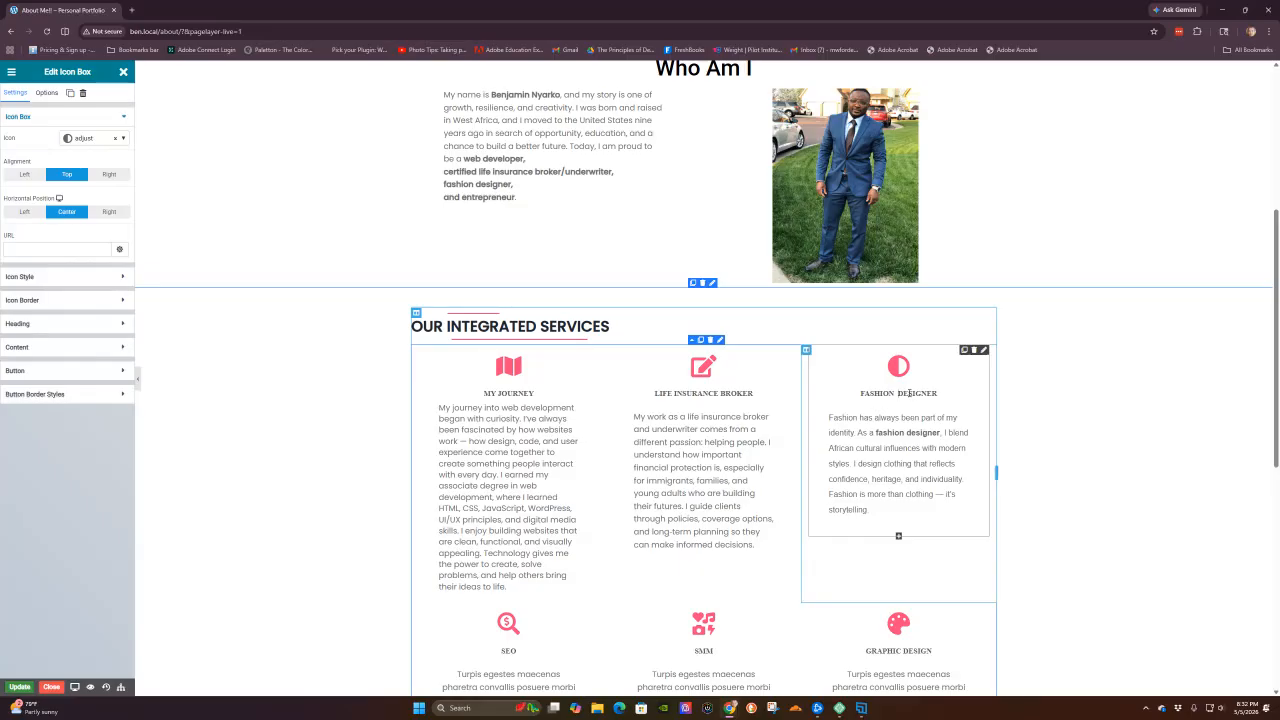
- Delete the SEO, SMM, Graphic Design, Analytics, Internet of Things and Machine Learning icon boxes from the services section
{"action": "scroll", "coordinate": [700, 597], "scroll_direction": "down", "scroll_amount": 1}
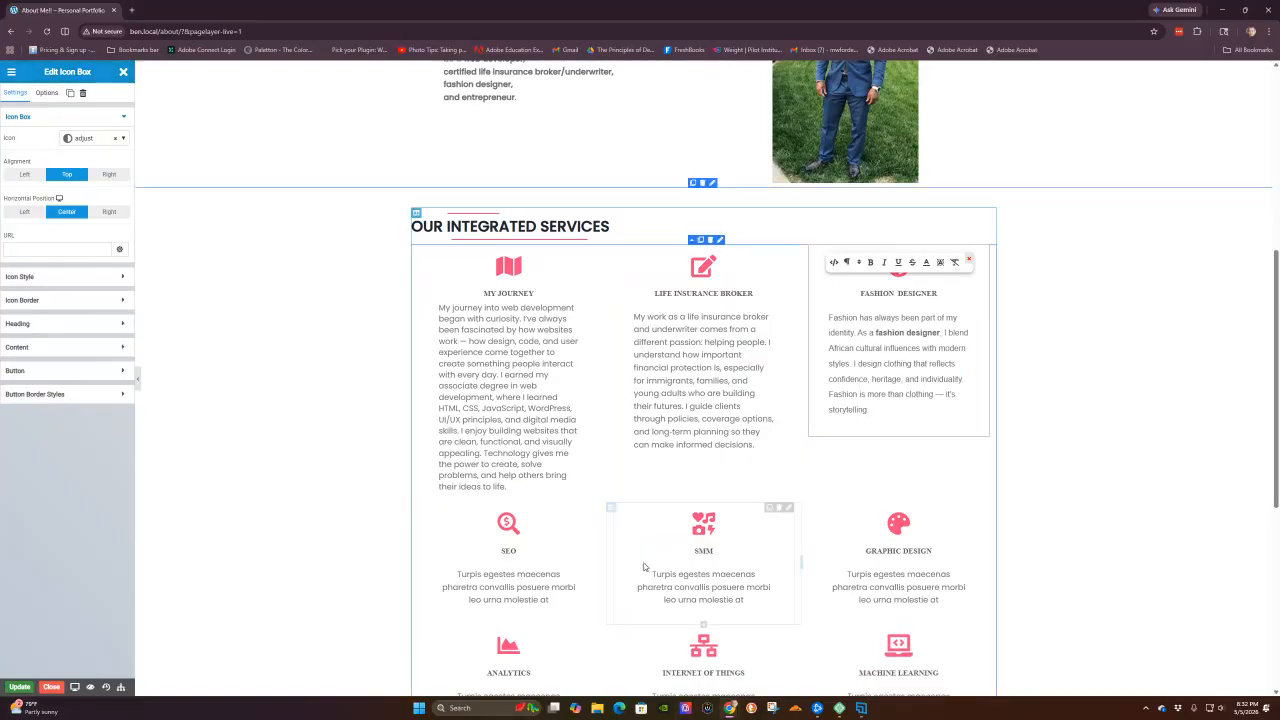
{"action": "left_click", "coordinate": [584, 507]}
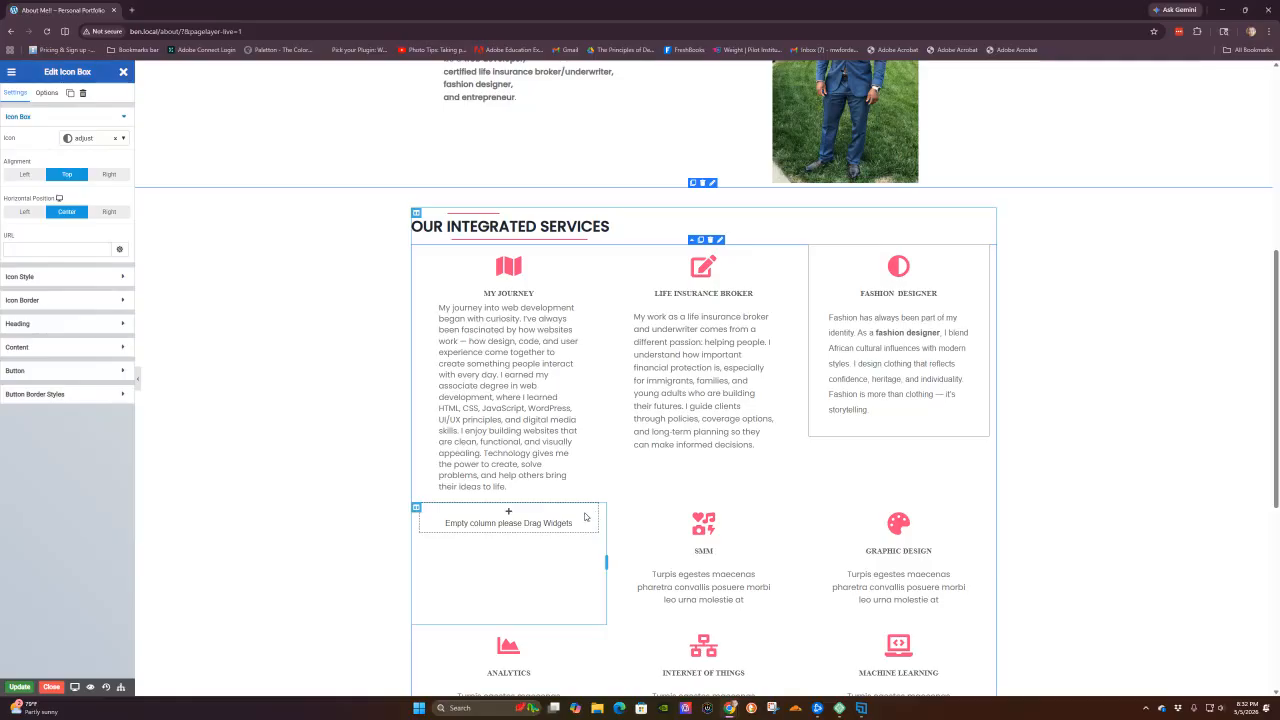
{"action": "left_click", "coordinate": [576, 514]}
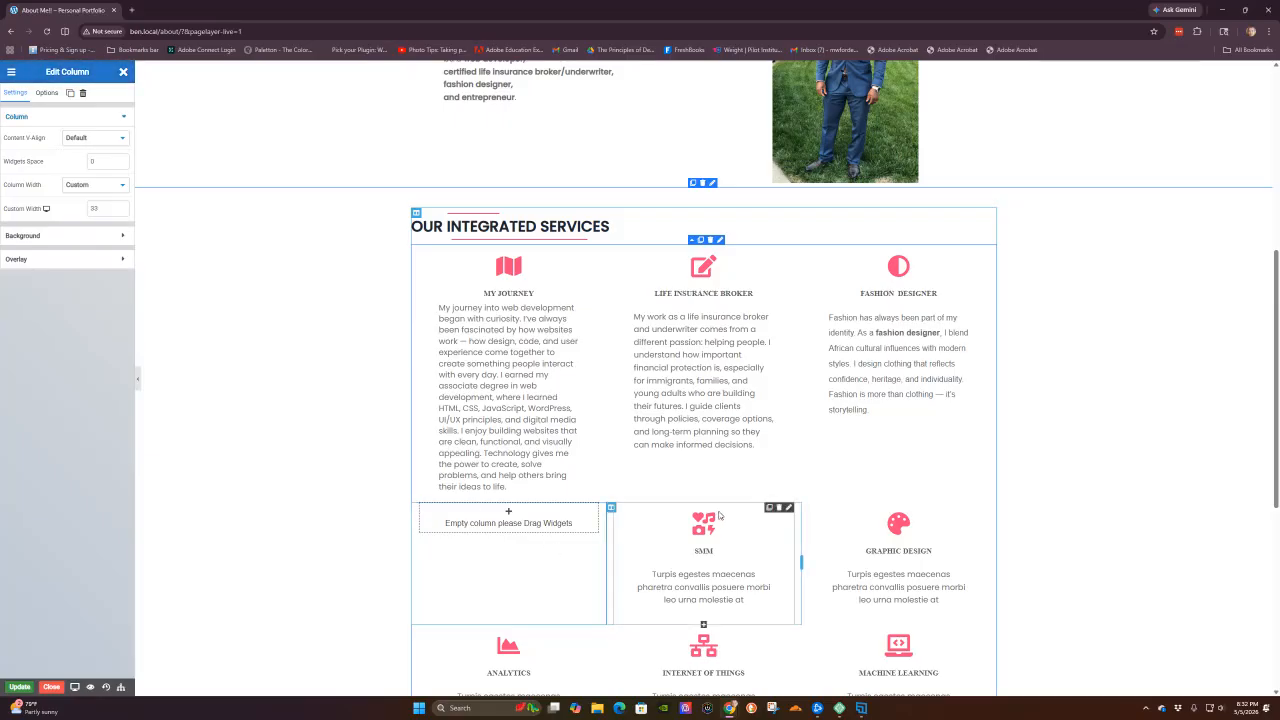
{"action": "left_click", "coordinate": [779, 508]}
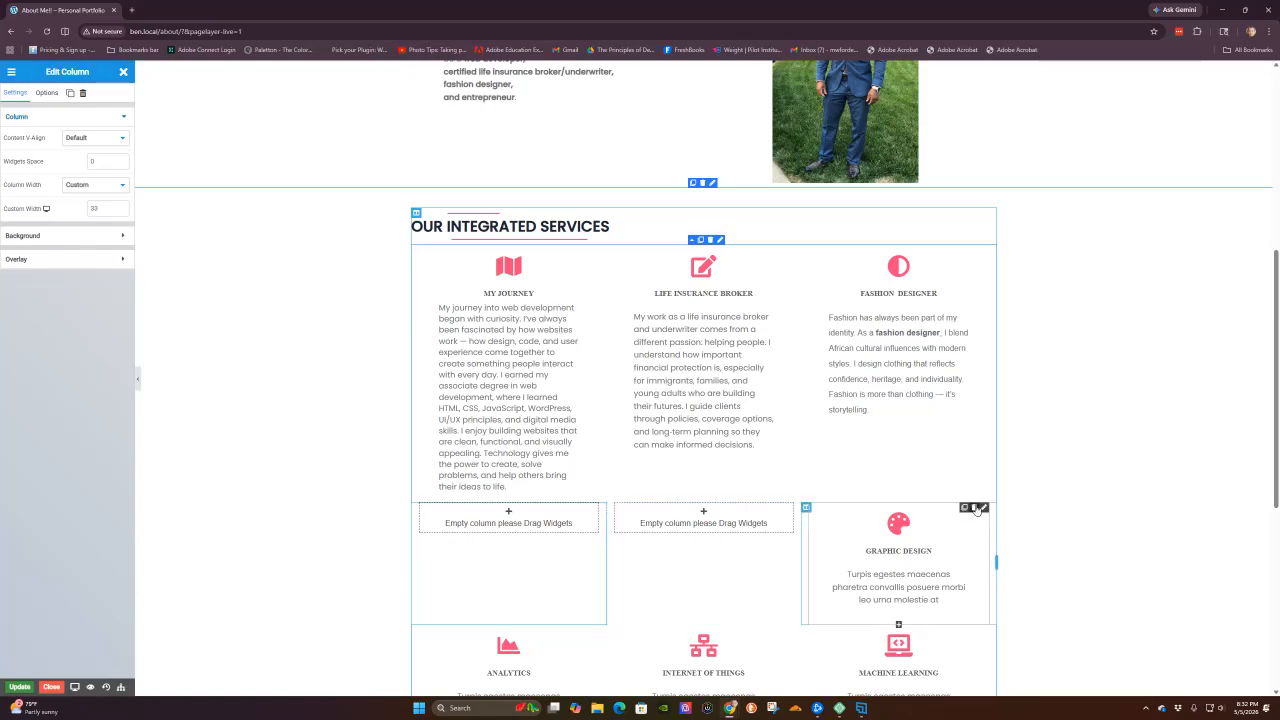
{"action": "left_click", "coordinate": [974, 507]}
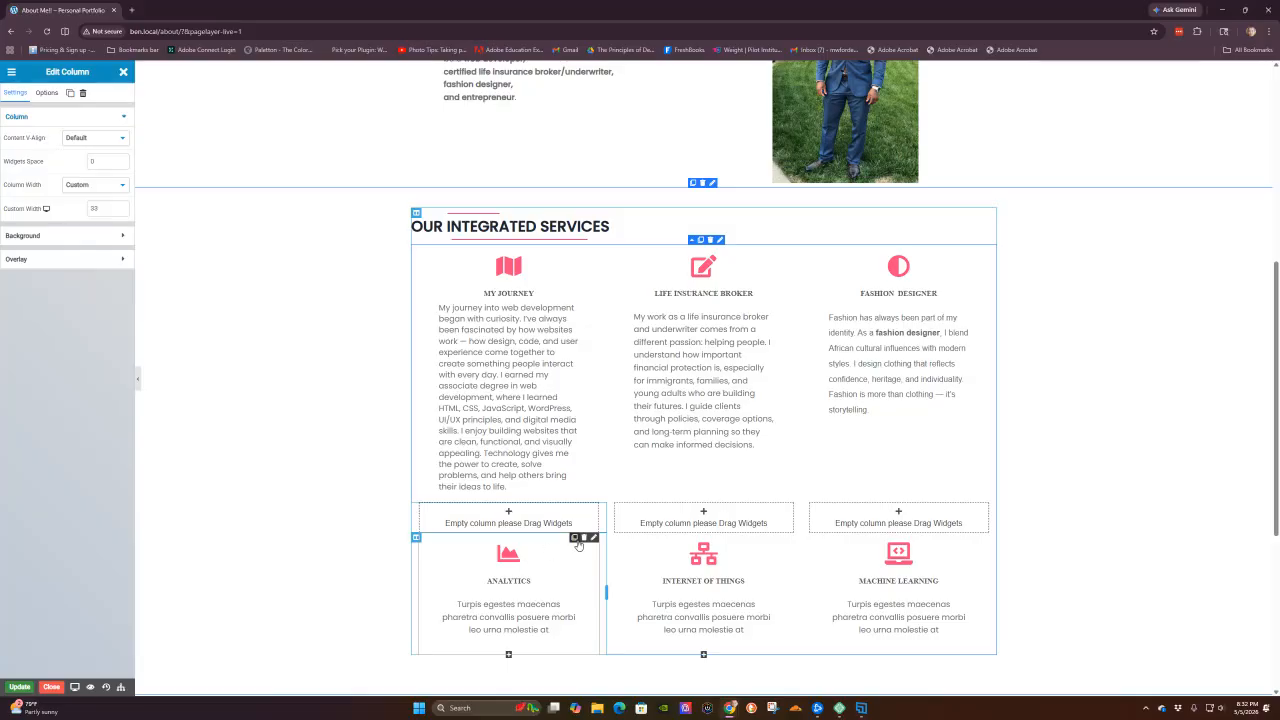
{"action": "left_click", "coordinate": [584, 538]}
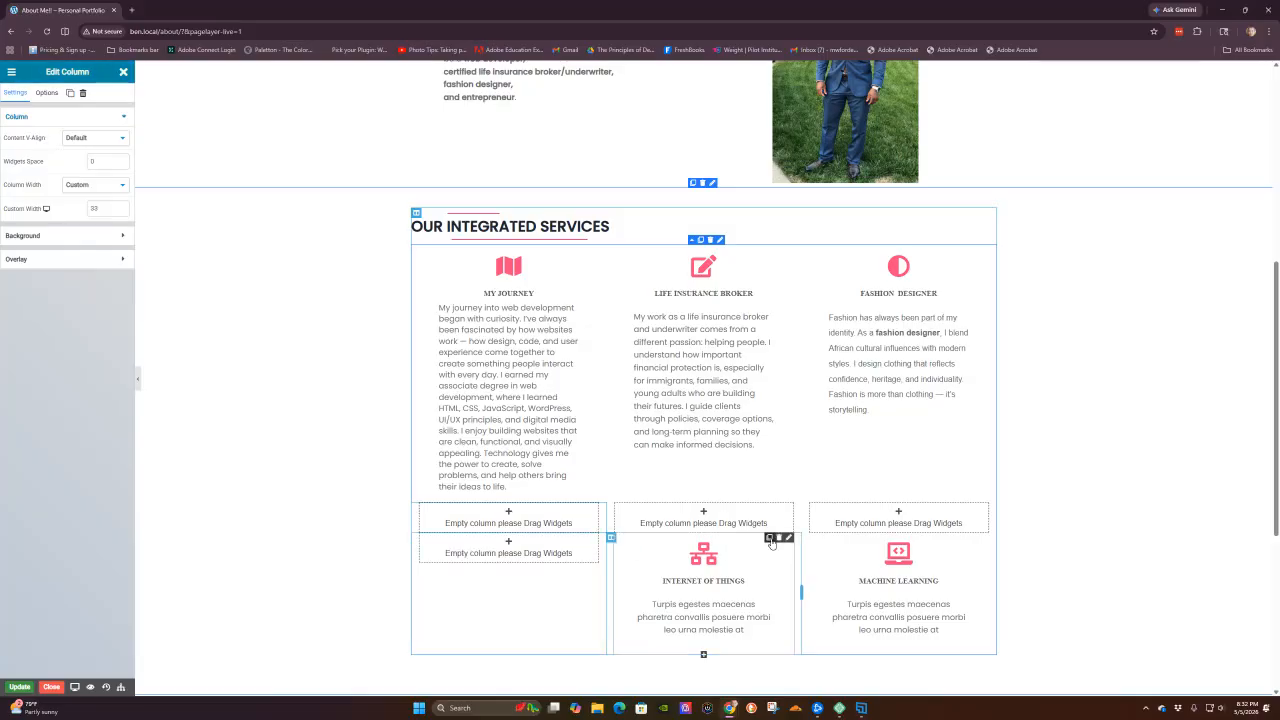
{"action": "left_click", "coordinate": [779, 538]}
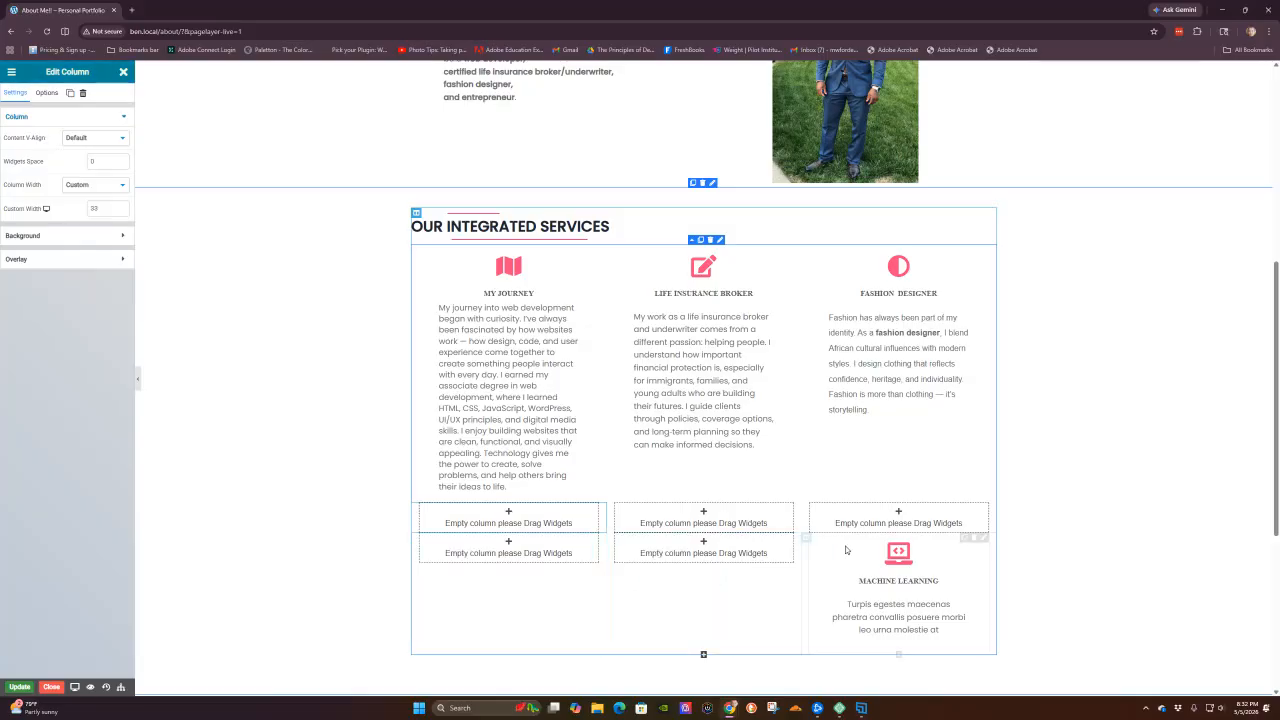
{"action": "left_click", "coordinate": [977, 538]}
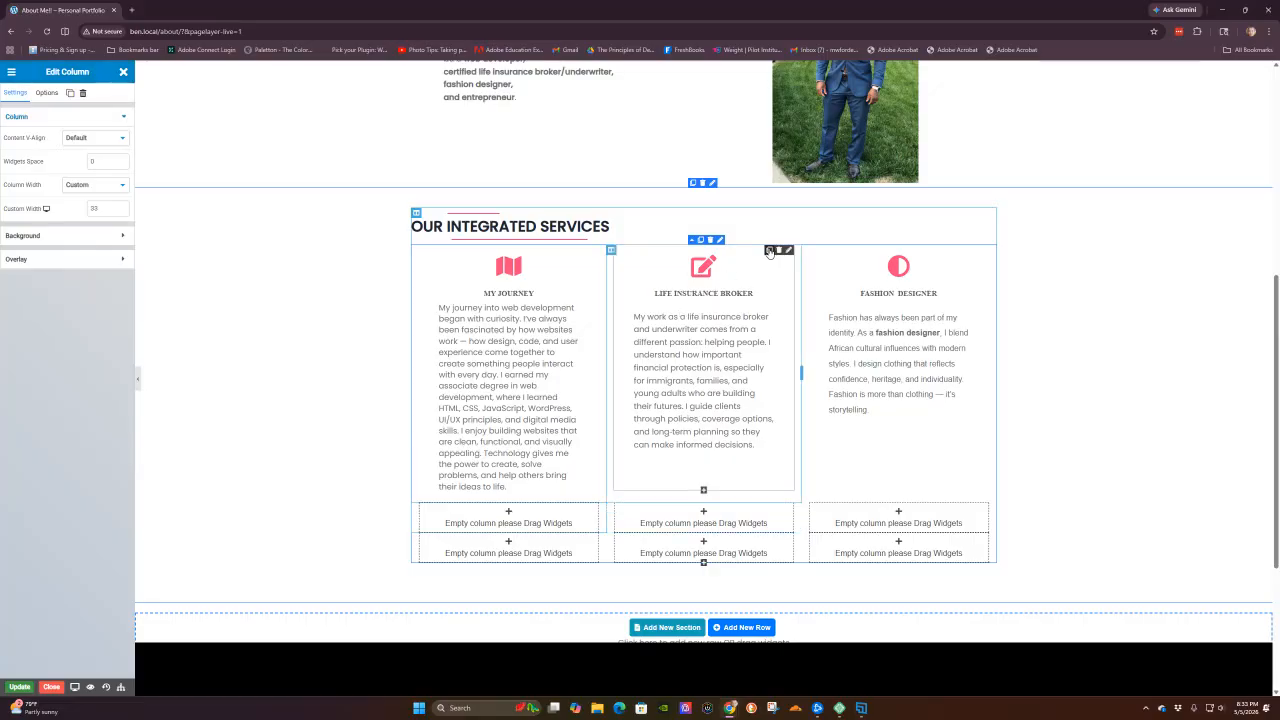
- Duplicate the Life Insurance Broker and Fashion Designer icon boxes, and delete the extra Life Insurance Broker copy
{"action": "left_click", "coordinate": [769, 251]}
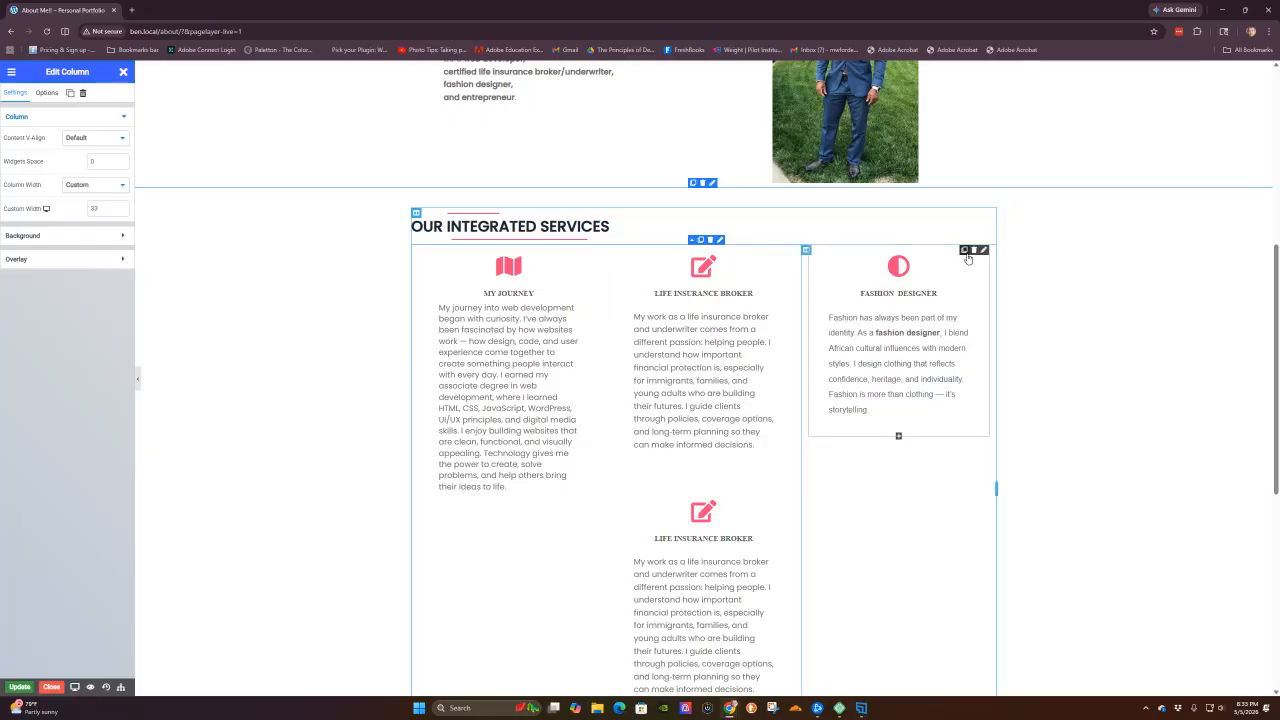
{"action": "left_click", "coordinate": [965, 251]}
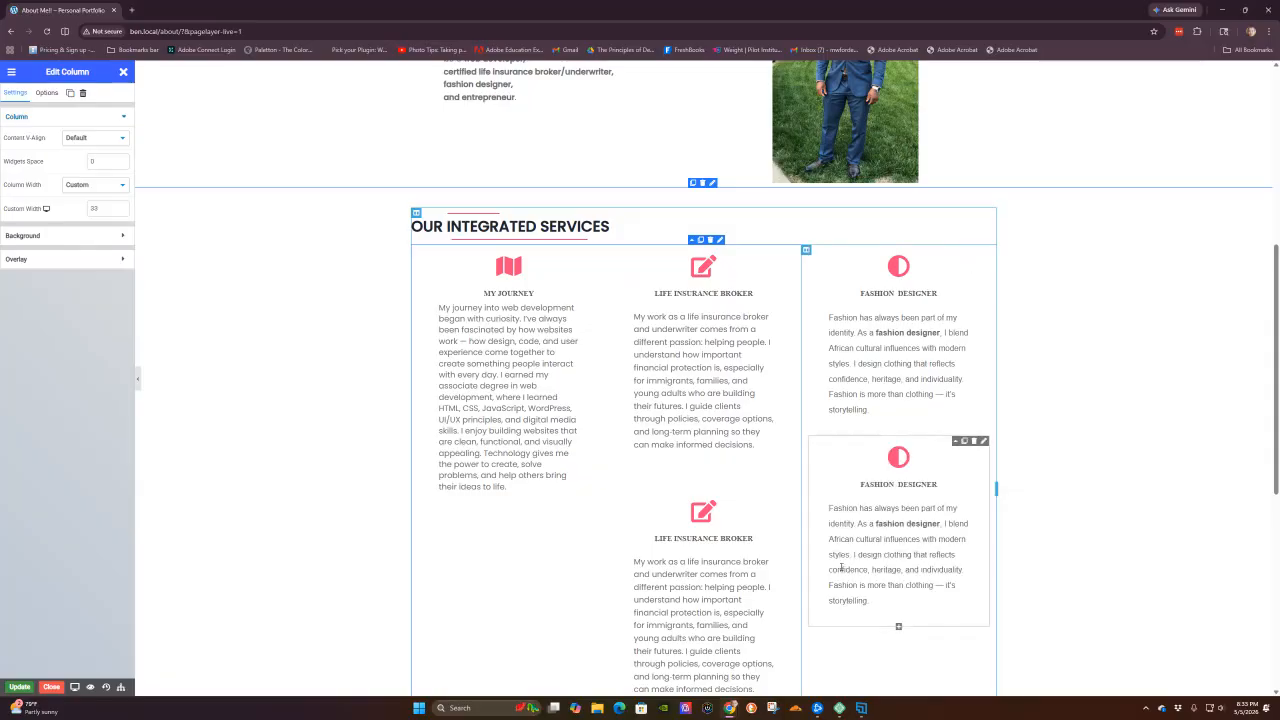
{"action": "left_click", "coordinate": [779, 494]}
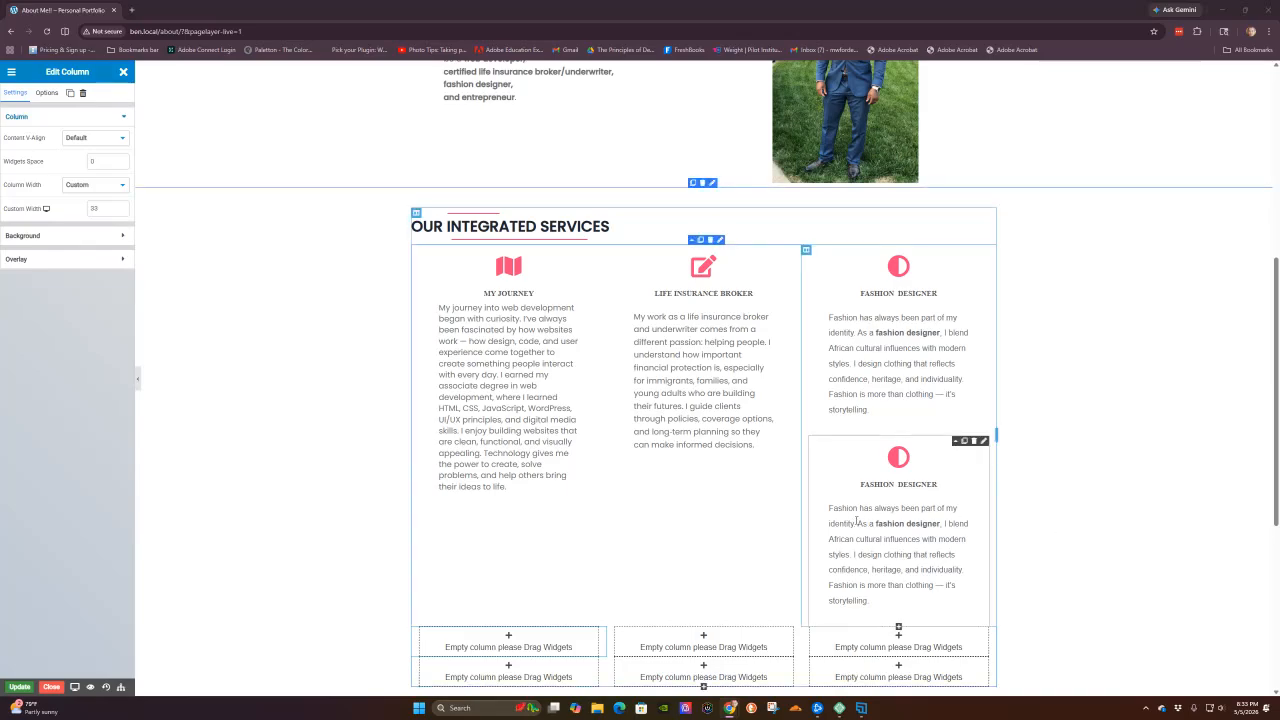
- Replace the duplicated Fashion Designer box's description with left-aligned text beginning "Entrepreneurship ties everything together. I buy and sell products"
{"action": "left_click", "coordinate": [835, 509]}
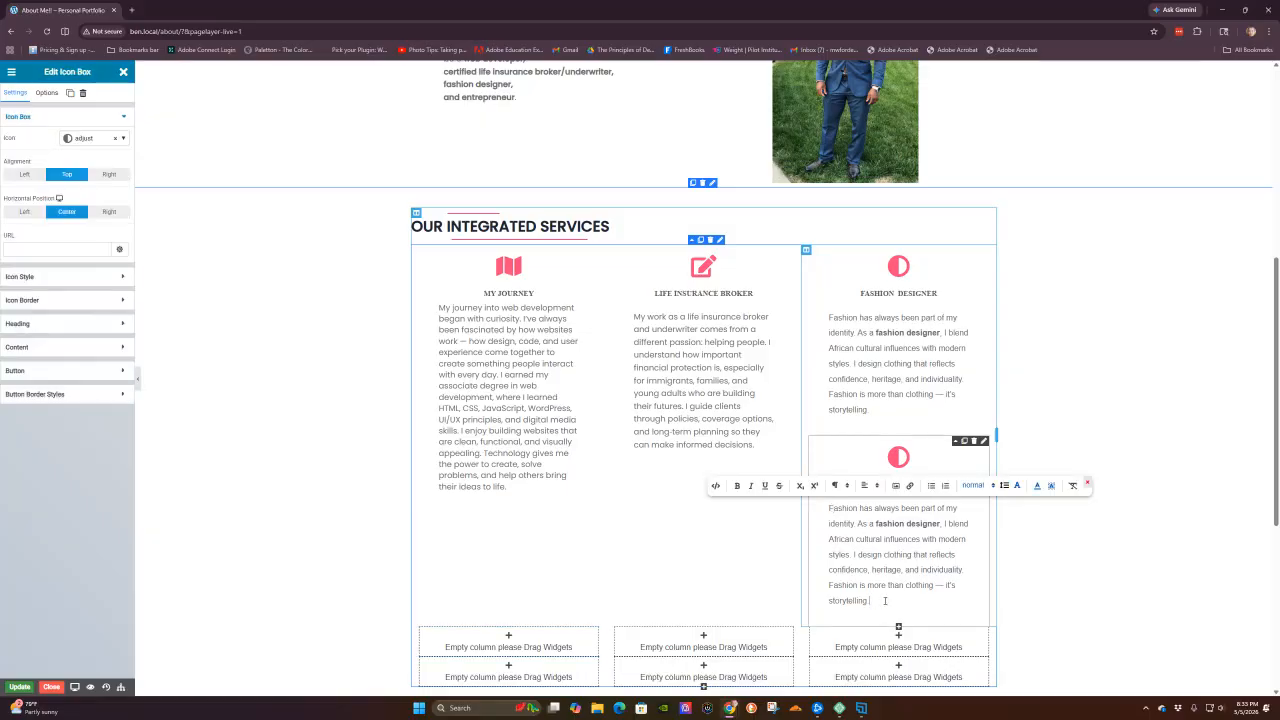
{"action": "key", "text": "BackSpace"}
{"action": "key", "text": "BackSpace"}
{"action": "key", "text": "BackSpace"}
{"action": "key", "text": "BackSpace"}
{"action": "key", "text": "BackSpace"}
{"action": "key", "text": "BackSpace"}
{"action": "key", "text": "BackSpace"}
{"action": "key", "text": "BackSpace"}
{"action": "key", "text": "BackSpace"}
{"action": "key", "text": "BackSpace"}
{"action": "key", "text": "BackSpace"}
{"action": "key", "text": "BackSpace"}
{"action": "key", "text": "BackSpace"}
{"action": "key", "text": "BackSpace"}
{"action": "key", "text": "BackSpace"}
{"action": "key", "text": "BackSpace"}
{"action": "key", "text": "BackSpace"}
{"action": "key", "text": "BackSpace"}
{"action": "key", "text": "BackSpace"}
{"action": "key", "text": "BackSpace"}
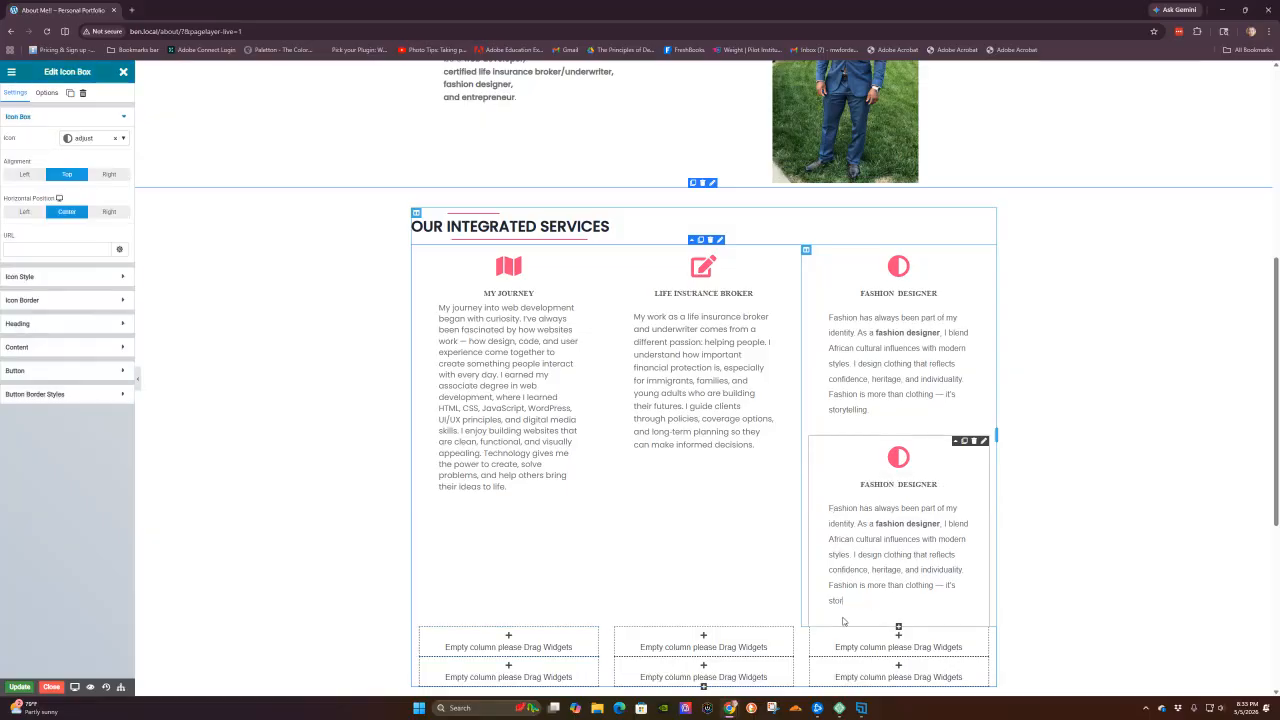
{"action": "key", "text": "BackSpace"}
{"action": "key", "text": "BackSpace"}
{"action": "key", "text": "BackSpace"}
{"action": "key", "text": "BackSpace"}
{"action": "key", "text": "BackSpace"}
{"action": "key", "text": "BackSpace"}
{"action": "key", "text": "BackSpace"}
{"action": "key", "text": "BackSpace"}
{"action": "key", "text": "BackSpace"}
{"action": "key", "text": "BackSpace"}
{"action": "key", "text": "BackSpace"}
{"action": "key", "text": "BackSpace"}
{"action": "key", "text": "BackSpace"}
{"action": "key", "text": "BackSpace"}
{"action": "key", "text": "BackSpace"}
{"action": "key", "text": "BackSpace"}
{"action": "key", "text": "BackSpace"}
{"action": "key", "text": "BackSpace"}
{"action": "key", "text": "BackSpace"}
{"action": "key", "text": "BackSpace"}
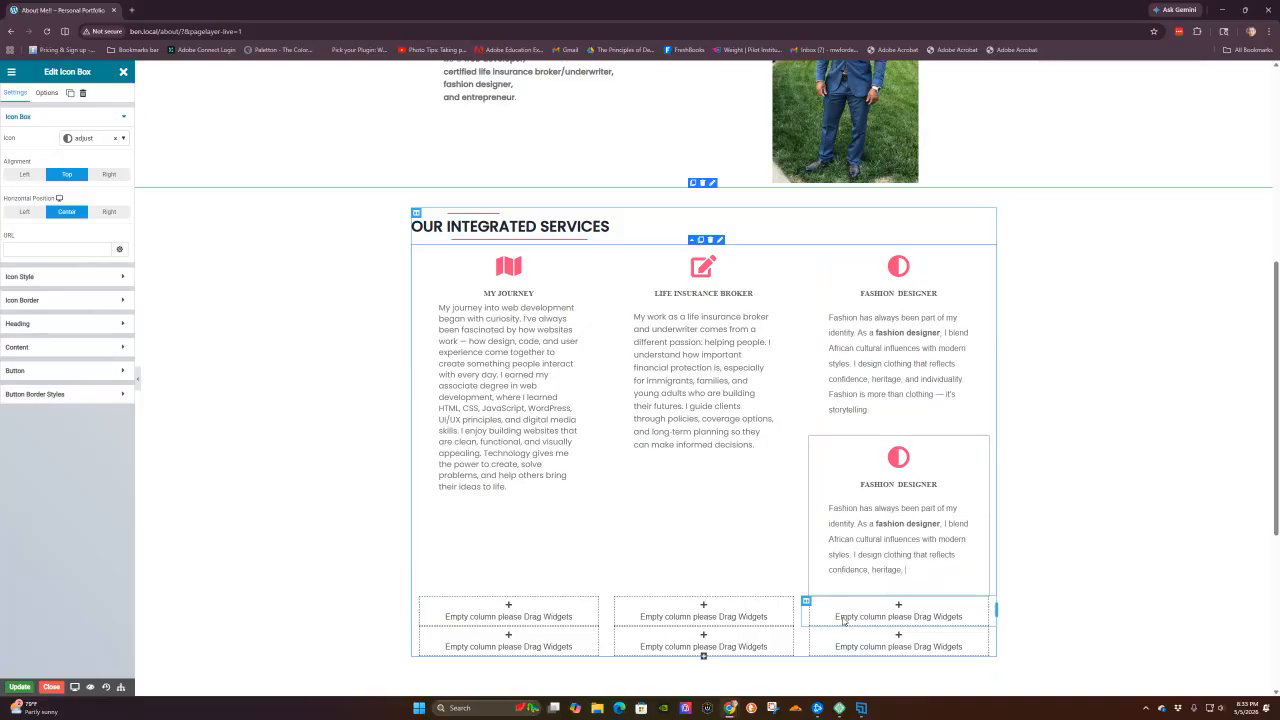
{"action": "key", "text": "BackSpace"}
{"action": "key", "text": "BackSpace"}
{"action": "key", "text": "BackSpace"}
{"action": "key", "text": "BackSpace"}
{"action": "key", "text": "BackSpace"}
{"action": "key", "text": "BackSpace"}
{"action": "key", "text": "BackSpace"}
{"action": "key", "text": "BackSpace"}
{"action": "key", "text": "BackSpace"}
{"action": "key", "text": "BackSpace"}
{"action": "key", "text": "BackSpace"}
{"action": "key", "text": "BackSpace"}
{"action": "key", "text": "BackSpace"}
{"action": "key", "text": "BackSpace"}
{"action": "key", "text": "BackSpace"}
{"action": "key", "text": "BackSpace"}
{"action": "key", "text": "BackSpace"}
{"action": "key", "text": "BackSpace"}
{"action": "key", "text": "BackSpace"}
{"action": "key", "text": "BackSpace"}
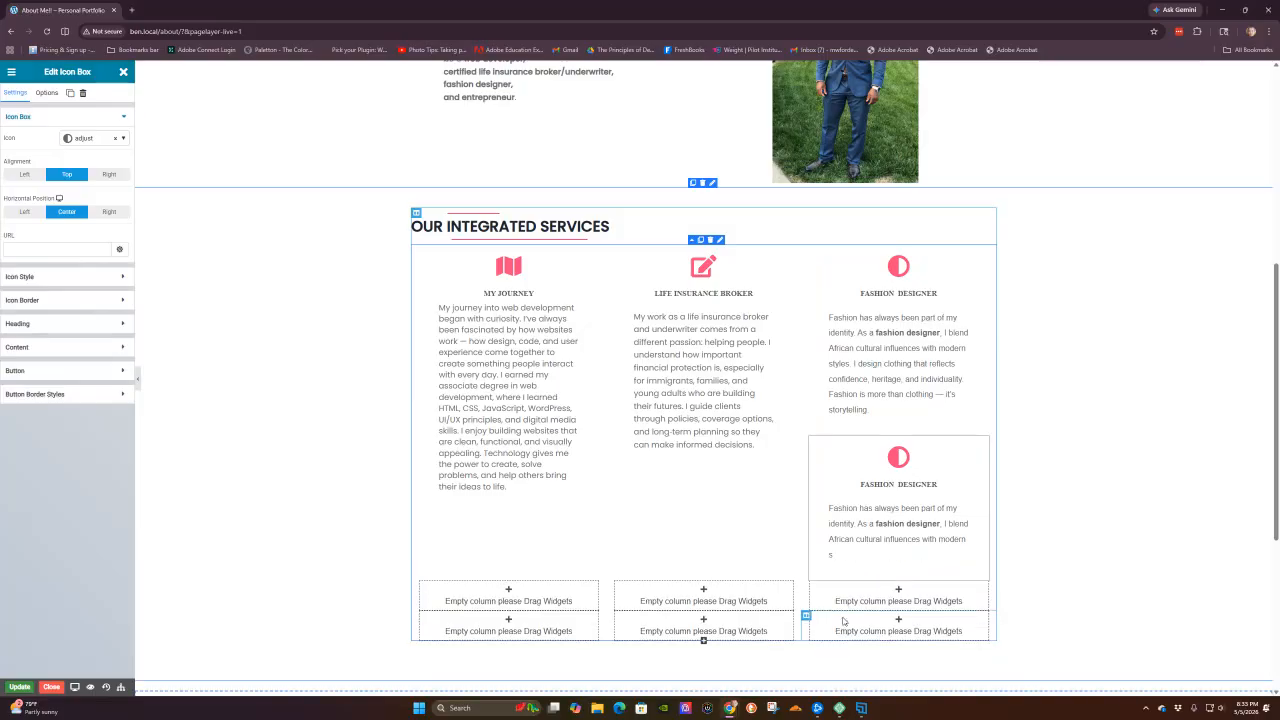
{"action": "key", "text": "BackSpace"}
{"action": "key", "text": "BackSpace"}
{"action": "key", "text": "BackSpace"}
{"action": "key", "text": "BackSpace"}
{"action": "key", "text": "BackSpace"}
{"action": "key", "text": "BackSpace"}
{"action": "key", "text": "BackSpace"}
{"action": "key", "text": "BackSpace"}
{"action": "key", "text": "BackSpace"}
{"action": "key", "text": "BackSpace"}
{"action": "key", "text": "BackSpace"}
{"action": "key", "text": "BackSpace"}
{"action": "key", "text": "BackSpace"}
{"action": "key", "text": "BackSpace"}
{"action": "key", "text": "BackSpace"}
{"action": "key", "text": "BackSpace"}
{"action": "key", "text": "BackSpace"}
{"action": "key", "text": "BackSpace"}
{"action": "key", "text": "BackSpace"}
{"action": "key", "text": "BackSpace"}
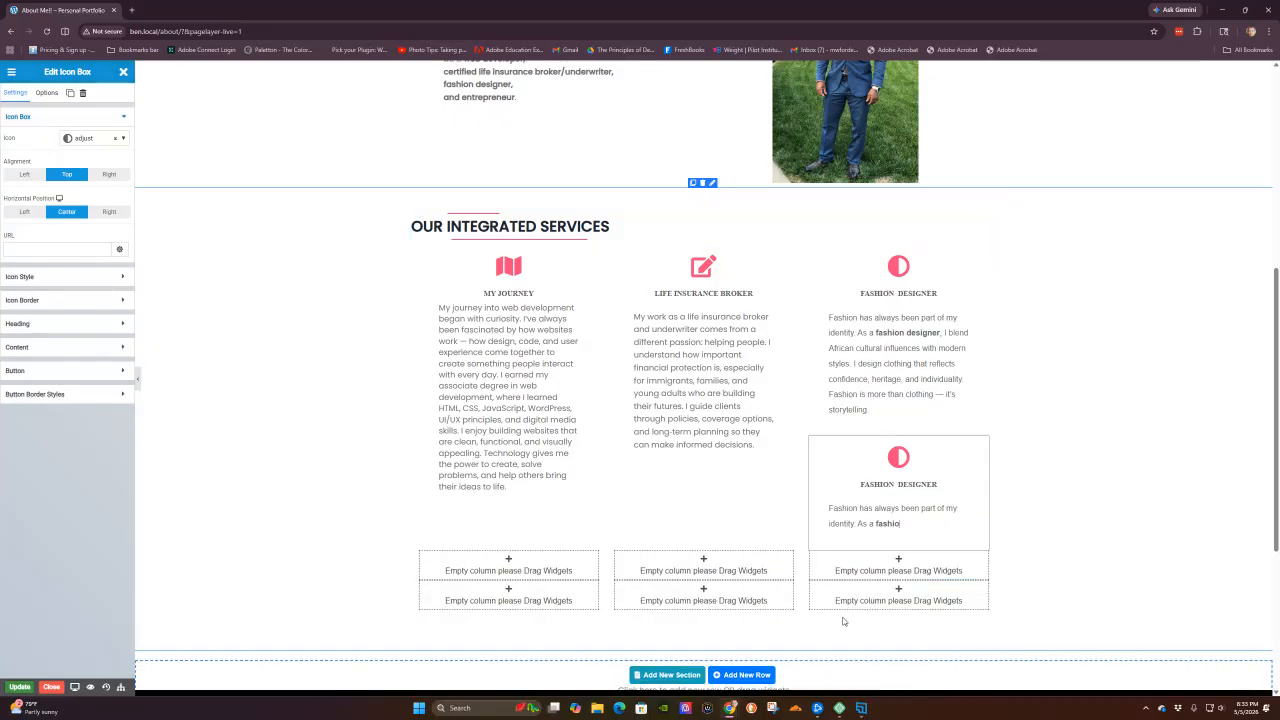
{"action": "key", "text": "BackSpace"}
{"action": "key", "text": "BackSpace"}
{"action": "key", "text": "BackSpace"}
{"action": "key", "text": "BackSpace"}
{"action": "key", "text": "BackSpace"}
{"action": "key", "text": "BackSpace"}
{"action": "key", "text": "BackSpace"}
{"action": "key", "text": "BackSpace"}
{"action": "key", "text": "BackSpace"}
{"action": "key", "text": "BackSpace"}
{"action": "key", "text": "BackSpace"}
{"action": "key", "text": "BackSpace"}
{"action": "key", "text": "BackSpace"}
{"action": "key", "text": "BackSpace"}
{"action": "key", "text": "BackSpace"}
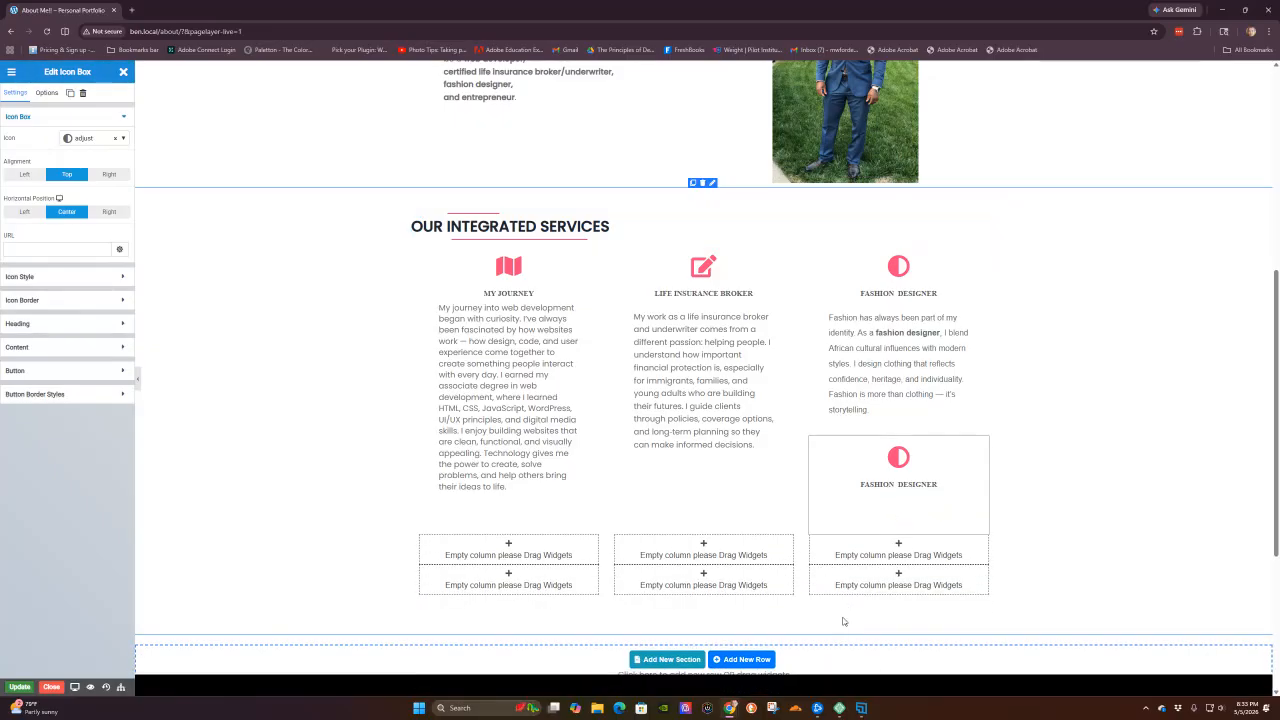
{"action": "type", "text": "Entrepreneurship ties everything together. I buy and sell products, manage small business operations, and explore new opportunities in digital branding and e-commerce. I enjoy building things from the ground up and finding creative ways to grow."}
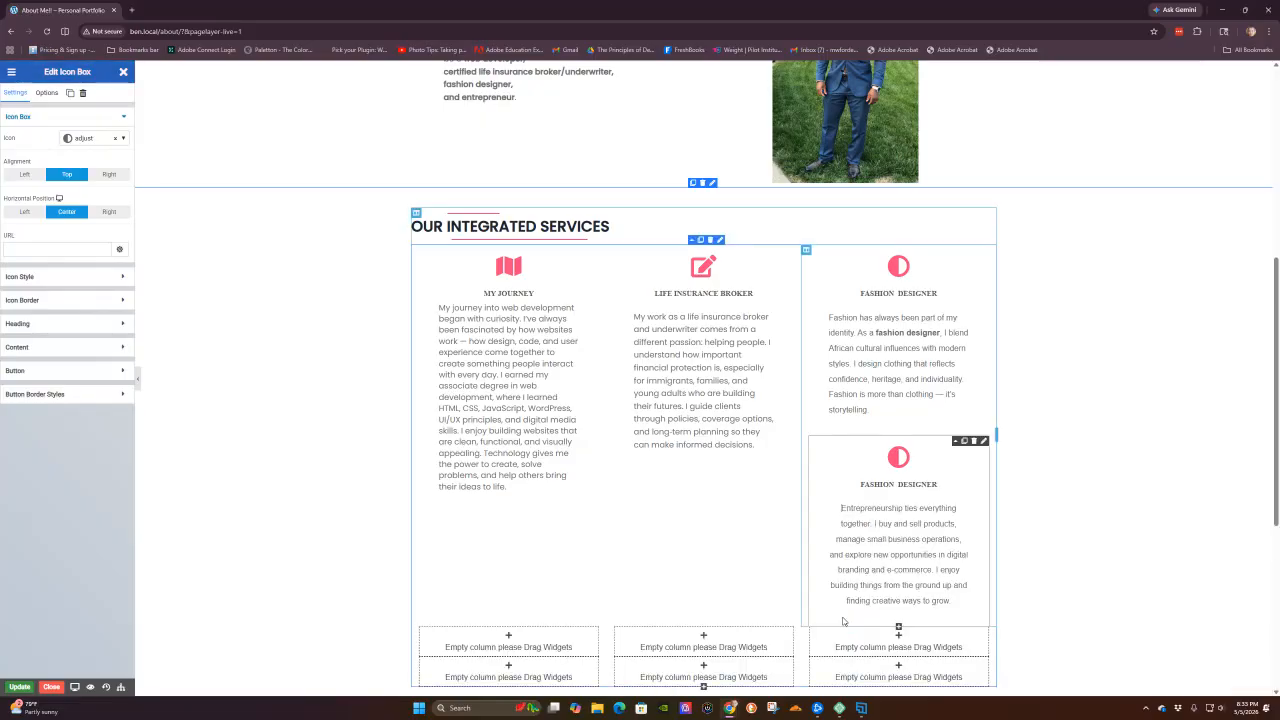
{"action": "left_click", "coordinate": [888, 523]}
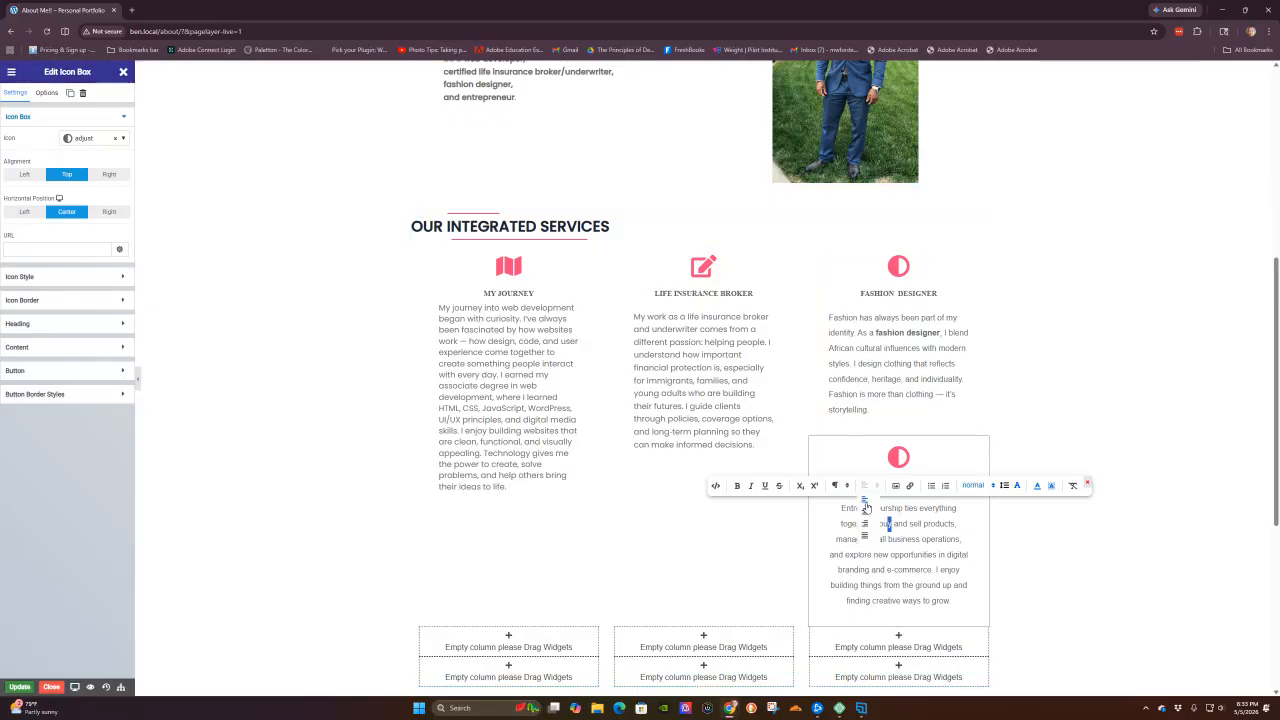
{"action": "left_click", "coordinate": [864, 499]}
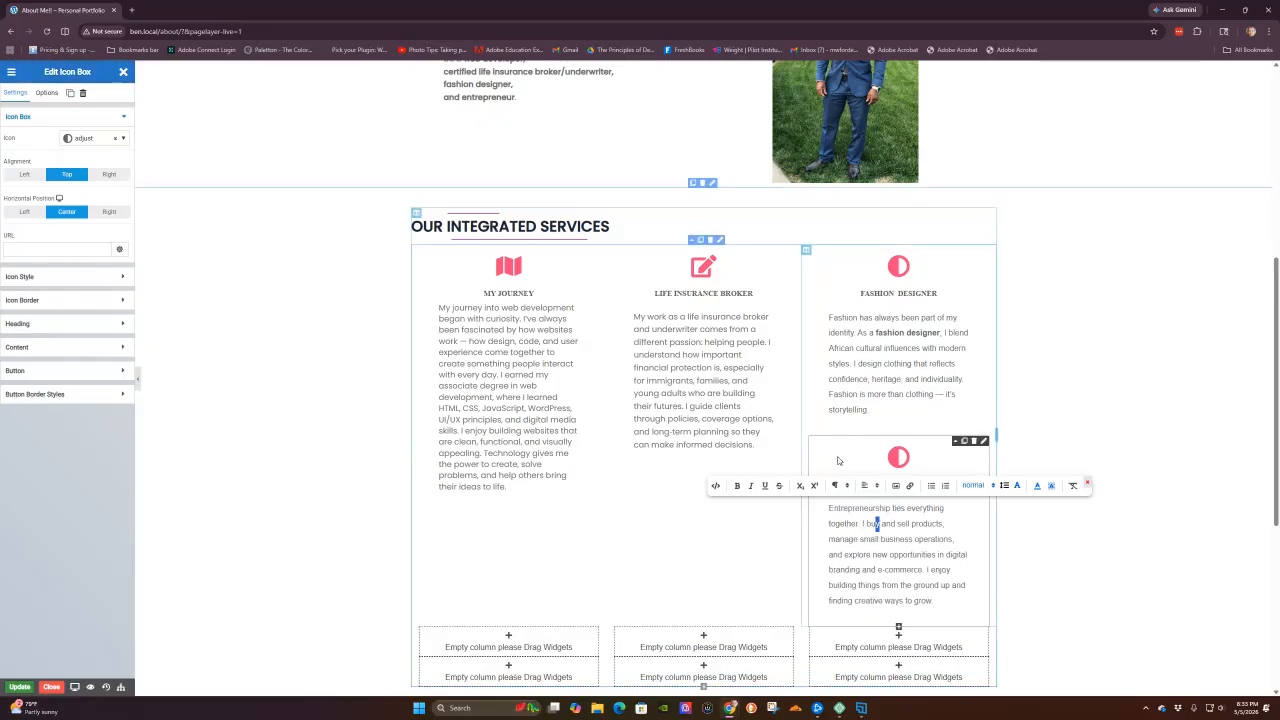
- Change the duplicated Fashion Designer box's heading, above the entrepreneurship text, to "ENTERPRENEURSHIP"
{"action": "left_click", "coordinate": [860, 484]}
{"action": "left_click_drag", "start_coordinate": [860, 485], "coordinate": [942, 487]}
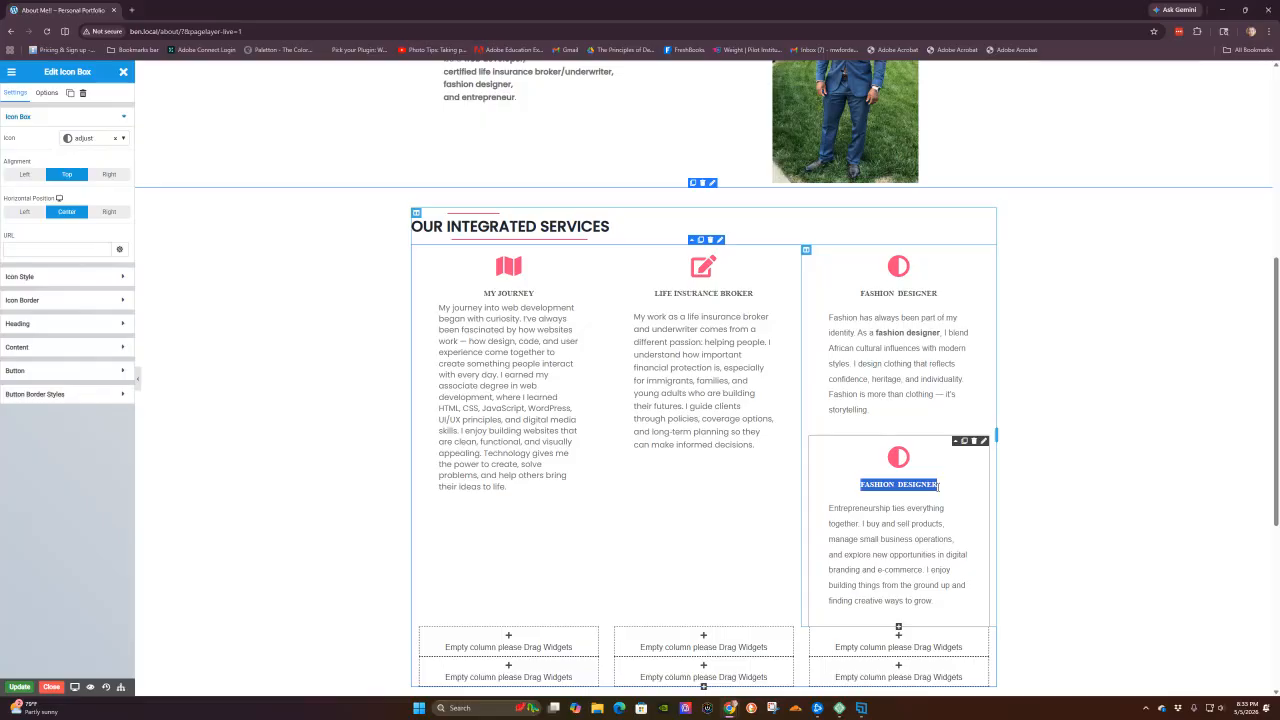
{"action": "type", "text": "ENTER"}
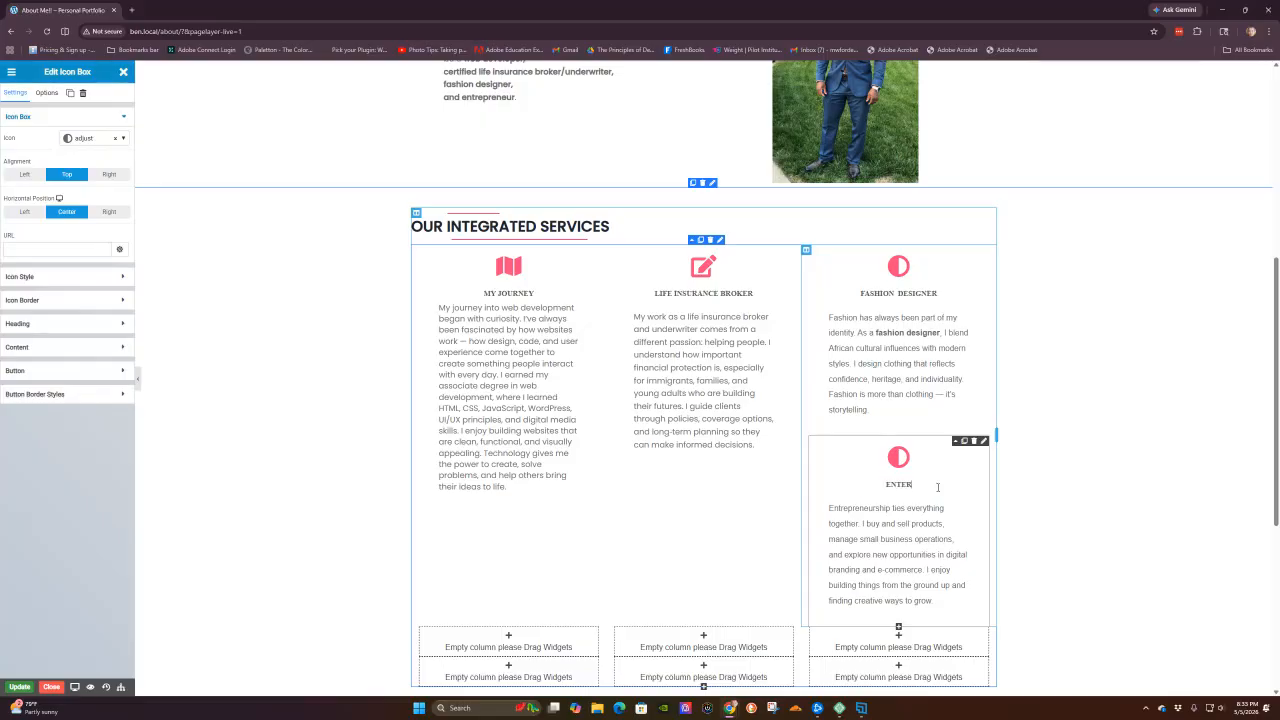
{"action": "type", "text": "PRE"}
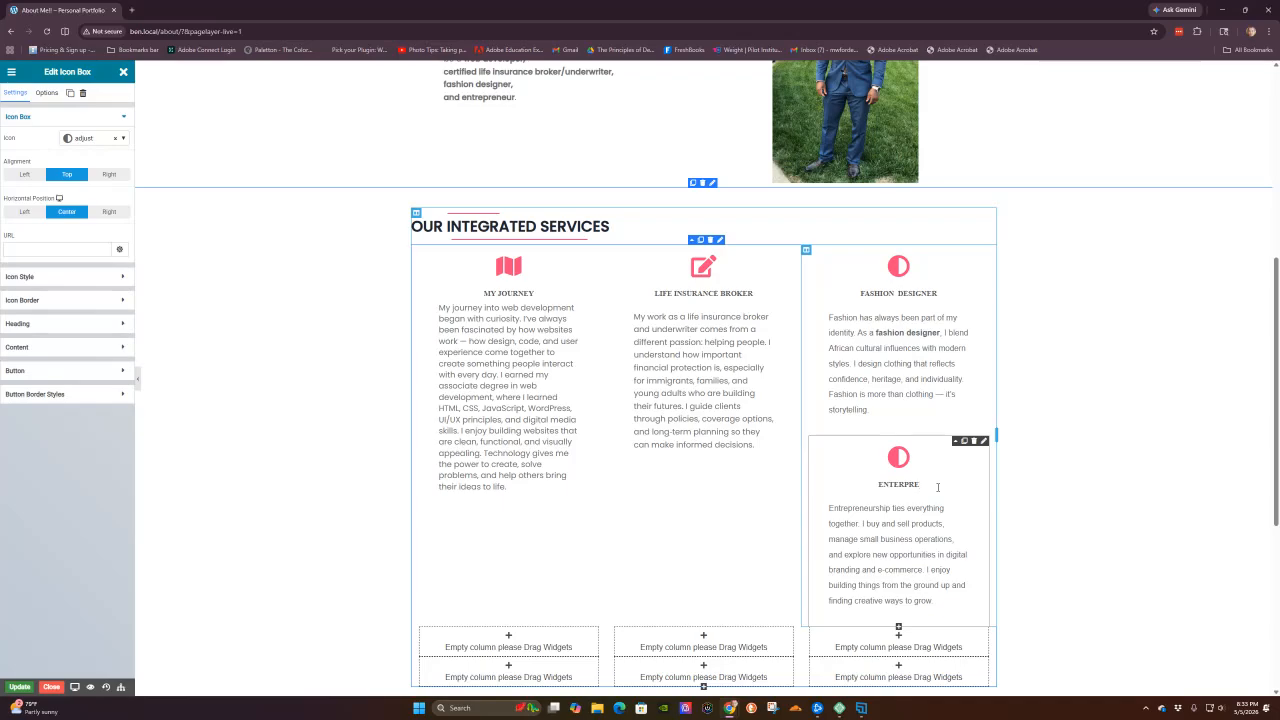
{"action": "type", "text": "NEURSHIP"}
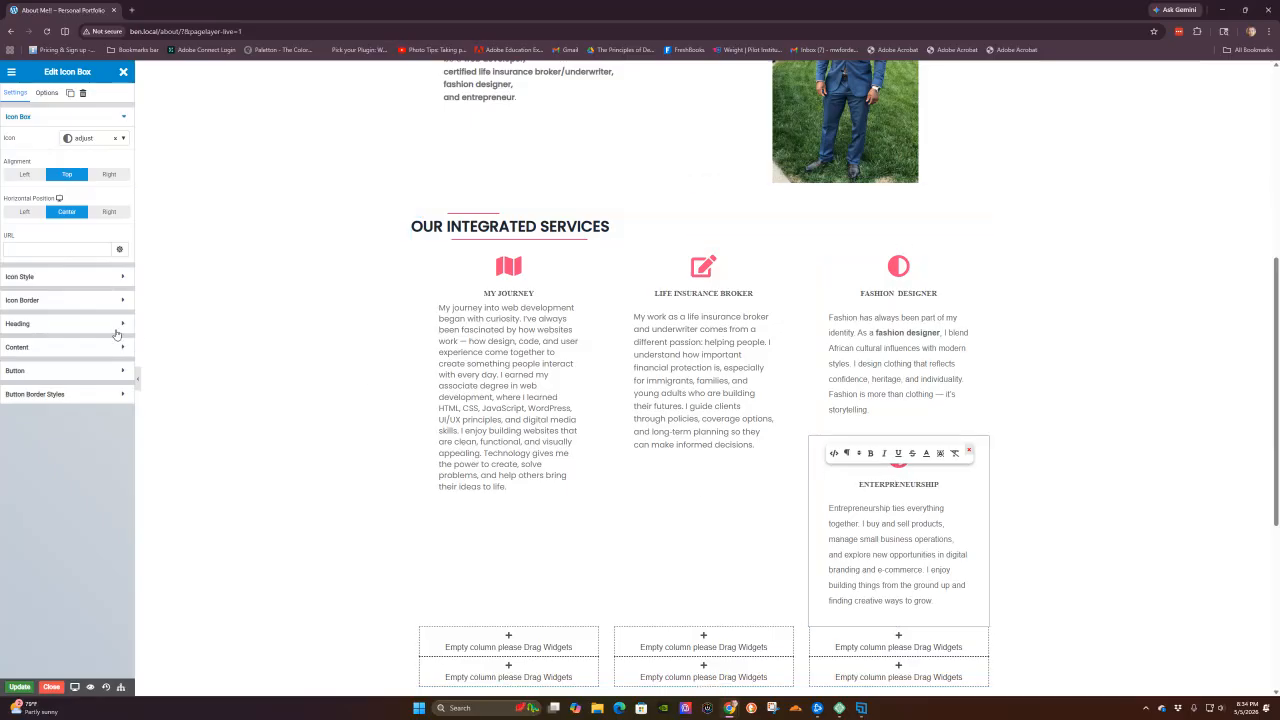
- Set the Enterpreneurship box's icon to signal
{"action": "left_click", "coordinate": [84, 140]}
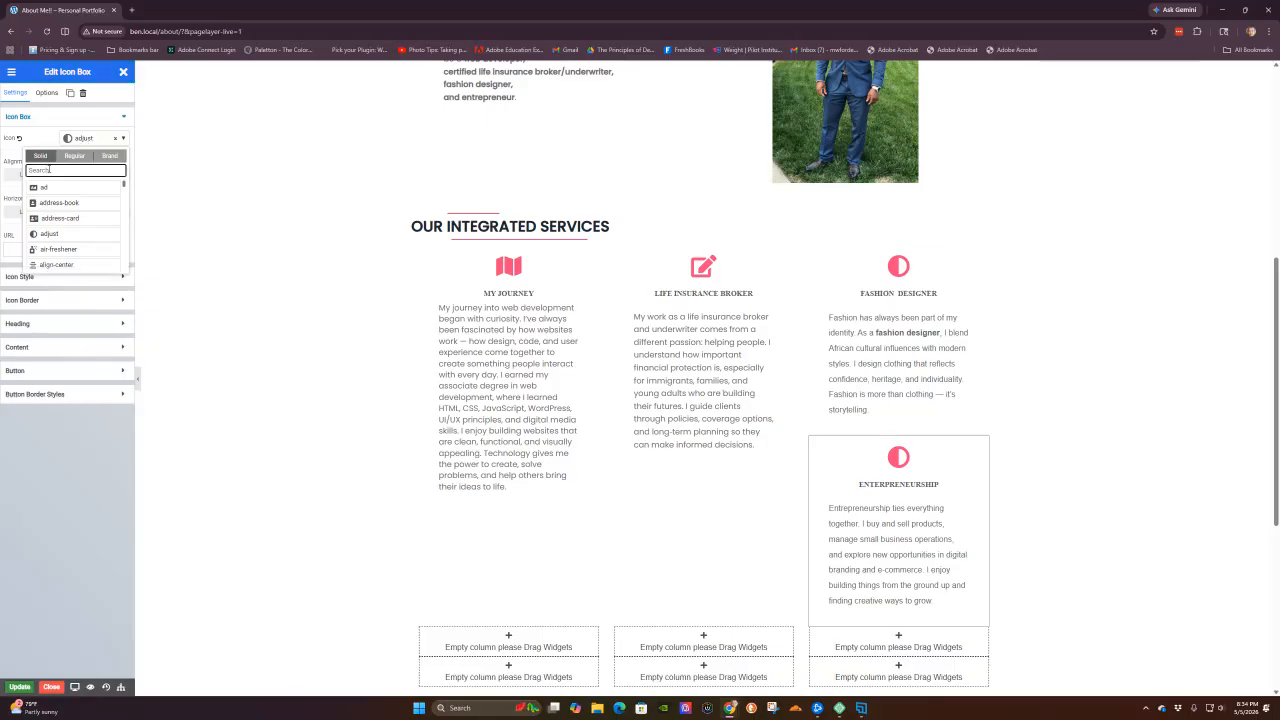
{"action": "type", "text": "lea"}
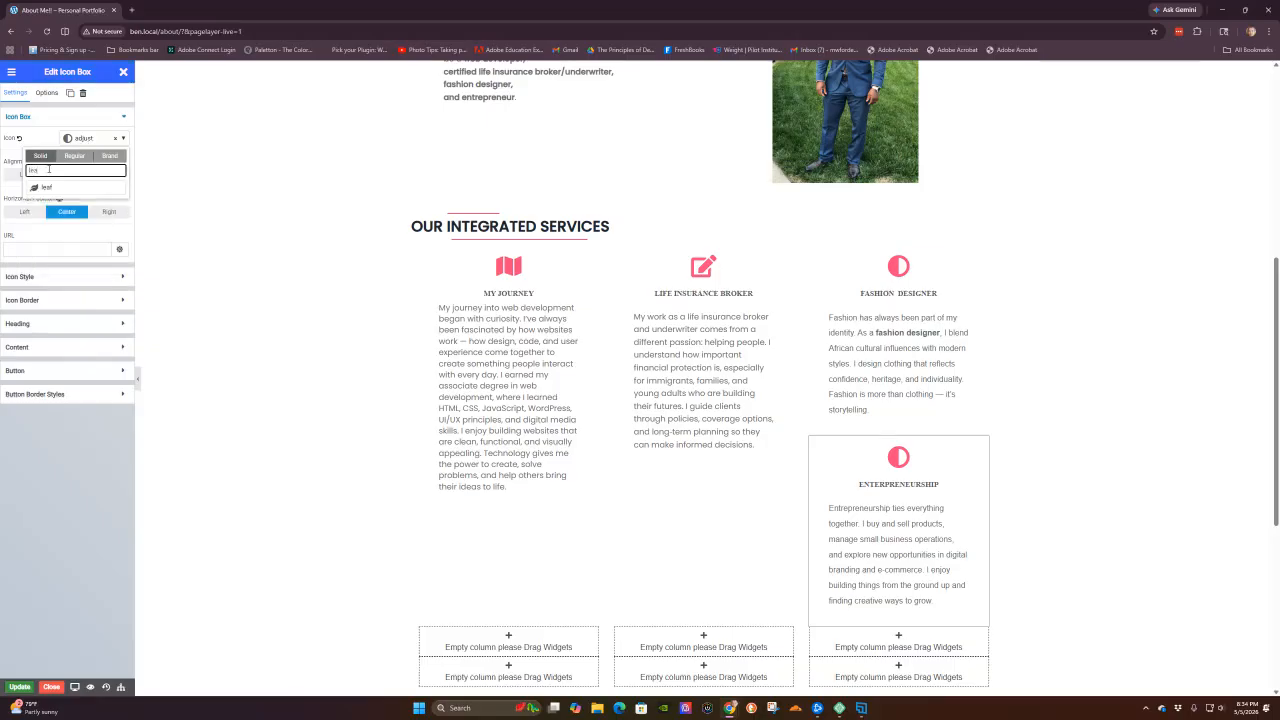
{"action": "type", "text": "f"}
{"action": "key", "text": "BackSpace"}
{"action": "key", "text": "BackSpace"}
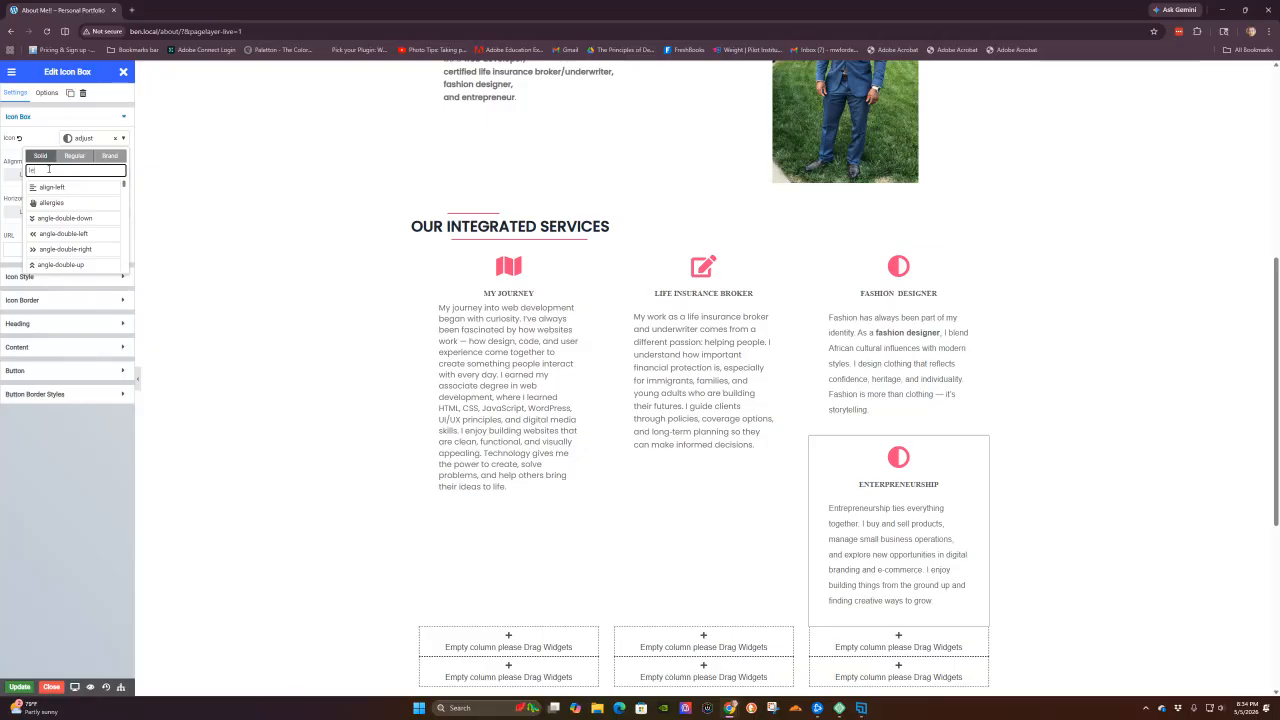
{"action": "key", "text": "BackSpace"}
{"action": "key", "text": "BackSpace"}
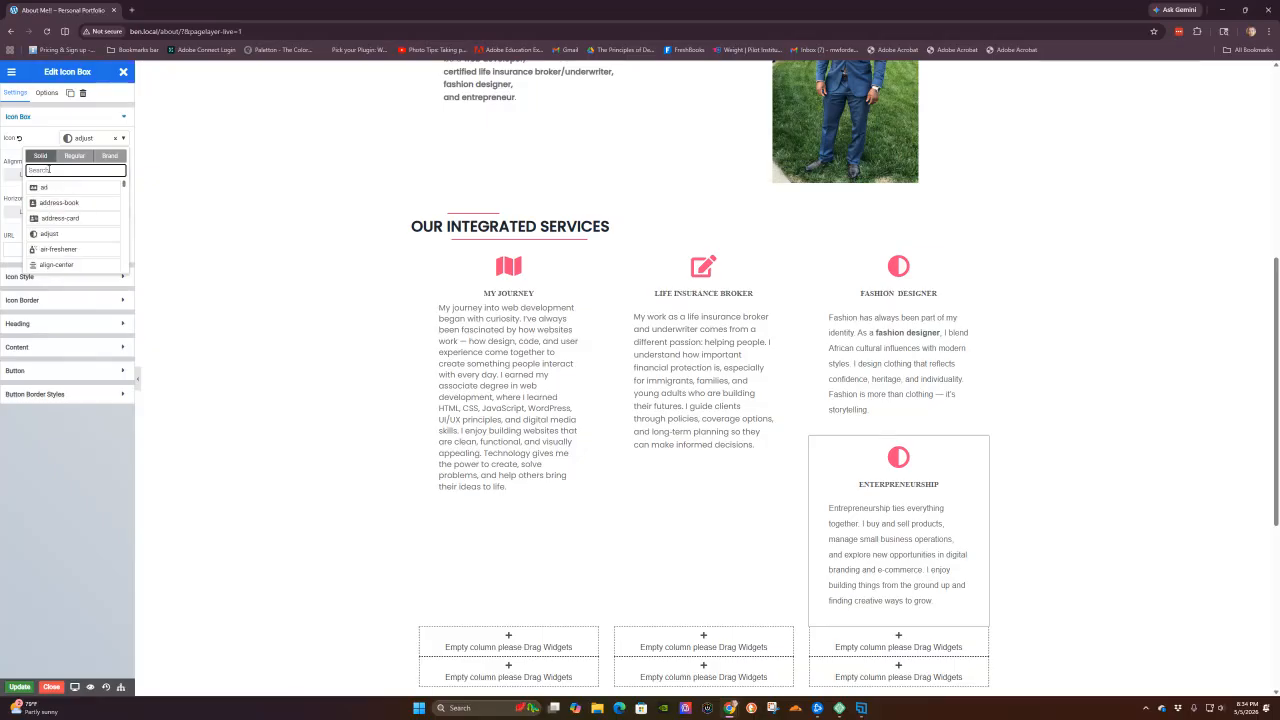
{"action": "type", "text": "si"}
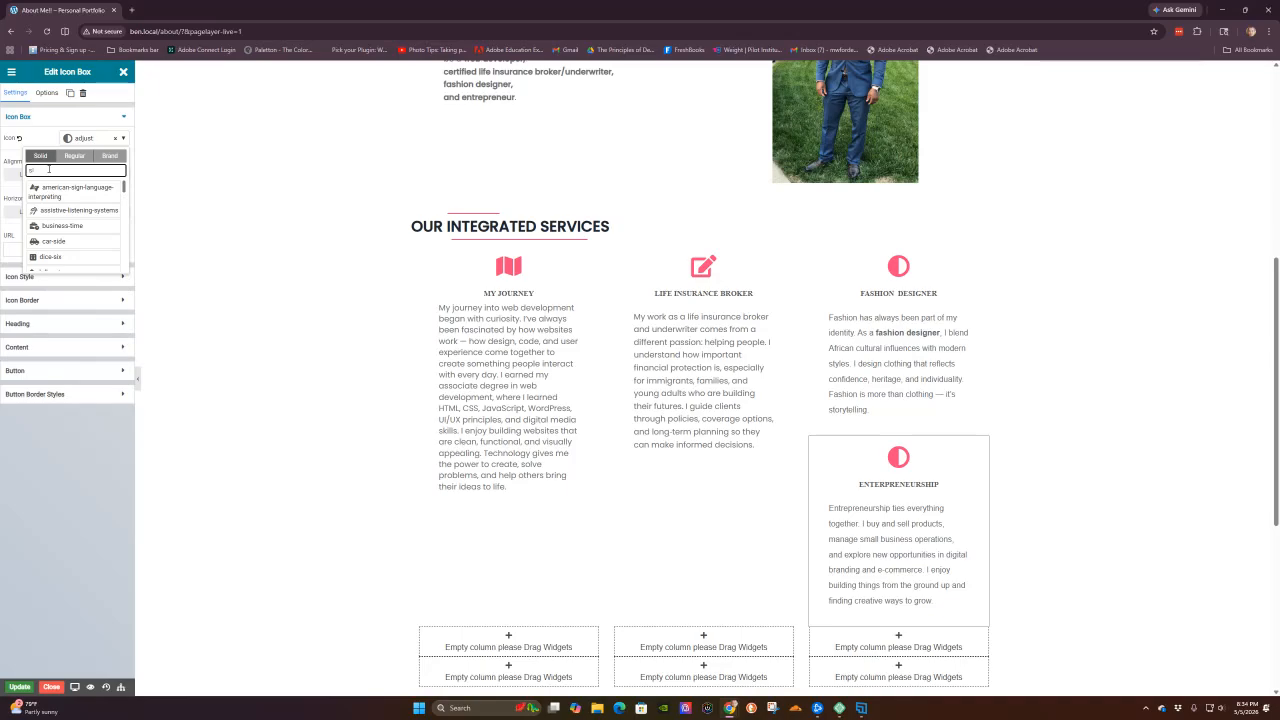
{"action": "type", "text": "gn"}
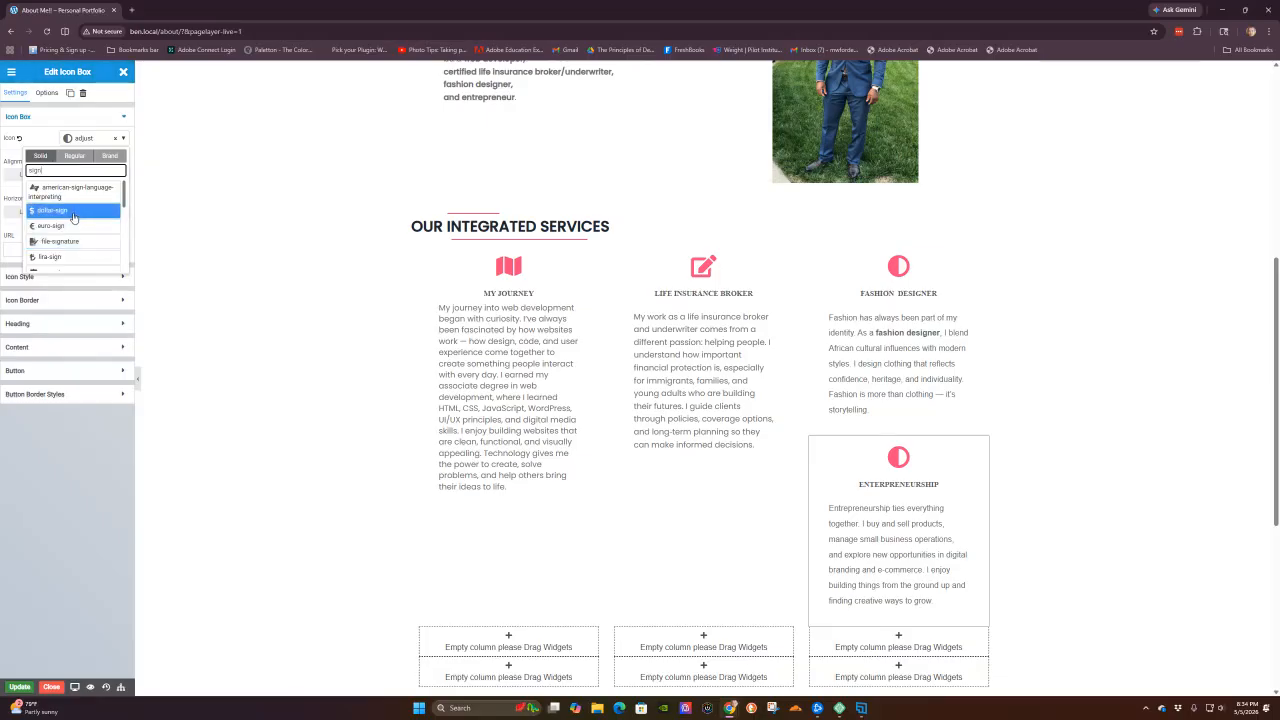
{"action": "scroll", "coordinate": [70, 245], "scroll_direction": "down", "scroll_amount": 1}
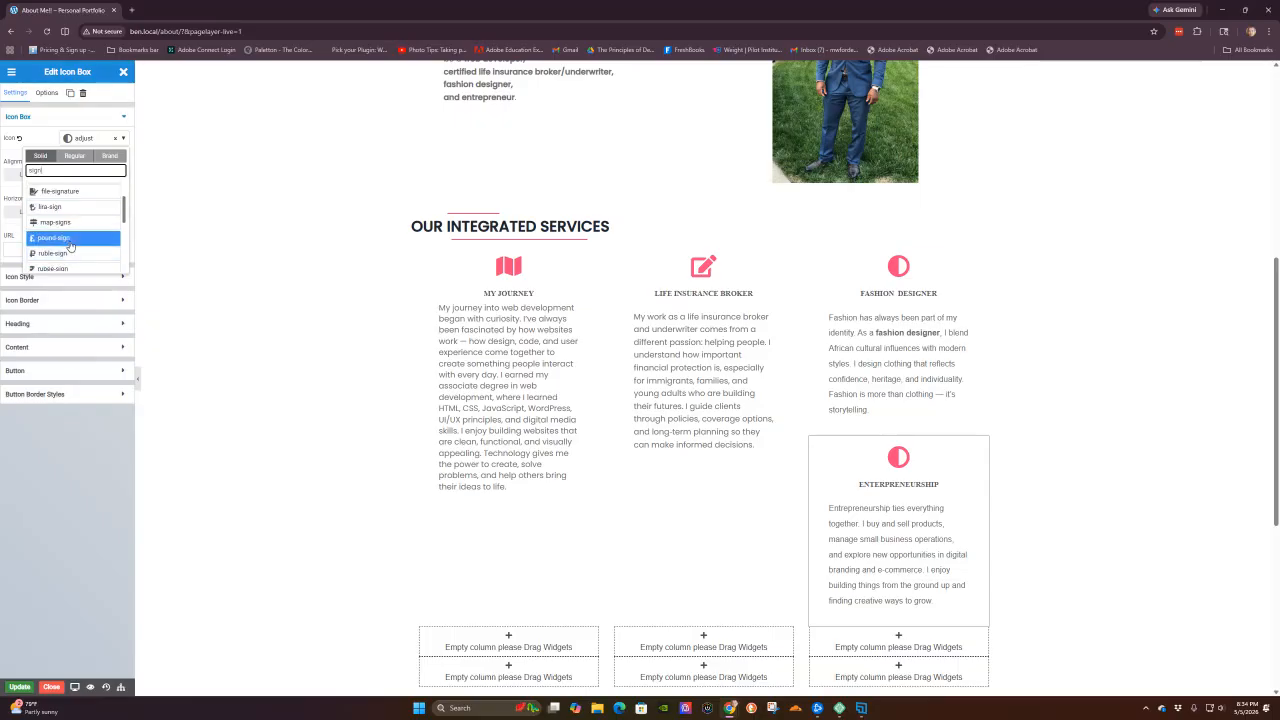
{"action": "scroll", "coordinate": [71, 252], "scroll_direction": "down", "scroll_amount": 1}
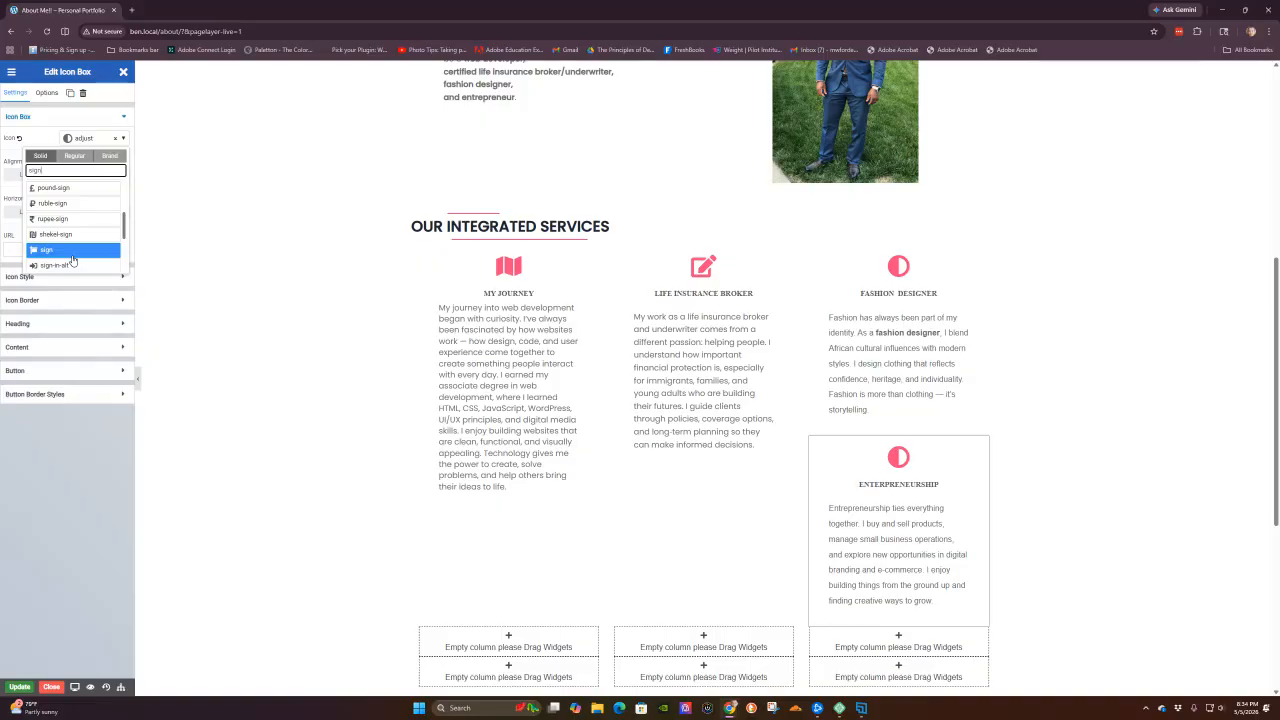
{"action": "scroll", "coordinate": [72, 255], "scroll_direction": "down", "scroll_amount": 1}
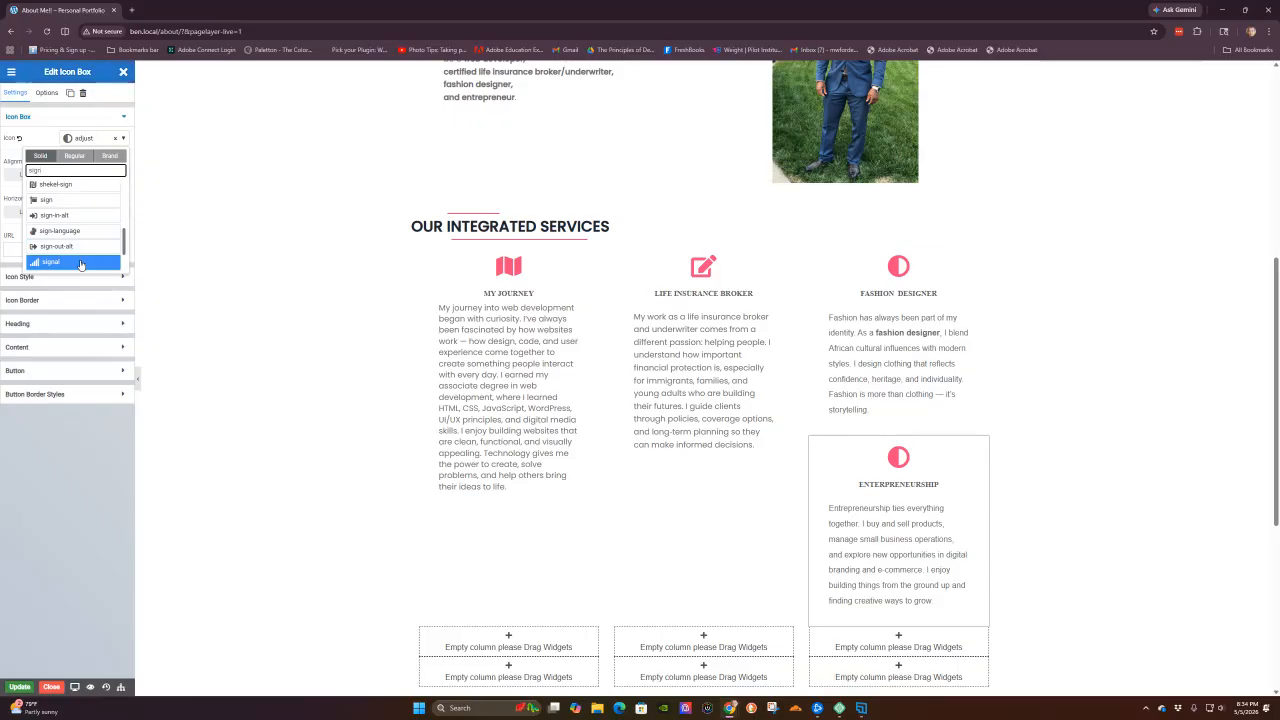
{"action": "left_click", "coordinate": [81, 262]}
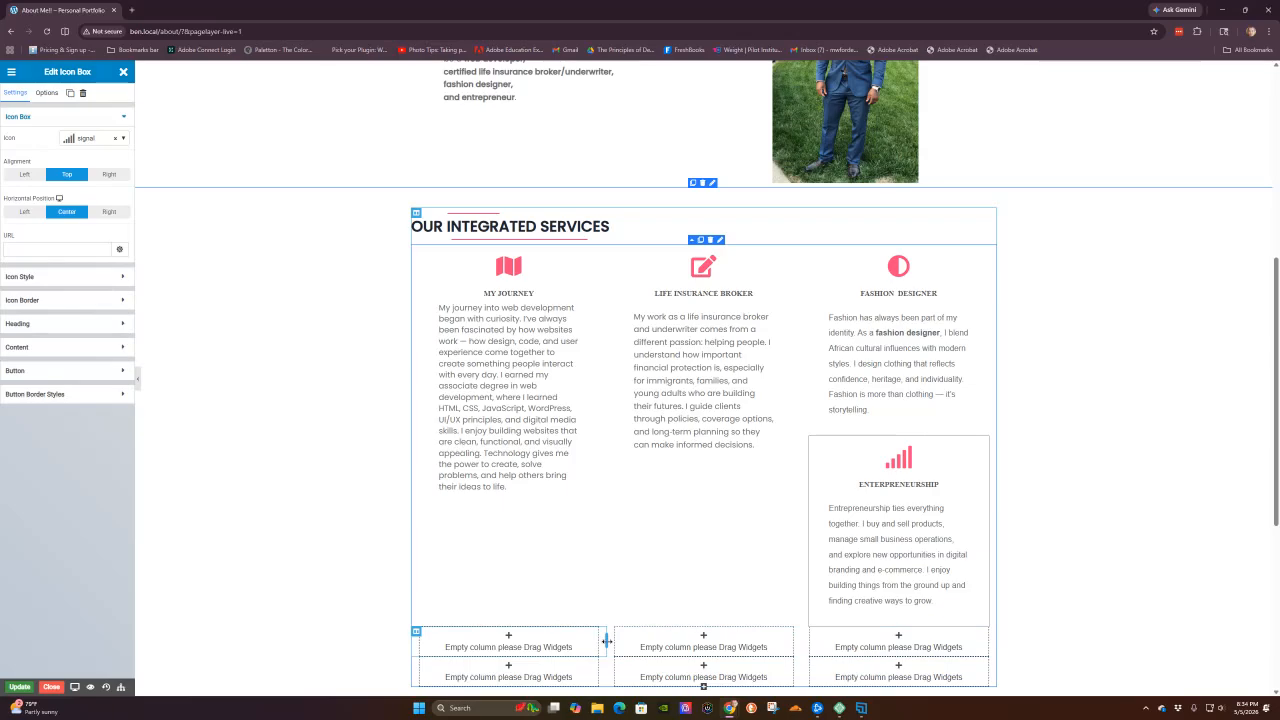
- Shrink the first empty column below the icon boxes and move the Enterpreneurship box into the widened middle column, stretching it across two-thirds of the row
{"action": "left_click_drag", "start_coordinate": [606, 641], "coordinate": [466, 636]}
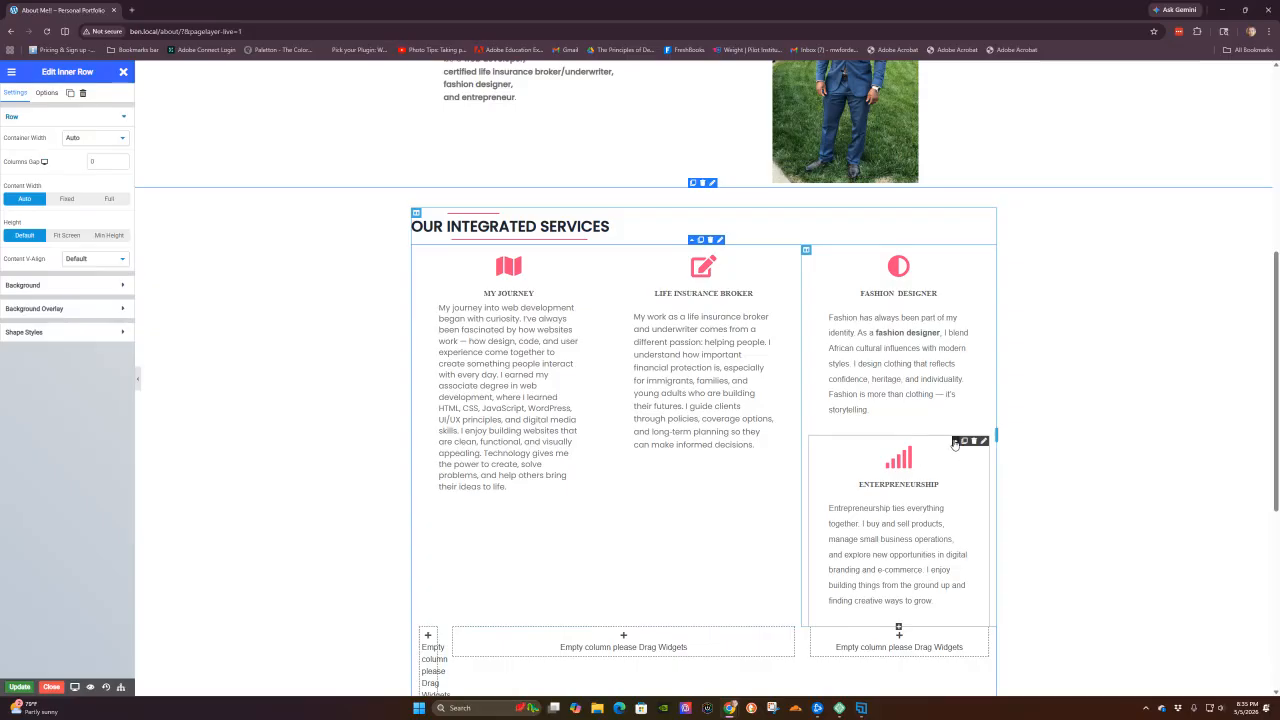
{"action": "left_click_drag", "start_coordinate": [954, 442], "coordinate": [666, 654]}
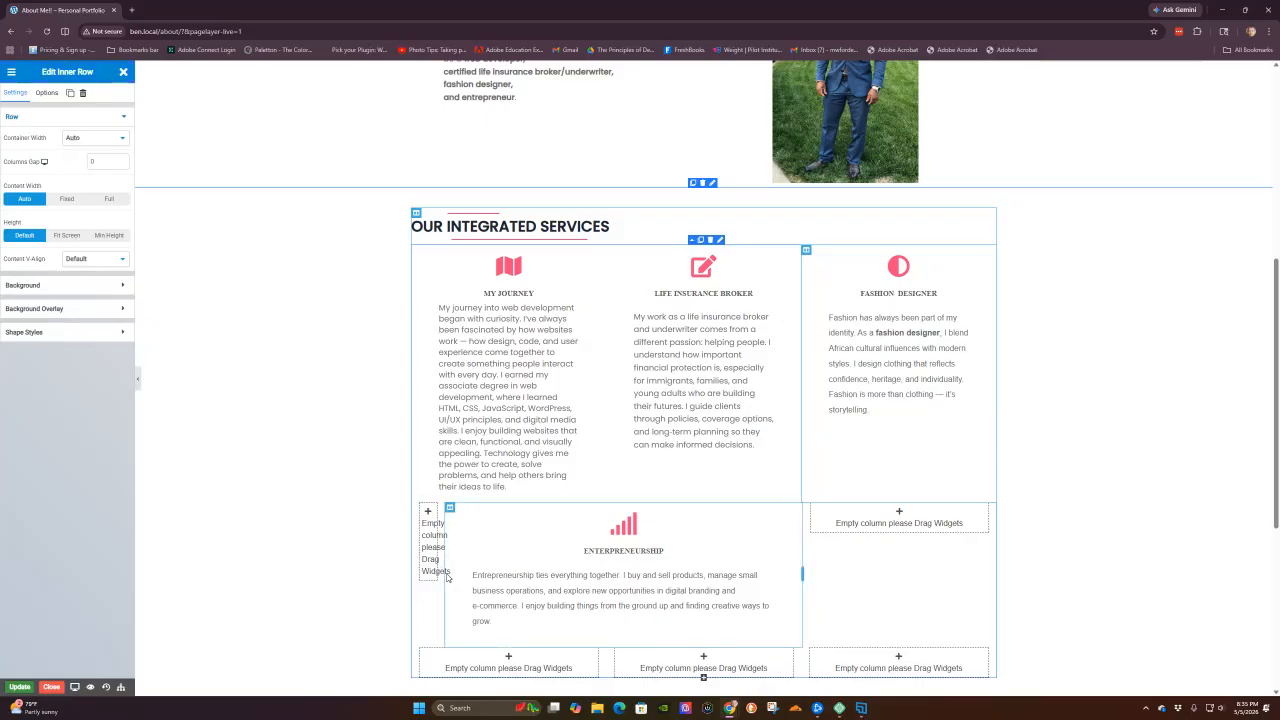
{"action": "left_click_drag", "start_coordinate": [446, 577], "coordinate": [417, 580]}
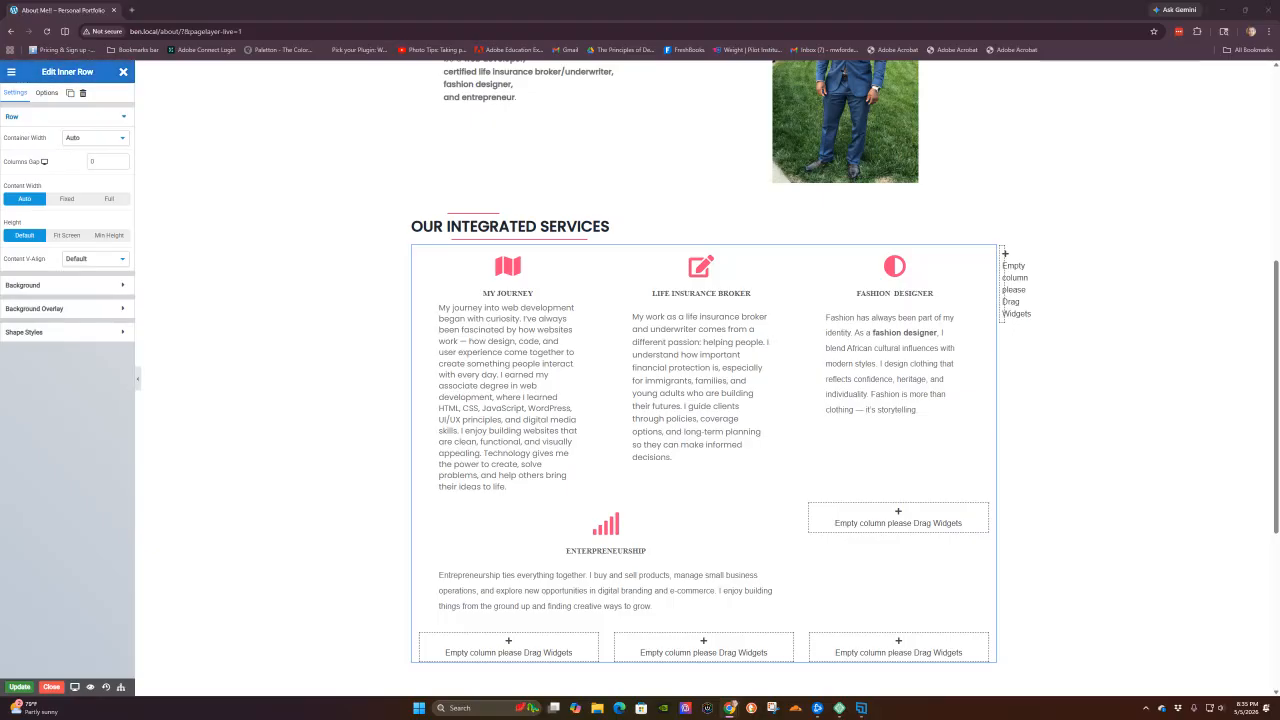
- Add a Rich Text widget in the empty column beside Enterpreneurship, paste the personal summary and end it with "my current work."
{"action": "left_click", "coordinate": [895, 527]}
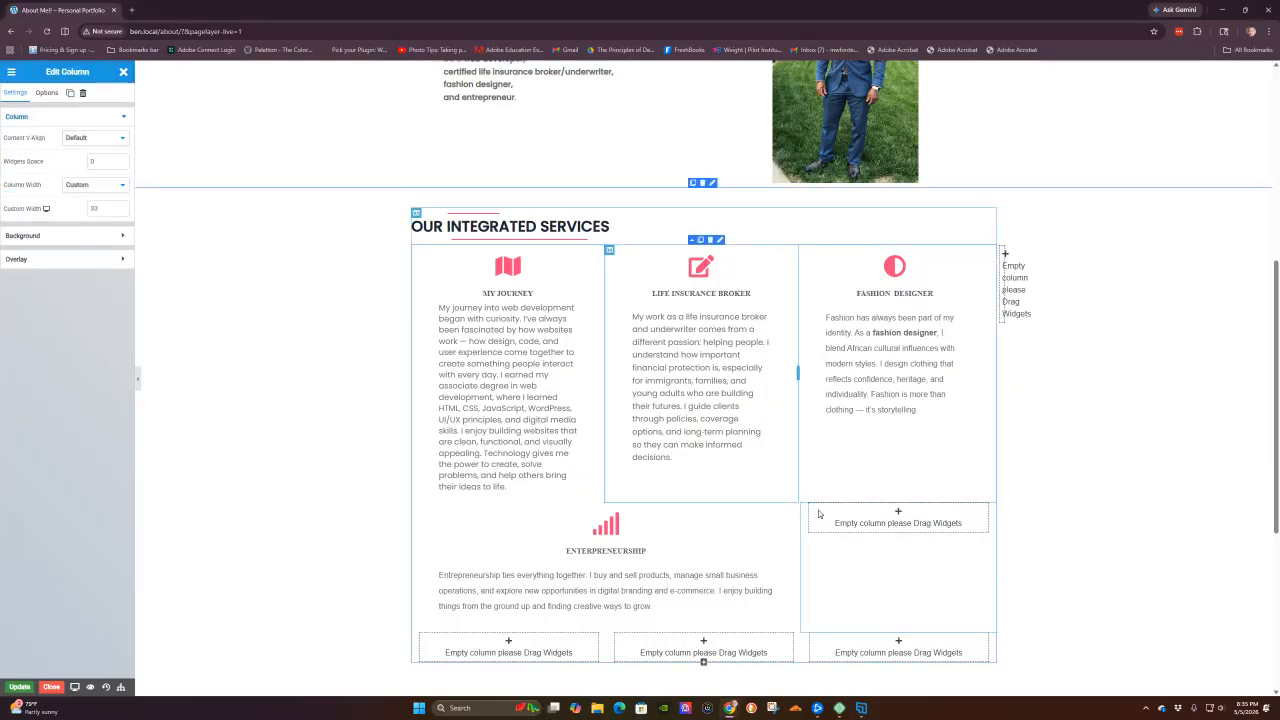
{"action": "left_click", "coordinate": [897, 512]}
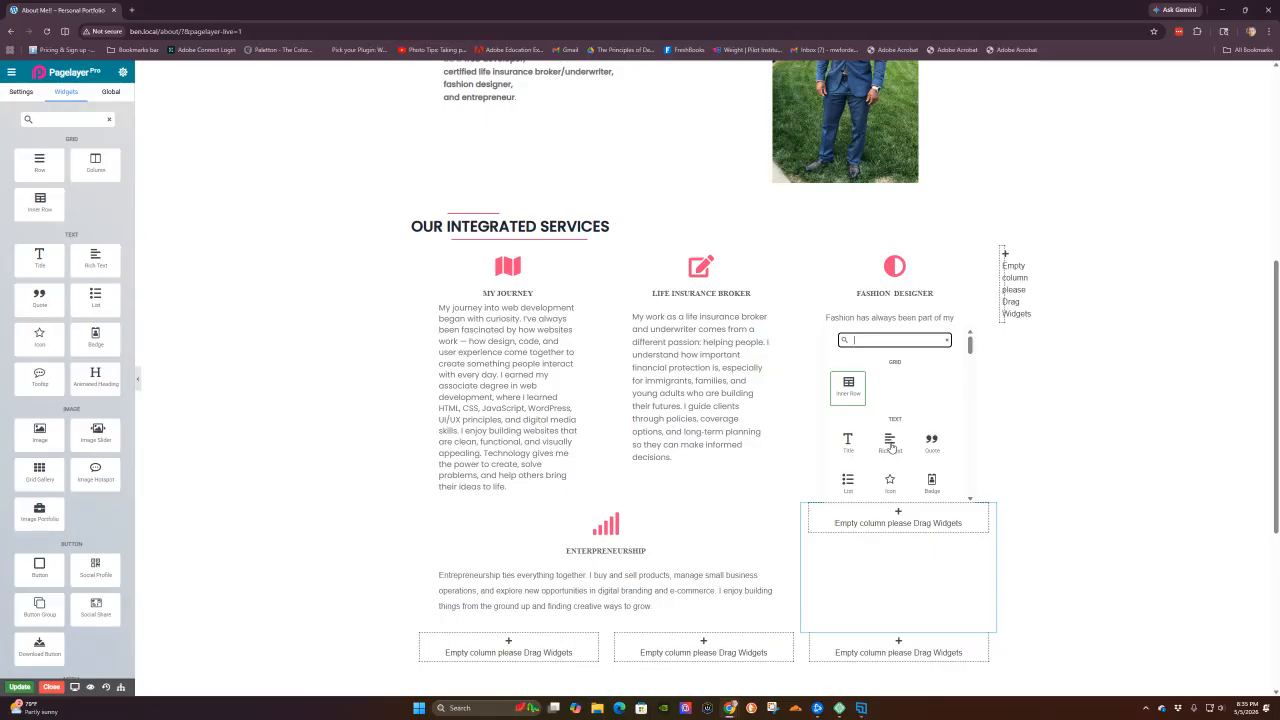
{"action": "scroll", "coordinate": [895, 447], "scroll_direction": "down", "scroll_amount": 1}
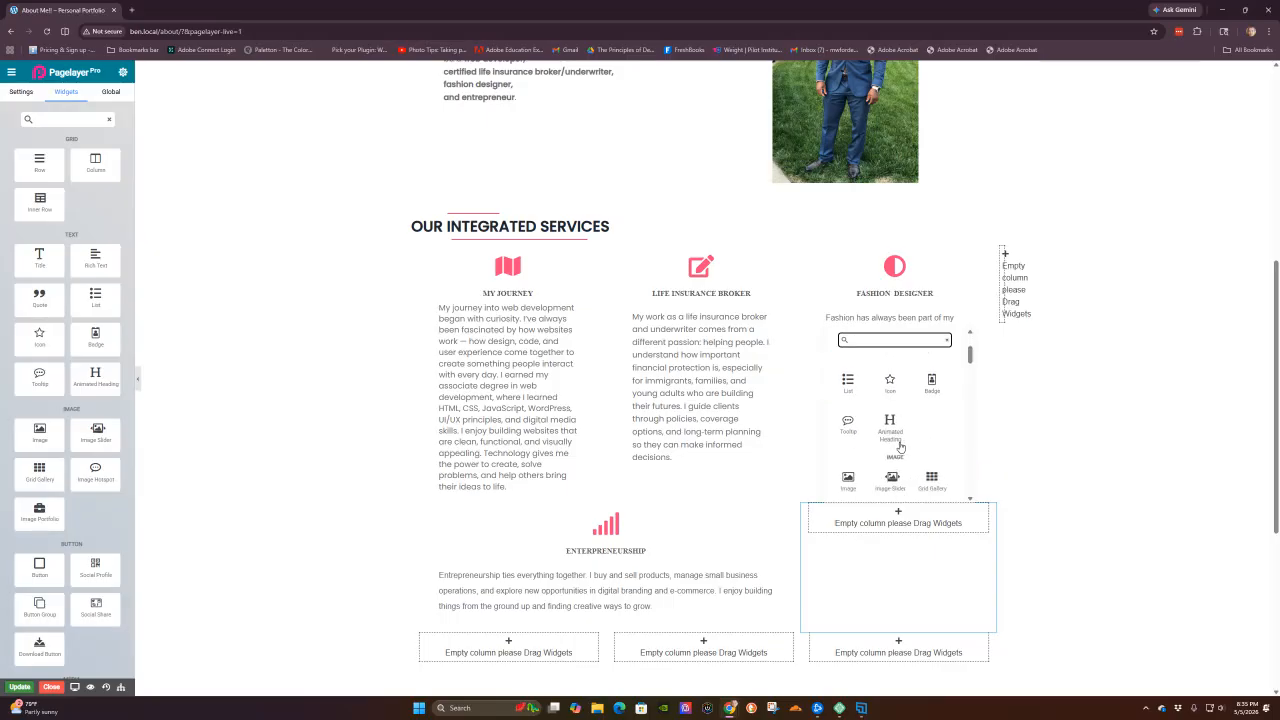
{"action": "scroll", "coordinate": [900, 447], "scroll_direction": "up", "scroll_amount": 2}
{"action": "left_click", "coordinate": [893, 441]}
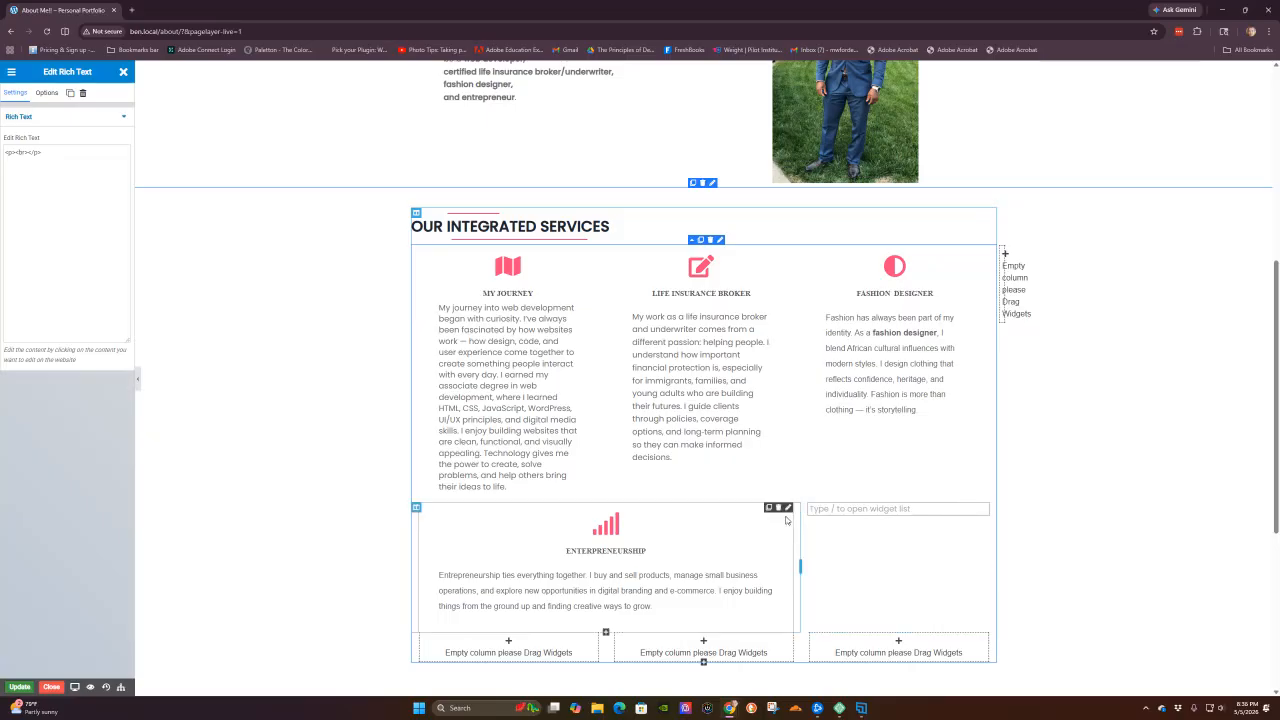
{"action": "key", "text": "ctrl+v"}
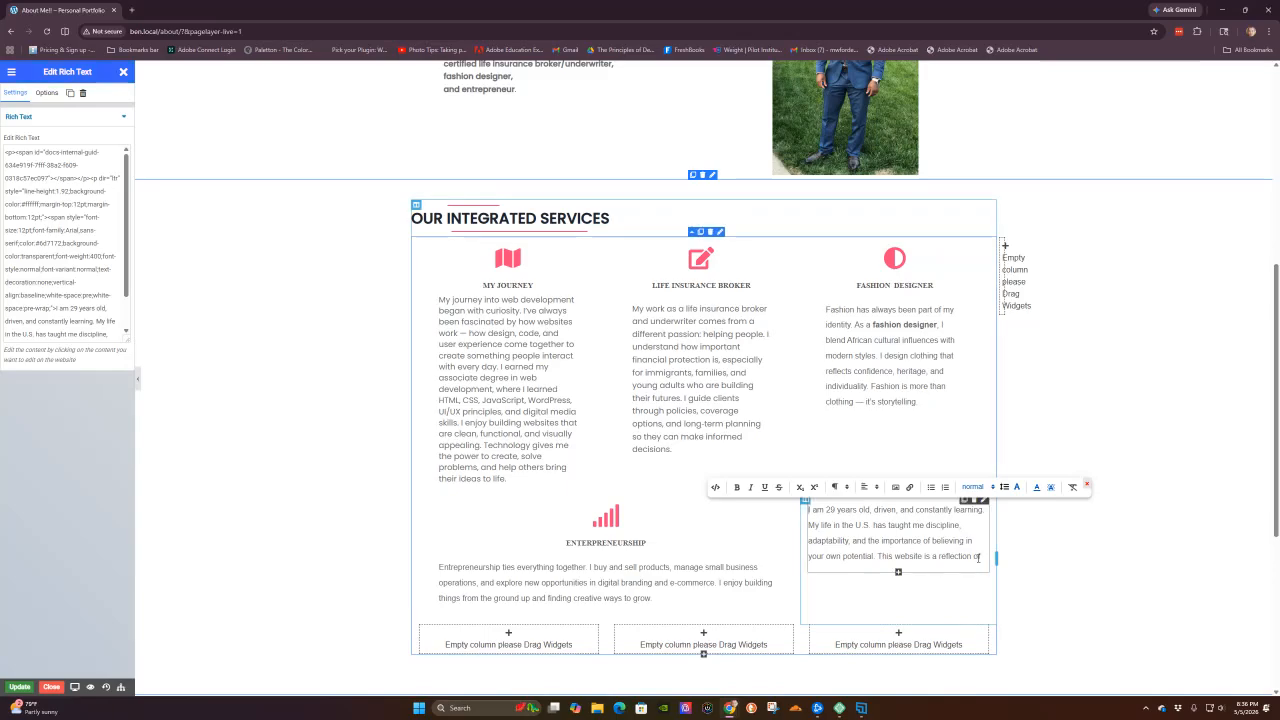
{"action": "type", "text": "my curren"}
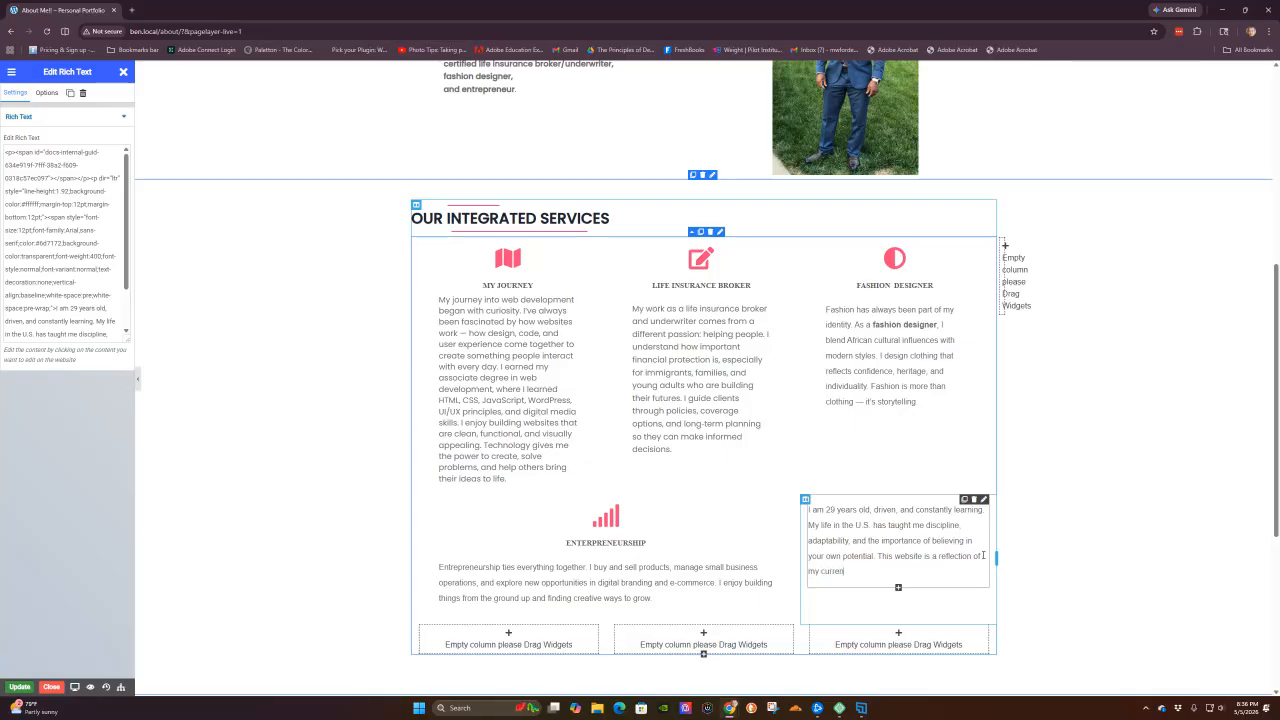
{"action": "type", "text": "t work."}
- Review the page and inspect the settings of the services column, the stray narrow column and the first empty bottom column
{"action": "scroll", "coordinate": [983, 555], "scroll_direction": "up", "scroll_amount": 2}
{"action": "scroll", "coordinate": [818, 523], "scroll_direction": "down", "scroll_amount": 3}
{"action": "scroll", "coordinate": [818, 523], "scroll_direction": "up", "scroll_amount": 1}
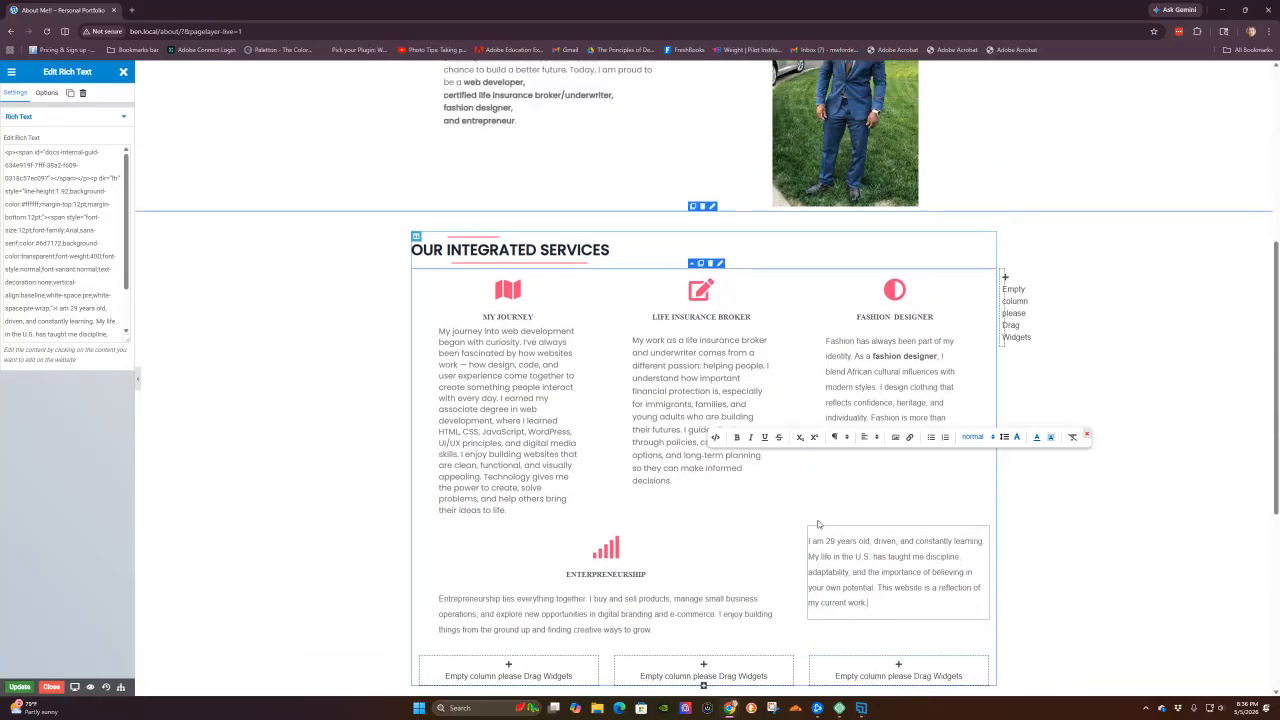
{"action": "scroll", "coordinate": [818, 523], "scroll_direction": "up", "scroll_amount": 3}
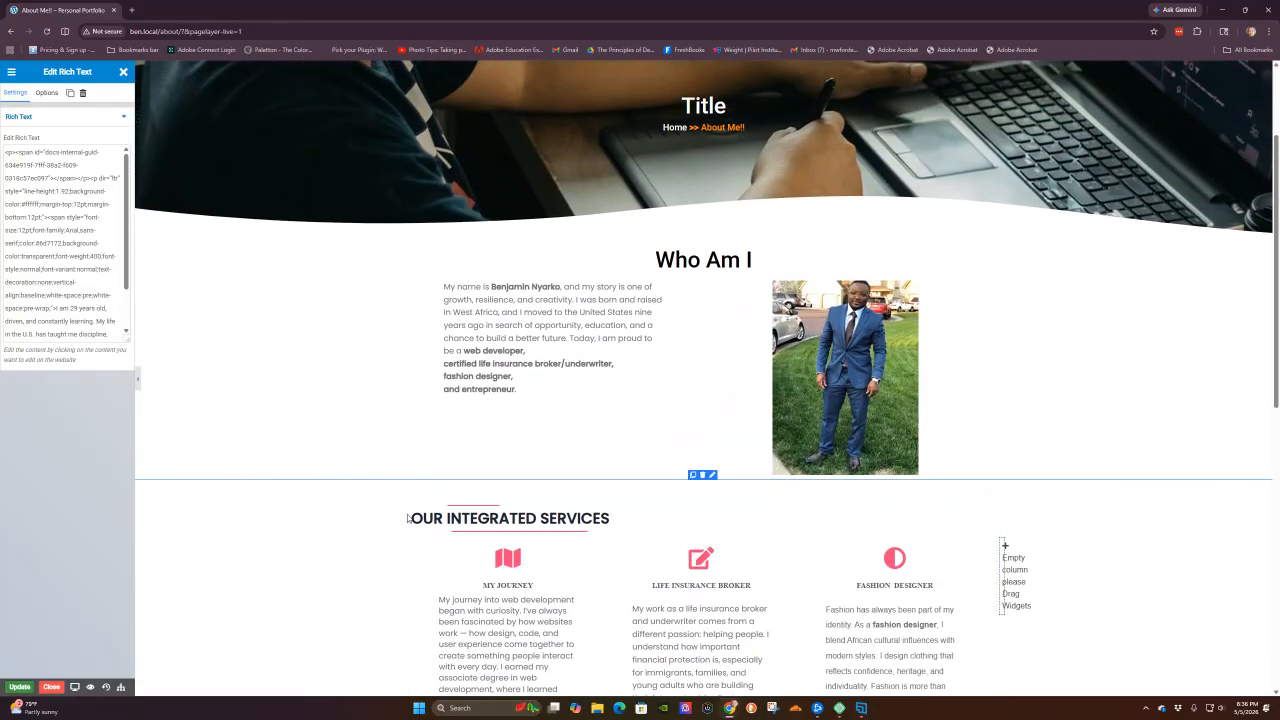
{"action": "left_click", "coordinate": [416, 507]}
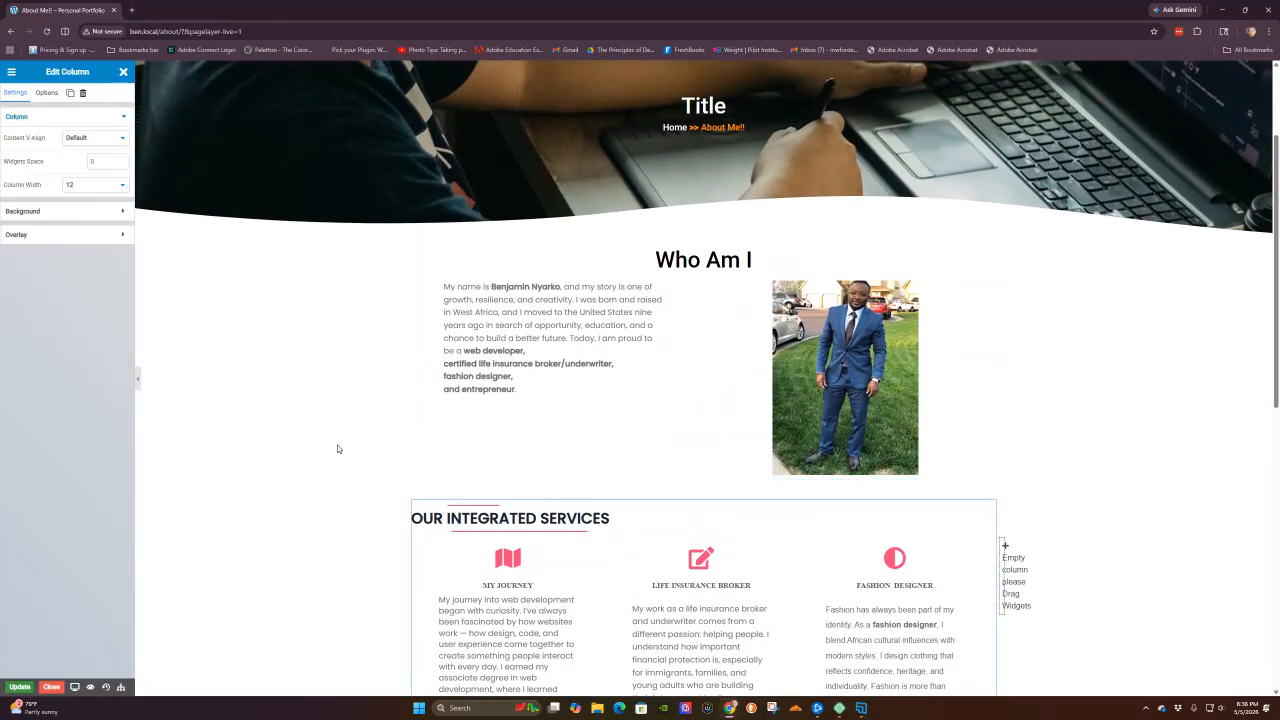
{"action": "left_click", "coordinate": [68, 212]}
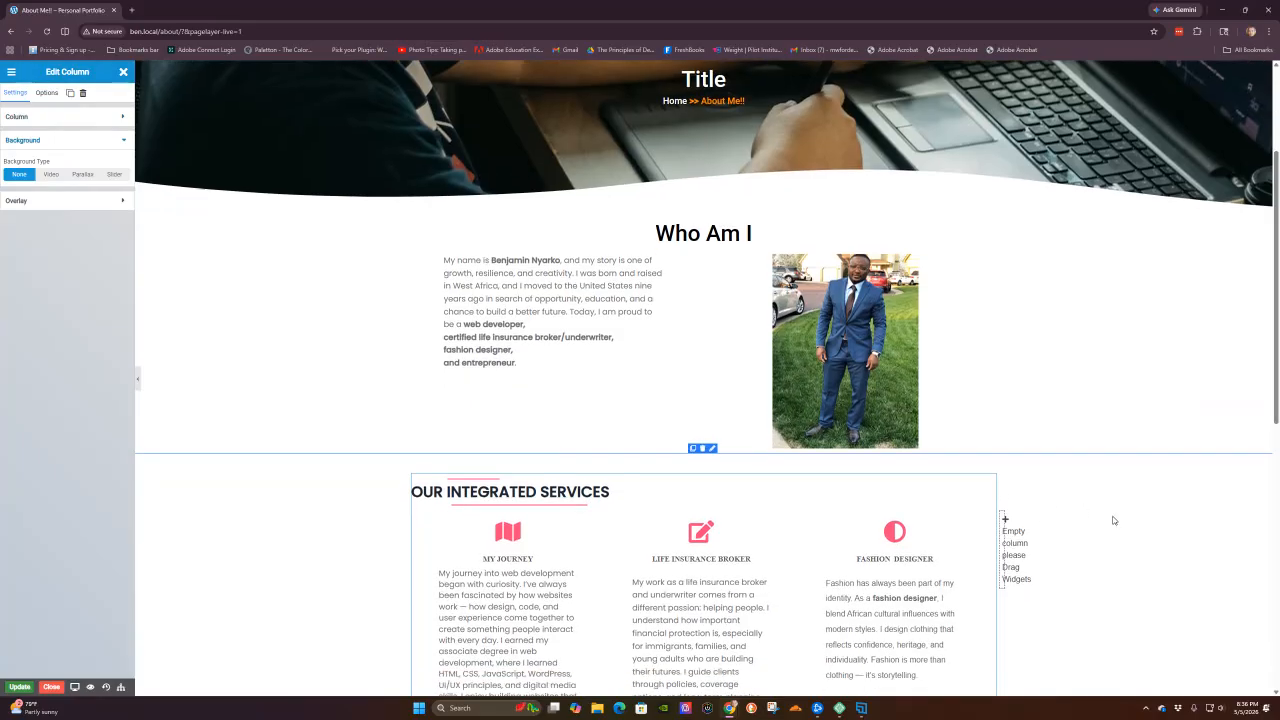
{"action": "scroll", "coordinate": [1110, 522], "scroll_direction": "down", "scroll_amount": 3}
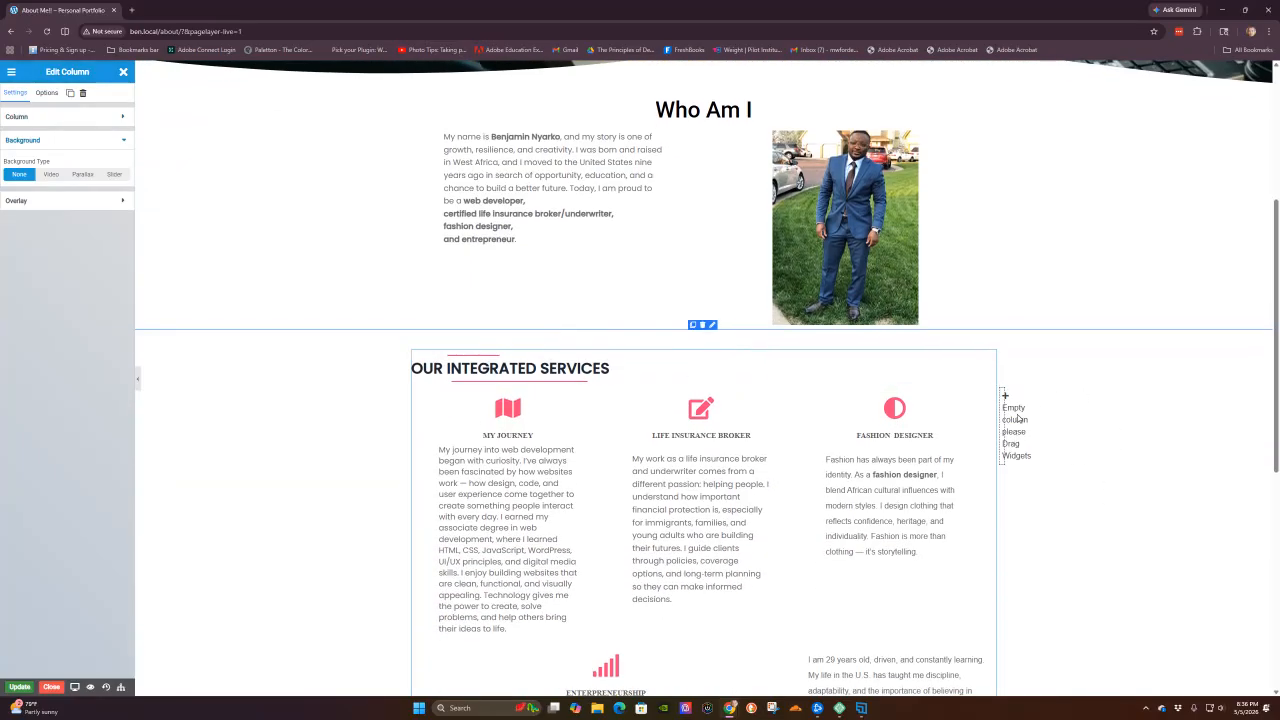
{"action": "left_click", "coordinate": [1013, 437]}
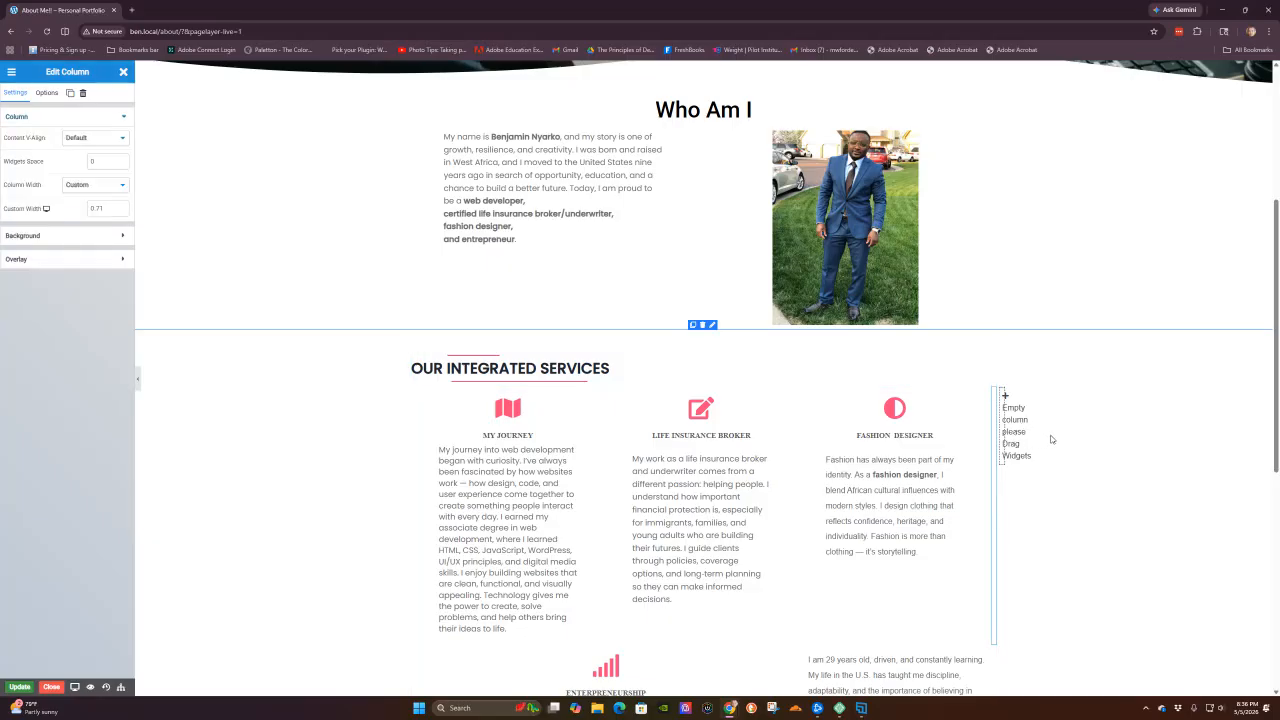
{"action": "scroll", "coordinate": [1050, 440], "scroll_direction": "down", "scroll_amount": 3}
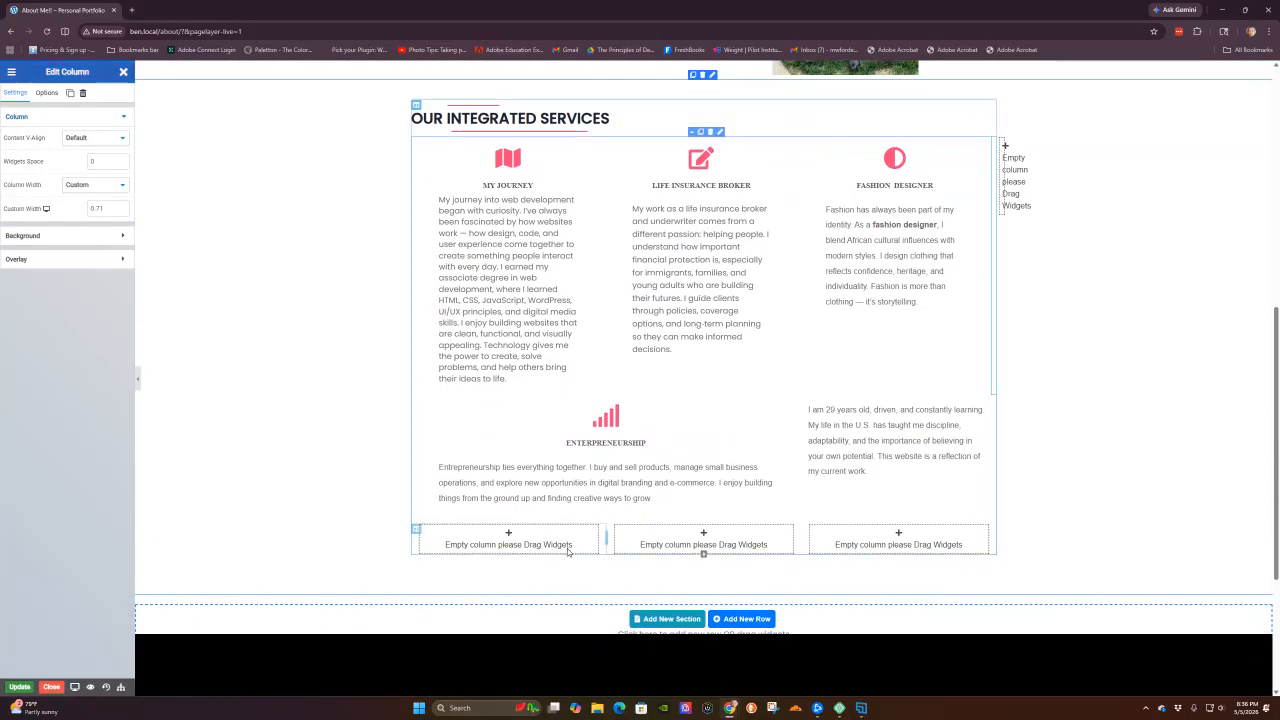
{"action": "left_click", "coordinate": [416, 531]}
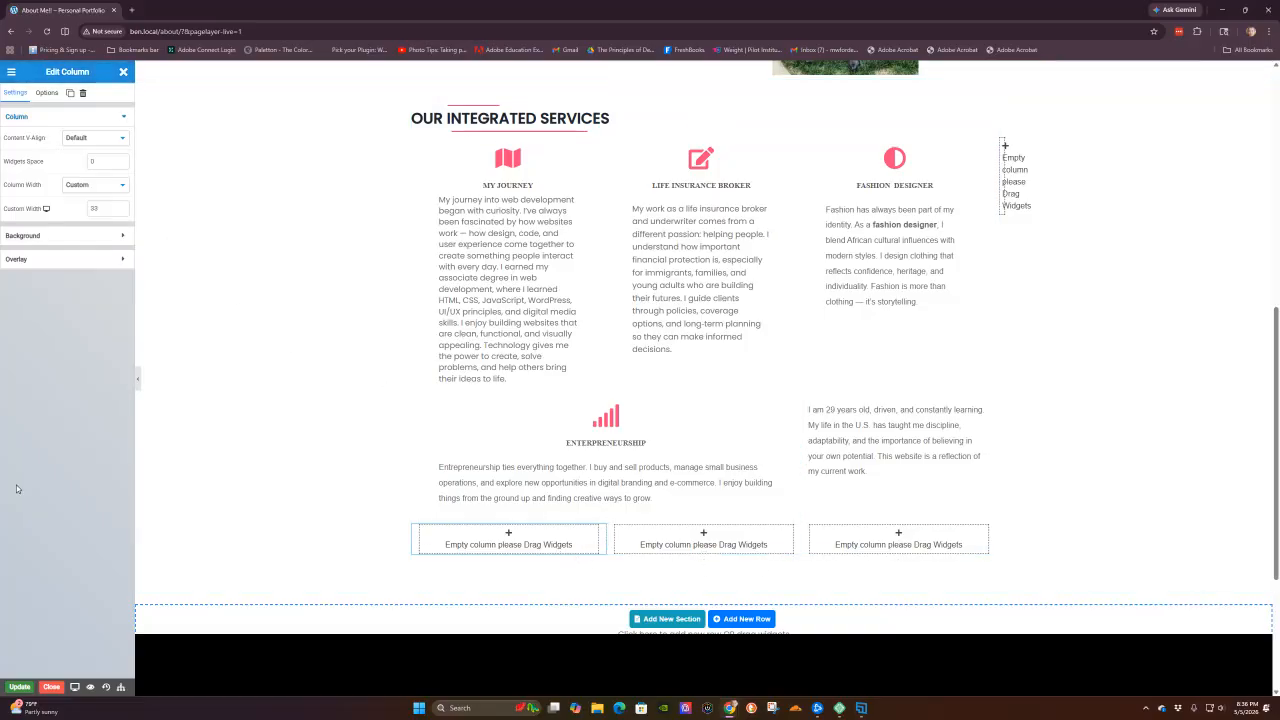
- Save the About Me!! page, look over its layout and close the page editor
{"action": "left_click", "coordinate": [17, 688]}
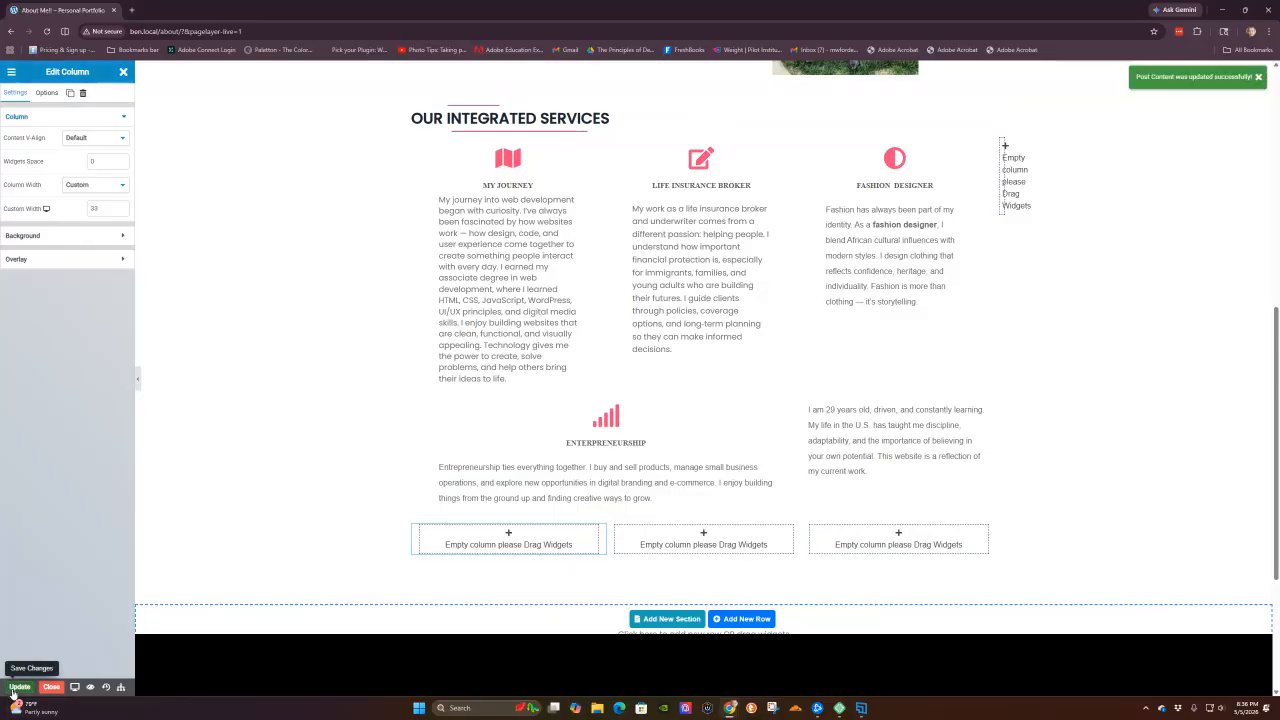
{"action": "scroll", "coordinate": [1010, 289], "scroll_direction": "up", "scroll_amount": 5}
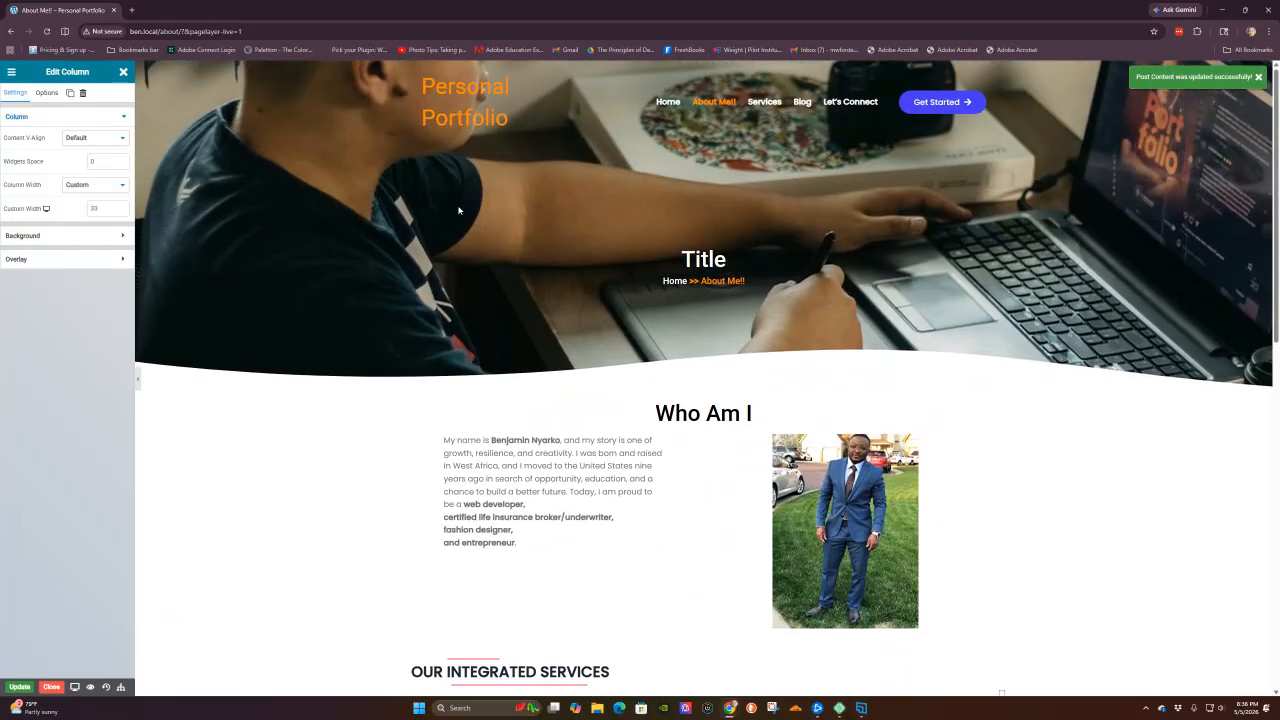
{"action": "scroll", "coordinate": [205, 458], "scroll_direction": "down", "scroll_amount": 1}
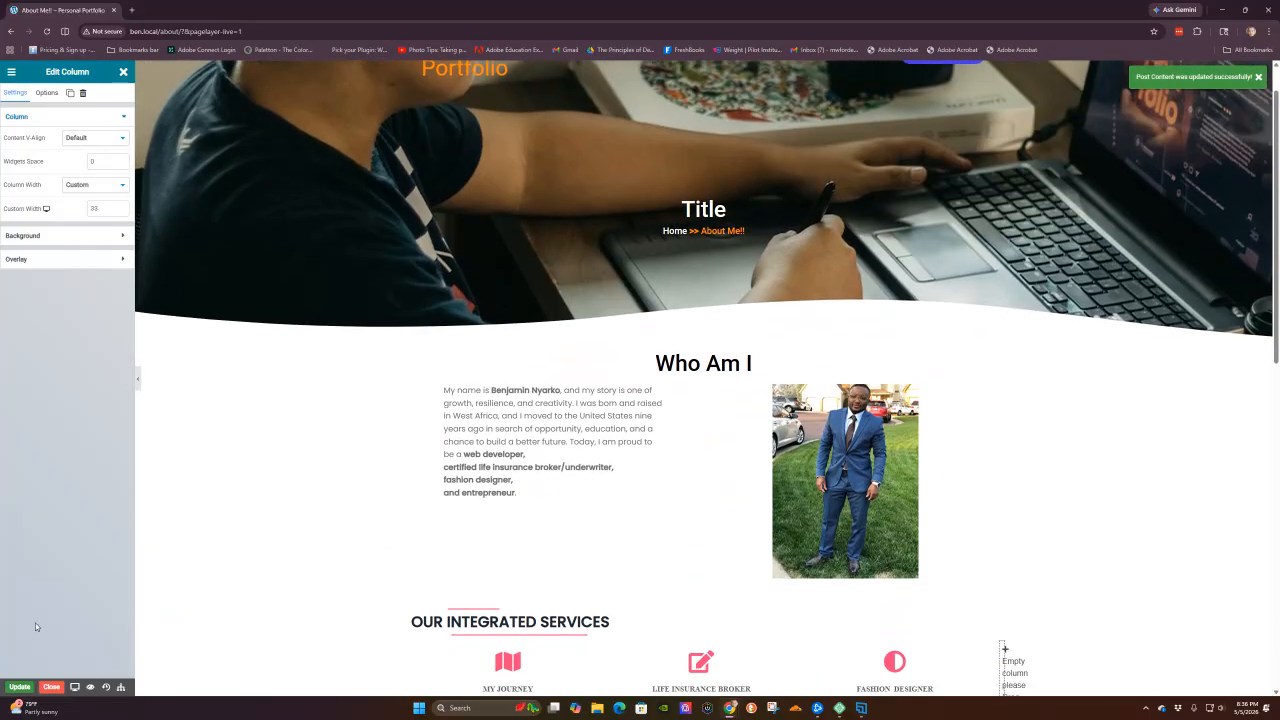
{"action": "left_click", "coordinate": [49, 688]}
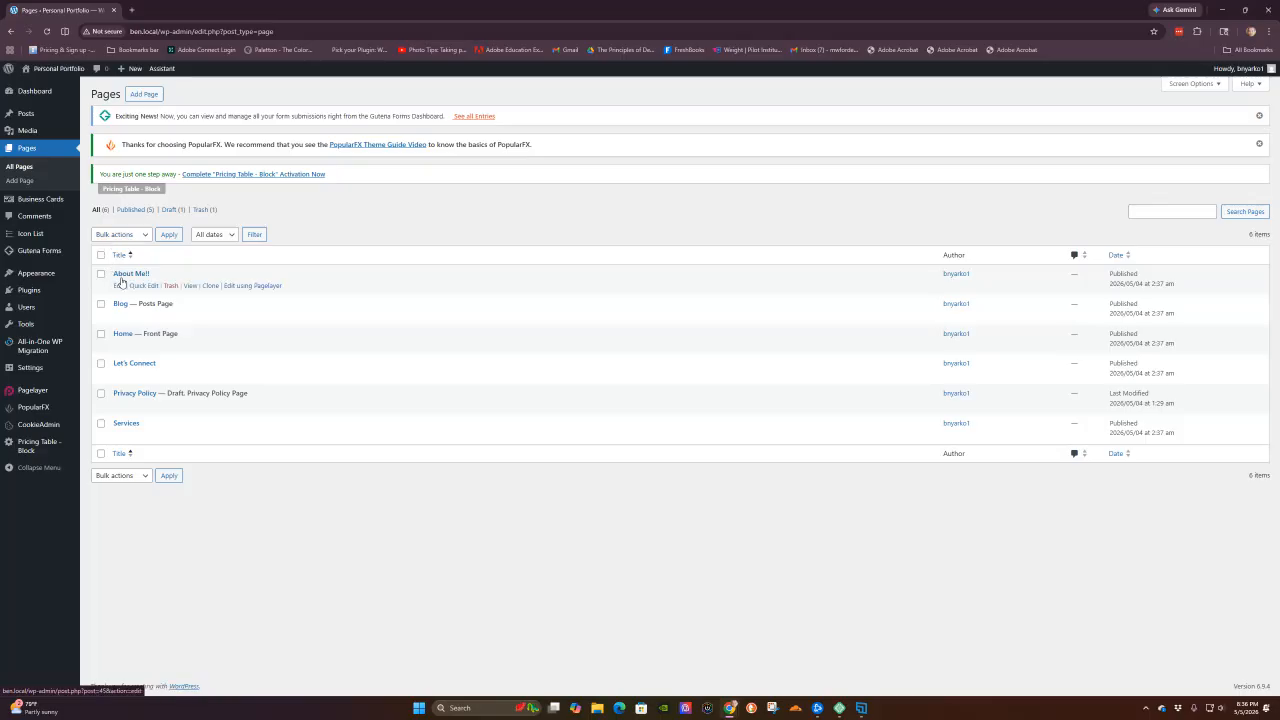
- View the published About Me!! page and examine how the services, Enterpreneurship and closing summary sections are laid out
{"action": "left_click", "coordinate": [191, 287]}
{"action": "scroll", "coordinate": [650, 353], "scroll_direction": "down", "scroll_amount": 4}
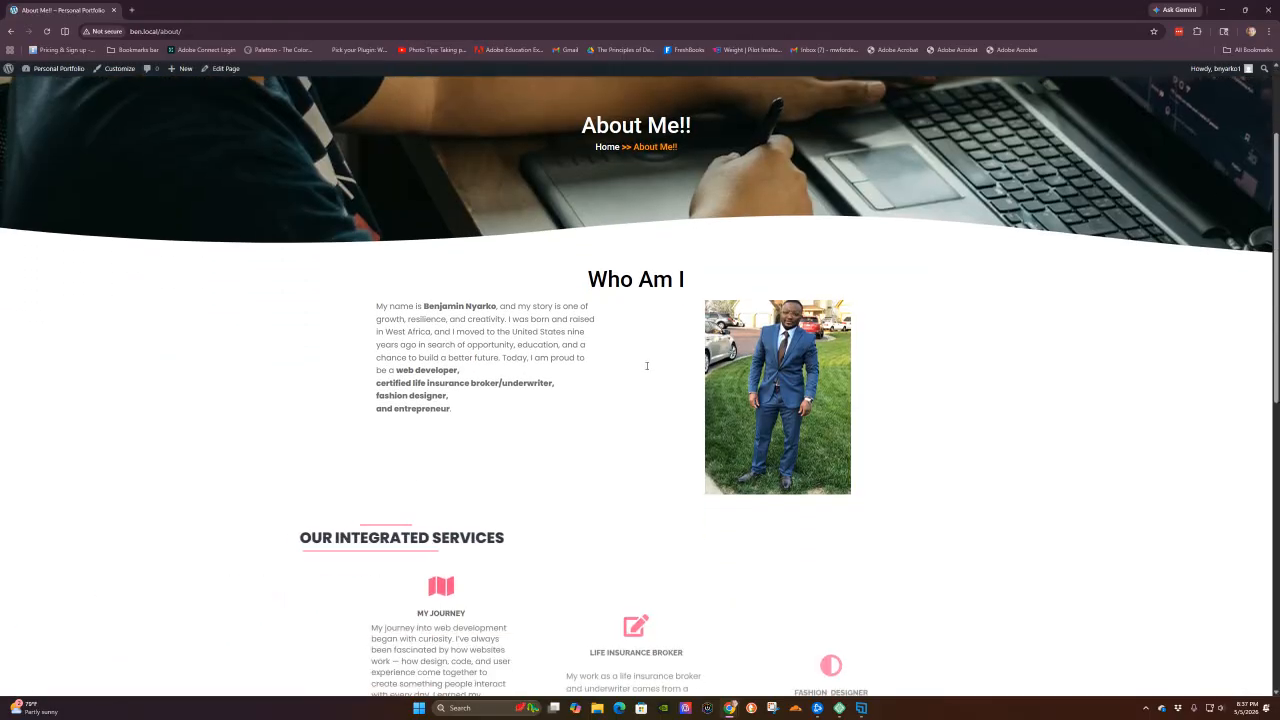
{"action": "scroll", "coordinate": [642, 360], "scroll_direction": "down", "scroll_amount": 3}
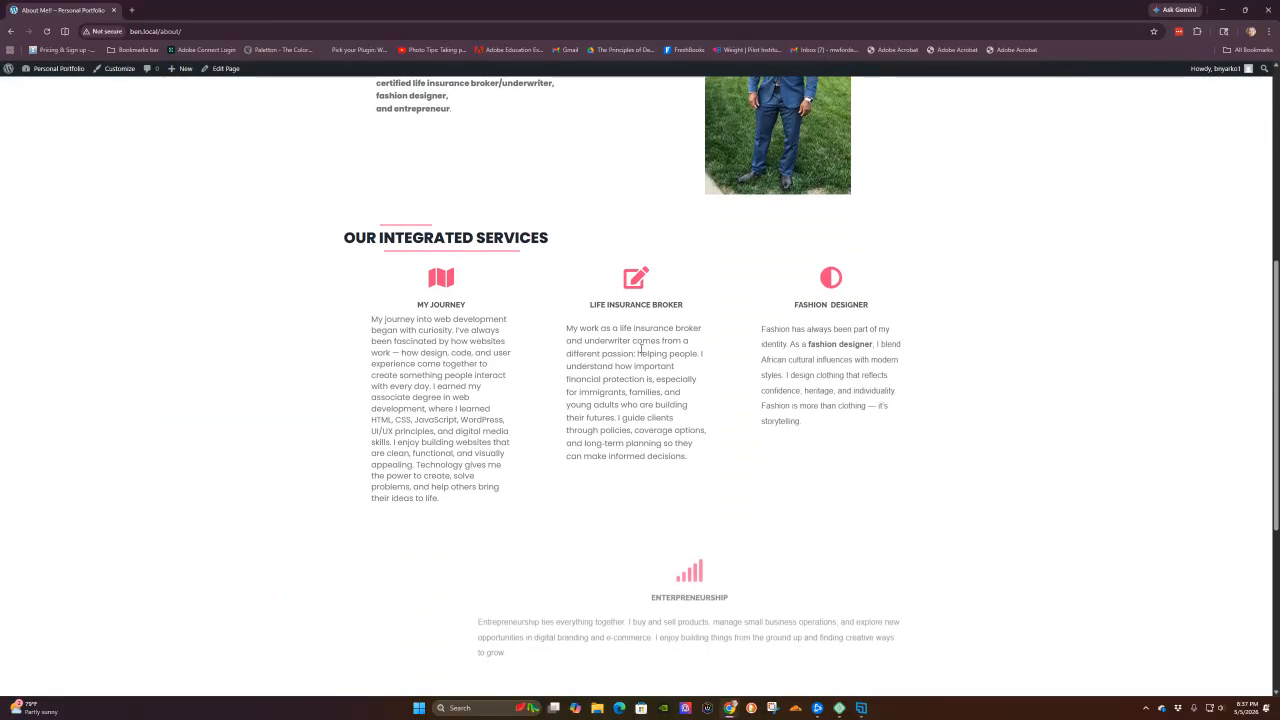
{"action": "scroll", "coordinate": [641, 349], "scroll_direction": "down", "scroll_amount": 2}
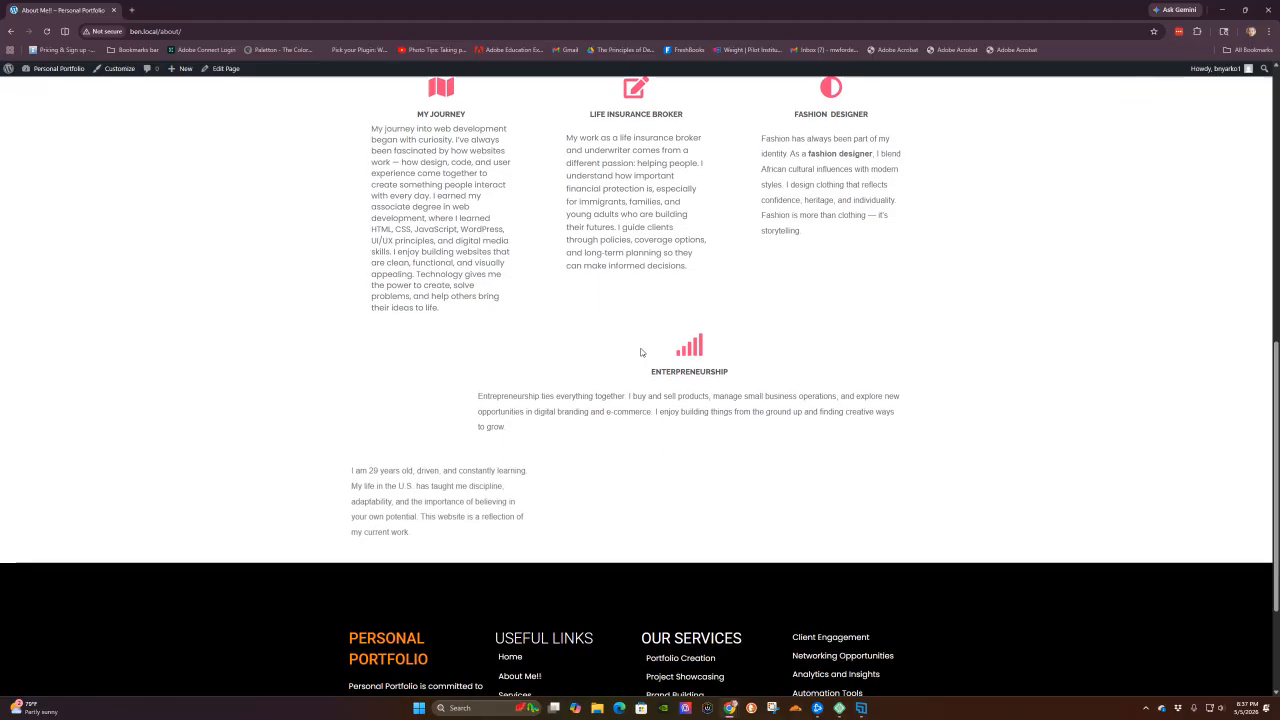
{"action": "scroll", "coordinate": [695, 424], "scroll_direction": "up", "scroll_amount": 1}
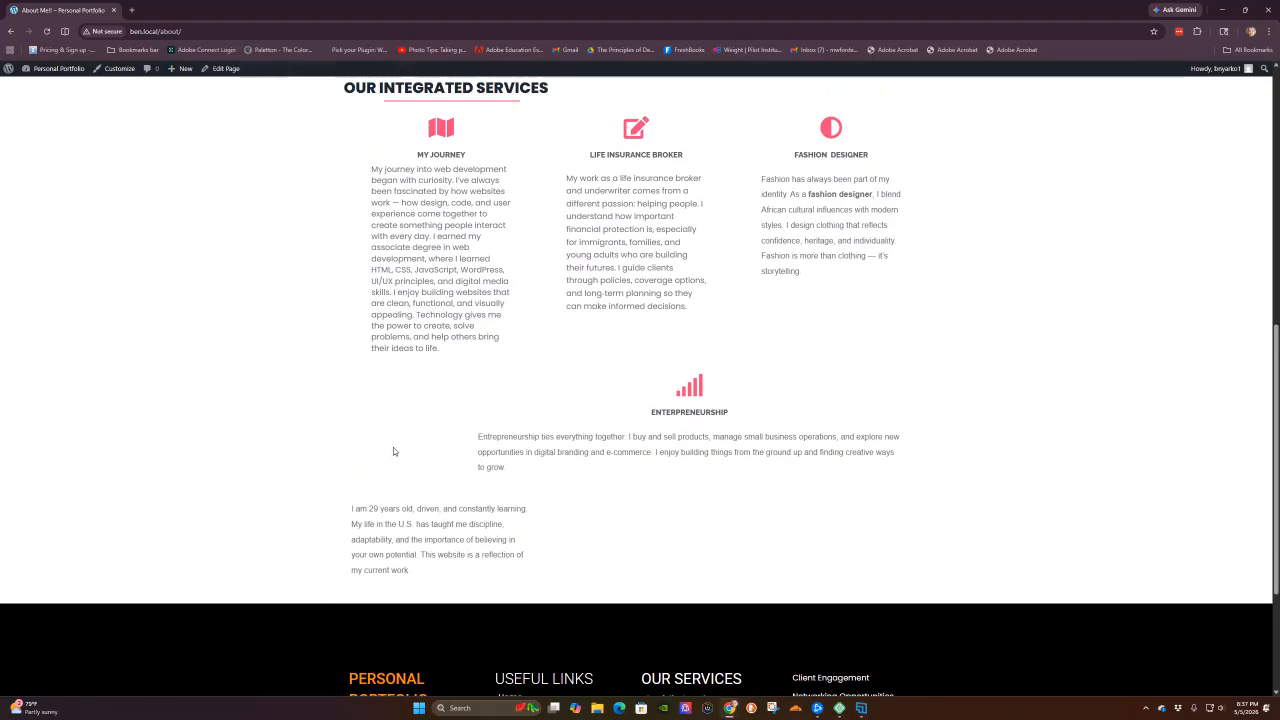
{"action": "scroll", "coordinate": [715, 438], "scroll_direction": "down", "scroll_amount": 1}
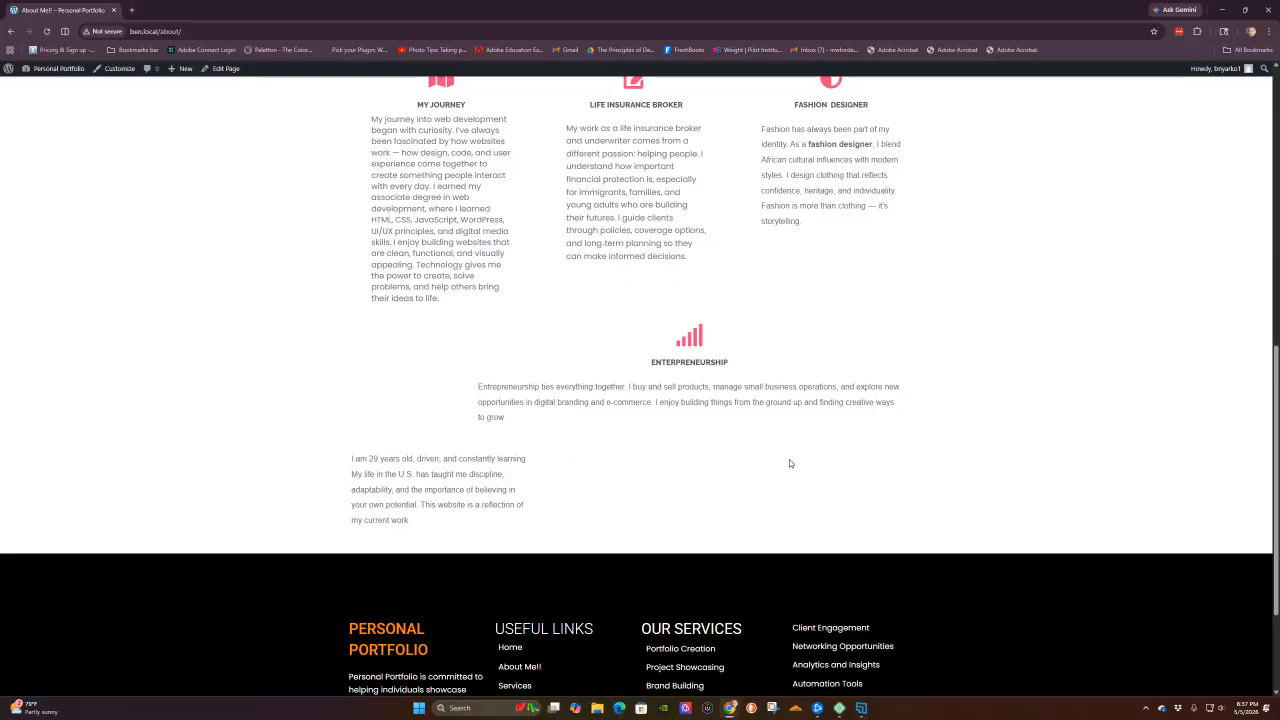
{"action": "scroll", "coordinate": [859, 450], "scroll_direction": "up", "scroll_amount": 4}
{"action": "scroll", "coordinate": [859, 450], "scroll_direction": "up", "scroll_amount": 8}
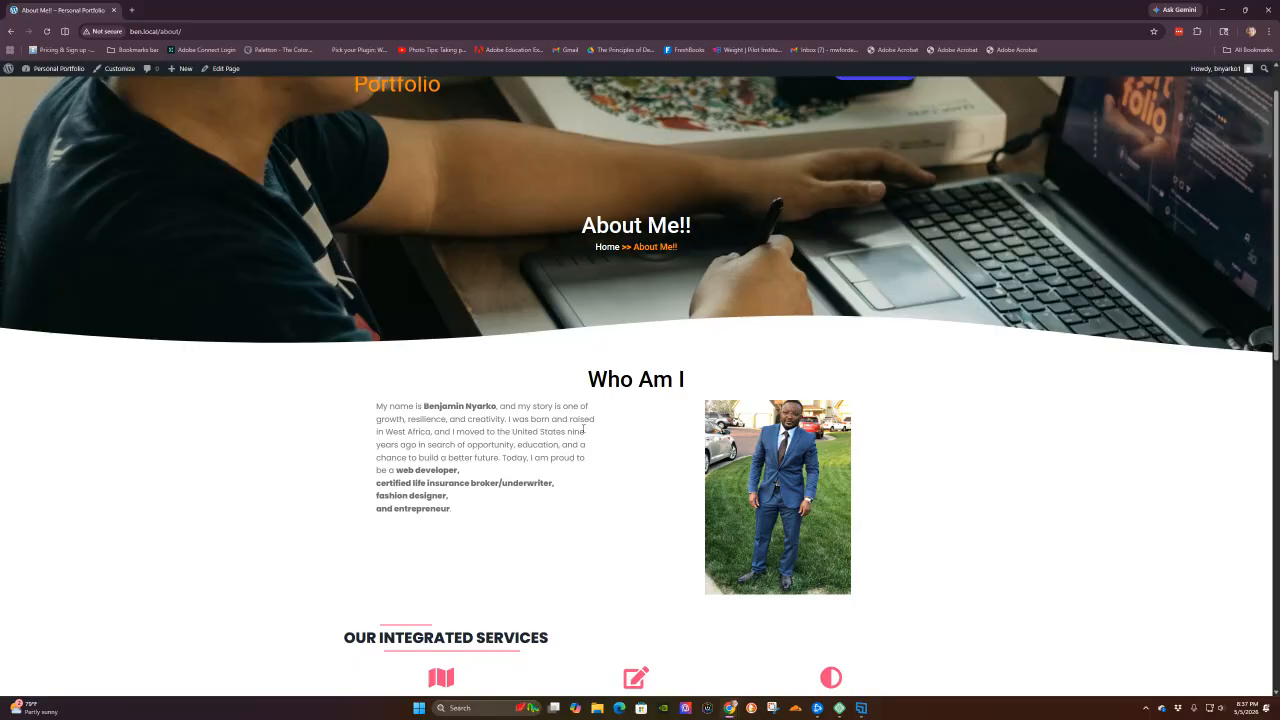
{"action": "scroll", "coordinate": [660, 440], "scroll_direction": "down", "scroll_amount": 11}
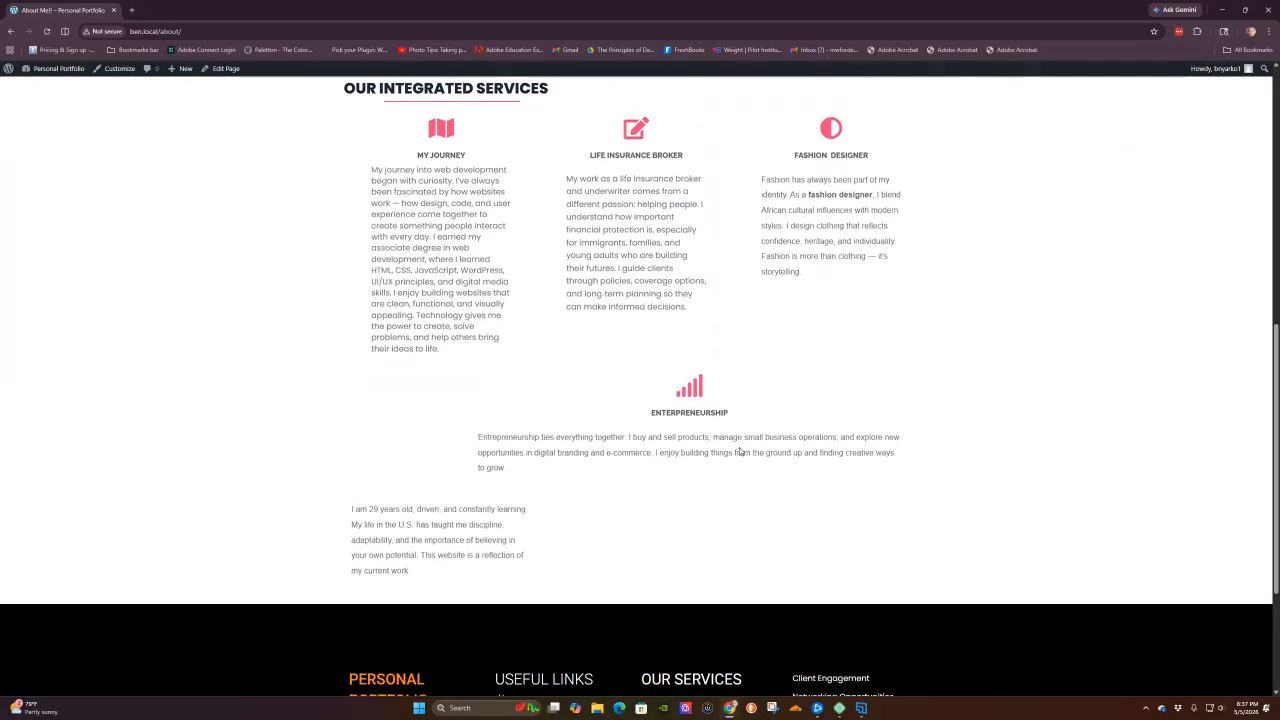
{"action": "scroll", "coordinate": [740, 450], "scroll_direction": "up", "scroll_amount": 1}
{"action": "scroll", "coordinate": [816, 438], "scroll_direction": "up", "scroll_amount": 4}
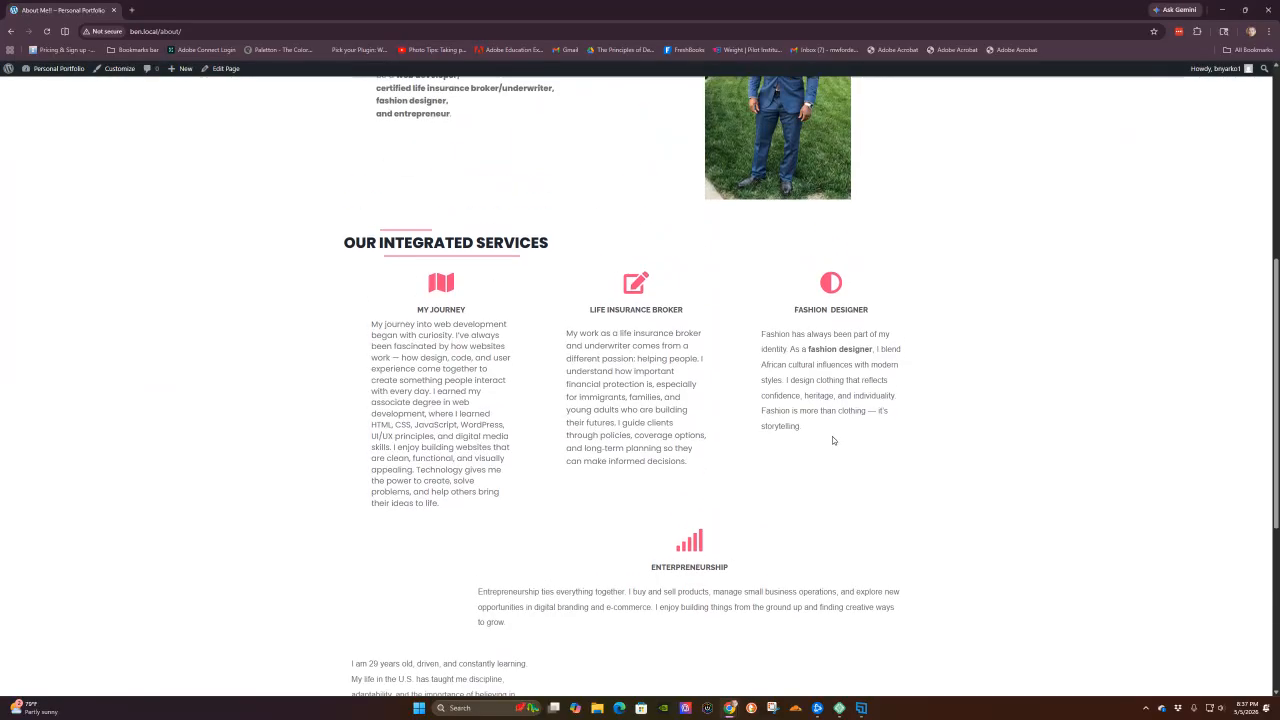
{"action": "scroll", "coordinate": [649, 463], "scroll_direction": "down", "scroll_amount": 2}
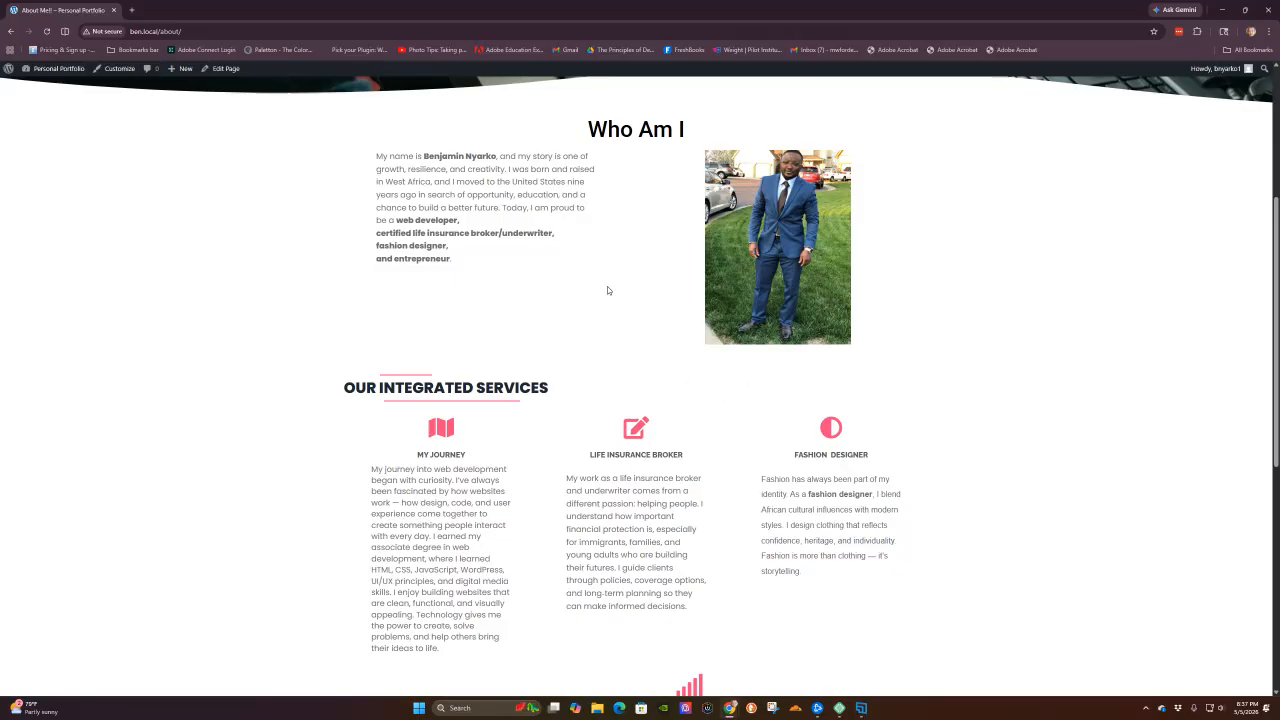
- Reopen the About Me!! page for editing in Pagelayer, leaving the block editor without saving
{"action": "left_click", "coordinate": [224, 70]}
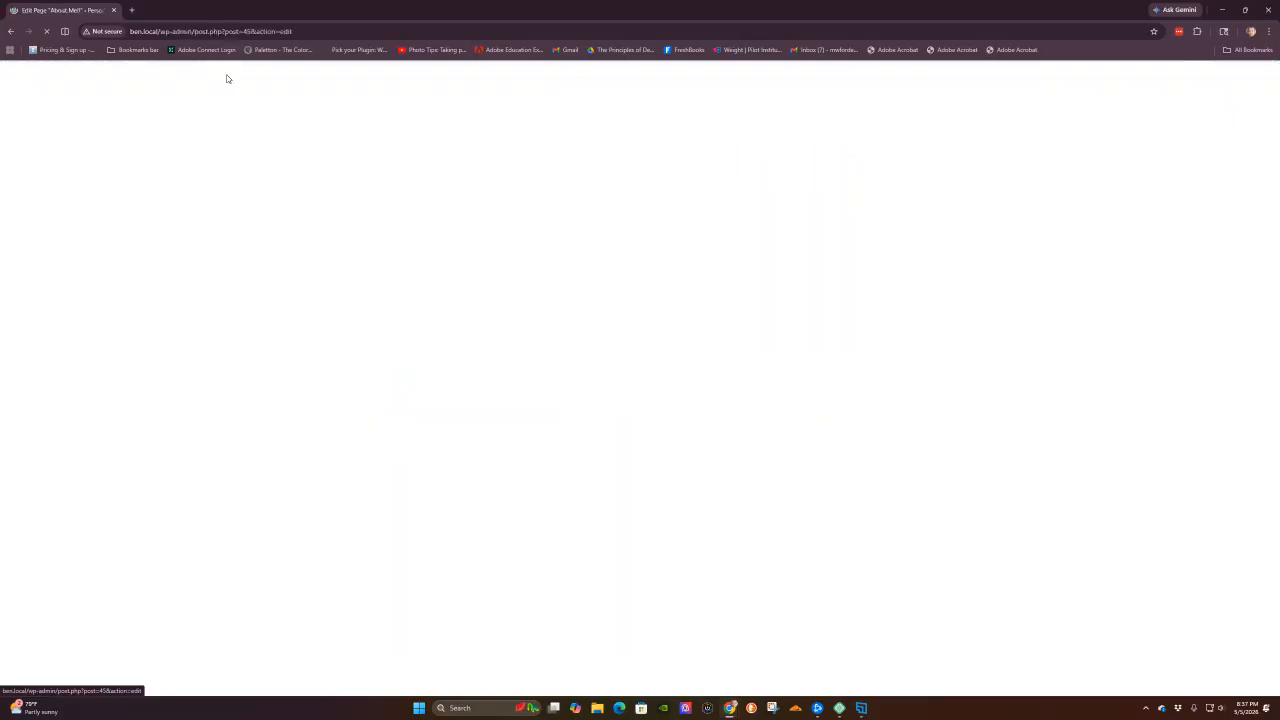
{"action": "left_click", "coordinate": [160, 78]}
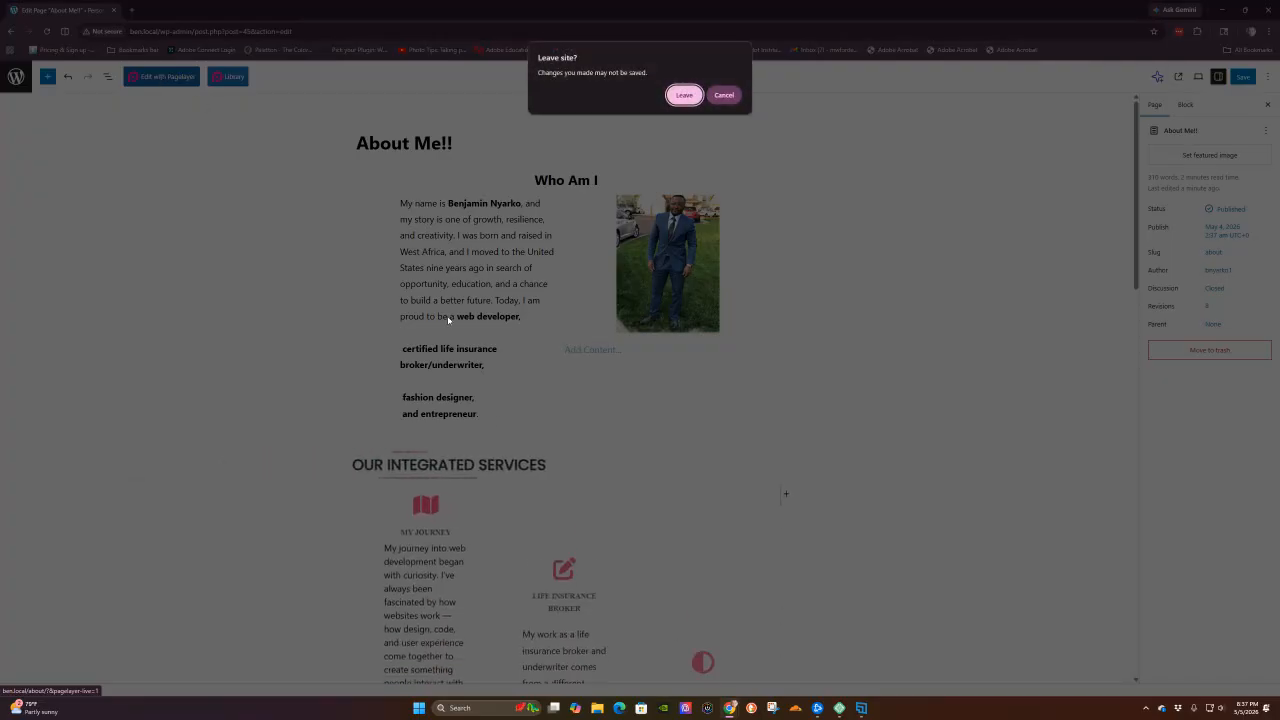
{"action": "left_click", "coordinate": [684, 95]}
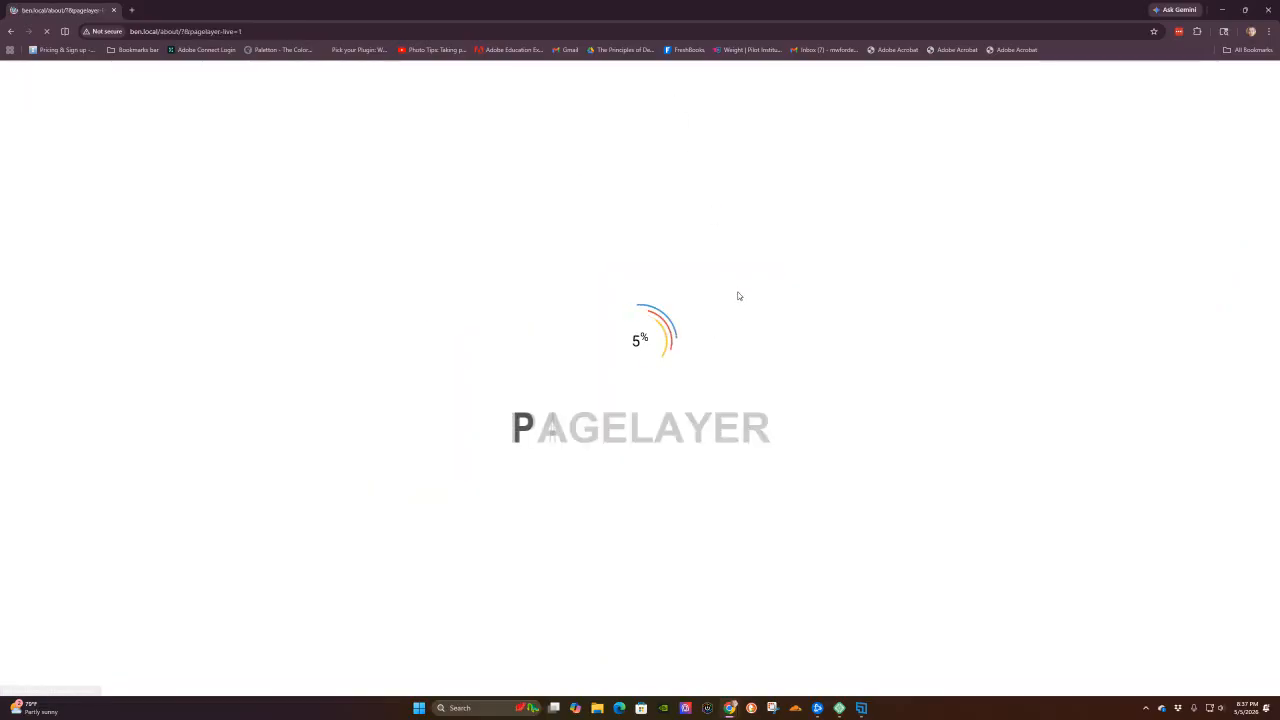
- Add a new row below the services section and place a Column widget in it to make two equal columns
{"action": "scroll", "coordinate": [629, 505], "scroll_direction": "down", "scroll_amount": 1}
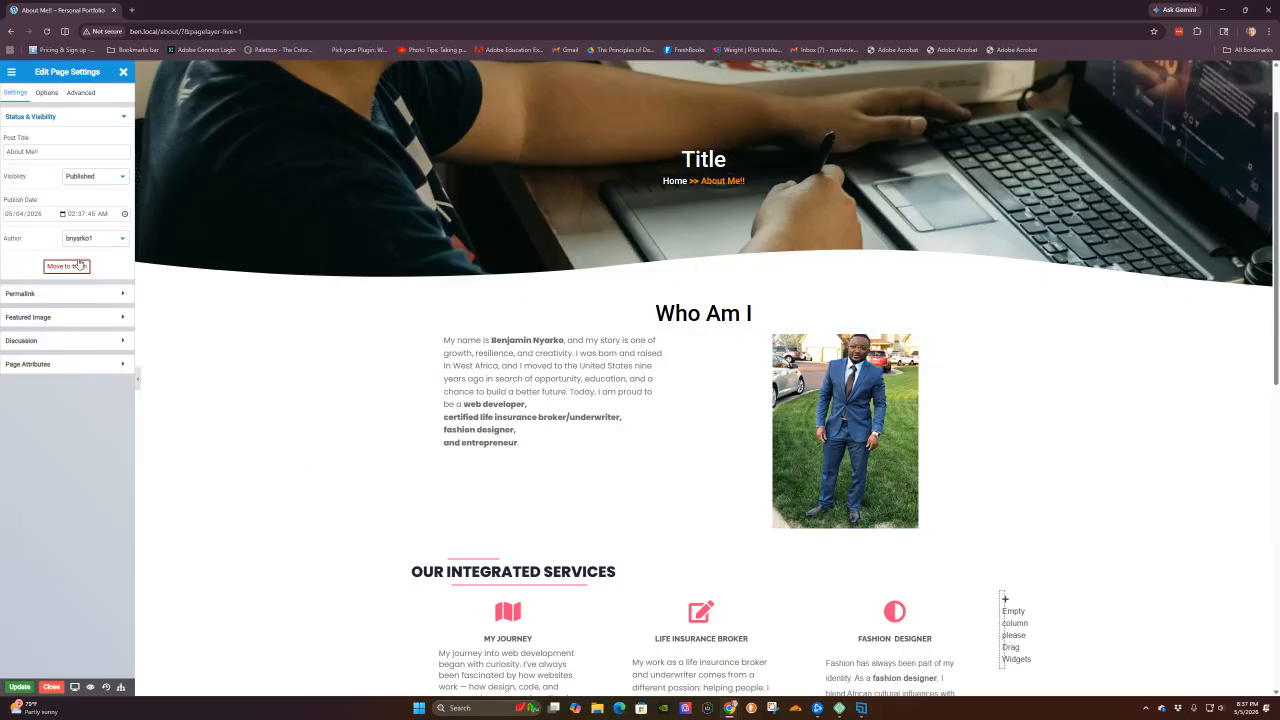
{"action": "scroll", "coordinate": [700, 550], "scroll_direction": "down", "scroll_amount": 6}
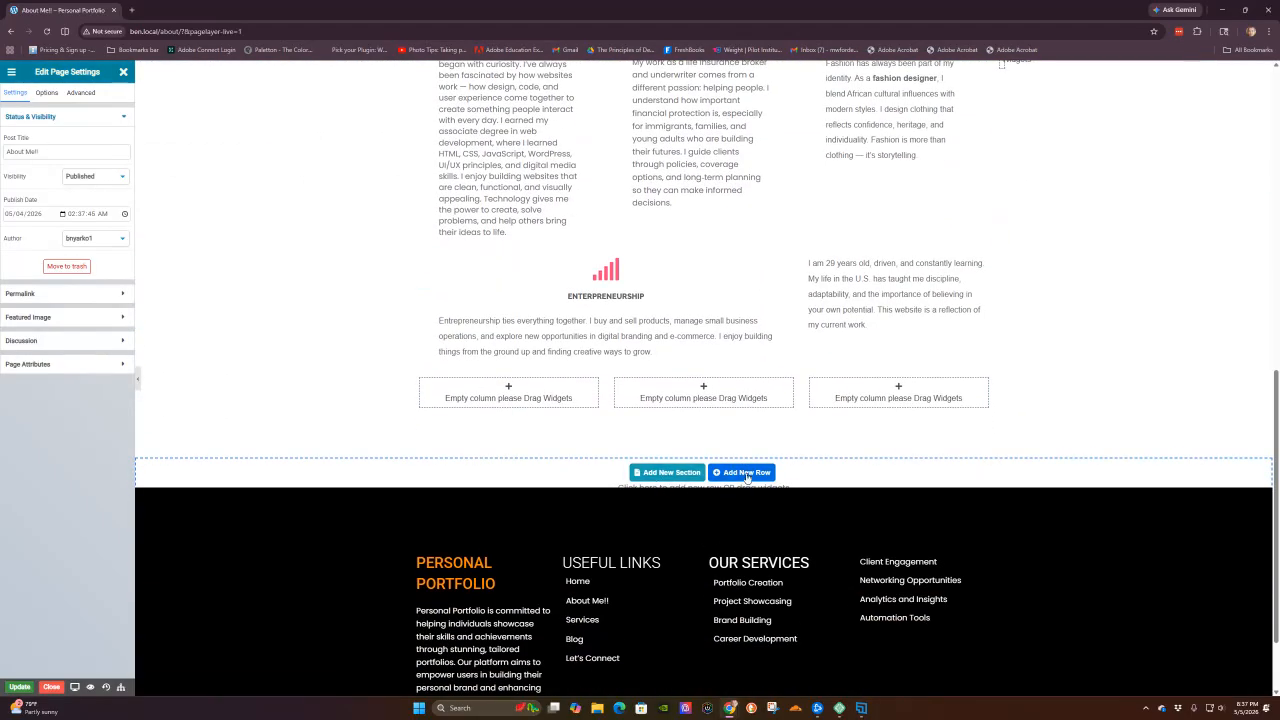
{"action": "left_click", "coordinate": [747, 474]}
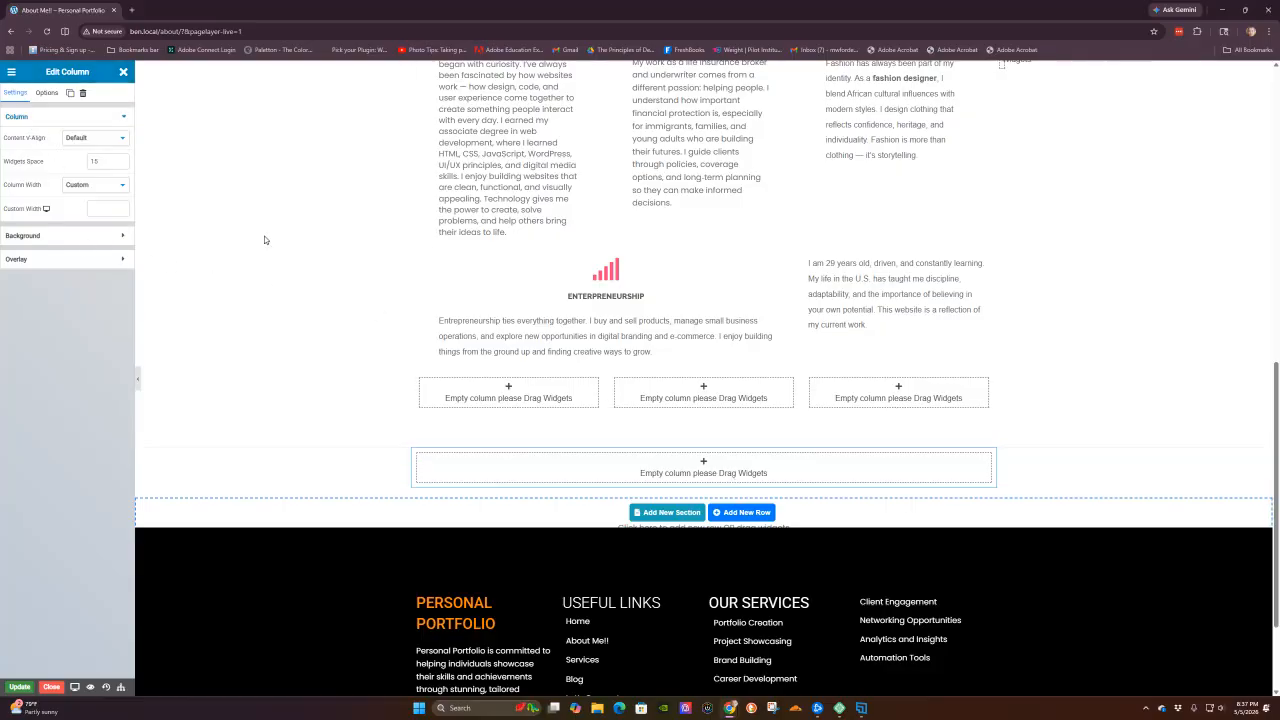
{"action": "left_click", "coordinate": [704, 464]}
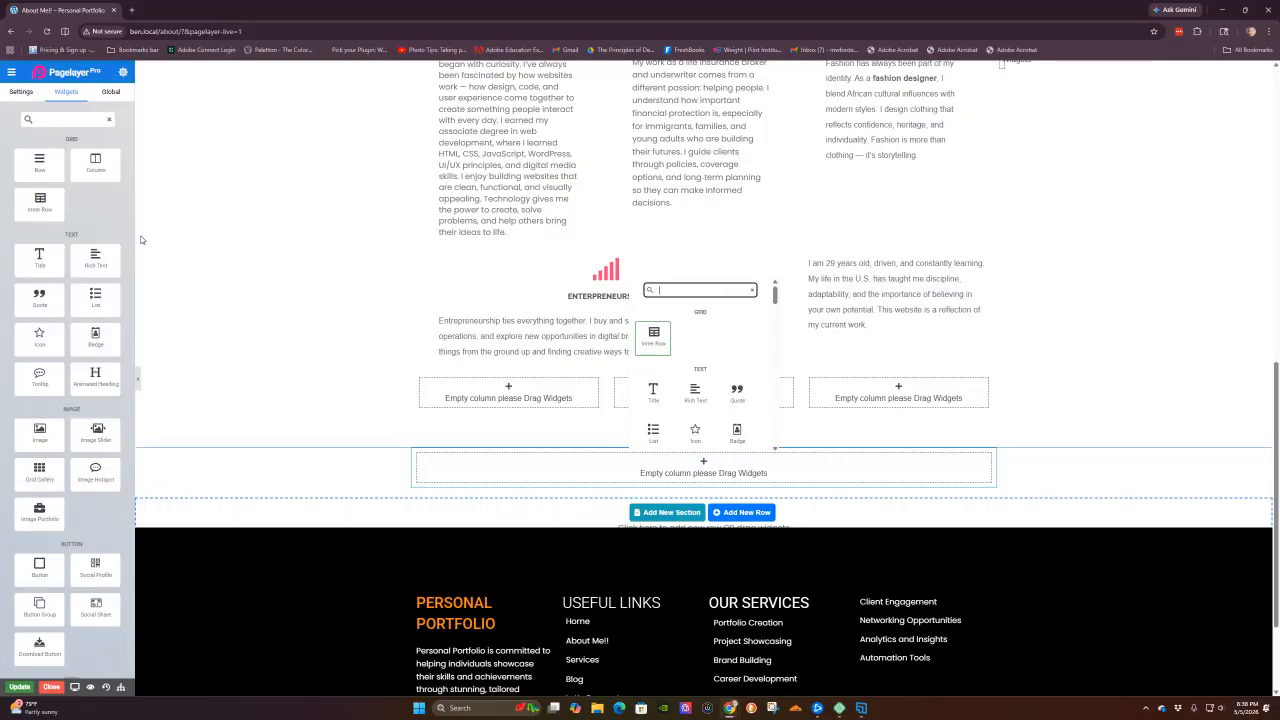
{"action": "left_click", "coordinate": [98, 161]}
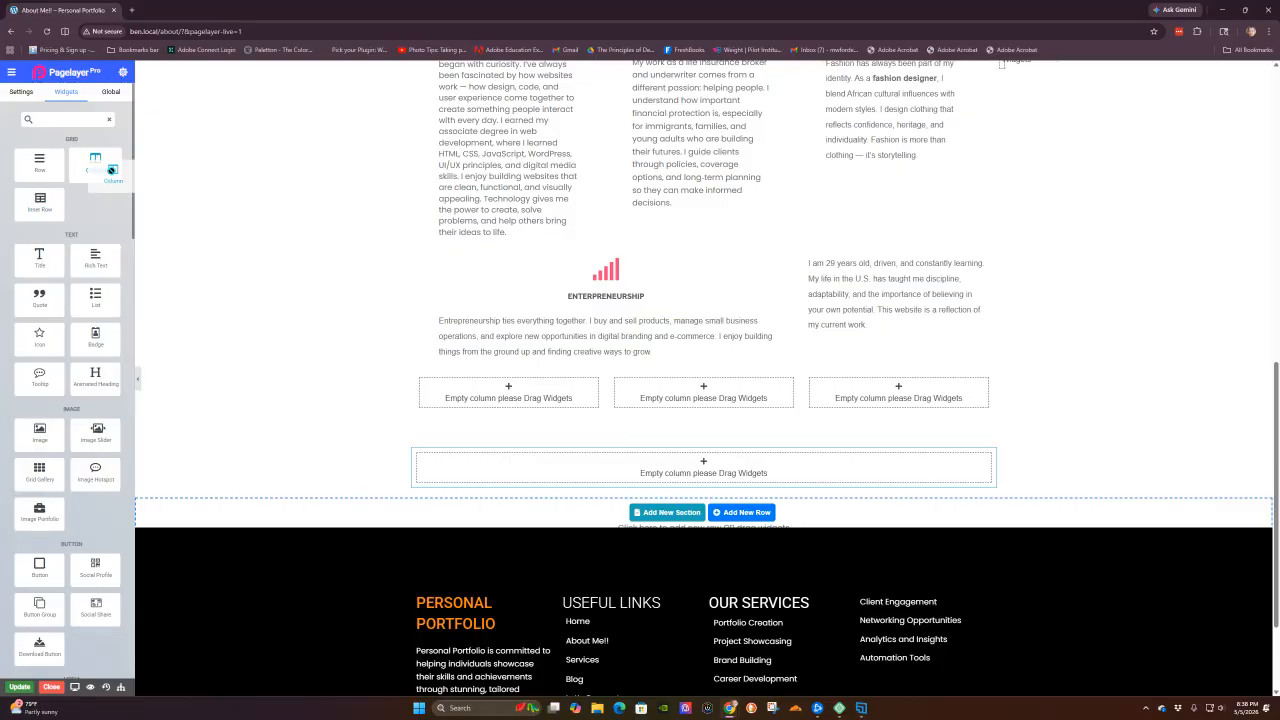
{"action": "left_click_drag", "start_coordinate": [96, 161], "coordinate": [689, 468]}
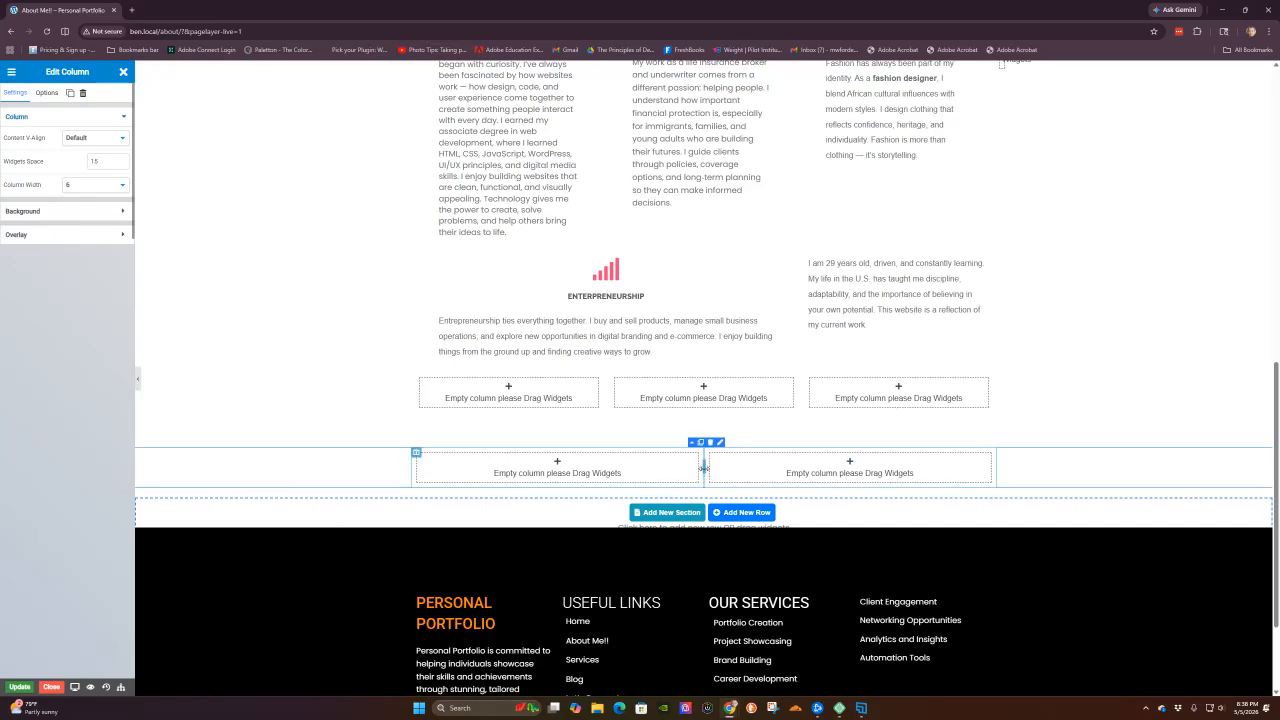
- Narrow the new row's first column to about 34% and move the Enterpreneurship box into the wider second column
{"action": "left_click_drag", "start_coordinate": [703, 470], "coordinate": [612, 467]}
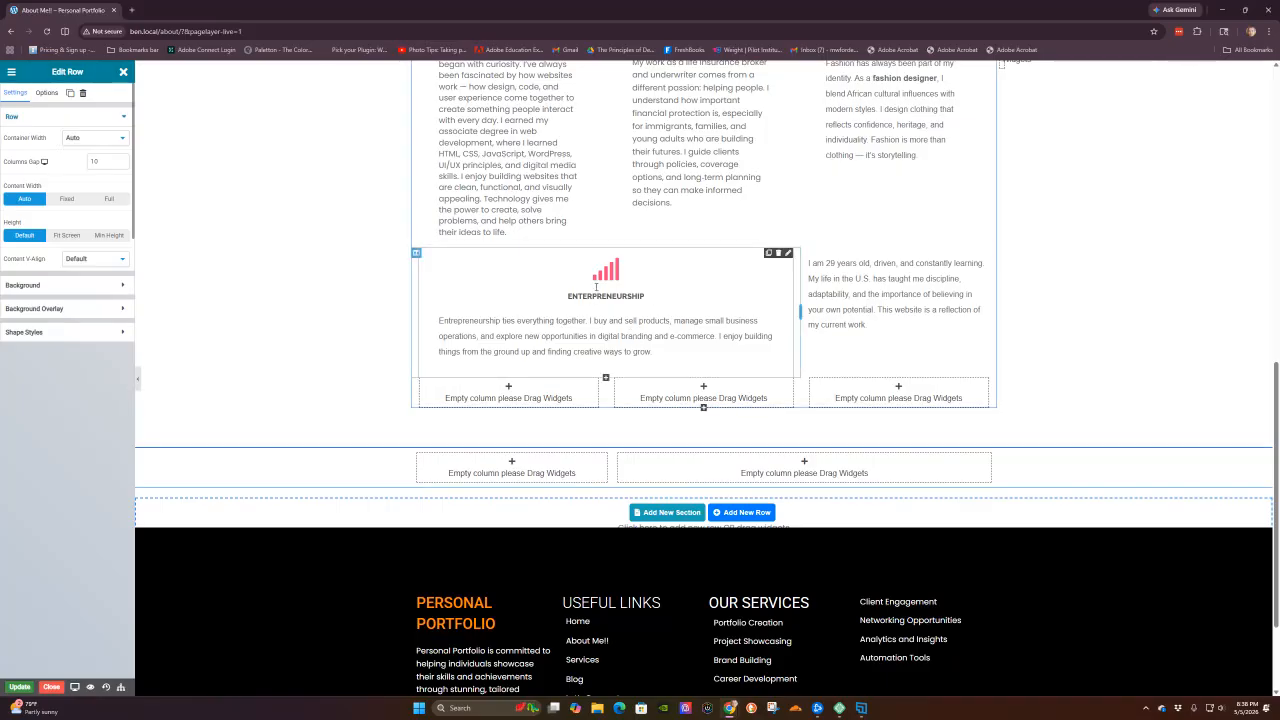
{"action": "mouse_move", "coordinate": [613, 286]}
{"action": "left_mouse_down"}
{"action": "mouse_move", "coordinate": [751, 410]}
{"action": "mouse_move", "coordinate": [797, 460]}
{"action": "mouse_move", "coordinate": [790, 468]}
{"action": "left_mouse_up"}
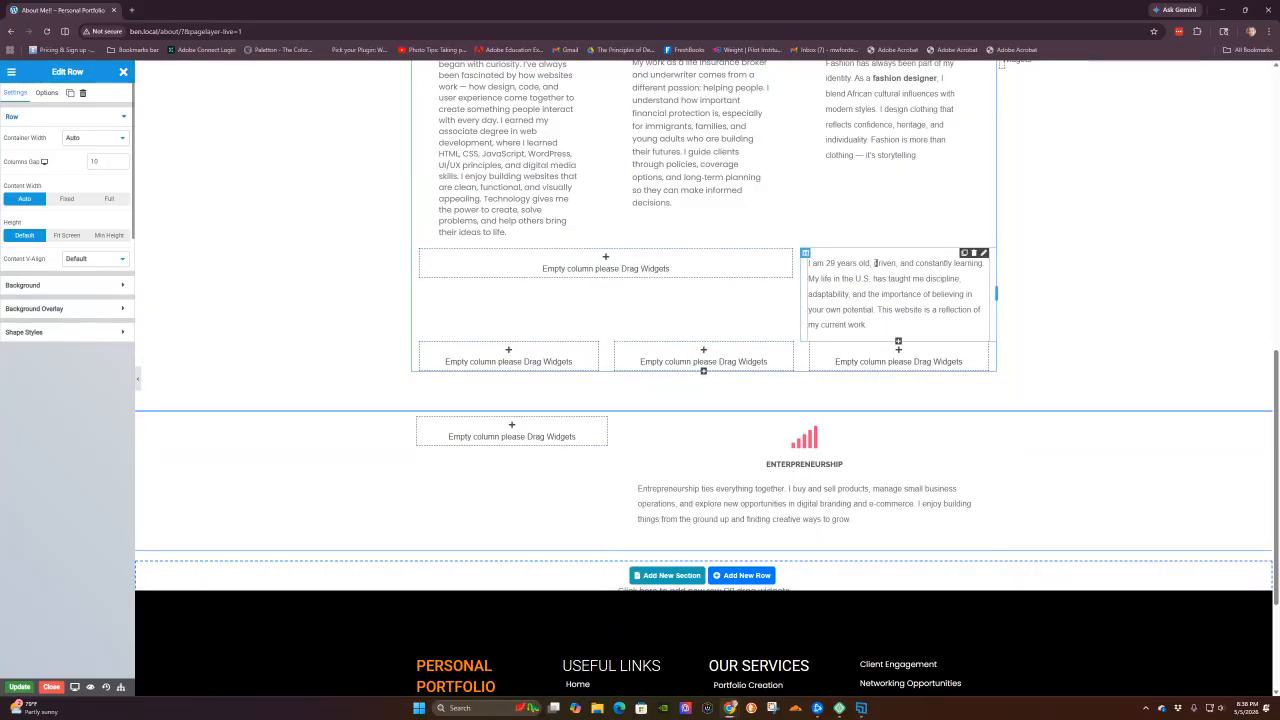
- Try to move the personal summary text into the new row's empty first column and save the page
{"action": "left_click_drag", "start_coordinate": [874, 263], "coordinate": [900, 337]}
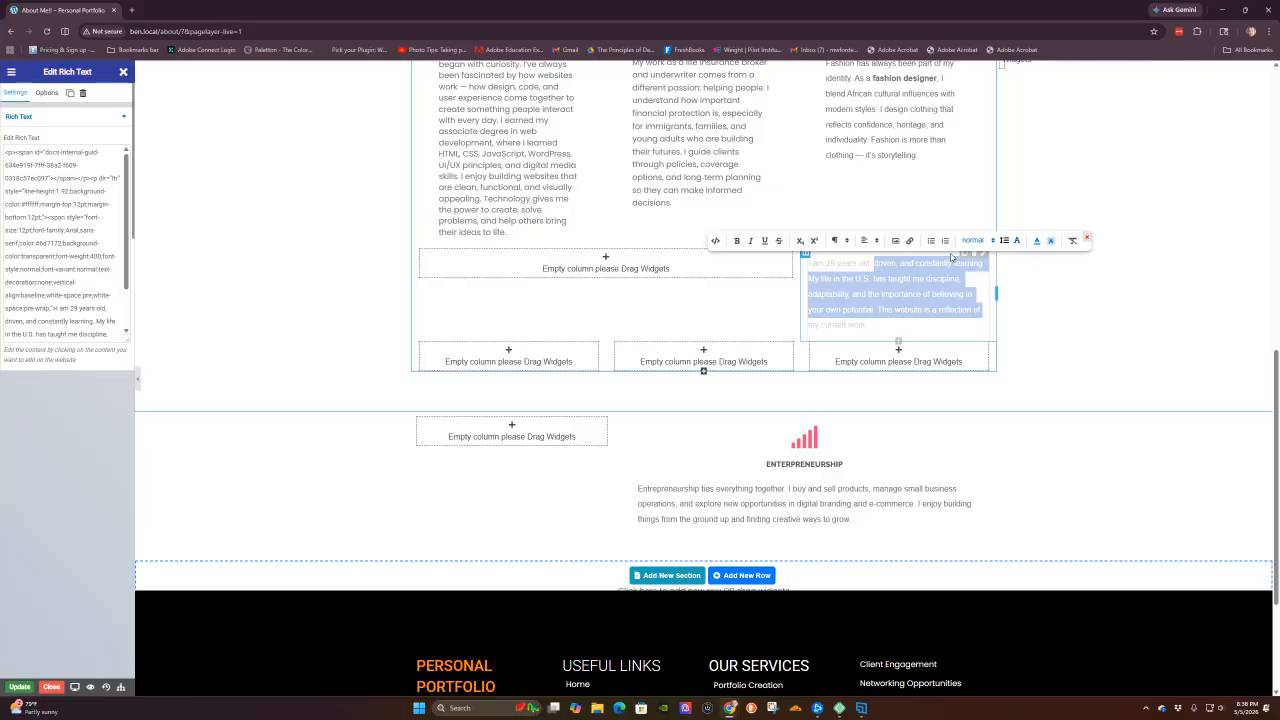
{"action": "left_click", "coordinate": [950, 254]}
{"action": "left_click", "coordinate": [947, 433]}
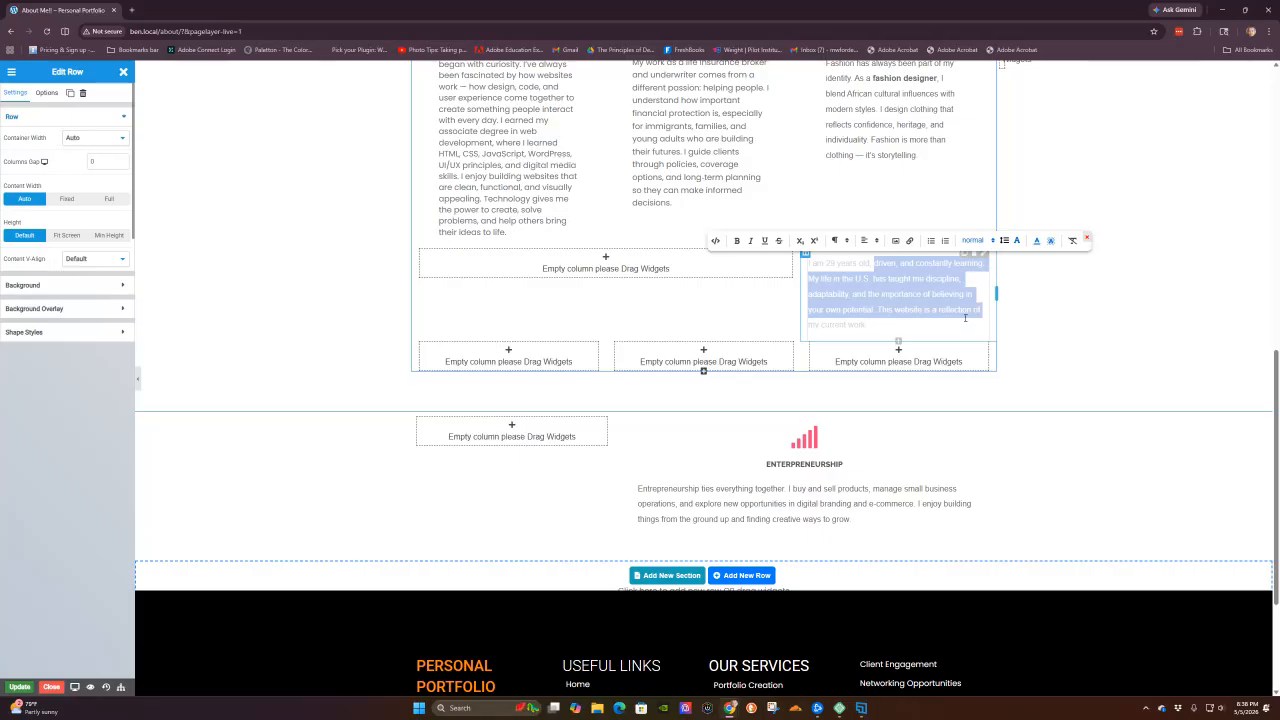
{"action": "left_click", "coordinate": [566, 501]}
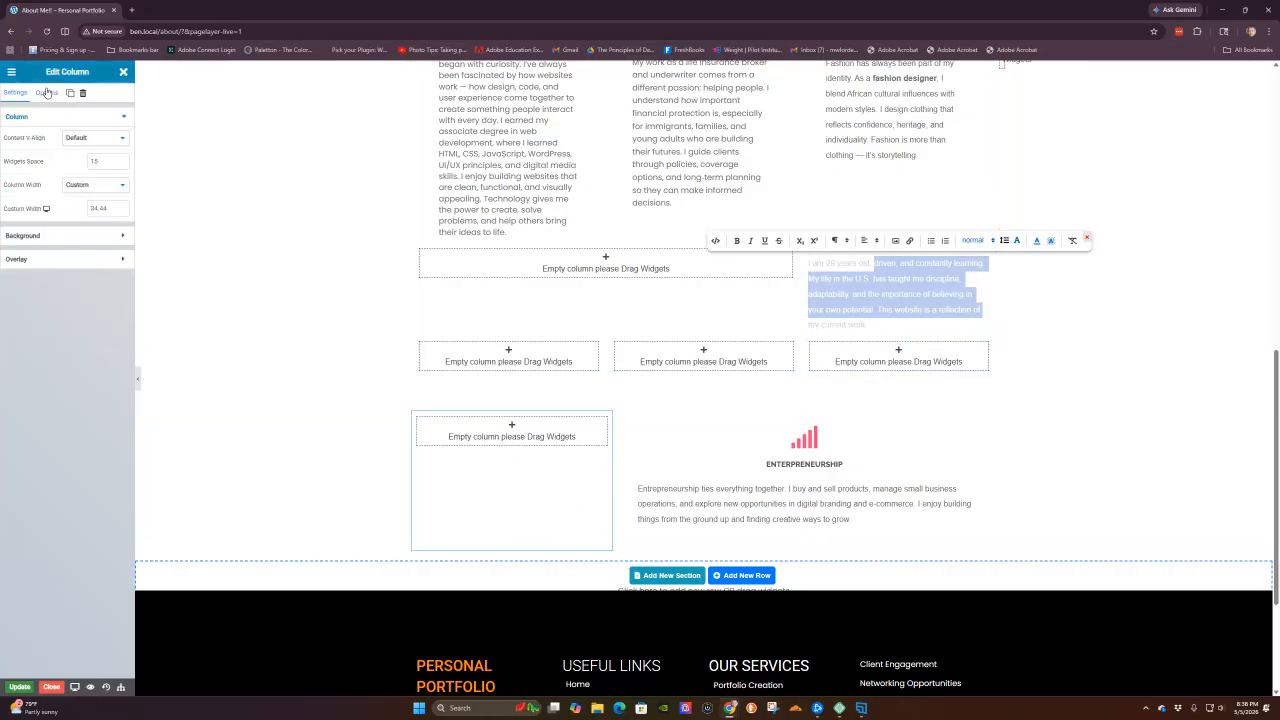
{"action": "left_click", "coordinate": [19, 687]}
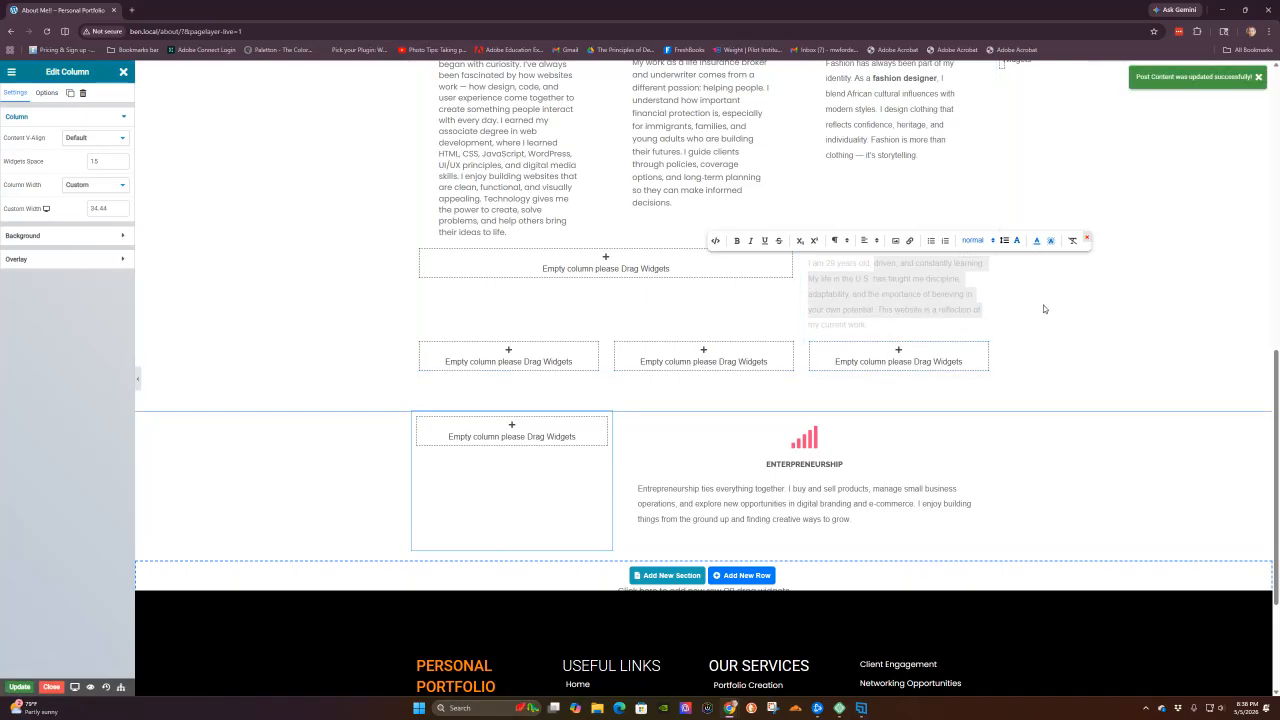
{"action": "left_click", "coordinate": [975, 298]}
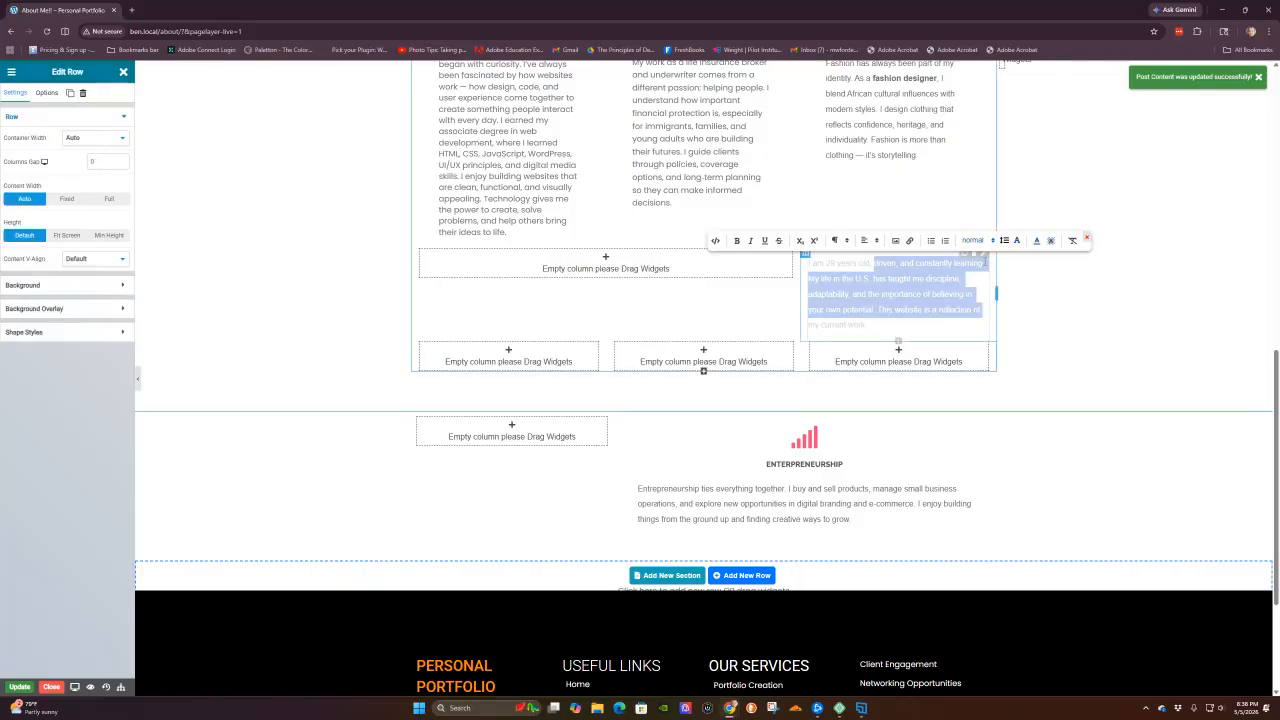
{"action": "left_click", "coordinate": [985, 256]}
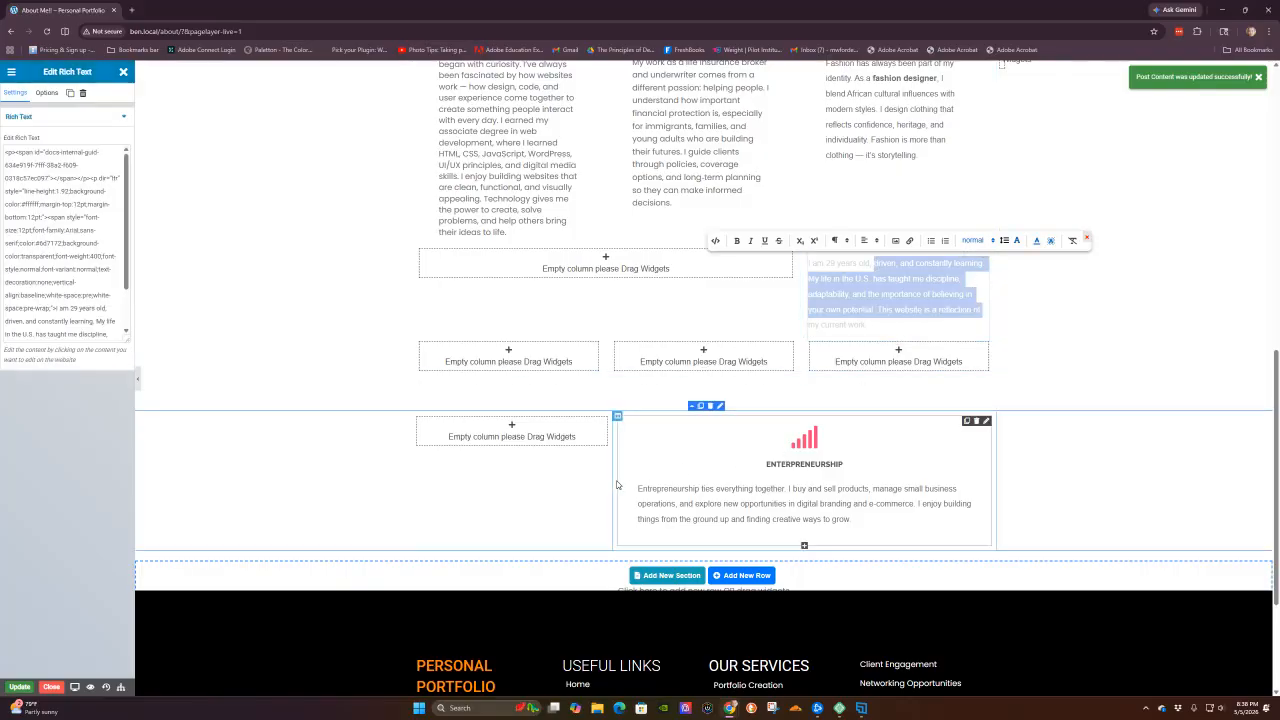
- Widen the new row's first column to about 63% and move the Enterpreneurship box into it
{"action": "left_click_drag", "start_coordinate": [613, 481], "coordinate": [784, 482]}
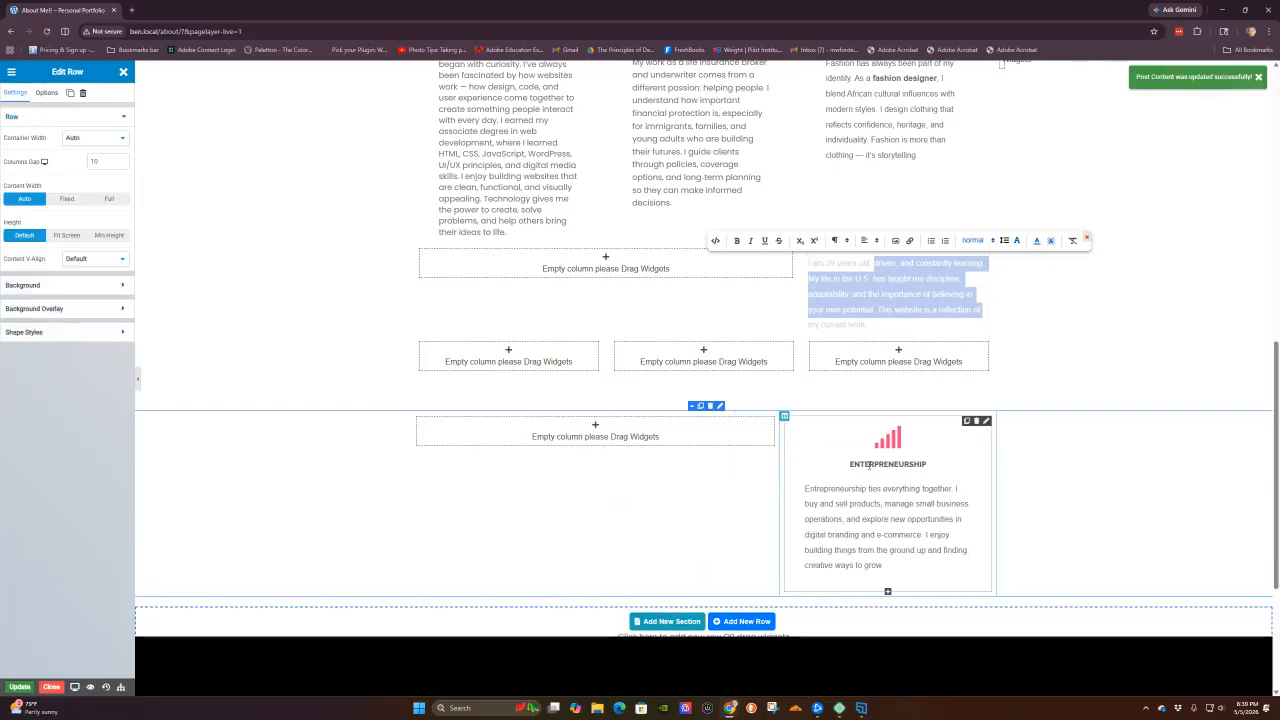
{"action": "left_click", "coordinate": [890, 442]}
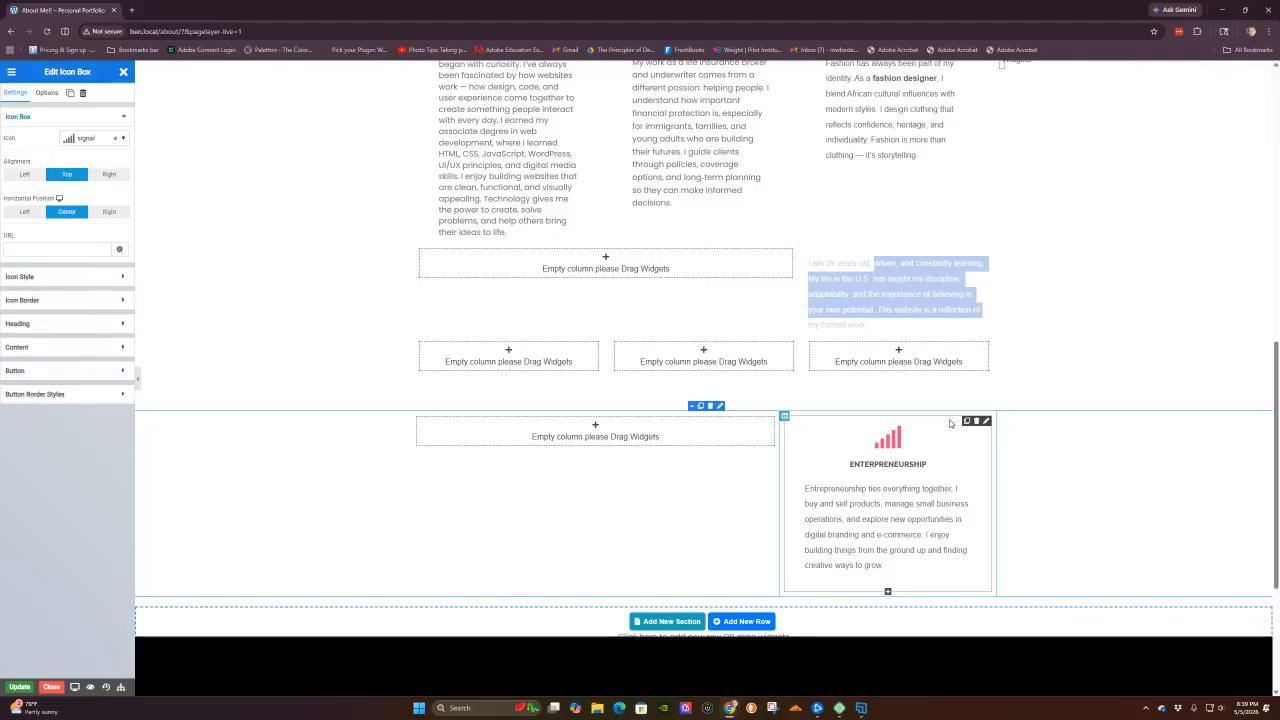
{"action": "left_click_drag", "start_coordinate": [967, 422], "coordinate": [665, 445]}
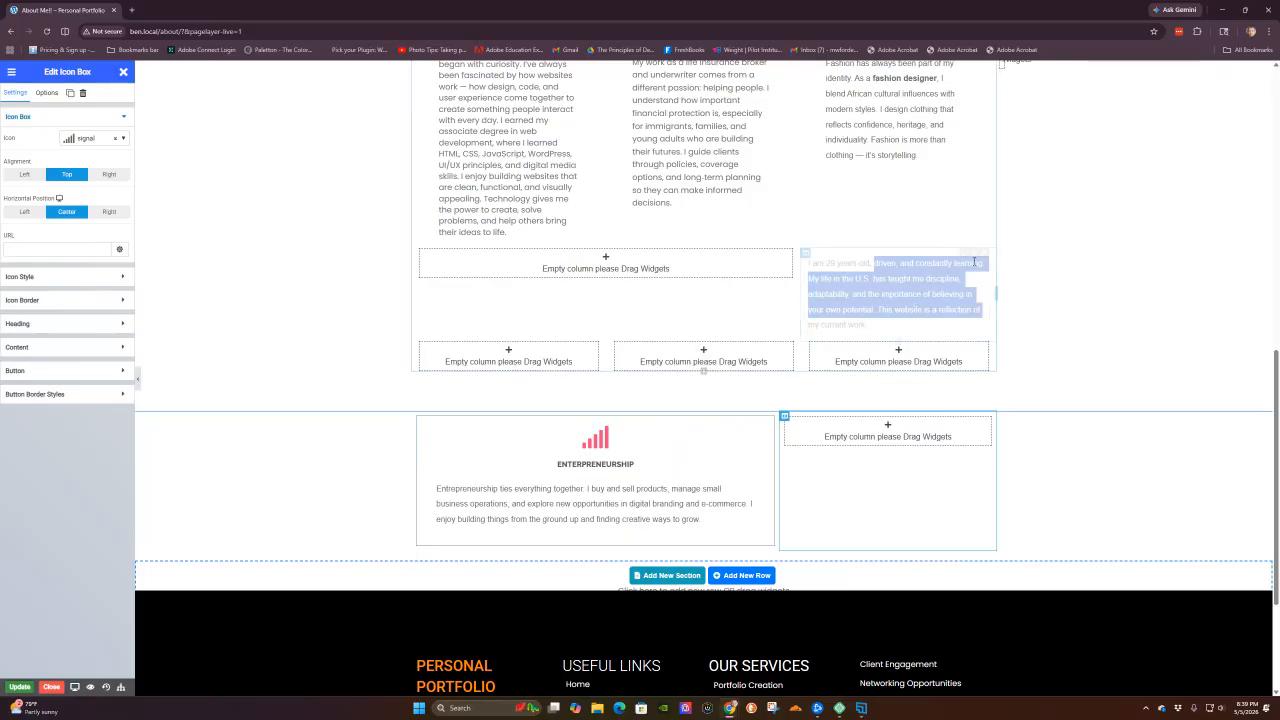
- Move the personal summary text into the narrow column beside Enterpreneurship and save the page
{"action": "left_click_drag", "start_coordinate": [966, 257], "coordinate": [929, 443]}
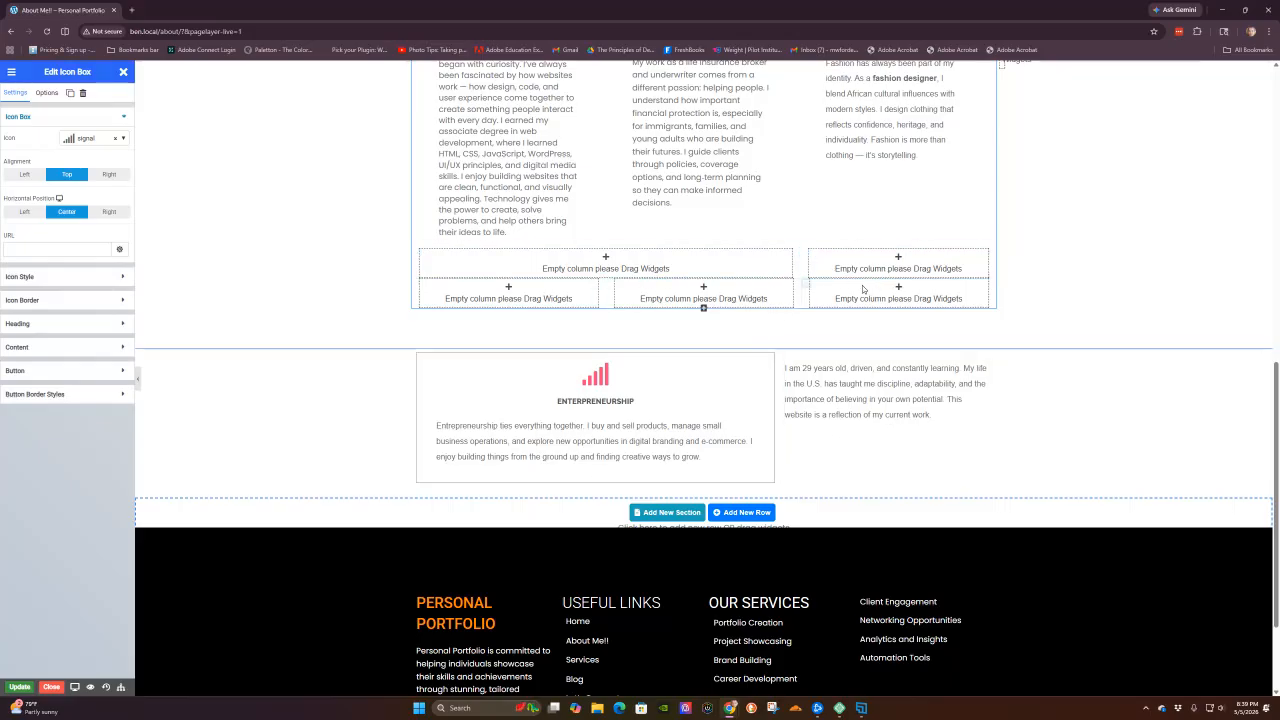
{"action": "scroll", "coordinate": [1145, 345], "scroll_direction": "up", "scroll_amount": 5}
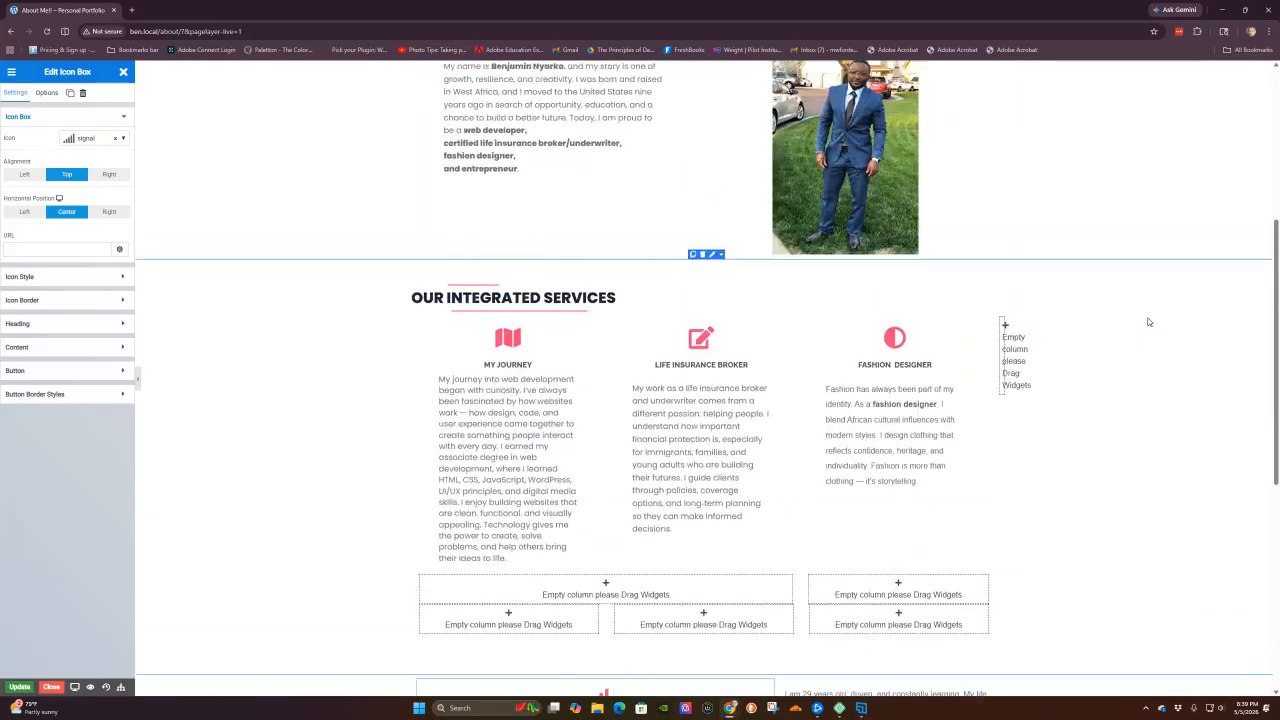
{"action": "left_click", "coordinate": [16, 688]}
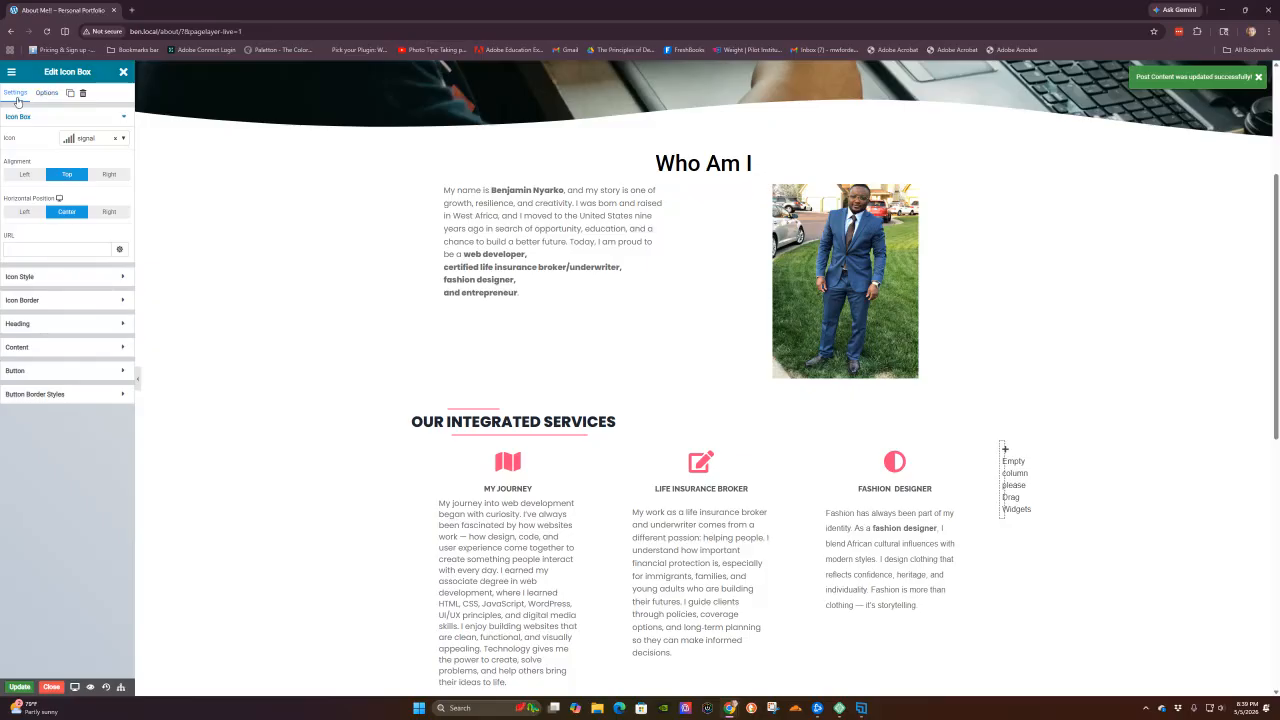
- Duplicate the column holding the Enterpreneurship box in the page's last content row
{"action": "scroll", "coordinate": [323, 434], "scroll_direction": "down", "scroll_amount": 5}
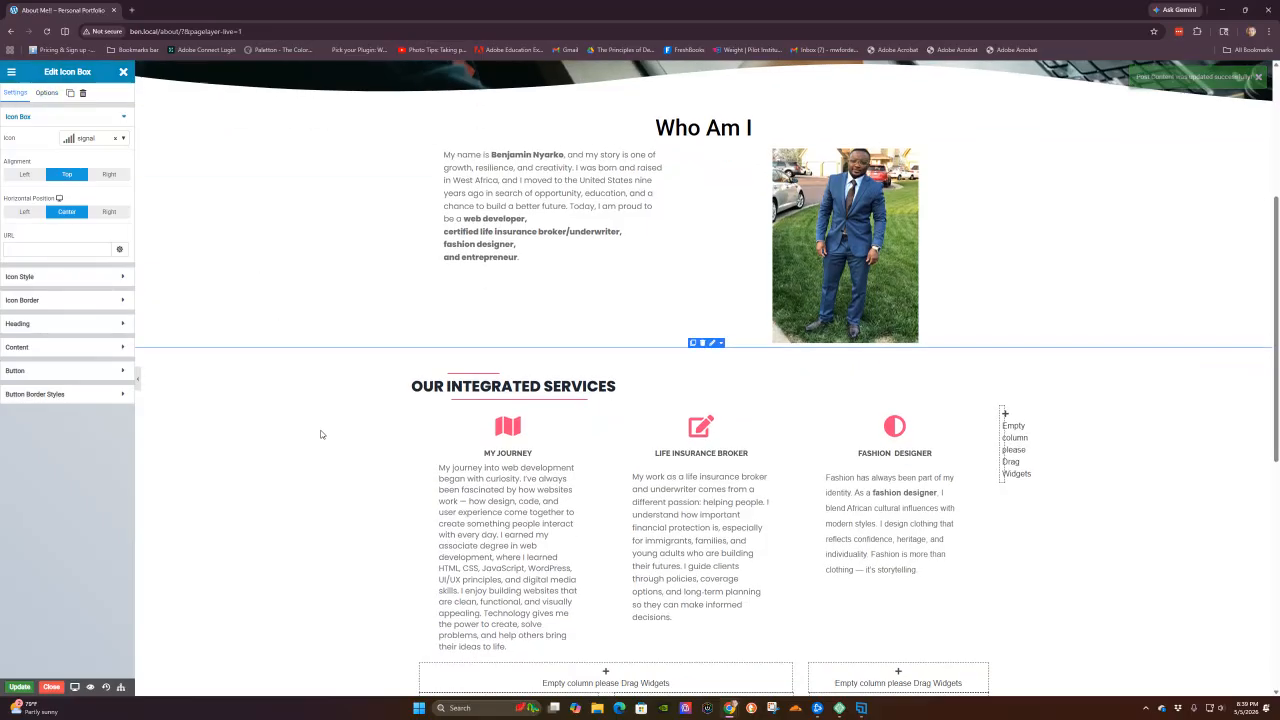
{"action": "left_click", "coordinate": [368, 362]}
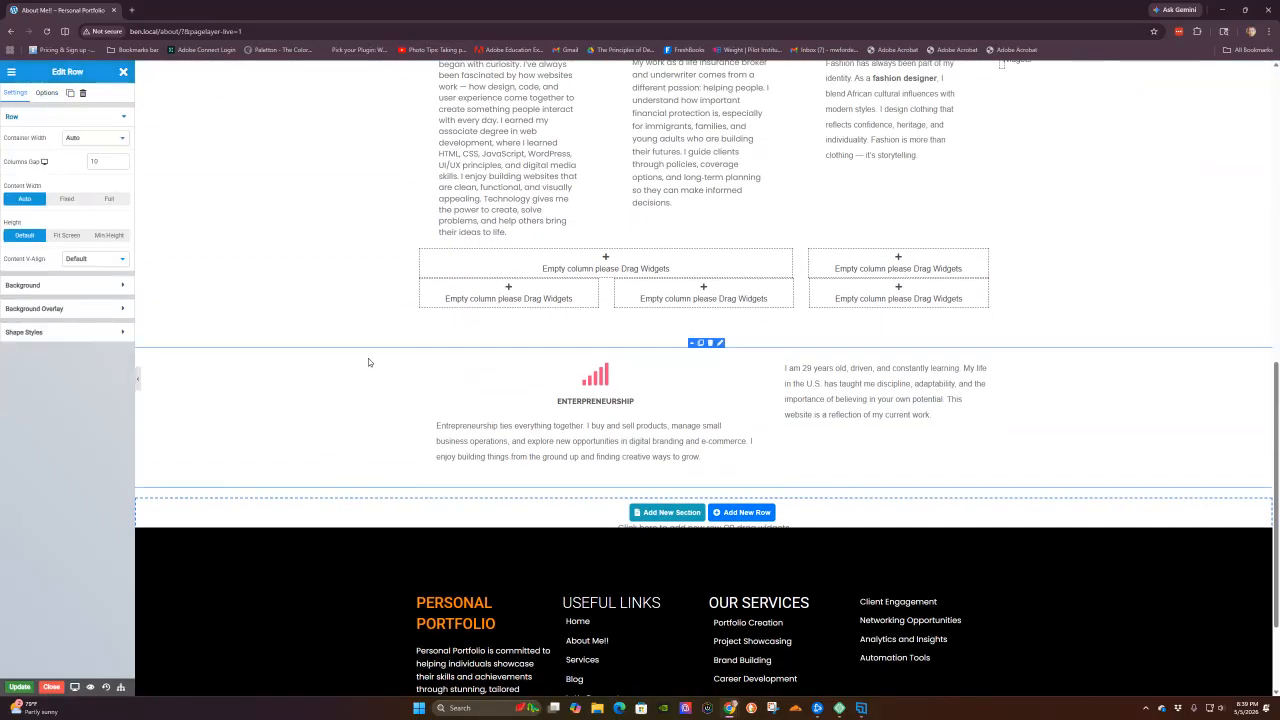
{"action": "left_click", "coordinate": [417, 355]}
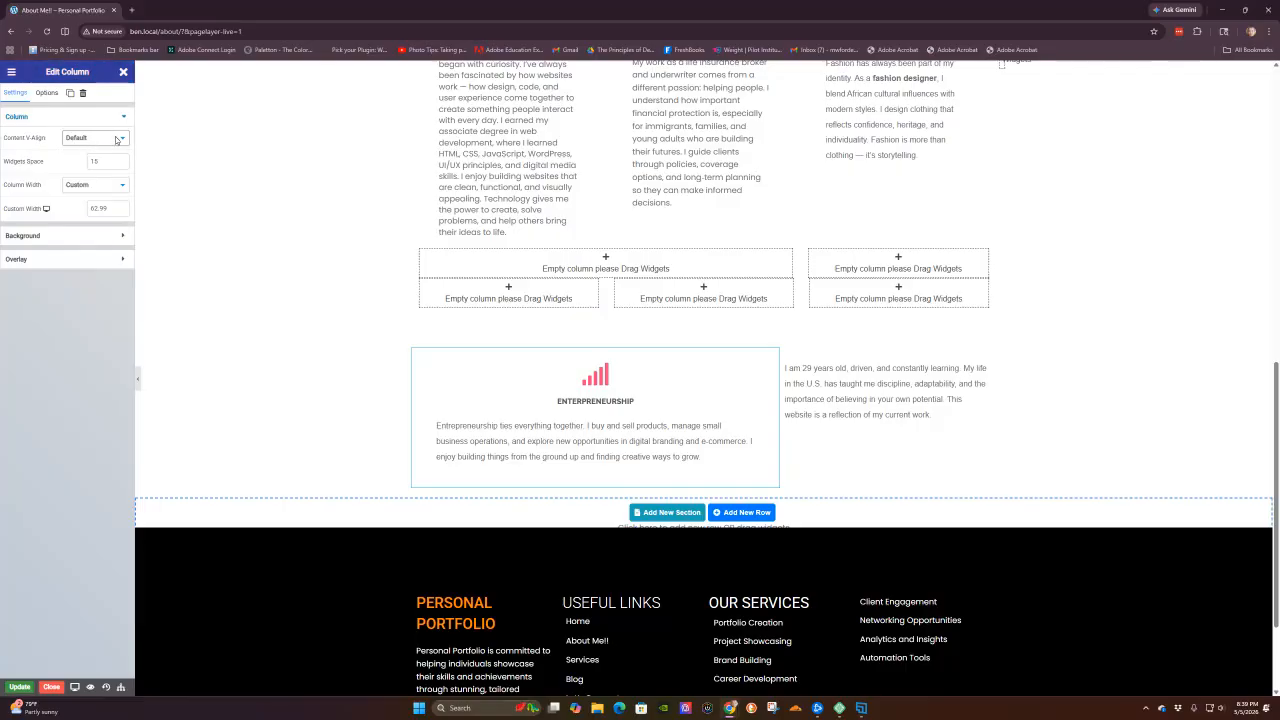
{"action": "left_click", "coordinate": [124, 191]}
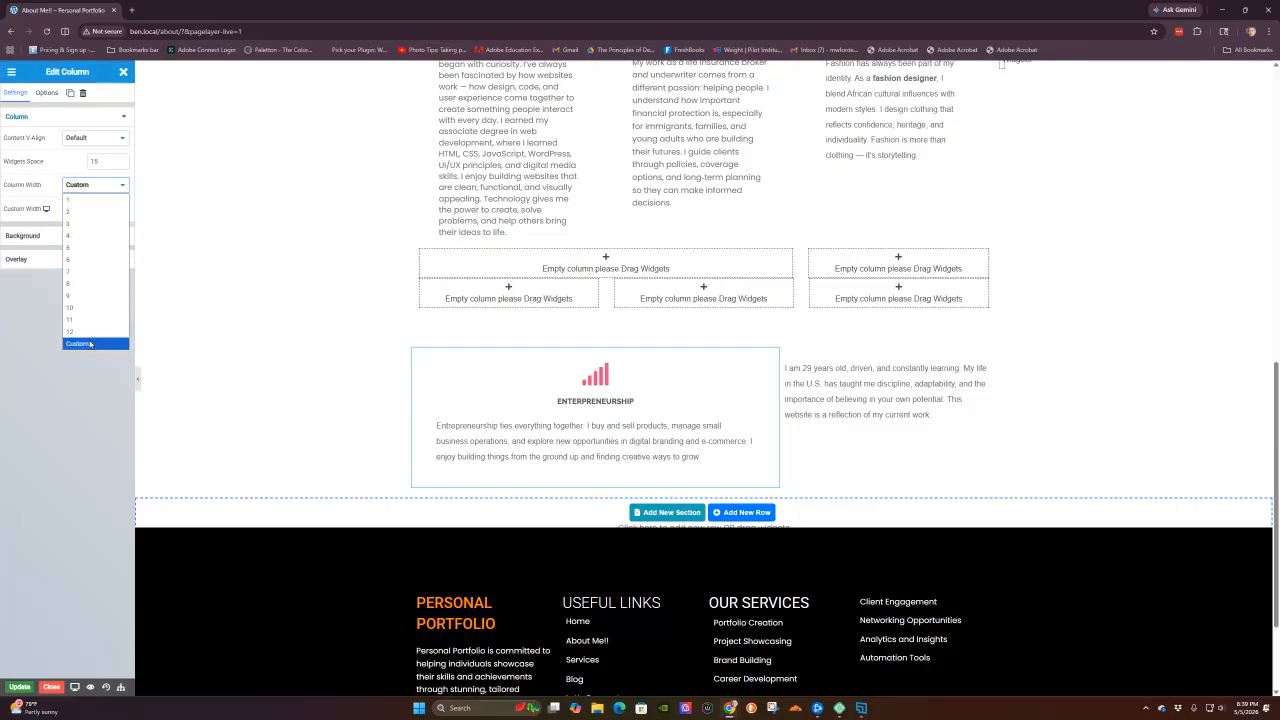
{"action": "left_click", "coordinate": [39, 309]}
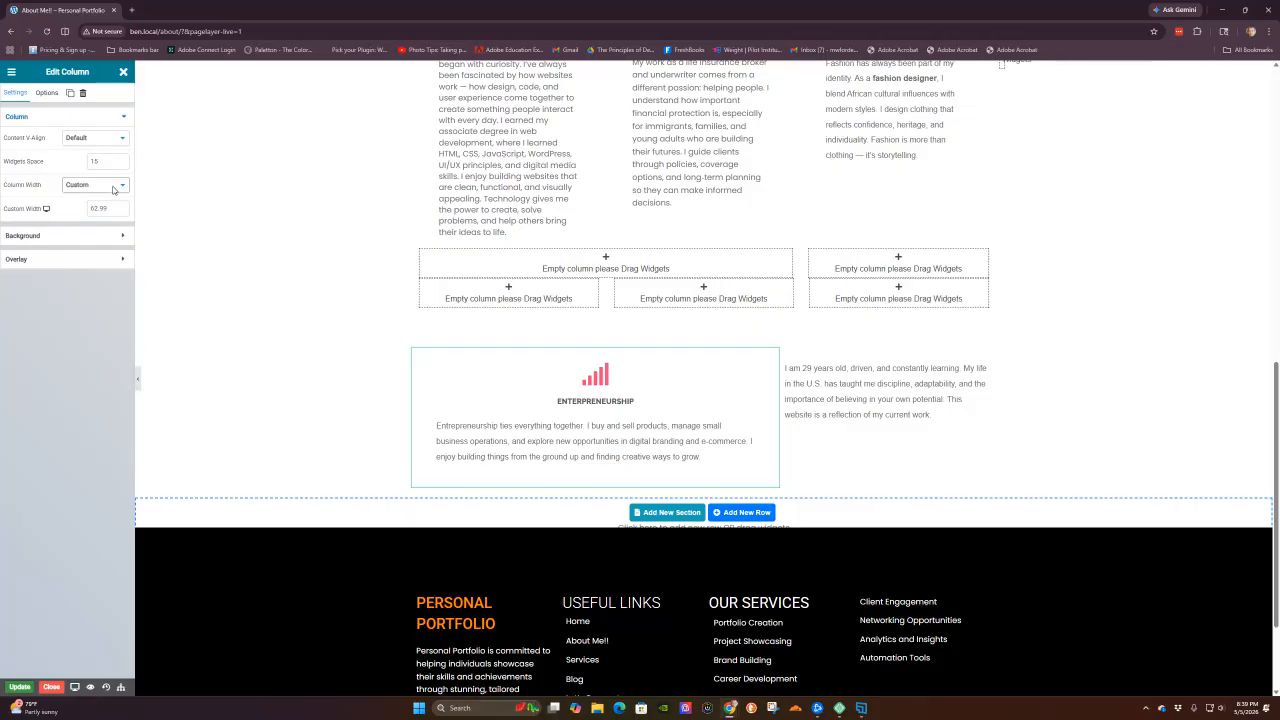
{"action": "left_click", "coordinate": [69, 93]}
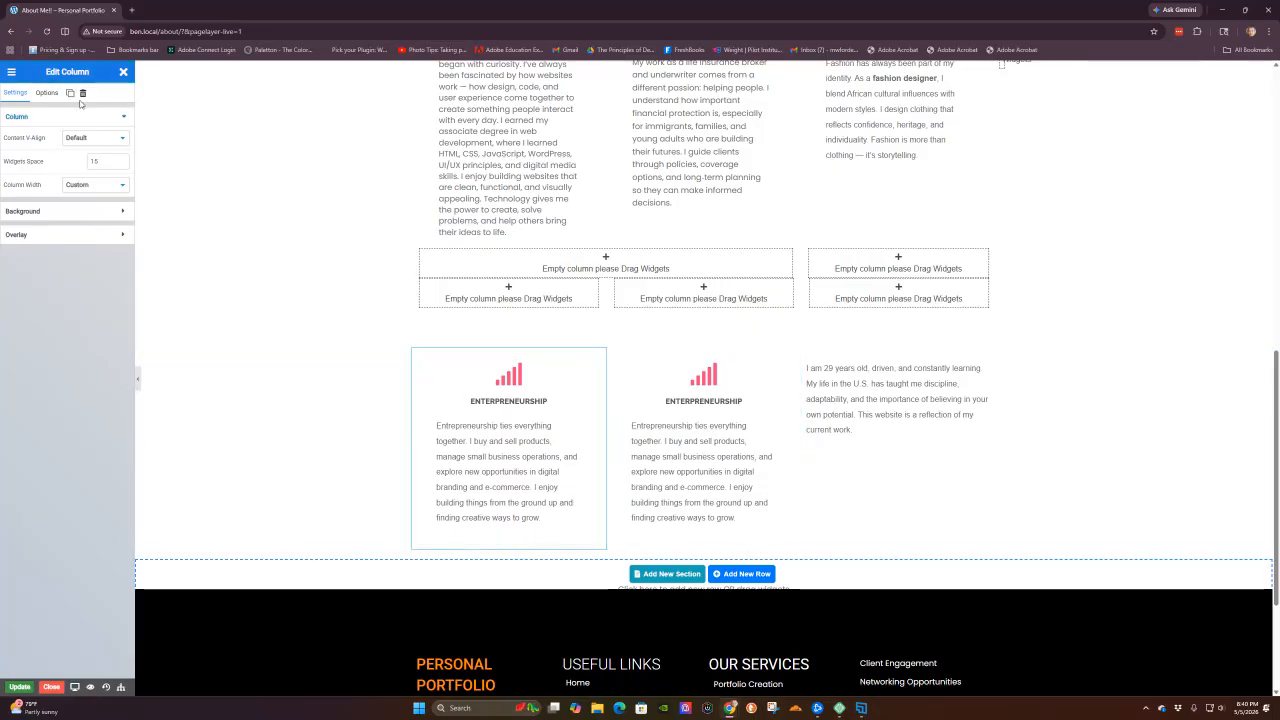
- Delete the last content row with the Enterpreneurship box and personal summary, and add a new empty row in its place
{"action": "left_click", "coordinate": [782, 359]}
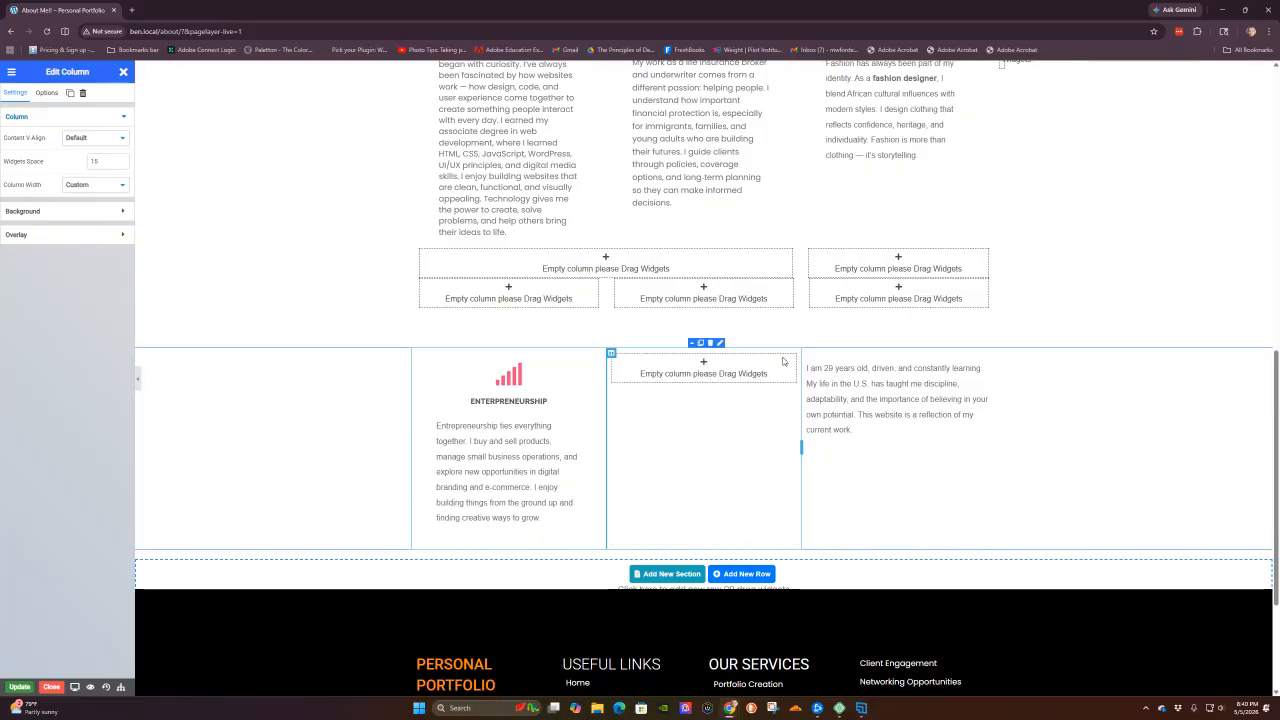
{"action": "left_click", "coordinate": [711, 345]}
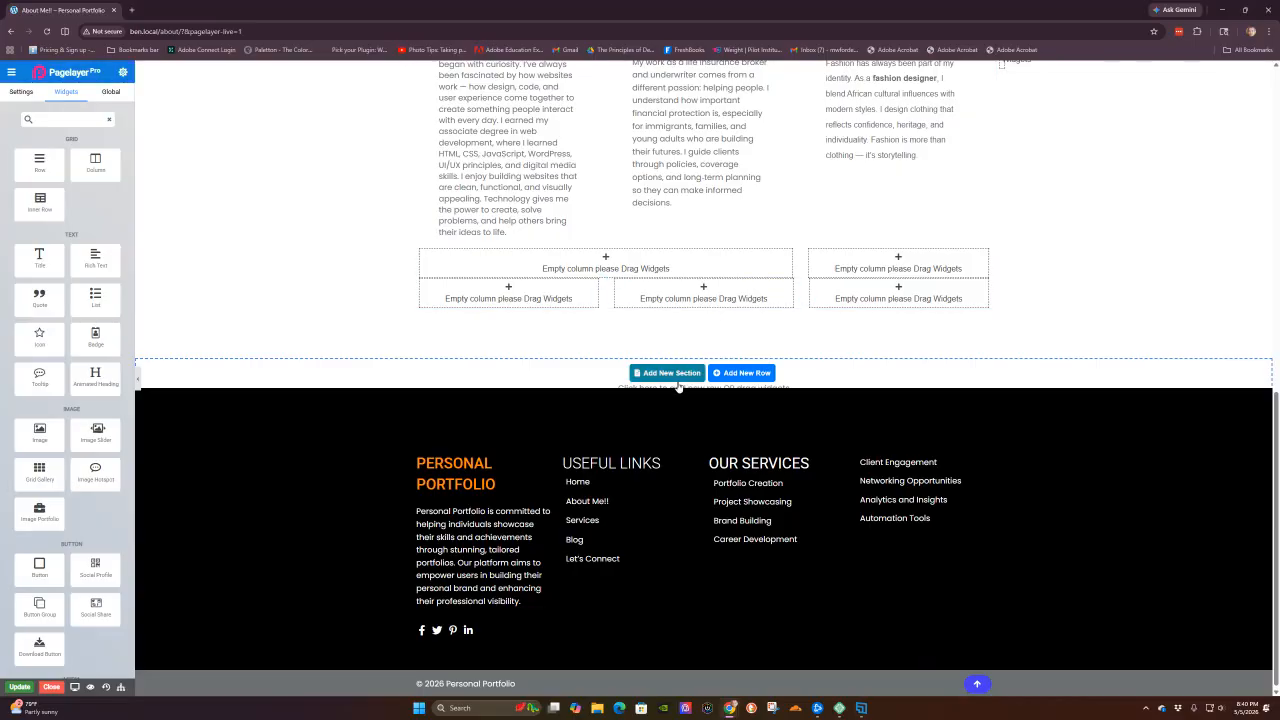
{"action": "left_click", "coordinate": [750, 376]}
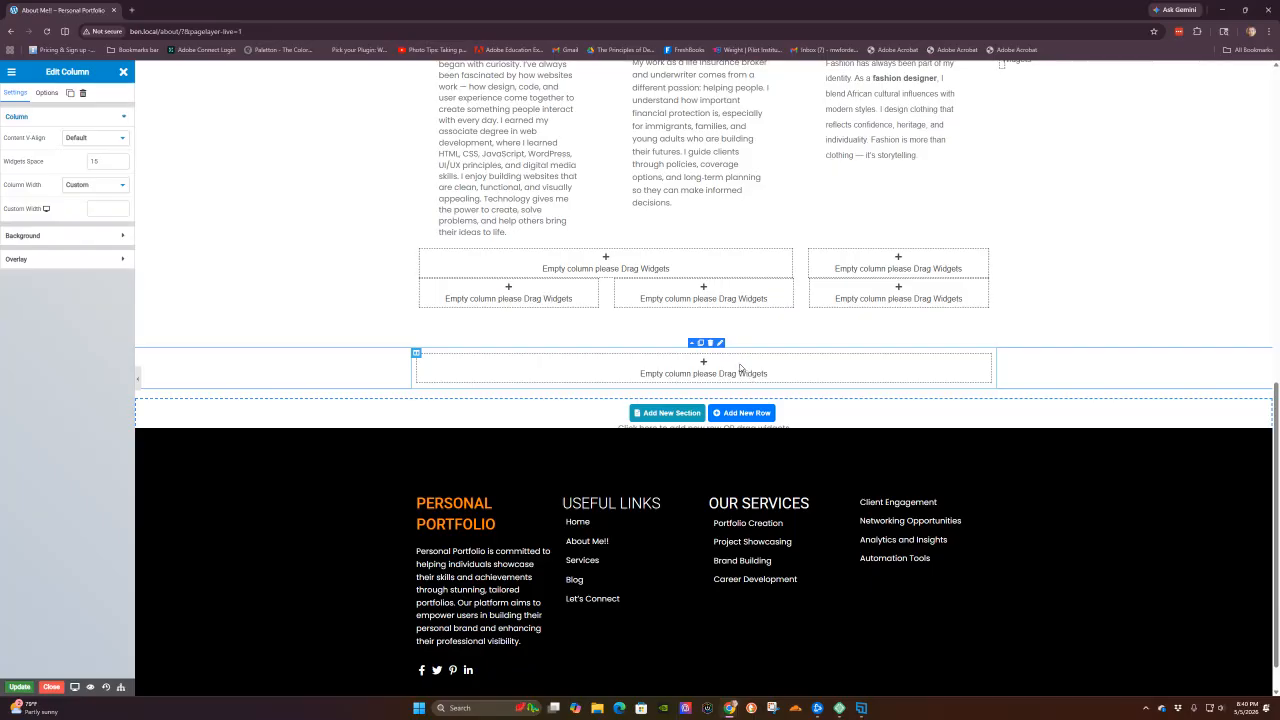
- Set the new row's column width to 3 and duplicate the column twice to make three columns
{"action": "left_click", "coordinate": [100, 186]}
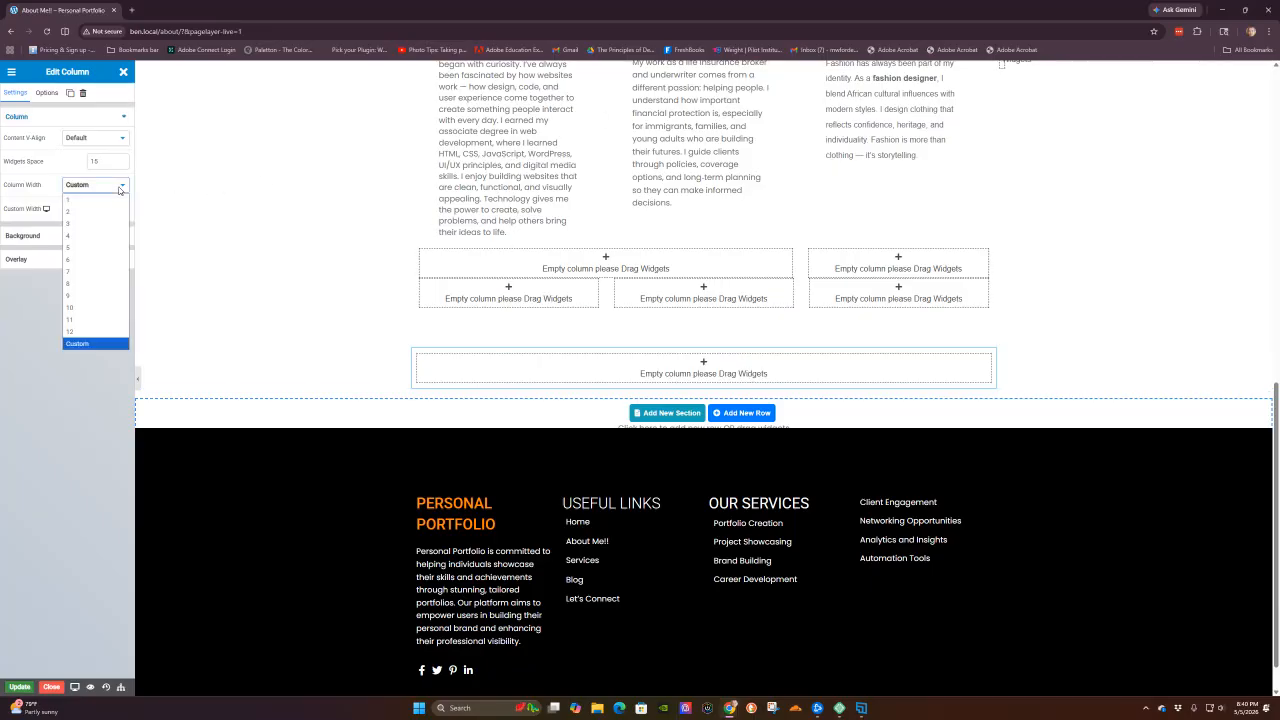
{"action": "left_click", "coordinate": [77, 224]}
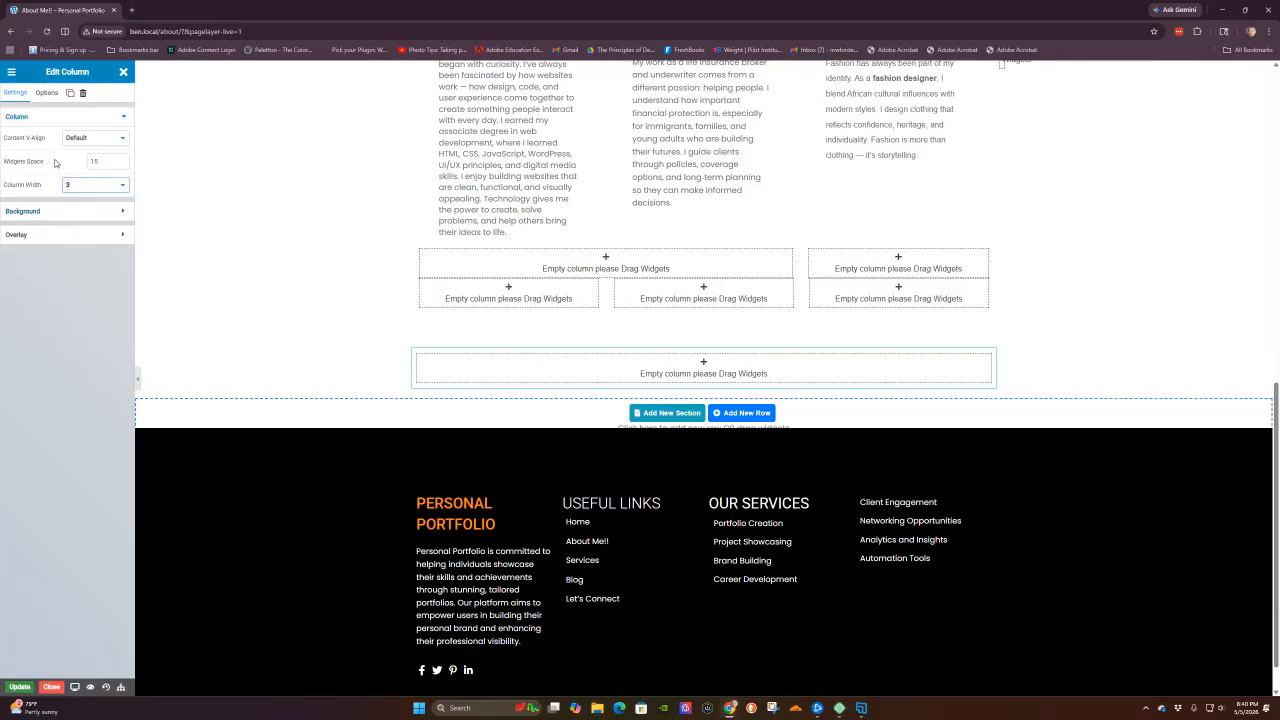
{"action": "left_click", "coordinate": [71, 93]}
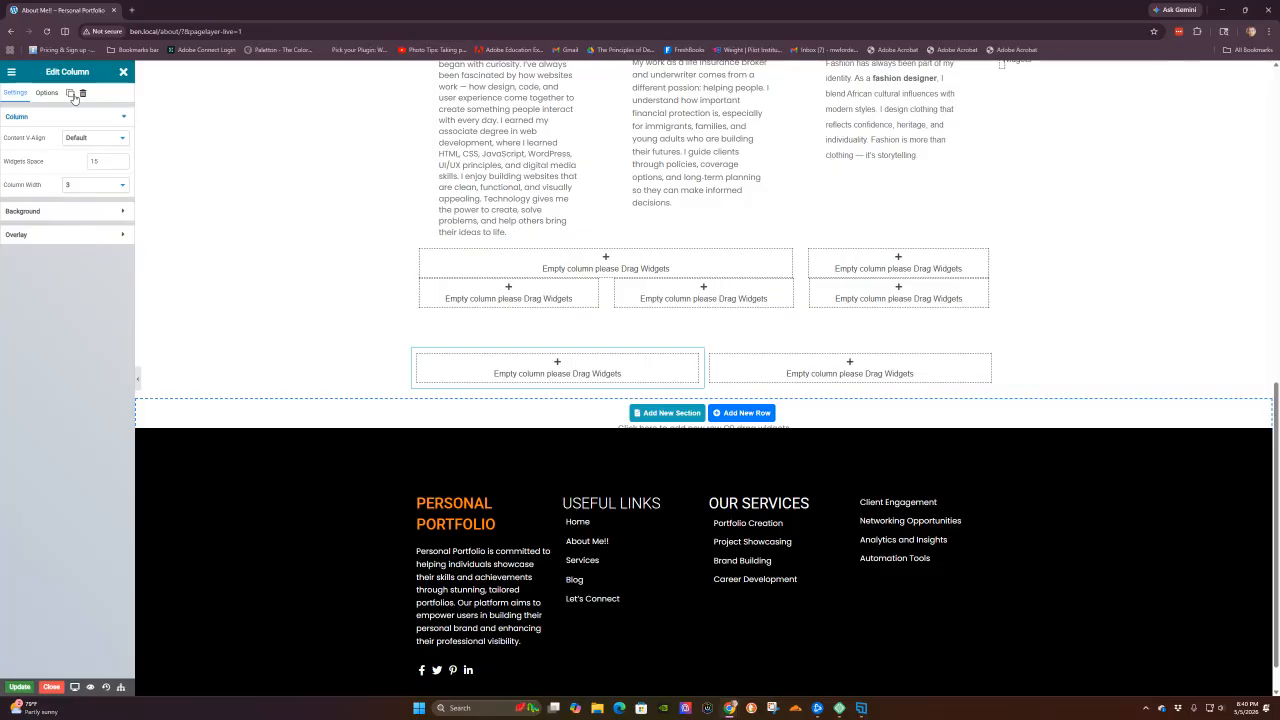
{"action": "left_click", "coordinate": [71, 93]}
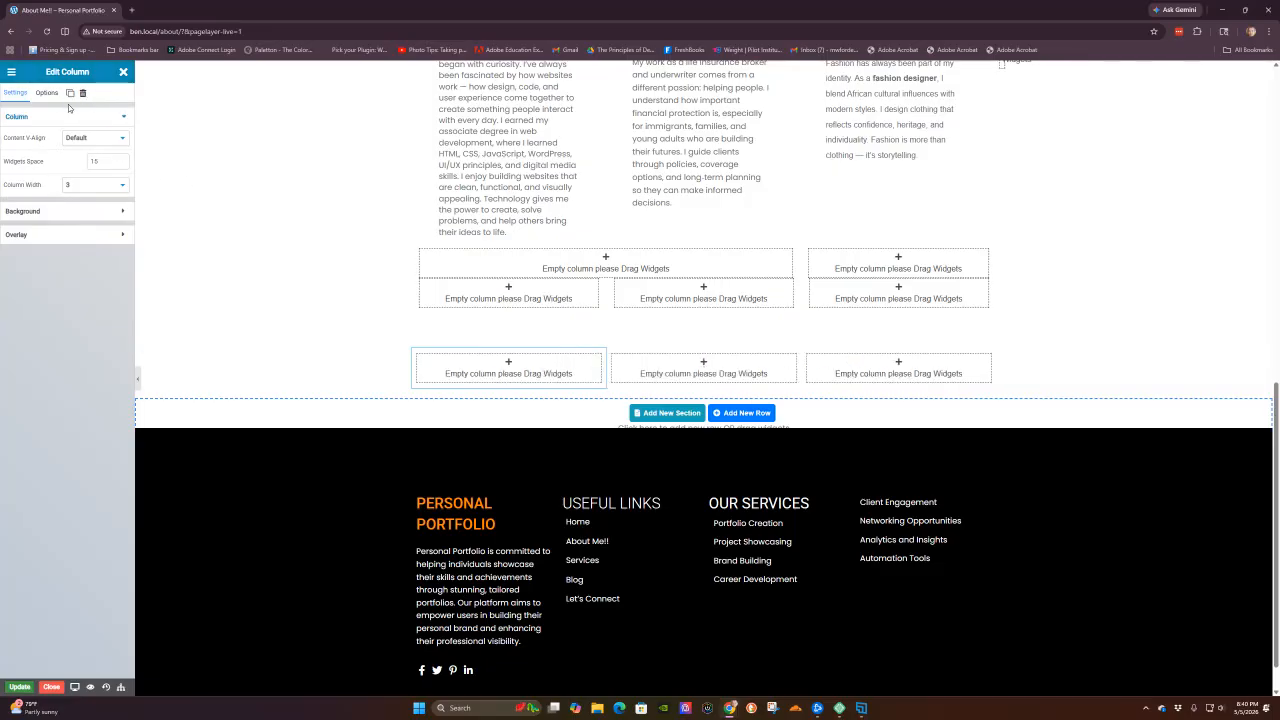
- Delete the middle empty column of the new row
{"action": "mouse_move", "coordinate": [700, 355]}
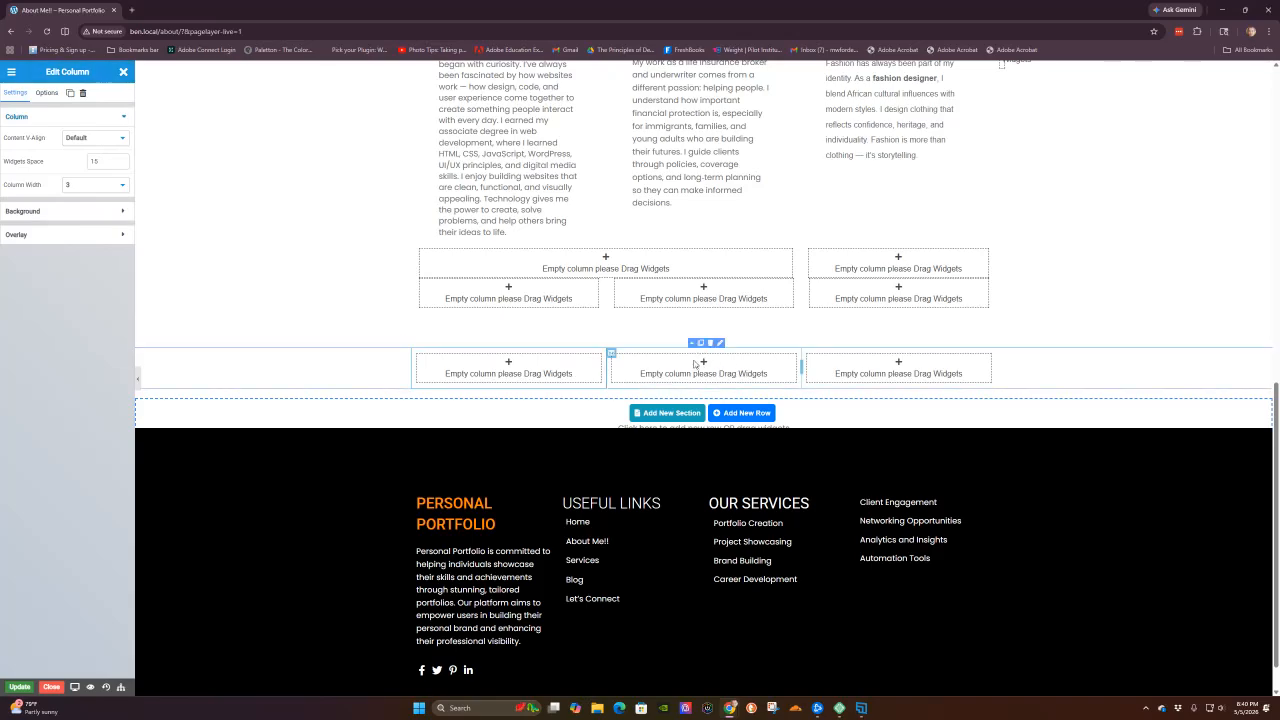
{"action": "left_click", "coordinate": [696, 352]}
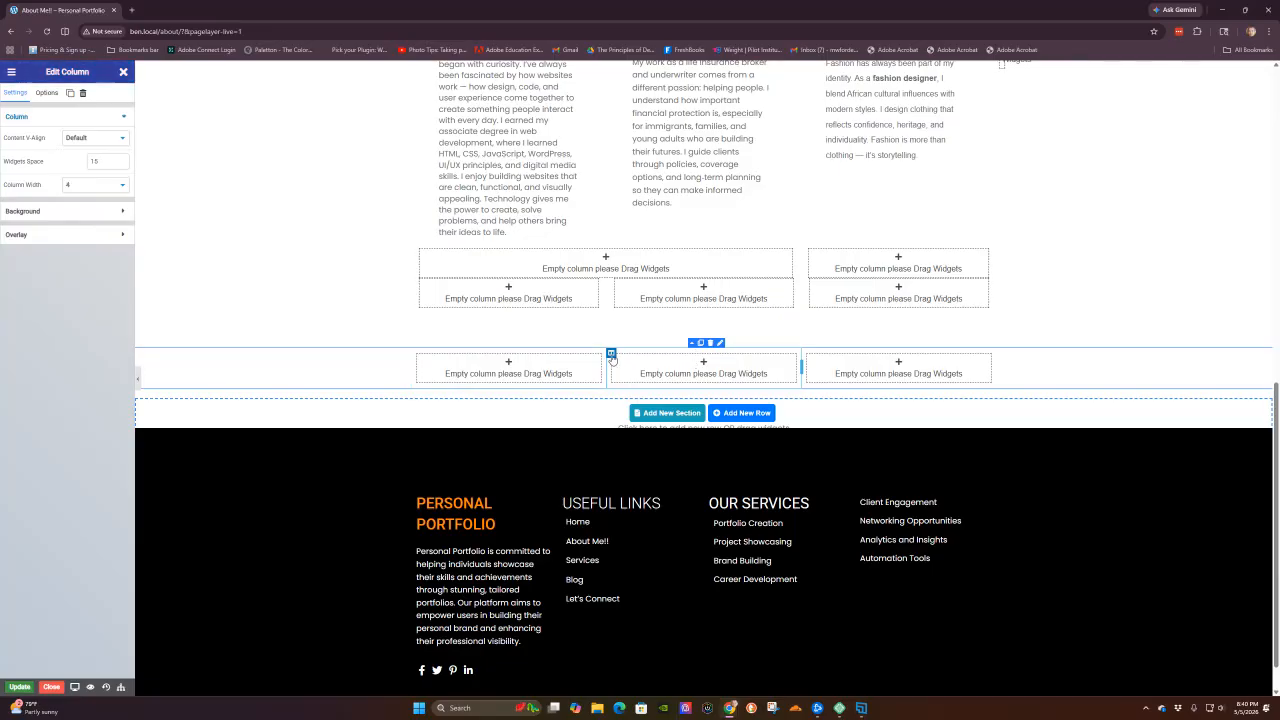
{"action": "right_click", "coordinate": [612, 358]}
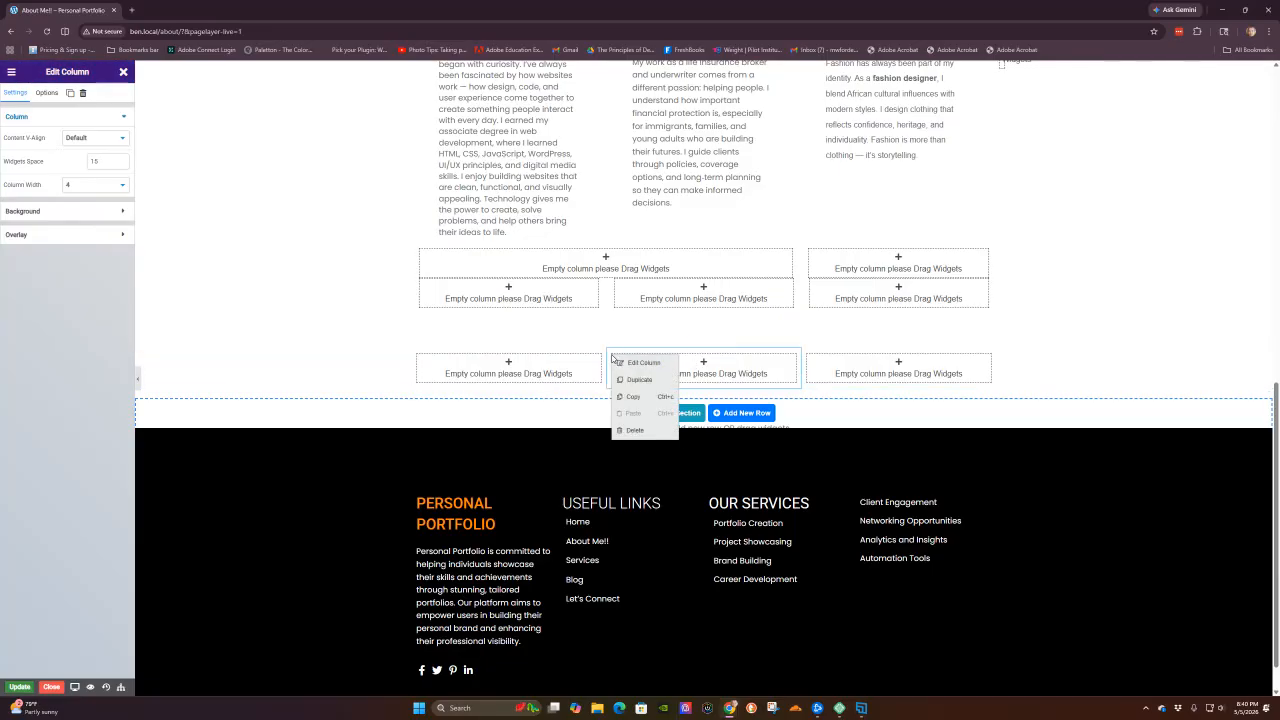
{"action": "left_click", "coordinate": [637, 430]}
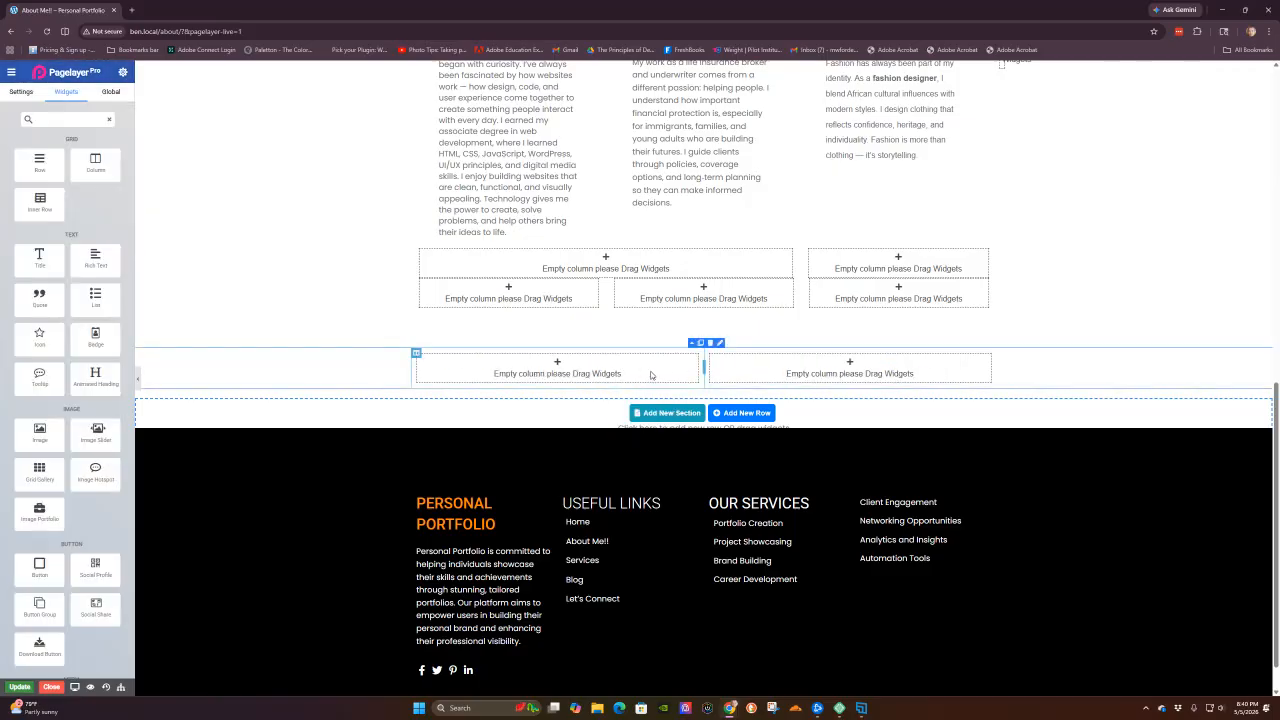
- Add a Rich Text widget to the new row's first column and fill it with the personal summary paragraph
{"action": "left_click", "coordinate": [416, 355]}
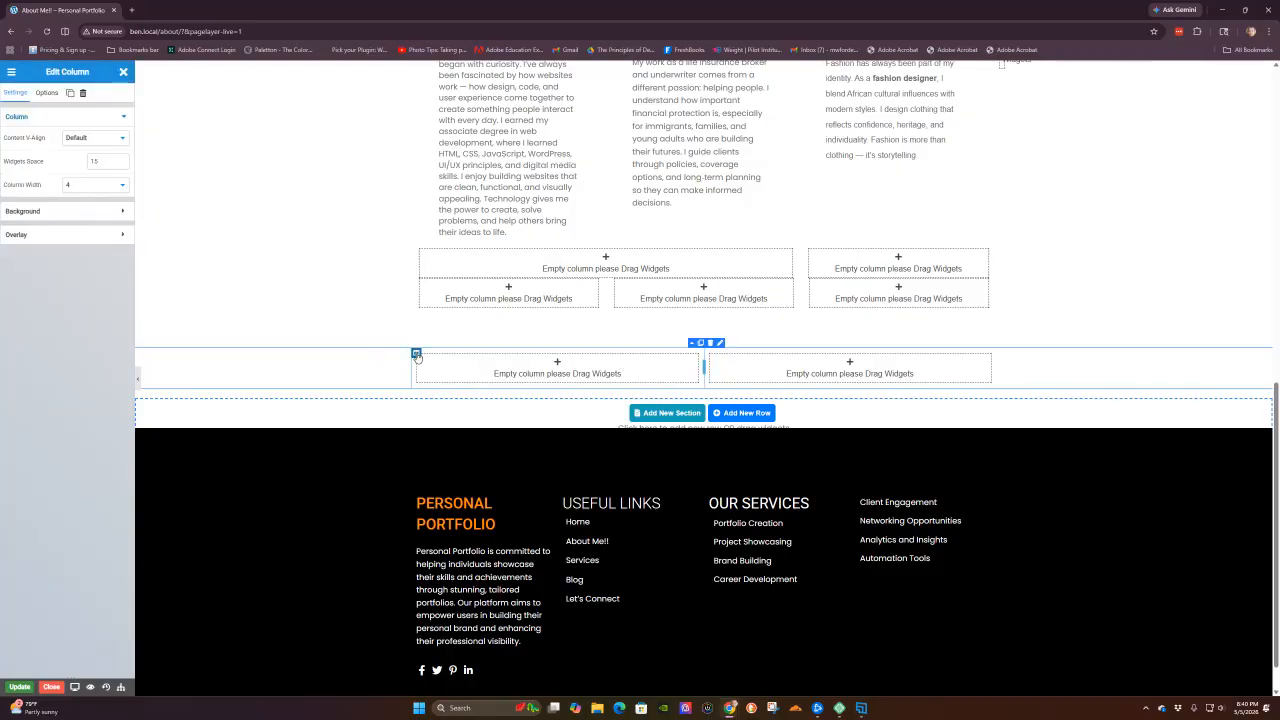
{"action": "left_click", "coordinate": [558, 364]}
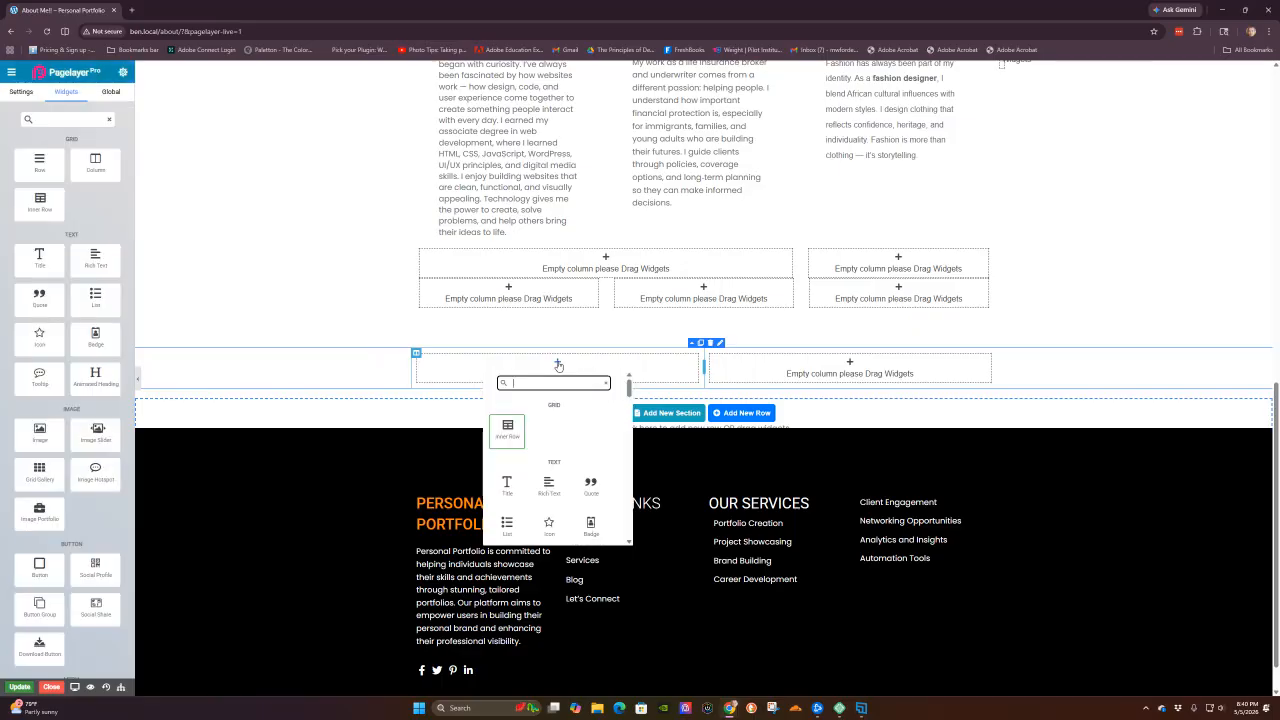
{"action": "left_click", "coordinate": [549, 485]}
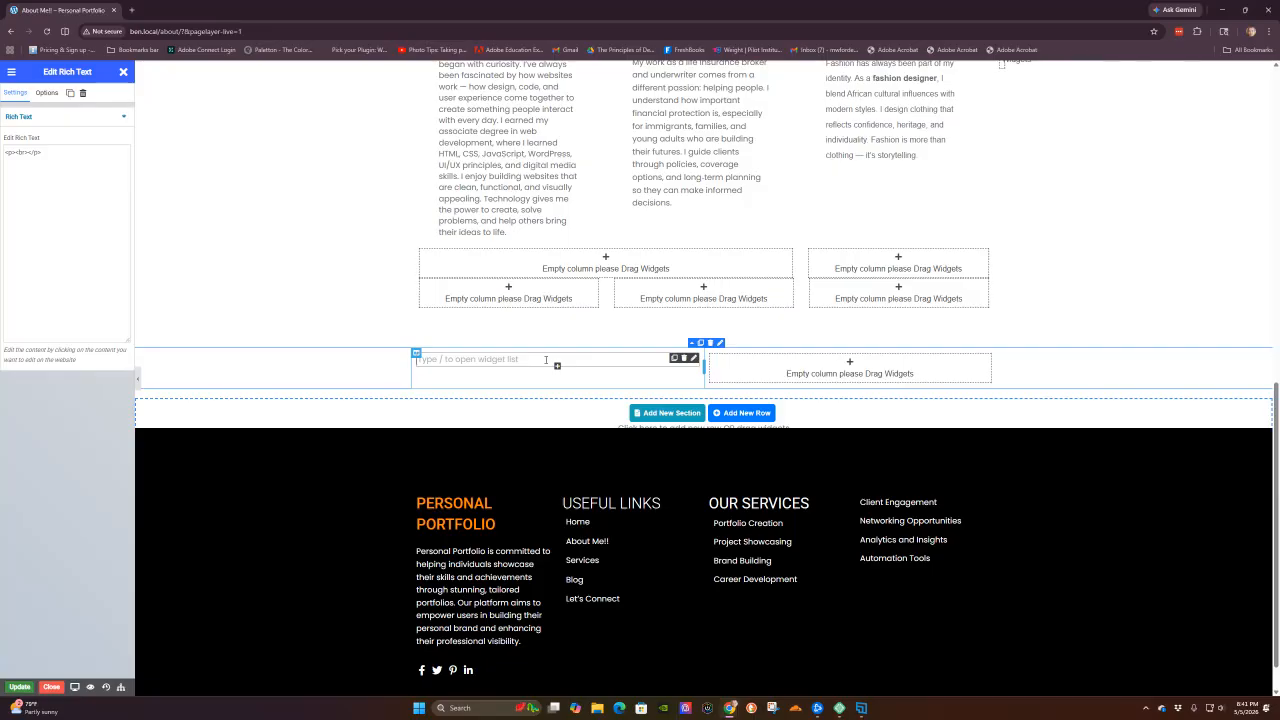
{"action": "type", "text": "I am 29 years old, driven, and constantly learning. My life in the U.S. has taught me discipline, adaptability, and the importance of believing in your own potential. This website is a reflection of"}
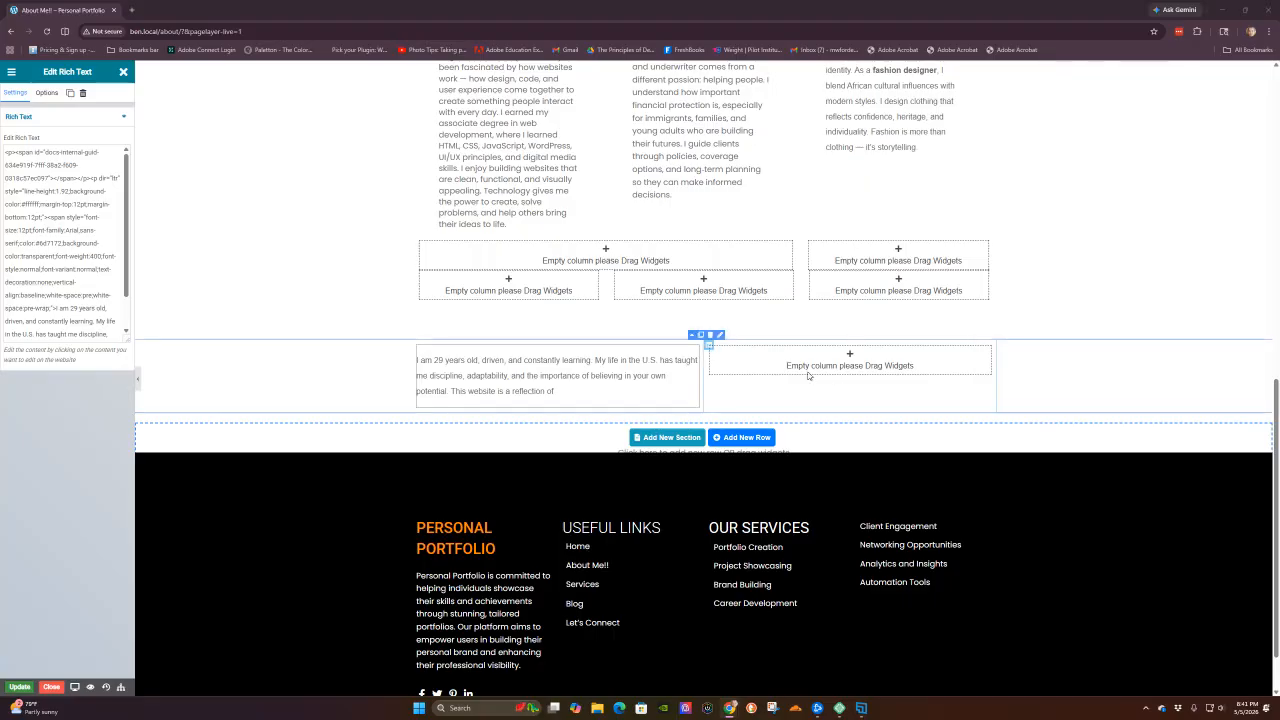
- Replace all text in the Rich Text widget with the paragraph beginning "Entrepreneurship ties everything together."
{"action": "left_click", "coordinate": [545, 392]}
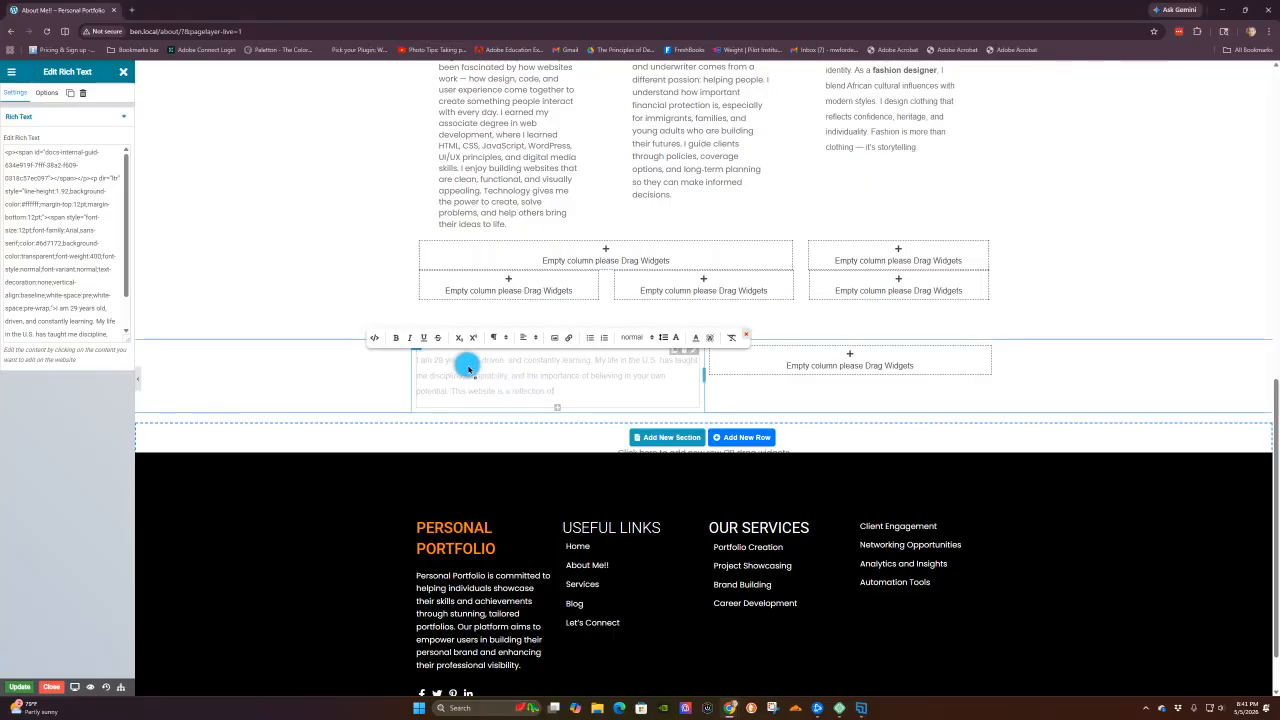
{"action": "key", "text": "ctrl+a"}
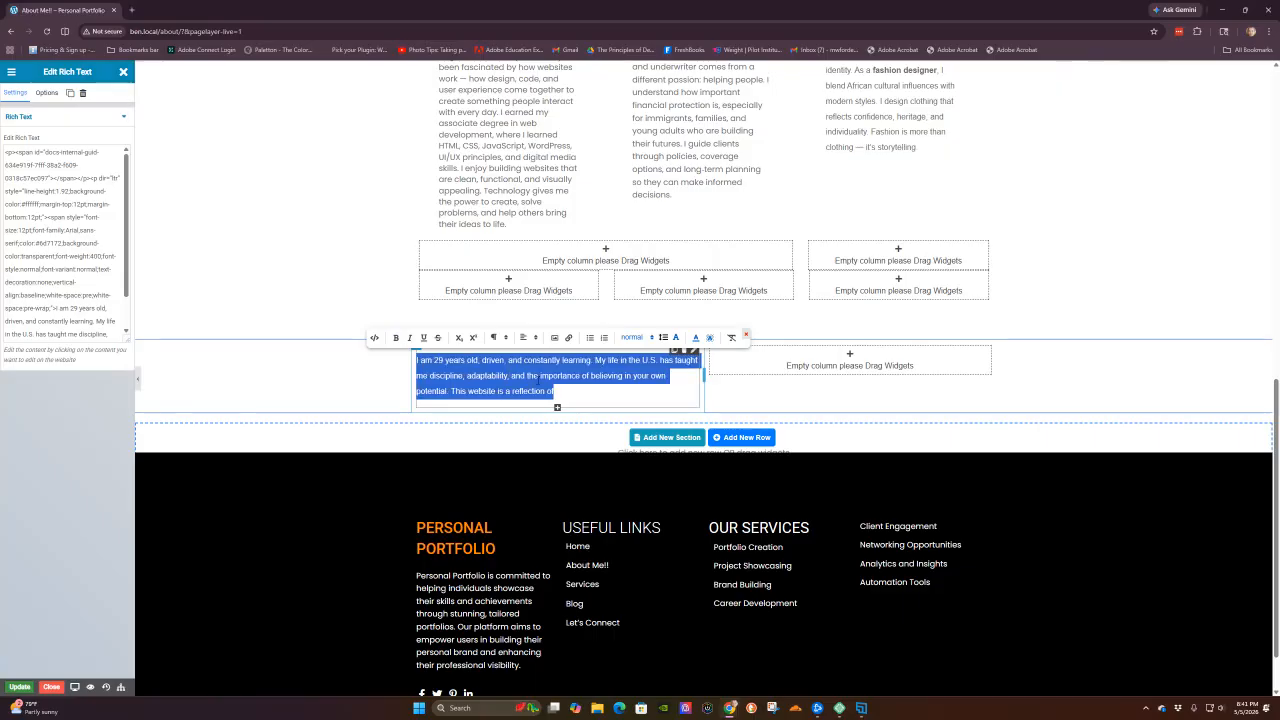
{"action": "type", "text": "Entrepreneurship ties everything together. I buy and sell products, manage small business operations, and explore new opportunities in digital branding and e-commerce. I enjoy building things from the ground up and finding creative ways to grow"}
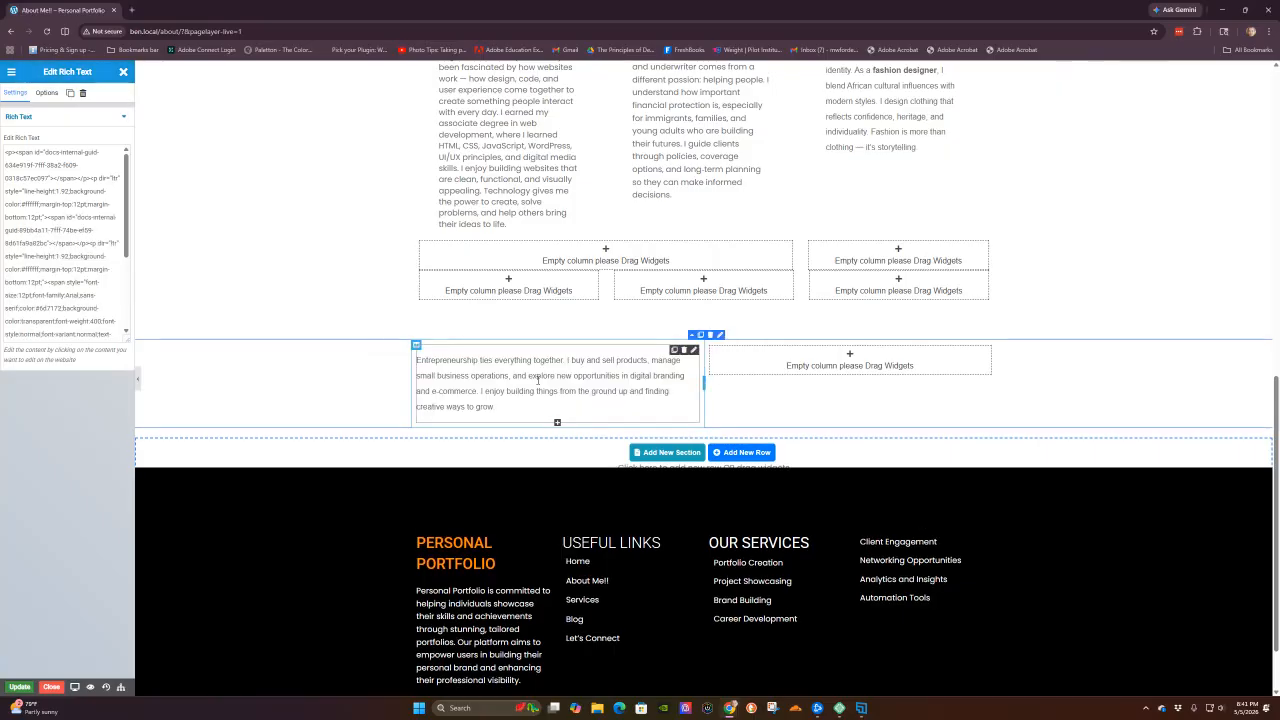
{"action": "left_click", "coordinate": [537, 379]}
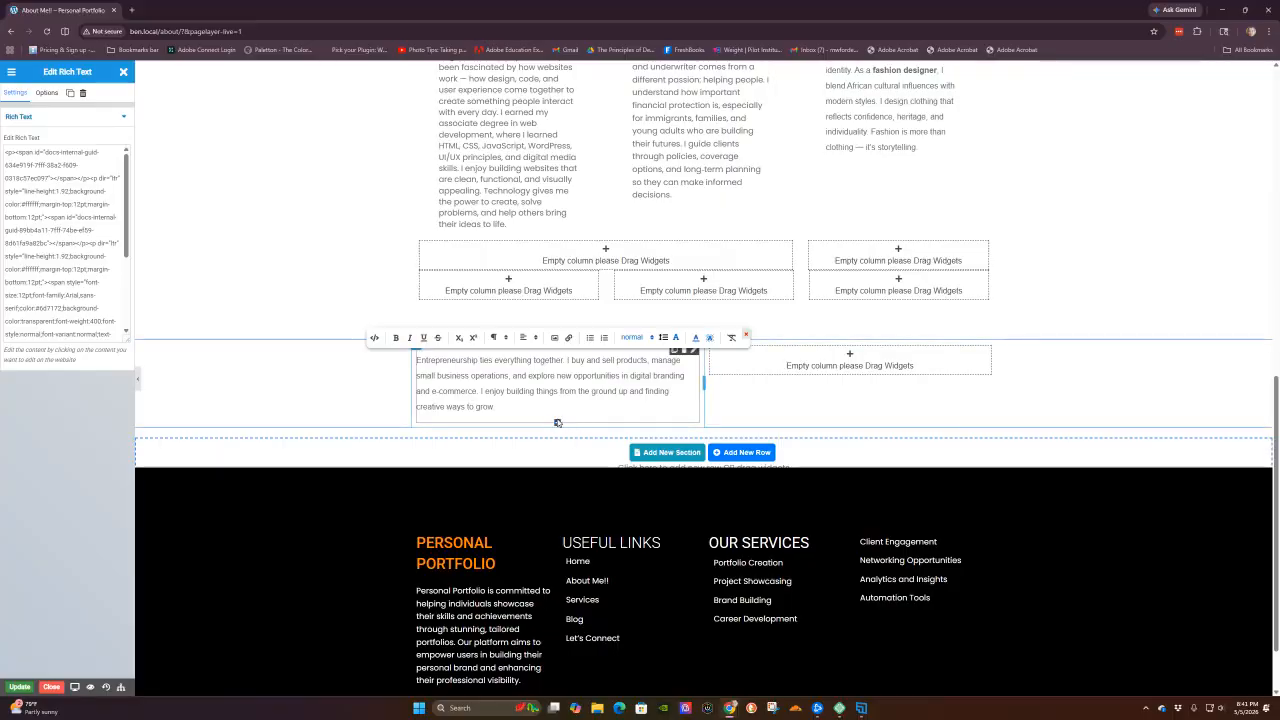
- Add an Icon widget to the first column and move it above the Entrepreneurship paragraph
{"action": "left_click", "coordinate": [557, 422]}
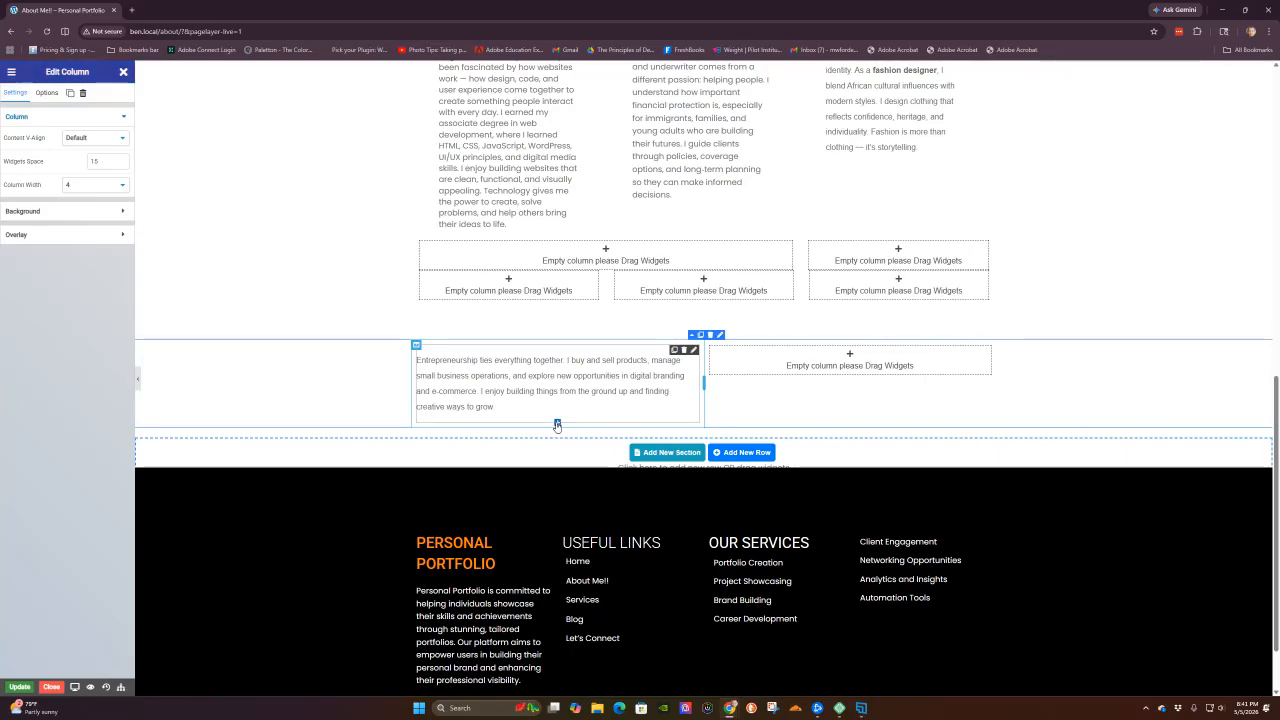
{"action": "left_click", "coordinate": [557, 424]}
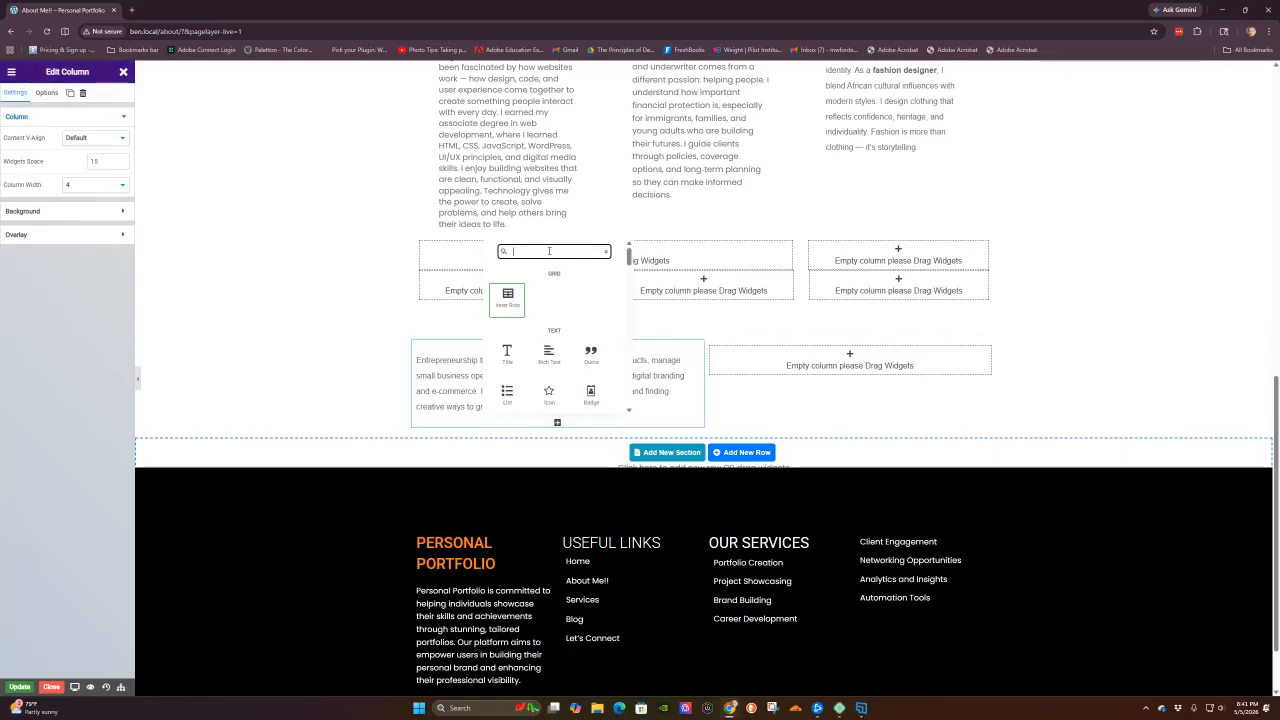
{"action": "type", "text": "i"}
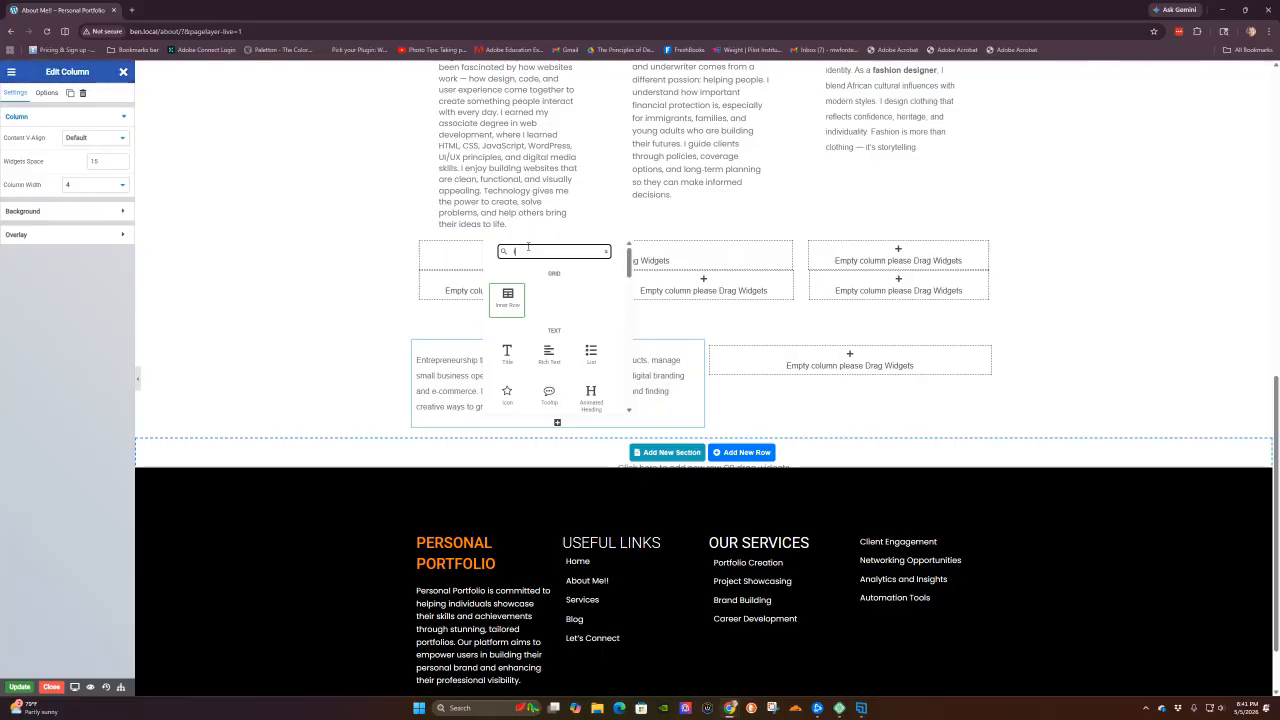
{"action": "type", "text": "co"}
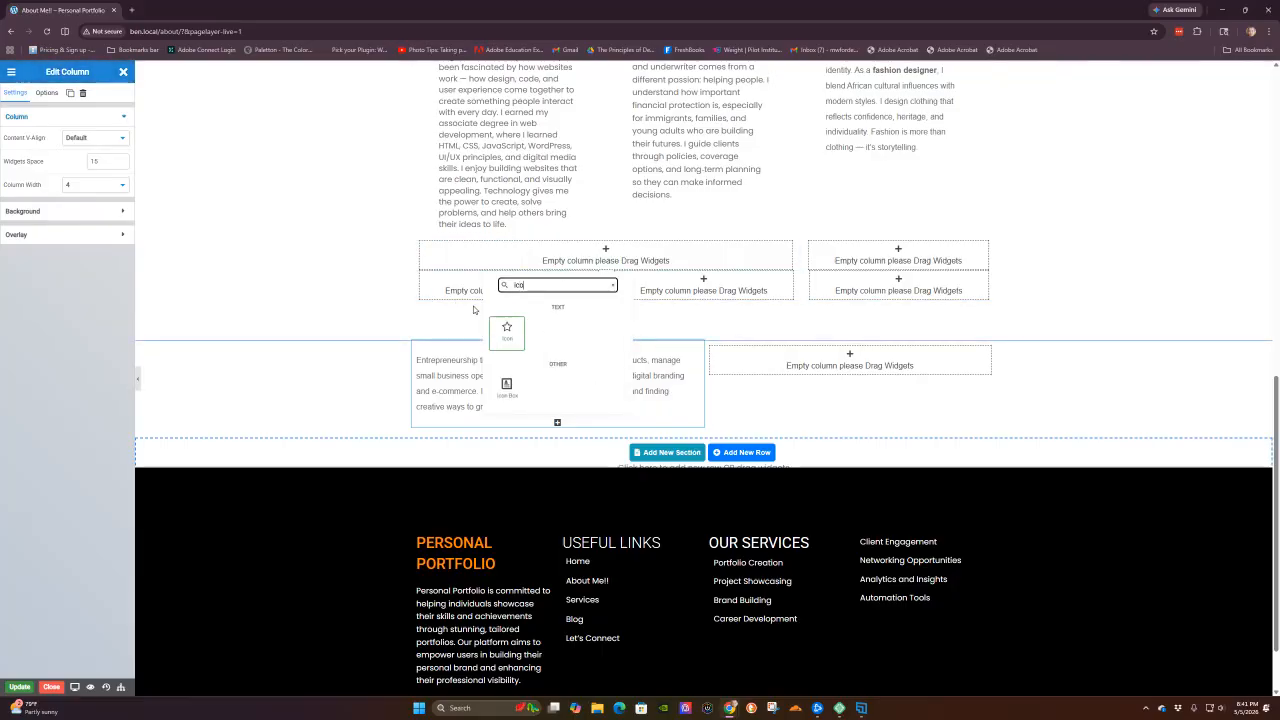
{"action": "left_click", "coordinate": [507, 333]}
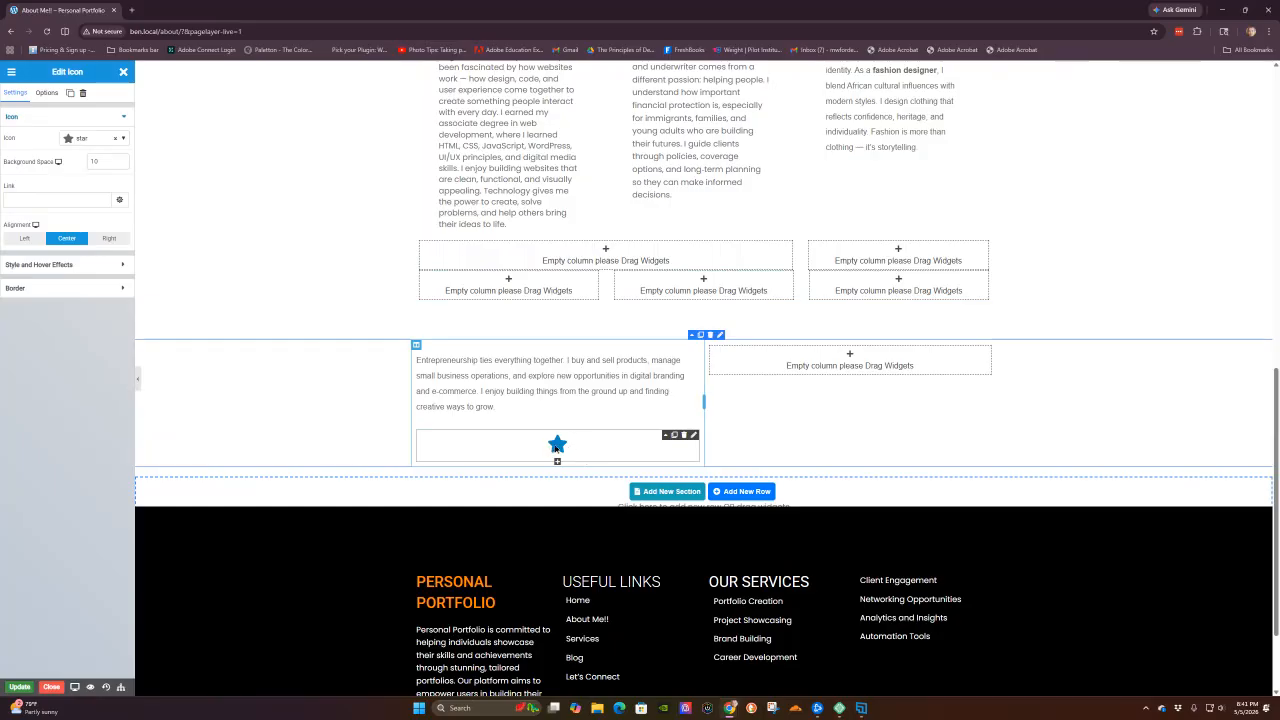
{"action": "left_click_drag", "start_coordinate": [555, 447], "coordinate": [557, 362]}
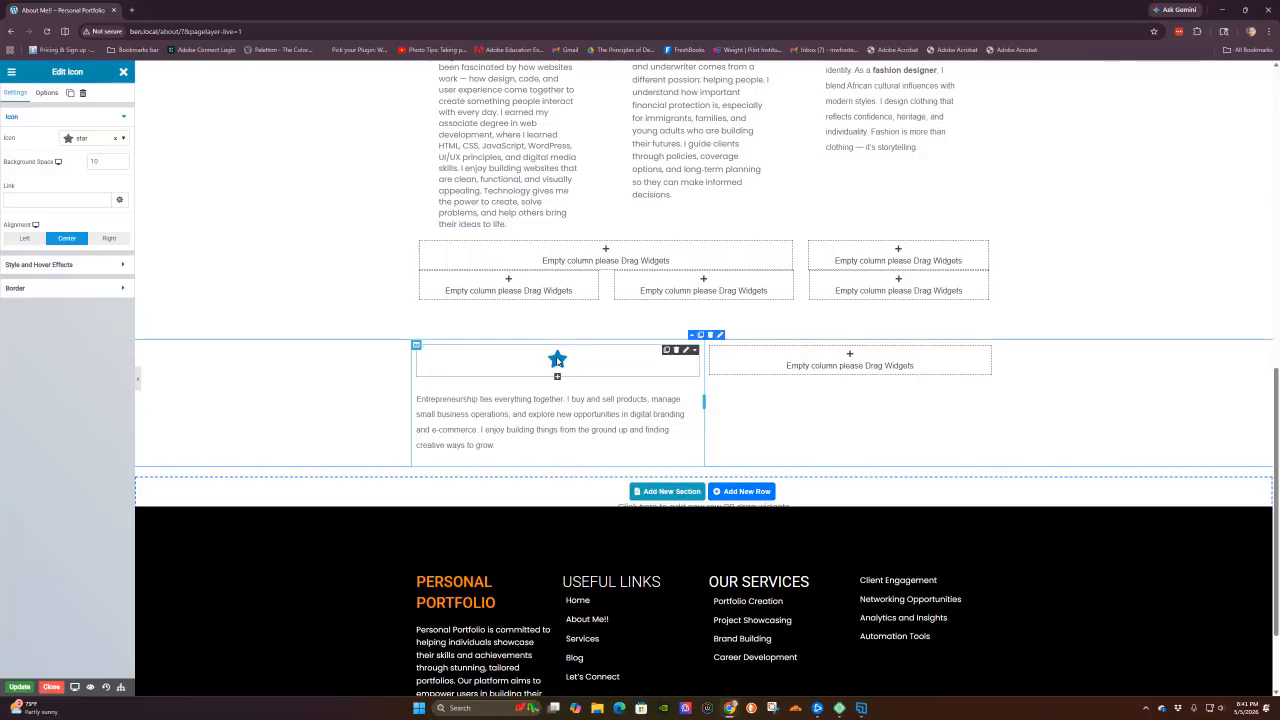
- Look through the solid icon choices for the star icon and the row's container width and vertical alignment options
{"action": "left_click", "coordinate": [124, 139]}
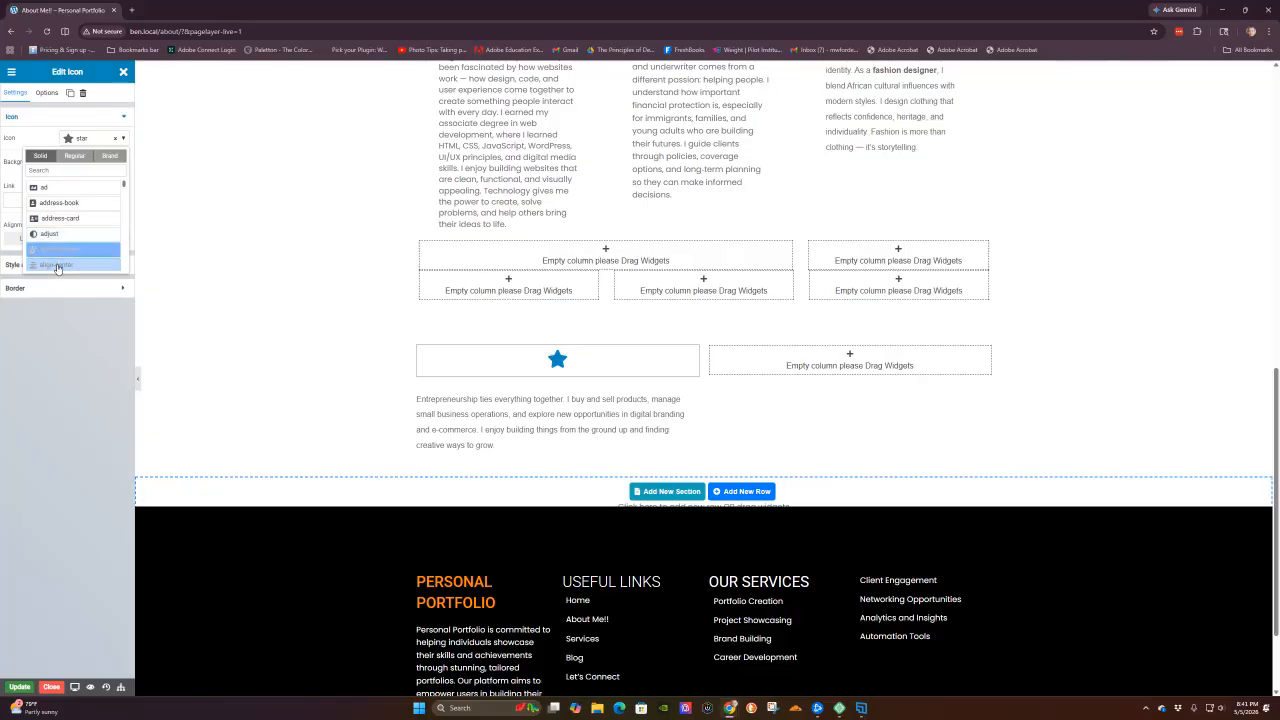
{"action": "scroll", "coordinate": [60, 260], "scroll_direction": "down", "scroll_amount": 3}
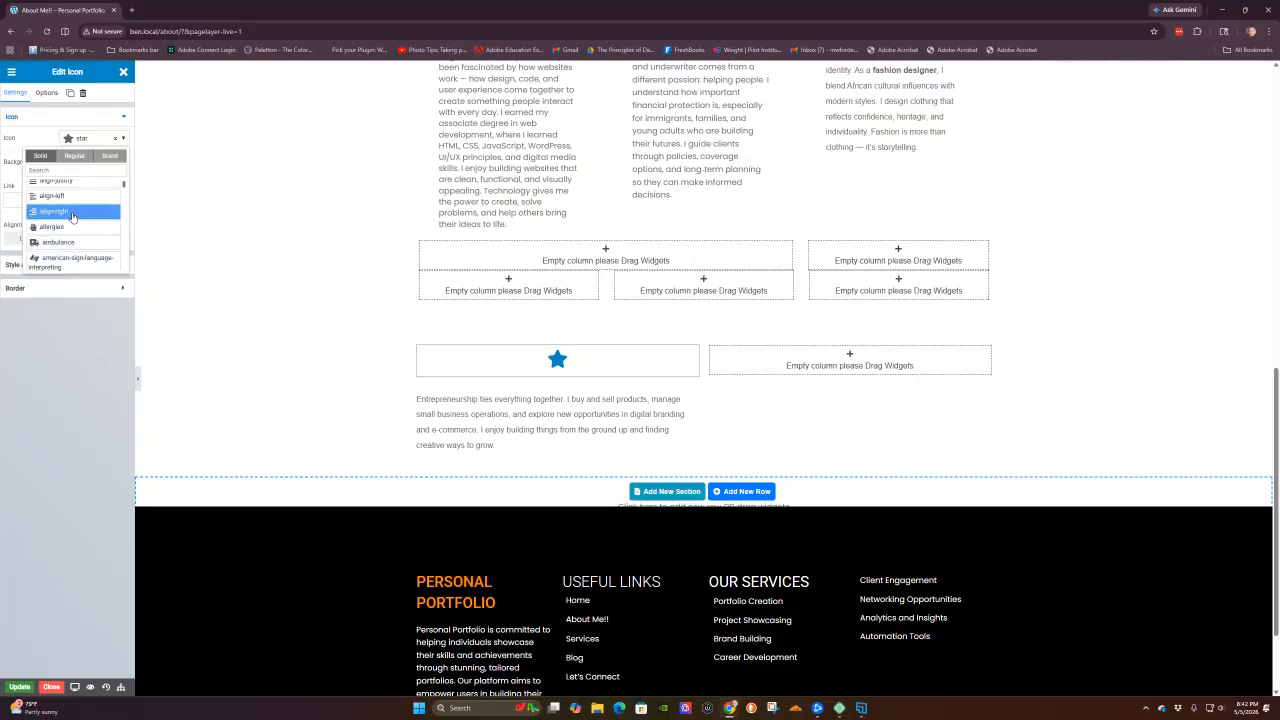
{"action": "scroll", "coordinate": [69, 240], "scroll_direction": "down", "scroll_amount": 3}
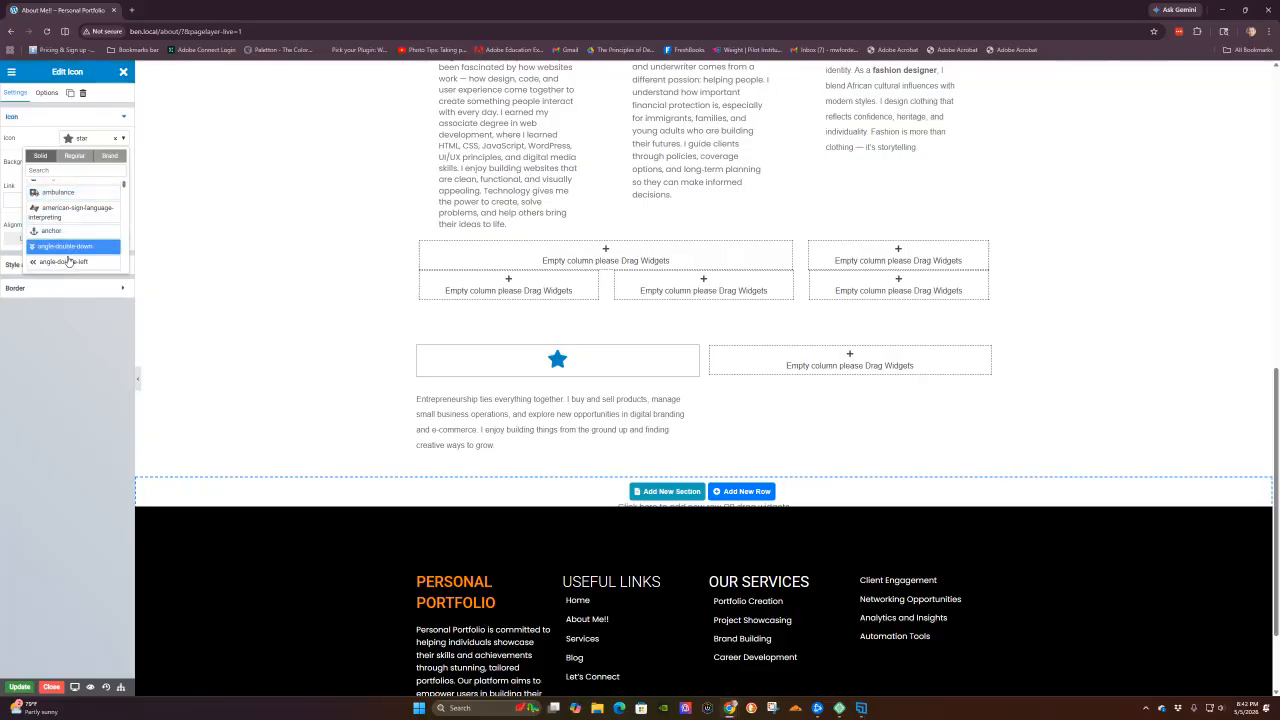
{"action": "scroll", "coordinate": [70, 255], "scroll_direction": "down", "scroll_amount": 5}
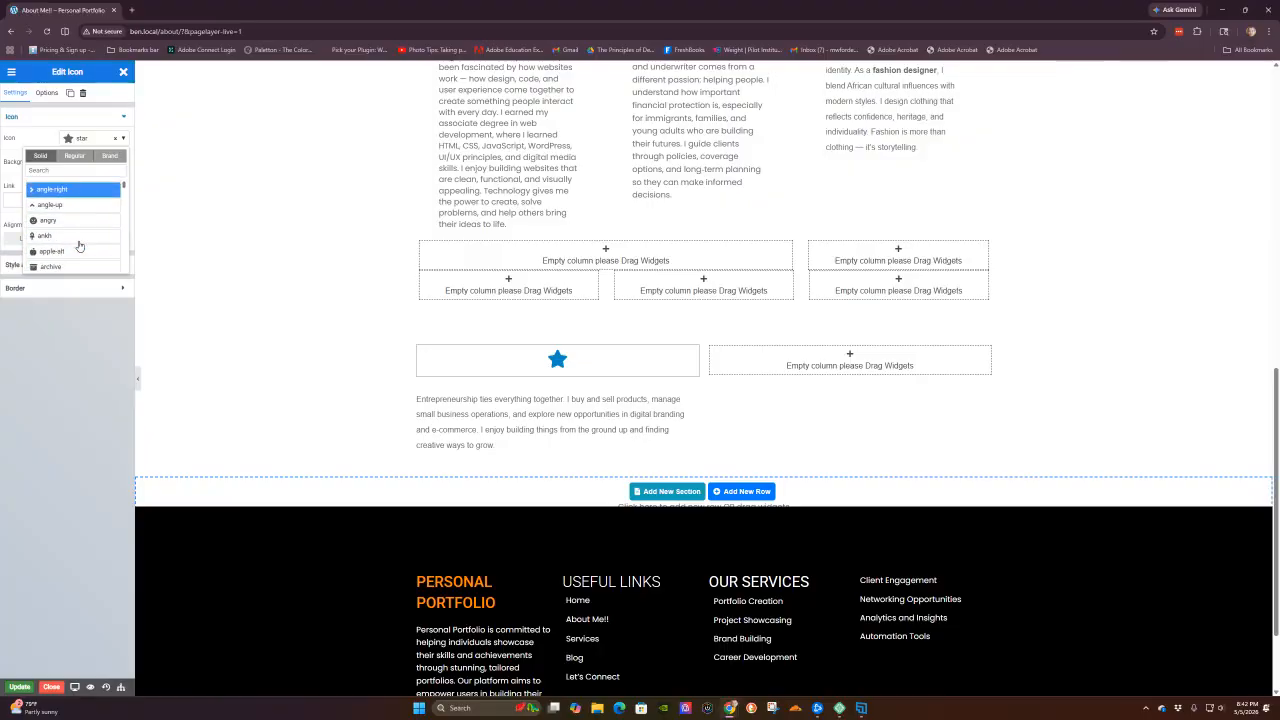
{"action": "scroll", "coordinate": [80, 245], "scroll_direction": "down", "scroll_amount": 5}
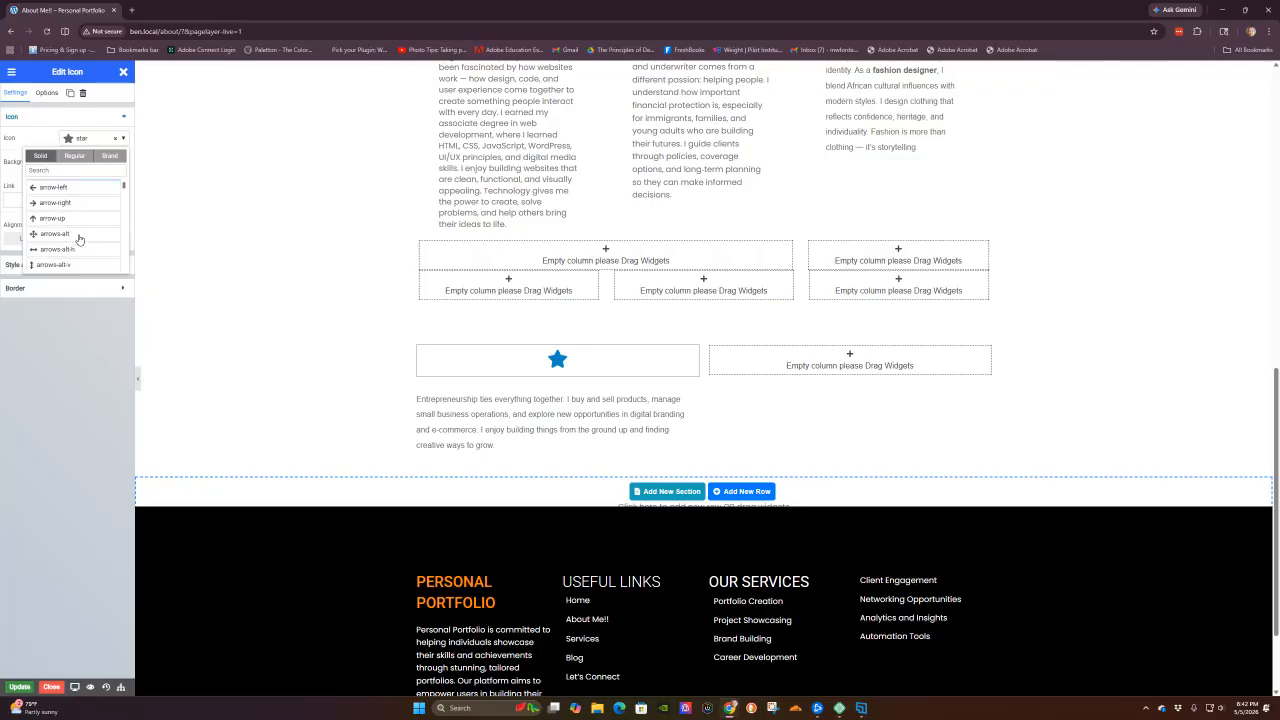
{"action": "left_click", "coordinate": [272, 215]}
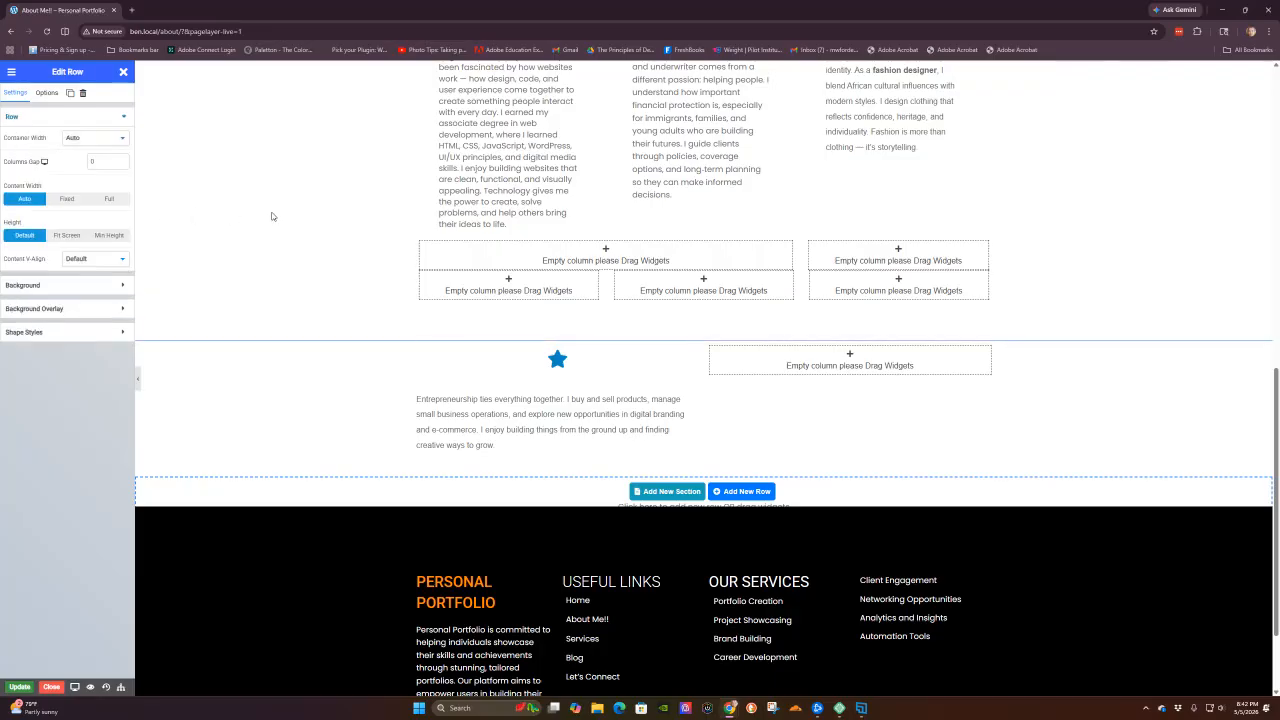
{"action": "left_click", "coordinate": [110, 138]}
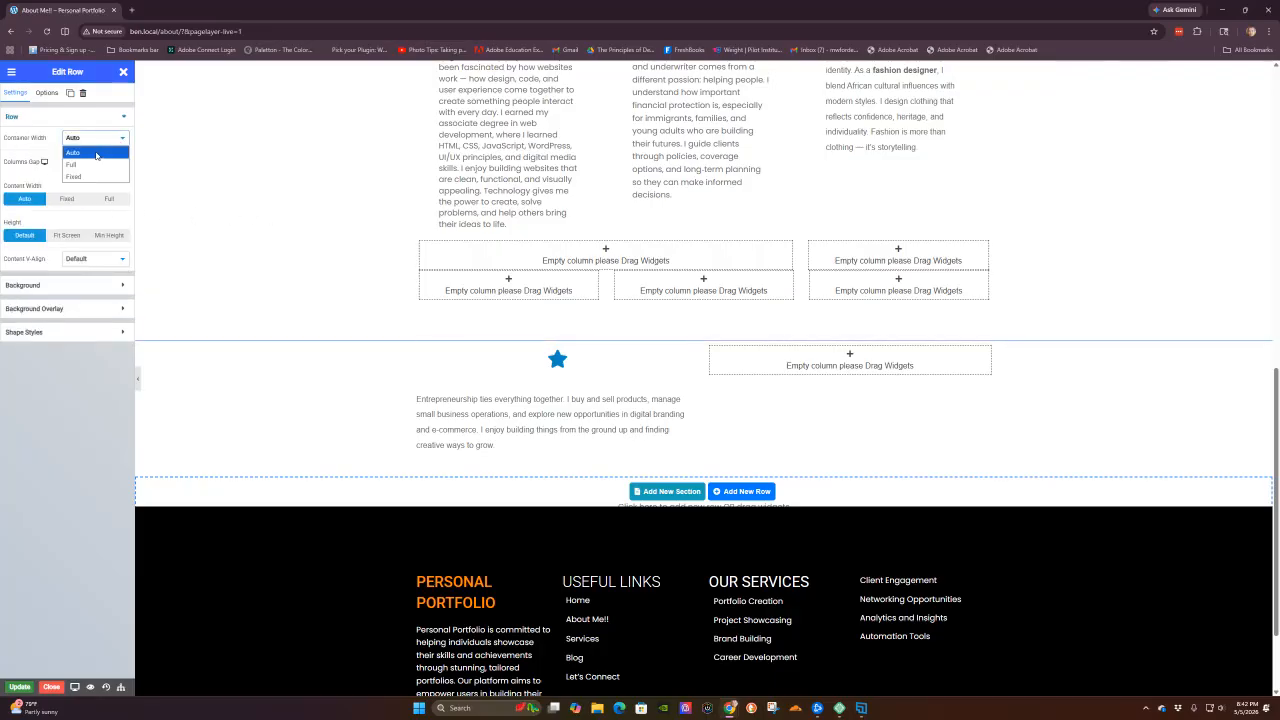
{"action": "left_click", "coordinate": [95, 258]}
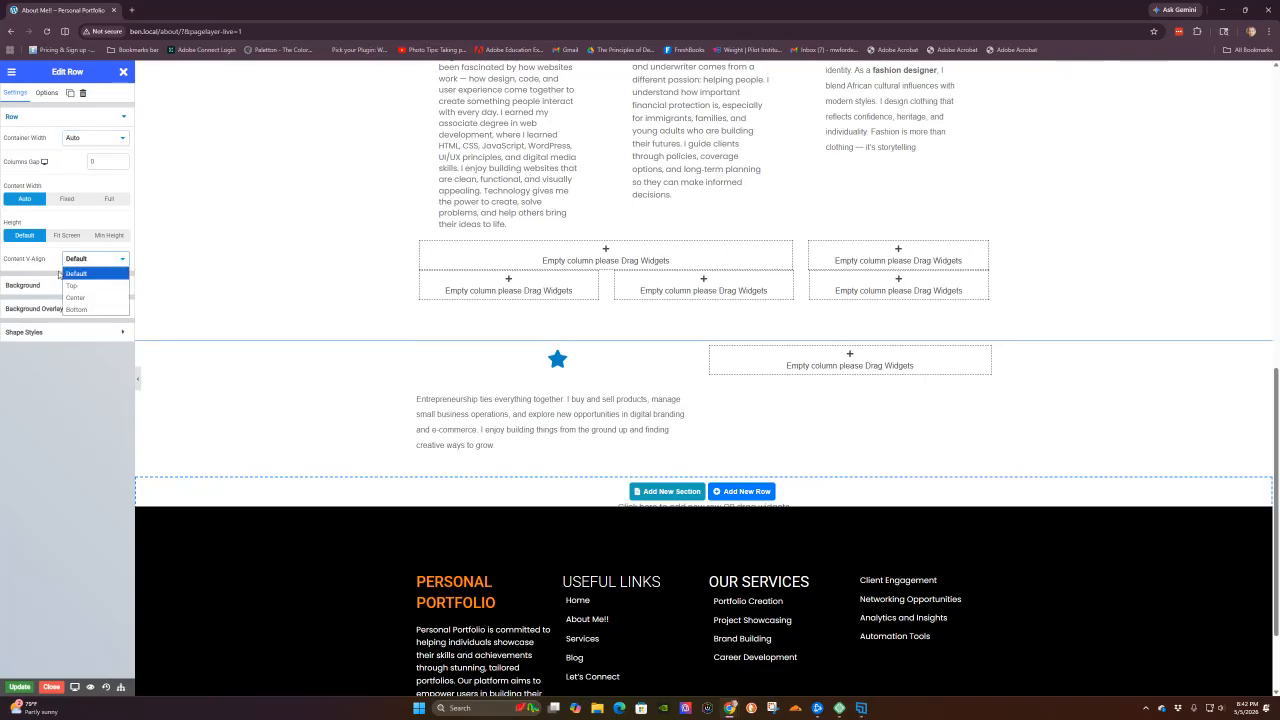
{"action": "left_click", "coordinate": [40, 289]}
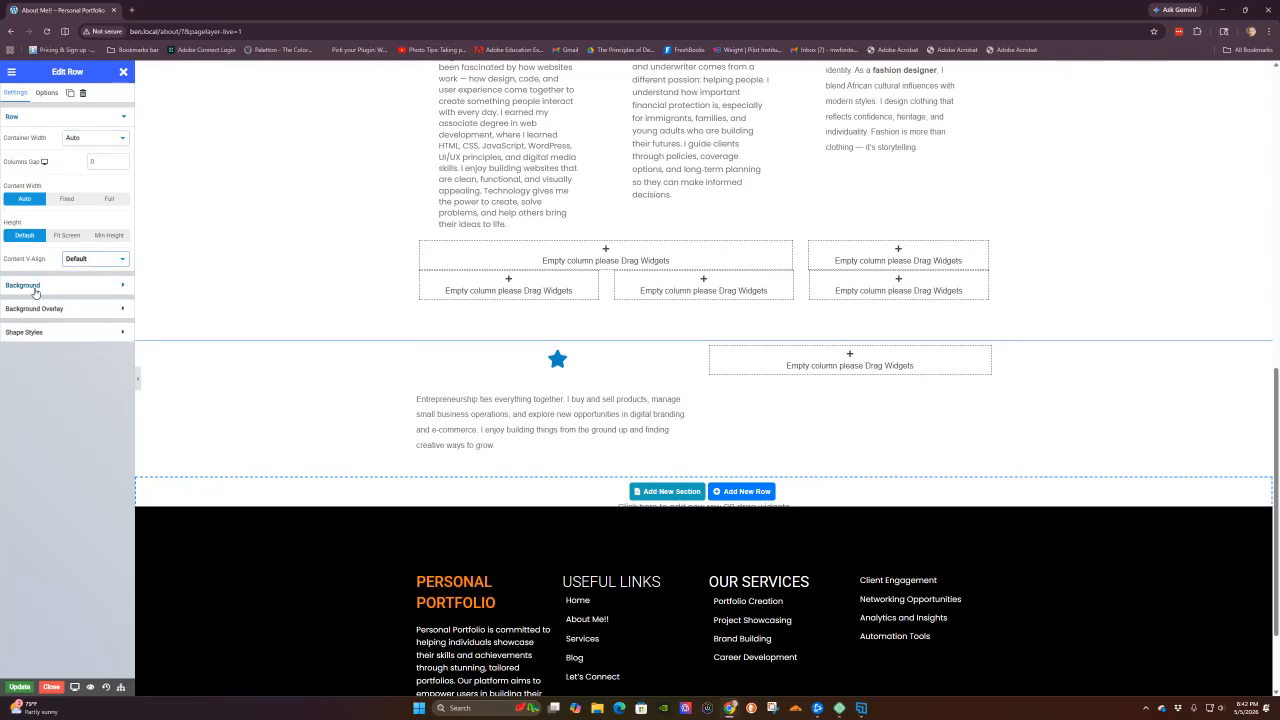
- Add a Rich Text widget to the row's empty second column with the summary beginning "I am 29 years old, driven, and constantly learning."
{"action": "left_click", "coordinate": [850, 355]}
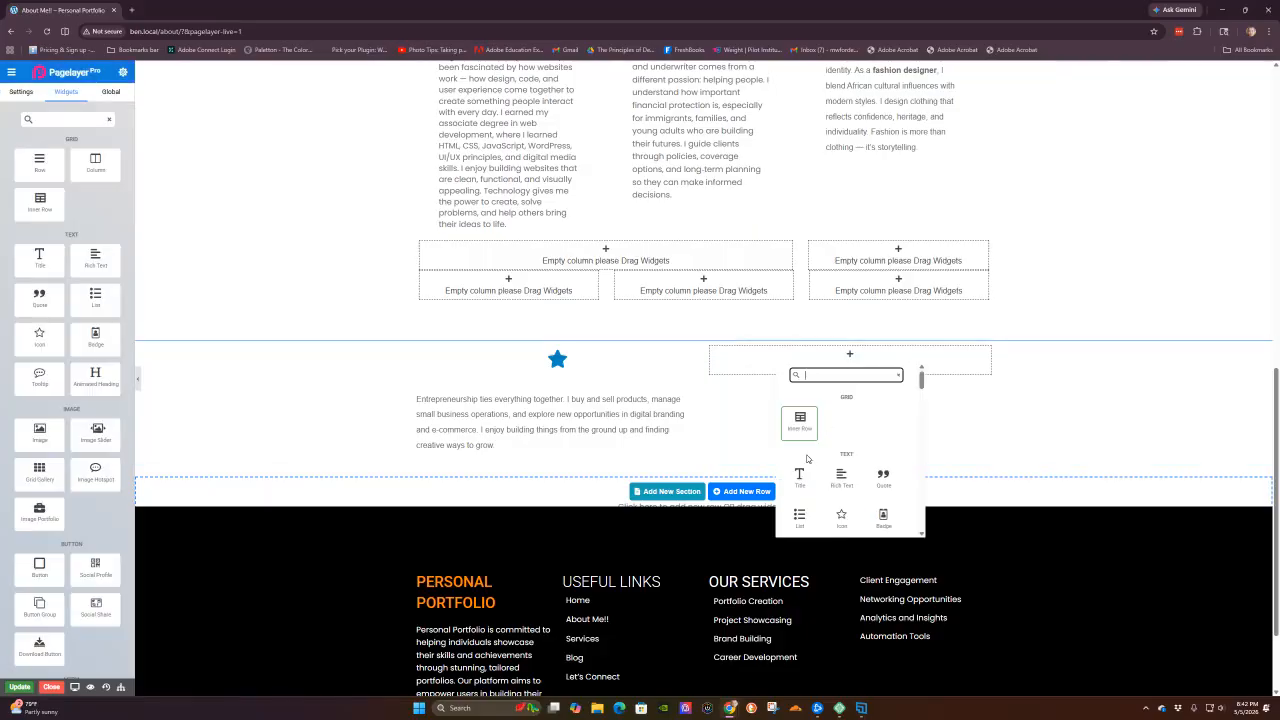
{"action": "left_click", "coordinate": [840, 478]}
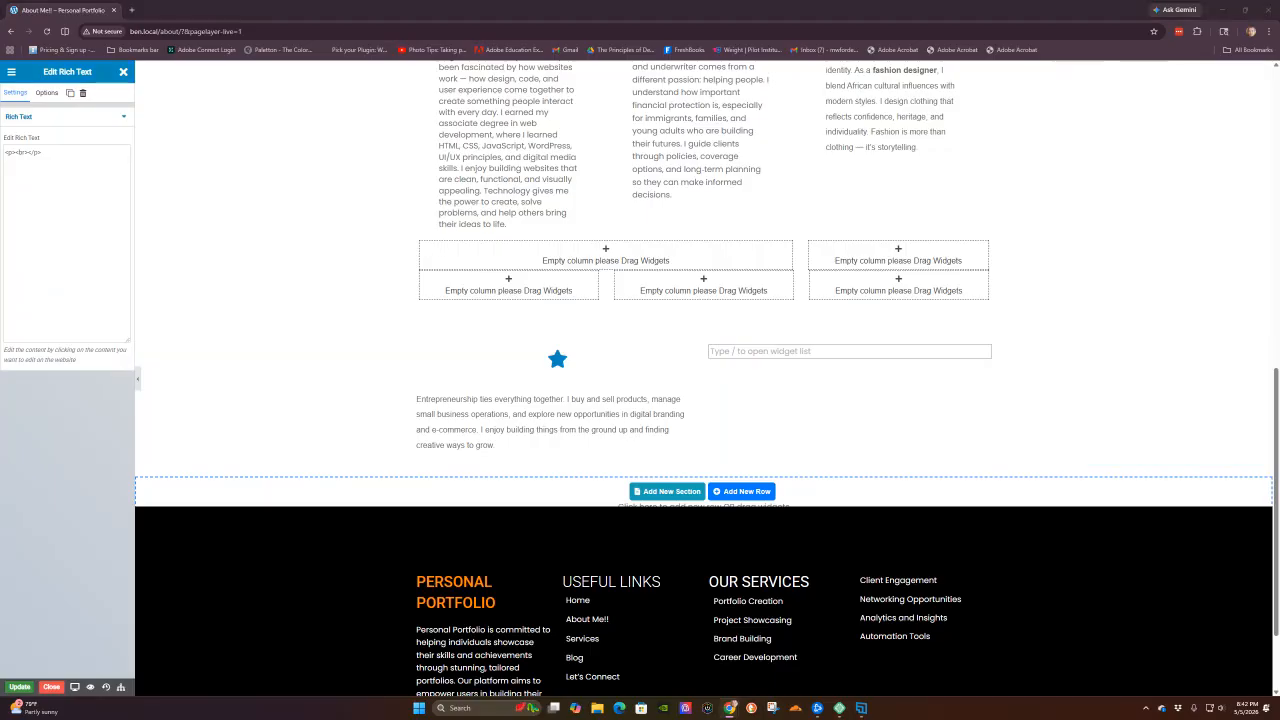
{"action": "left_click", "coordinate": [793, 348]}
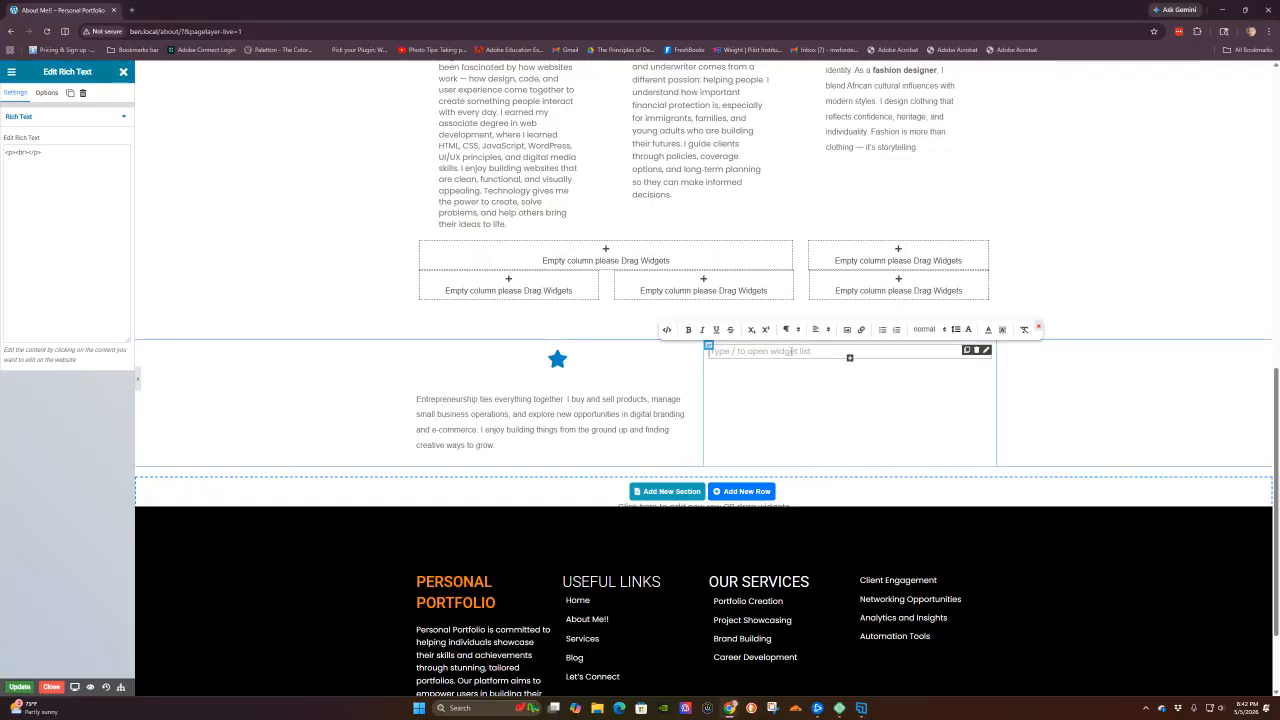
{"action": "type", "text": "I am 29 years old, driven, and constantly learning. My life in the U.S. has taught me discipline, adaptability, and the importance of believing in your own potential. This website is a reflection of"}
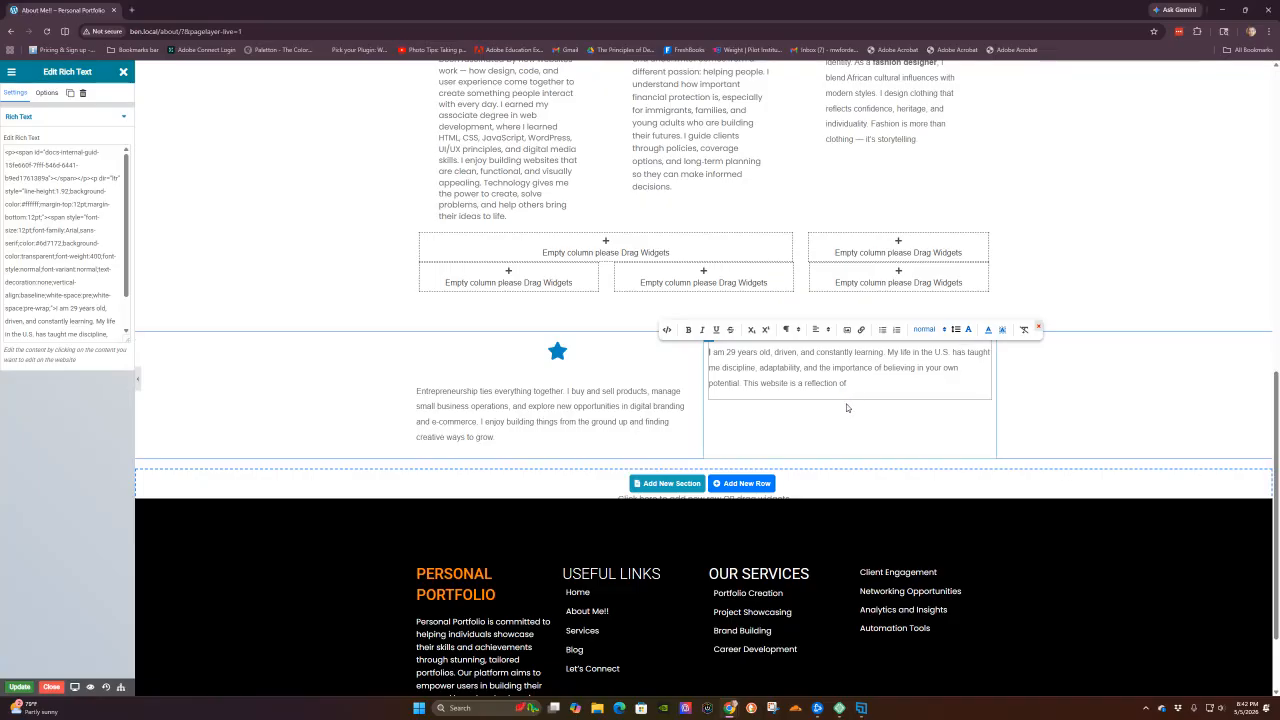
- Set the star icon's animation to Fade In
{"action": "left_click", "coordinate": [557, 353]}
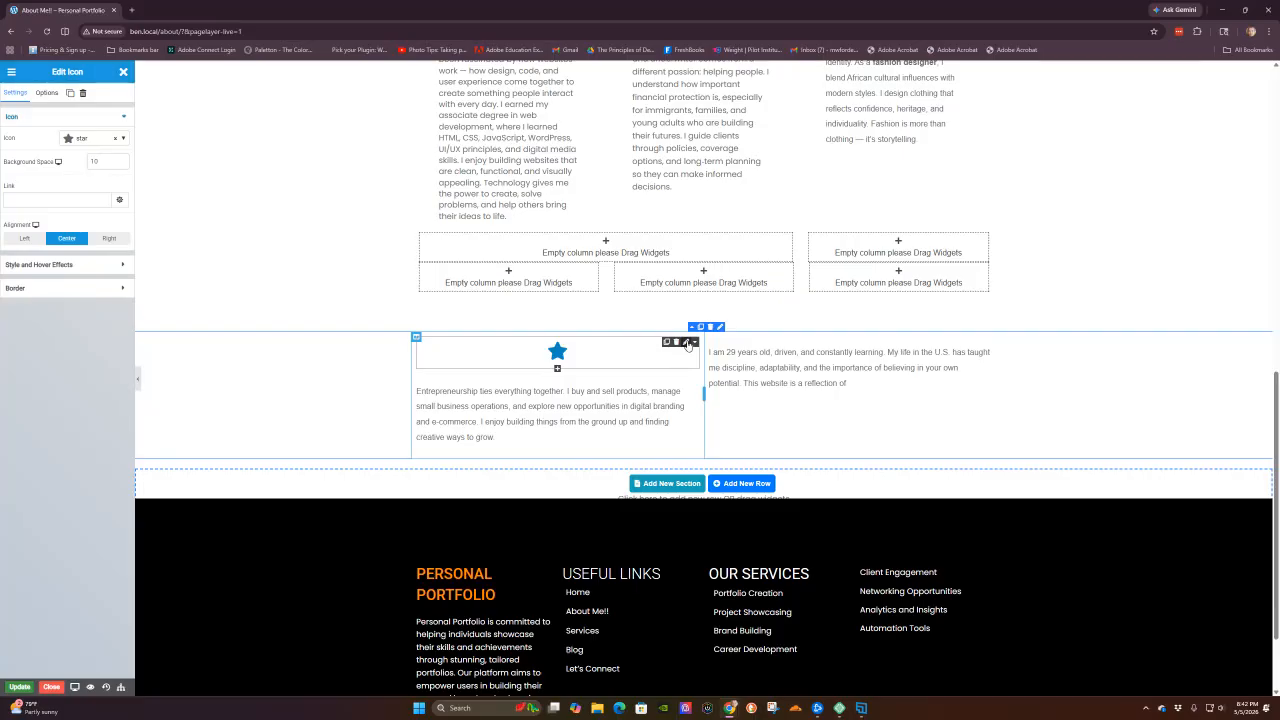
{"action": "left_click", "coordinate": [45, 93]}
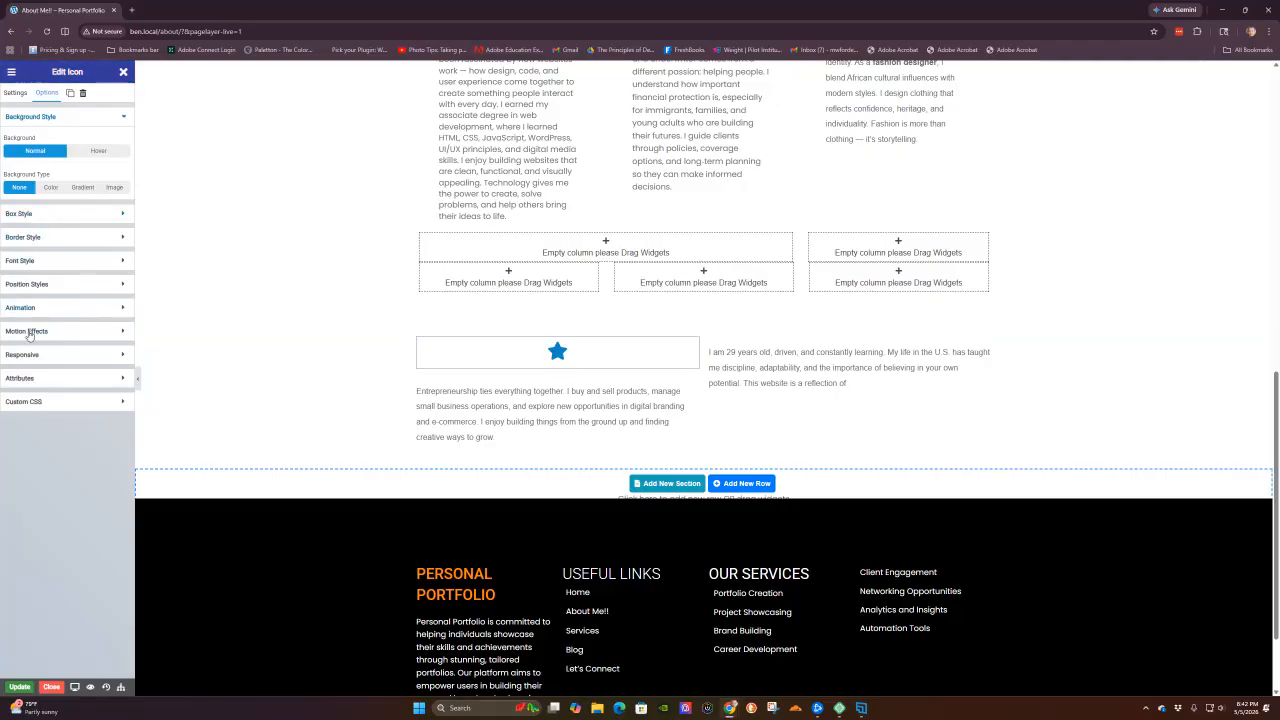
{"action": "left_click", "coordinate": [23, 402]}
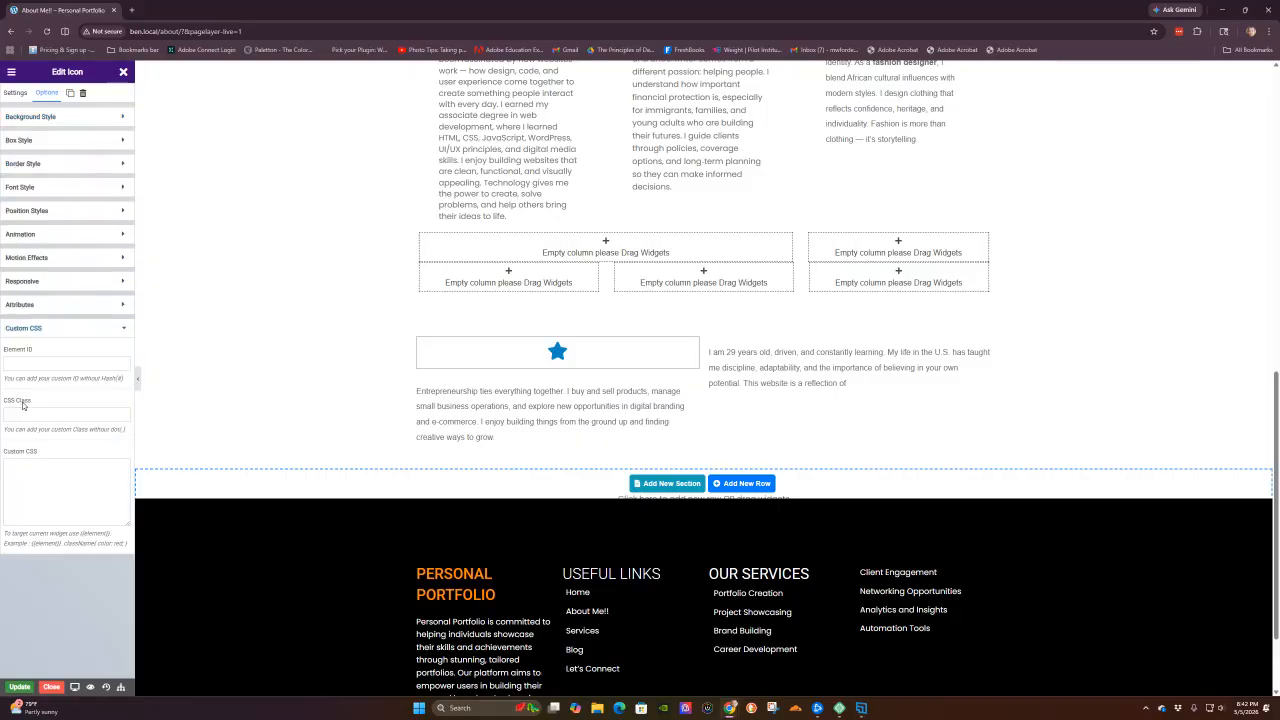
{"action": "left_click", "coordinate": [34, 282]}
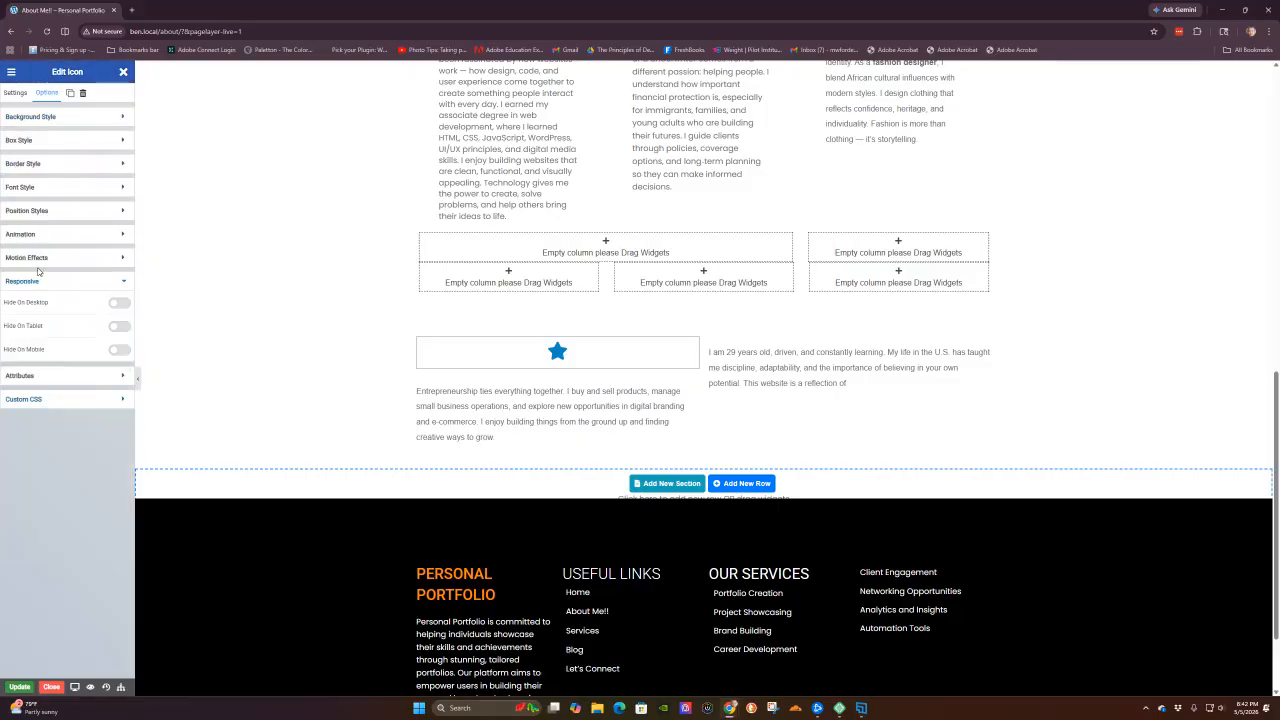
{"action": "left_click", "coordinate": [38, 238]}
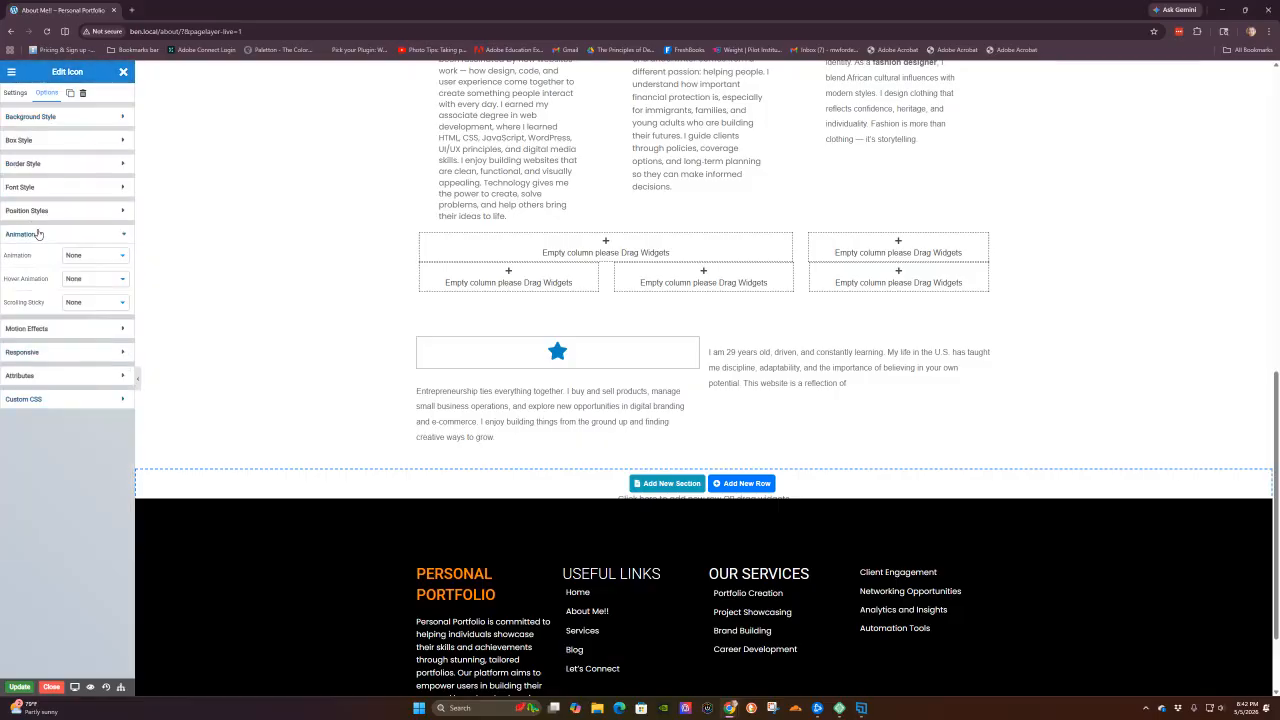
{"action": "left_click", "coordinate": [89, 257]}
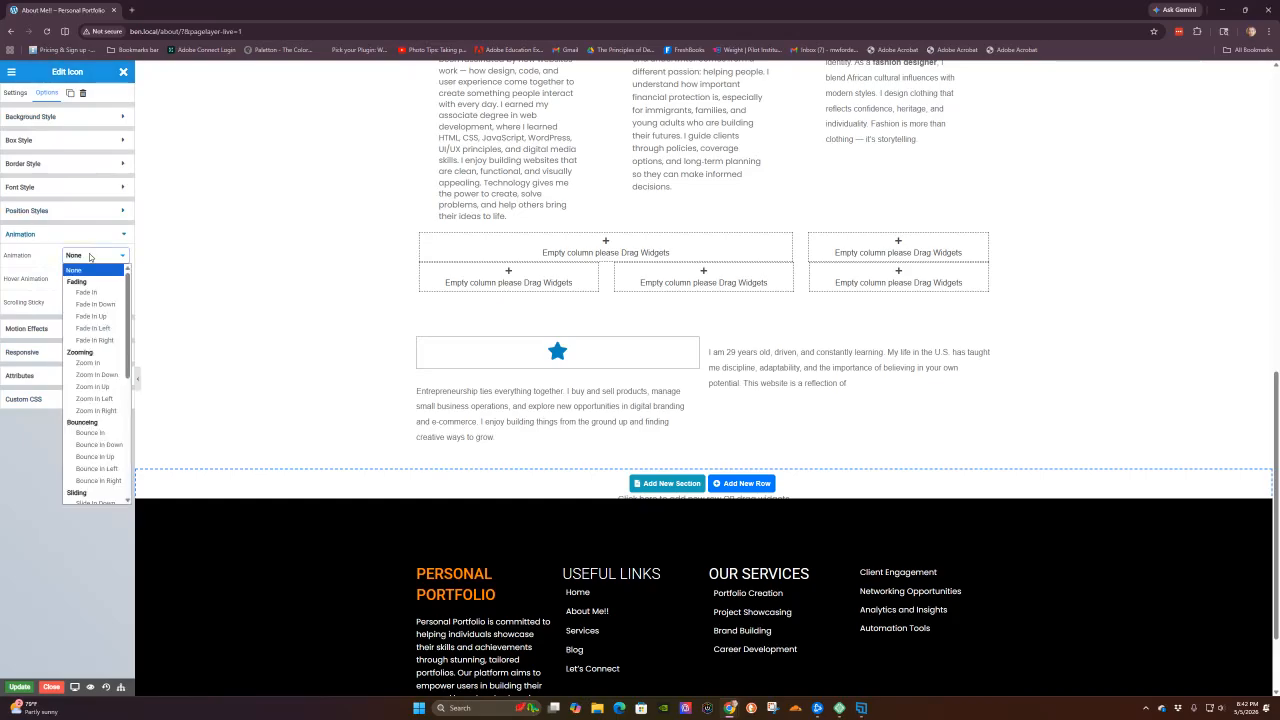
{"action": "left_click", "coordinate": [88, 292]}
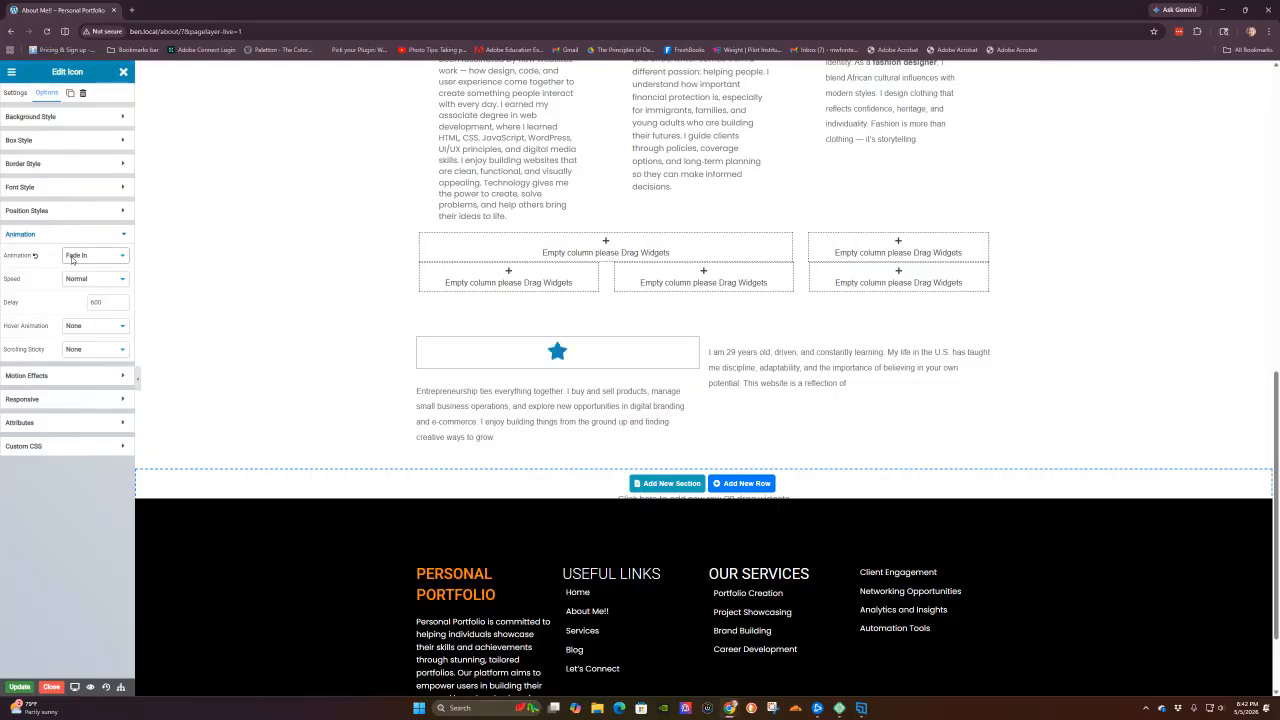
{"action": "left_click", "coordinate": [76, 258]}
{"action": "left_click", "coordinate": [130, 235]}
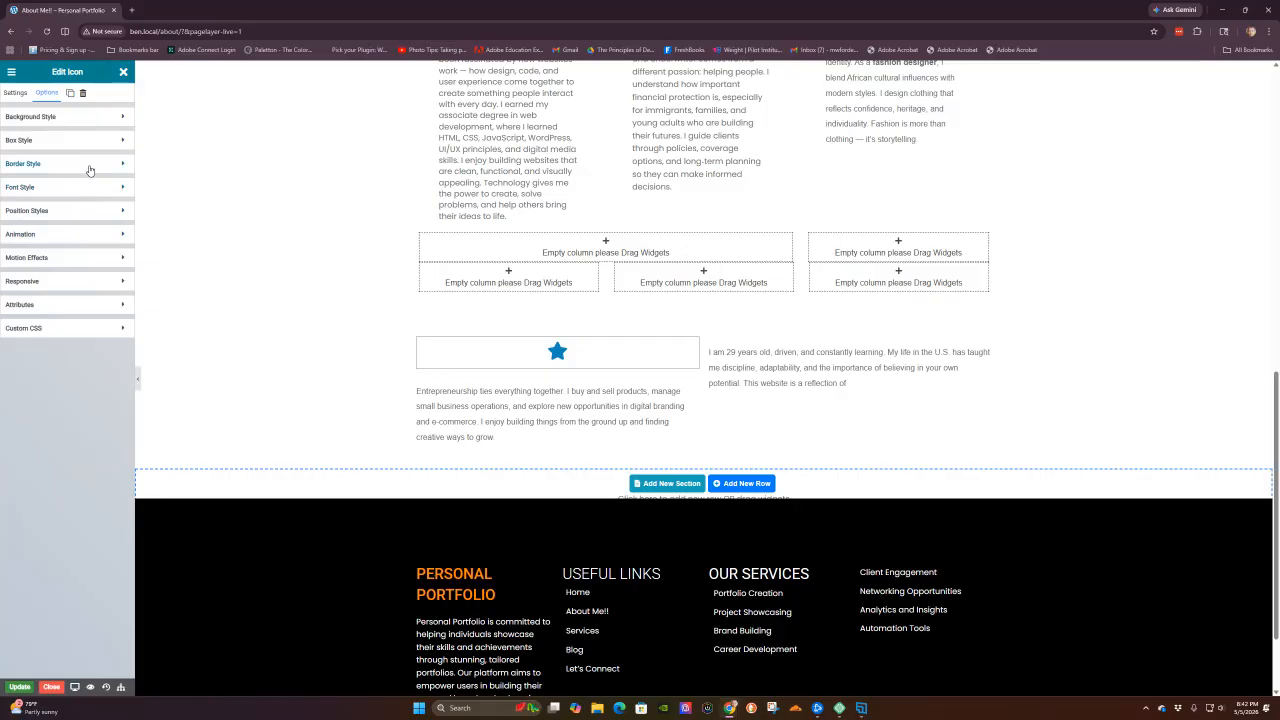
- Review the star icon's background, font and color options, and try left alignment before restoring center alignment
{"action": "left_click", "coordinate": [72, 119]}
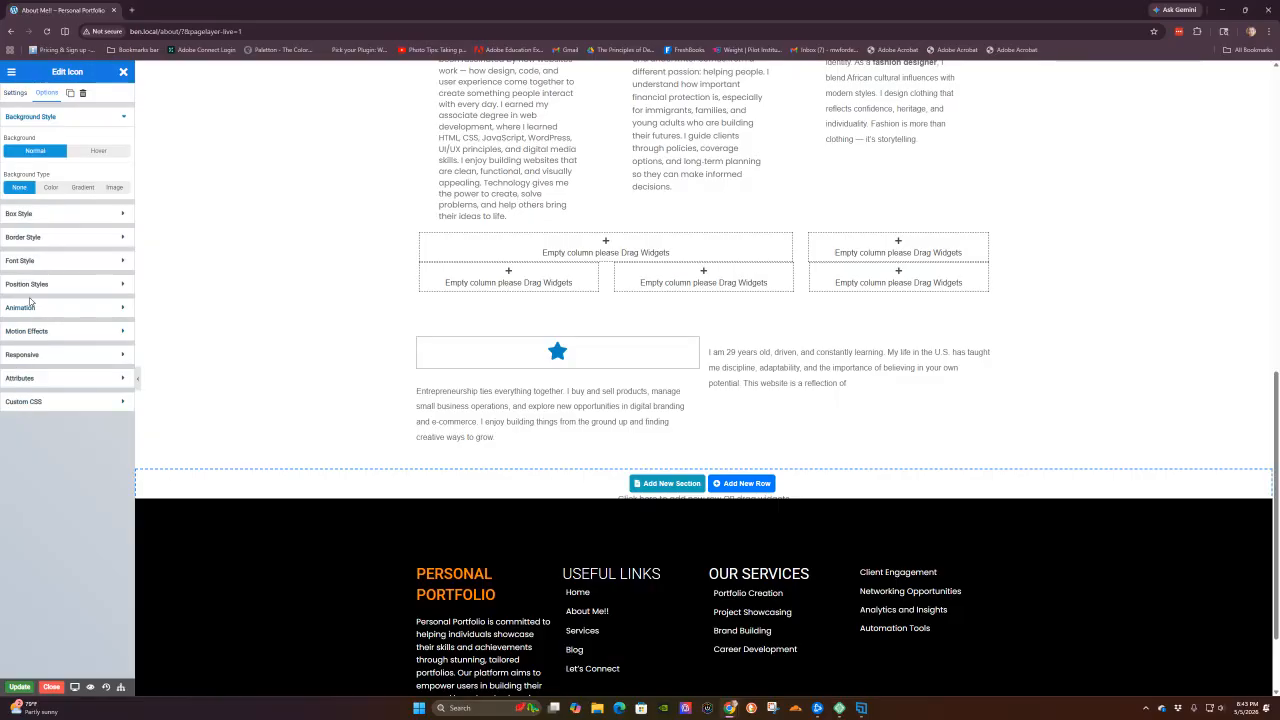
{"action": "left_click", "coordinate": [22, 259]}
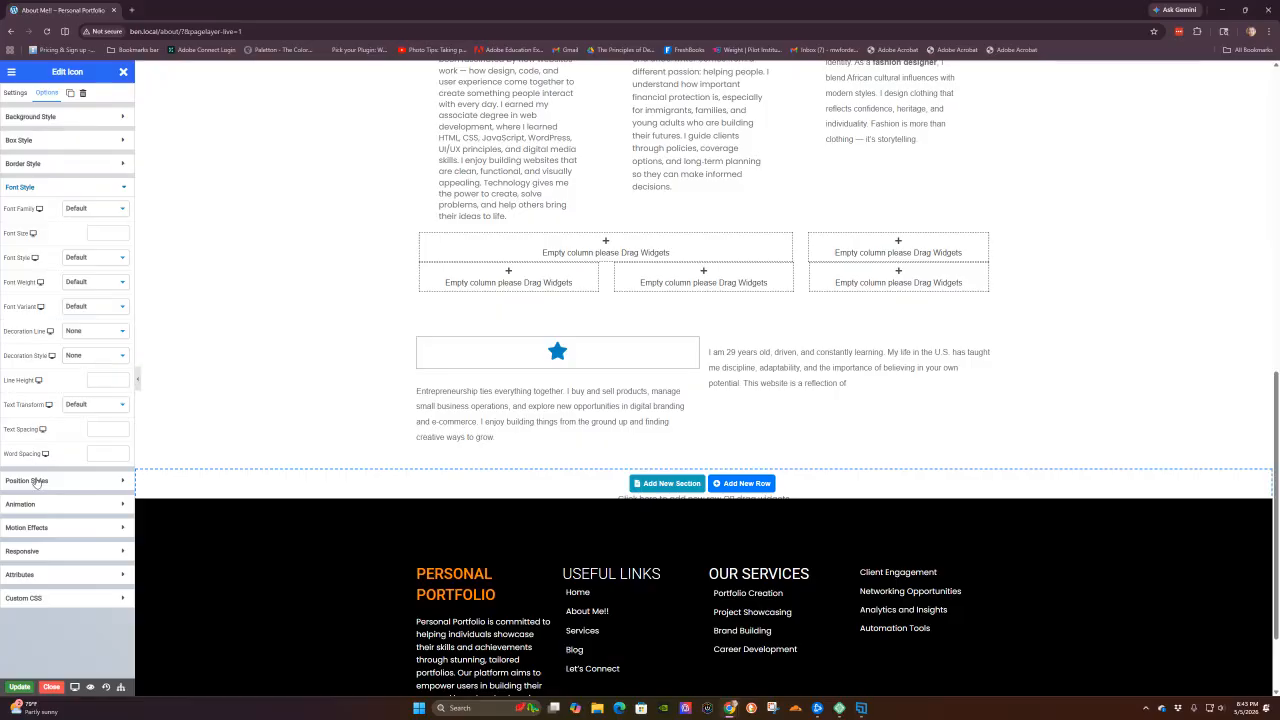
{"action": "left_click", "coordinate": [16, 95]}
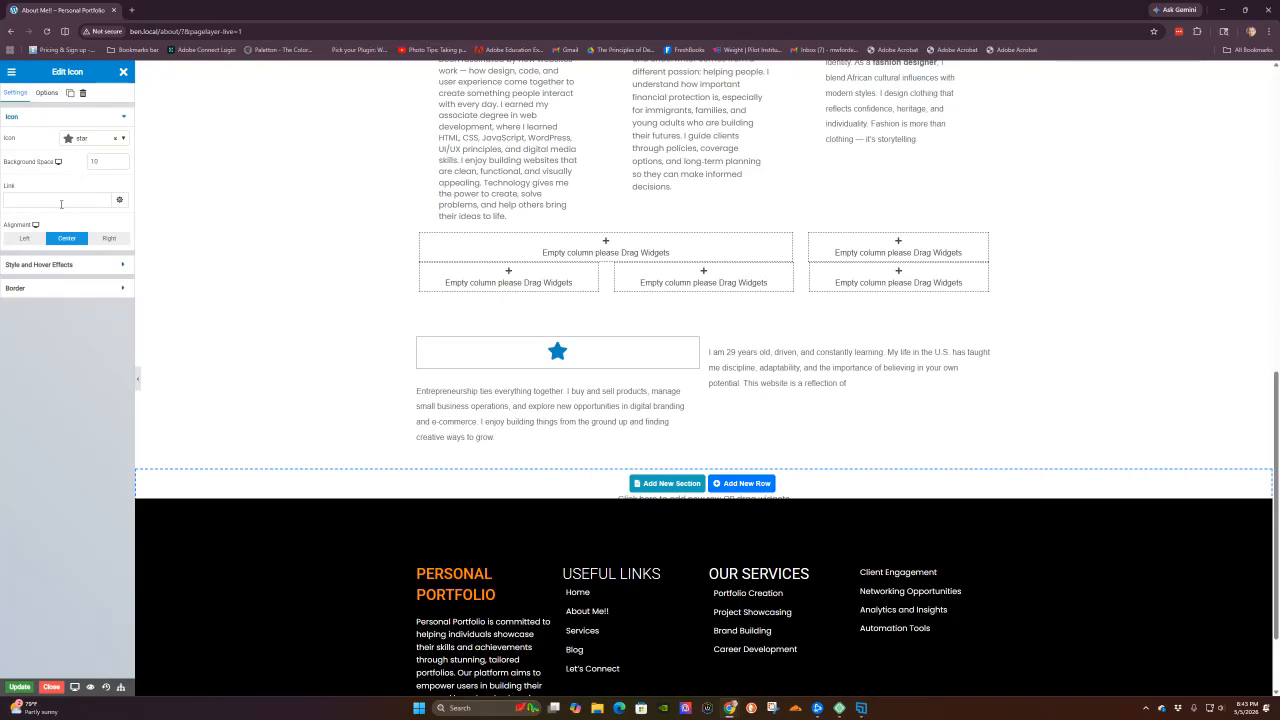
{"action": "left_click", "coordinate": [30, 239]}
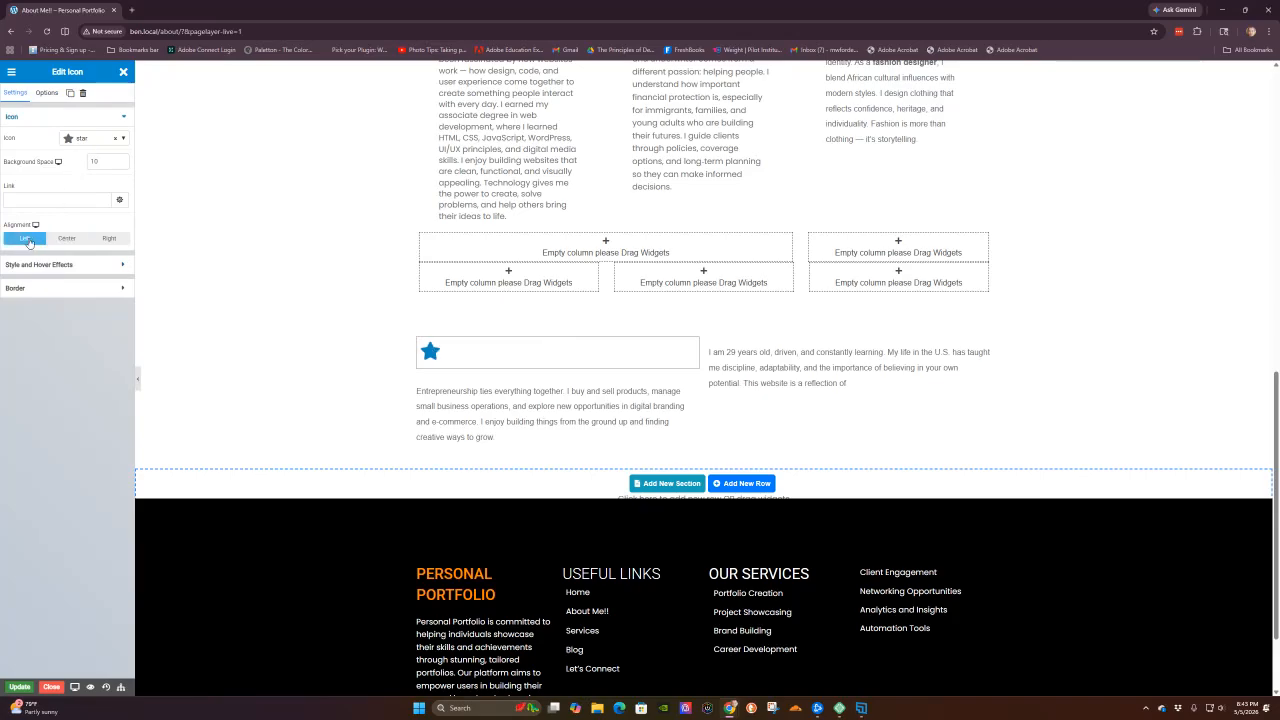
{"action": "left_click", "coordinate": [66, 238]}
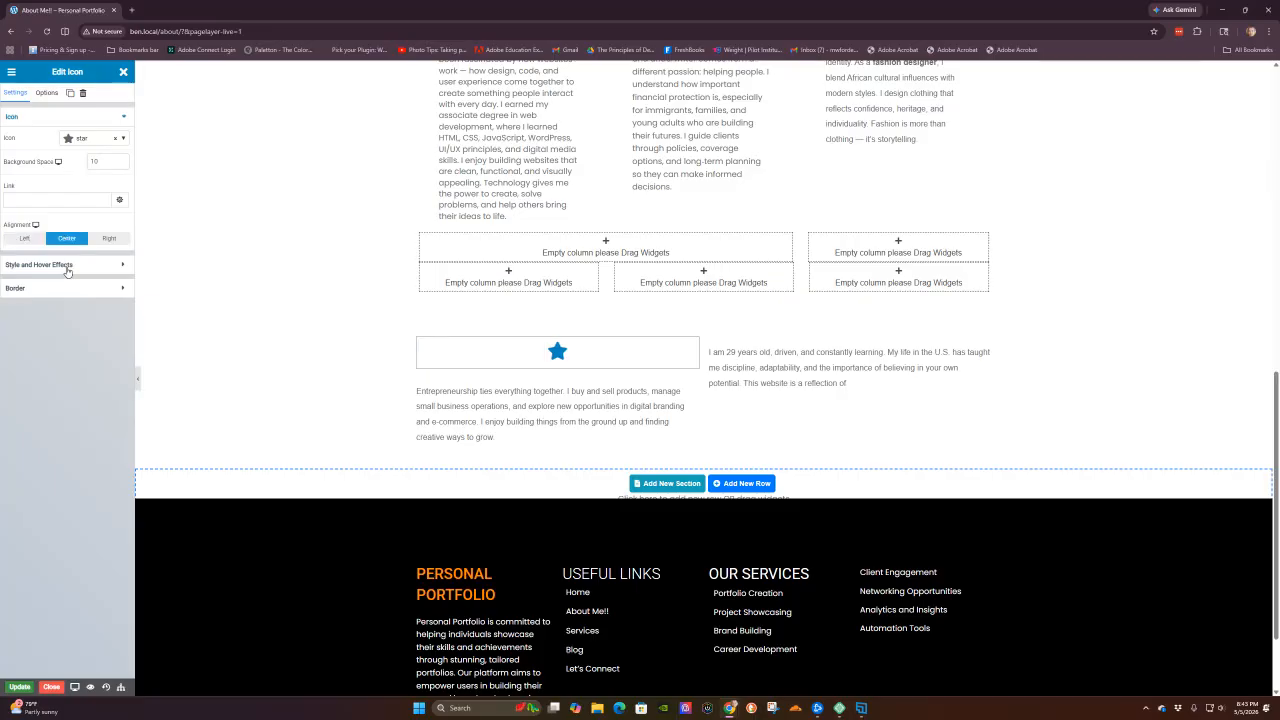
{"action": "left_click", "coordinate": [67, 268]}
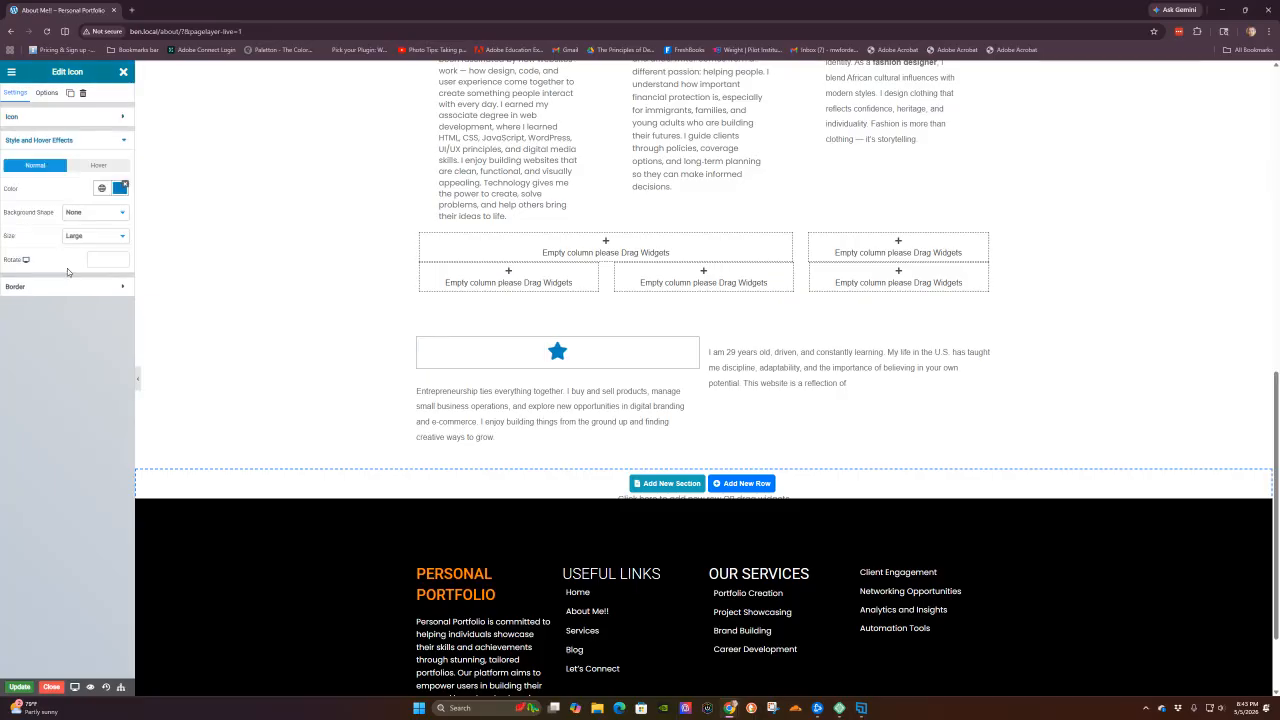
{"action": "left_click", "coordinate": [120, 189]}
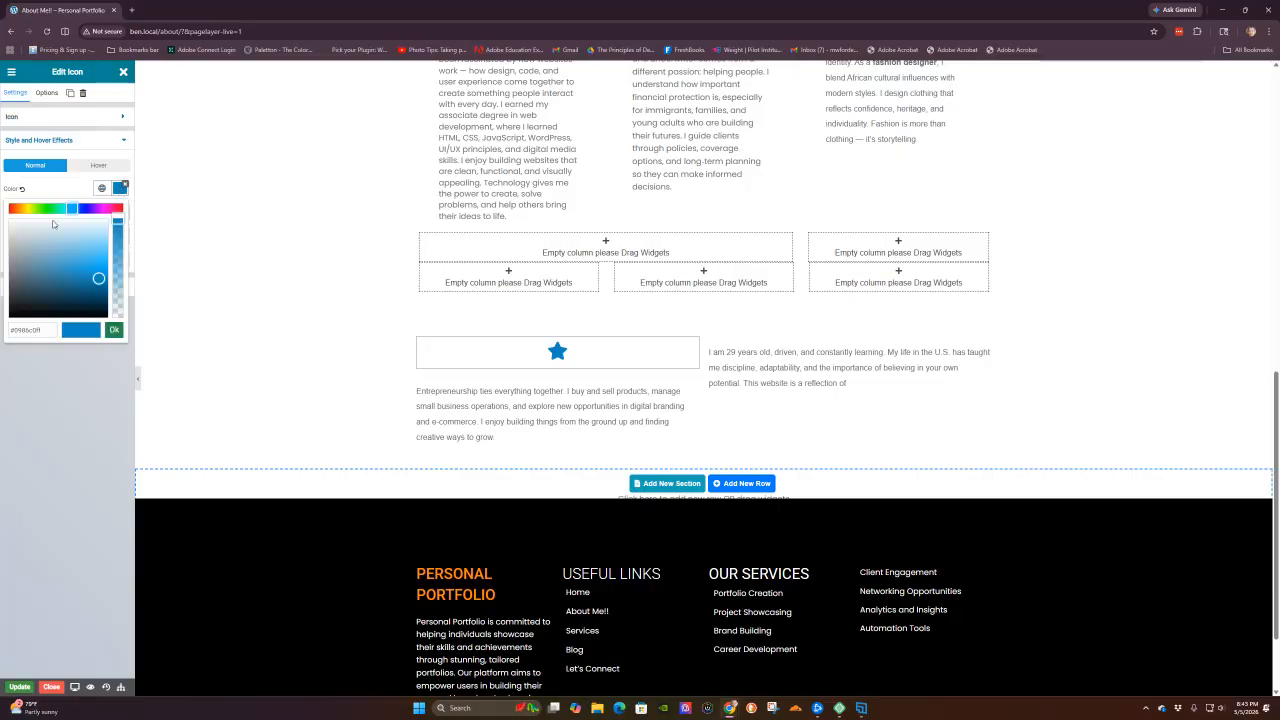
{"action": "scroll", "coordinate": [422, 247], "scroll_direction": "up", "scroll_amount": 2}
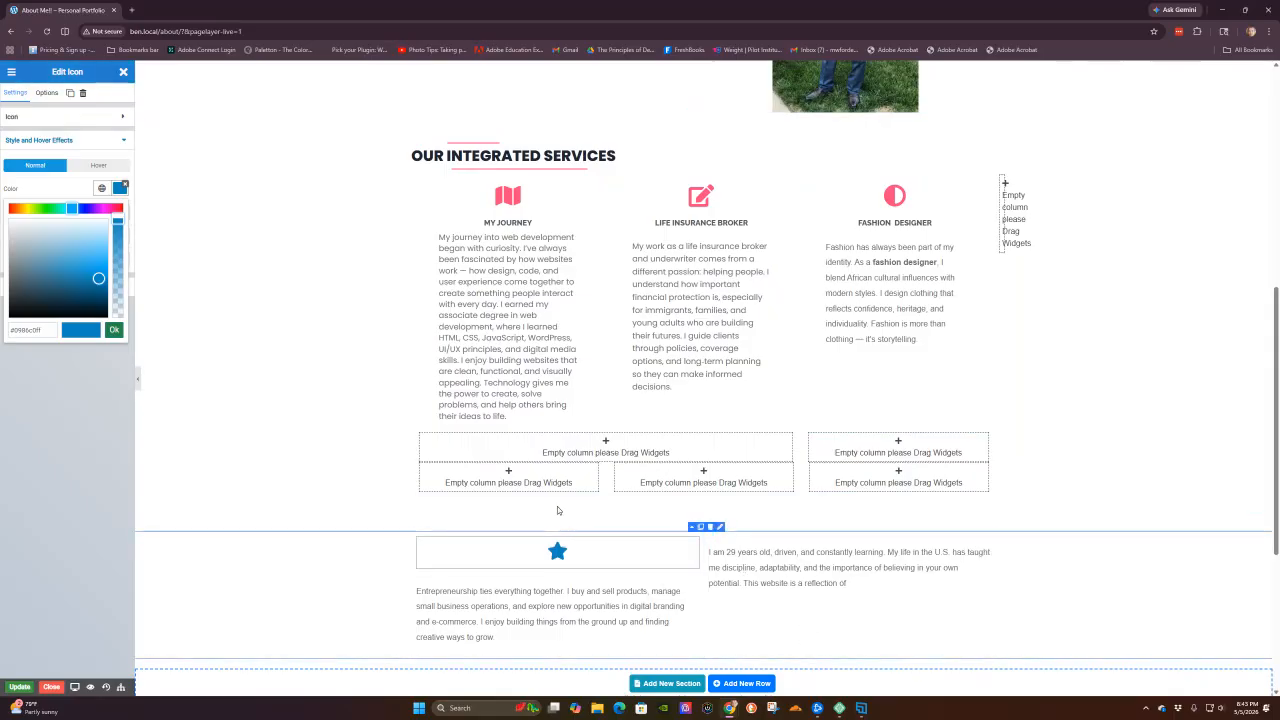
- Save the About Me!! page and close the editor to return to the Pages list
{"action": "left_click", "coordinate": [16, 687]}
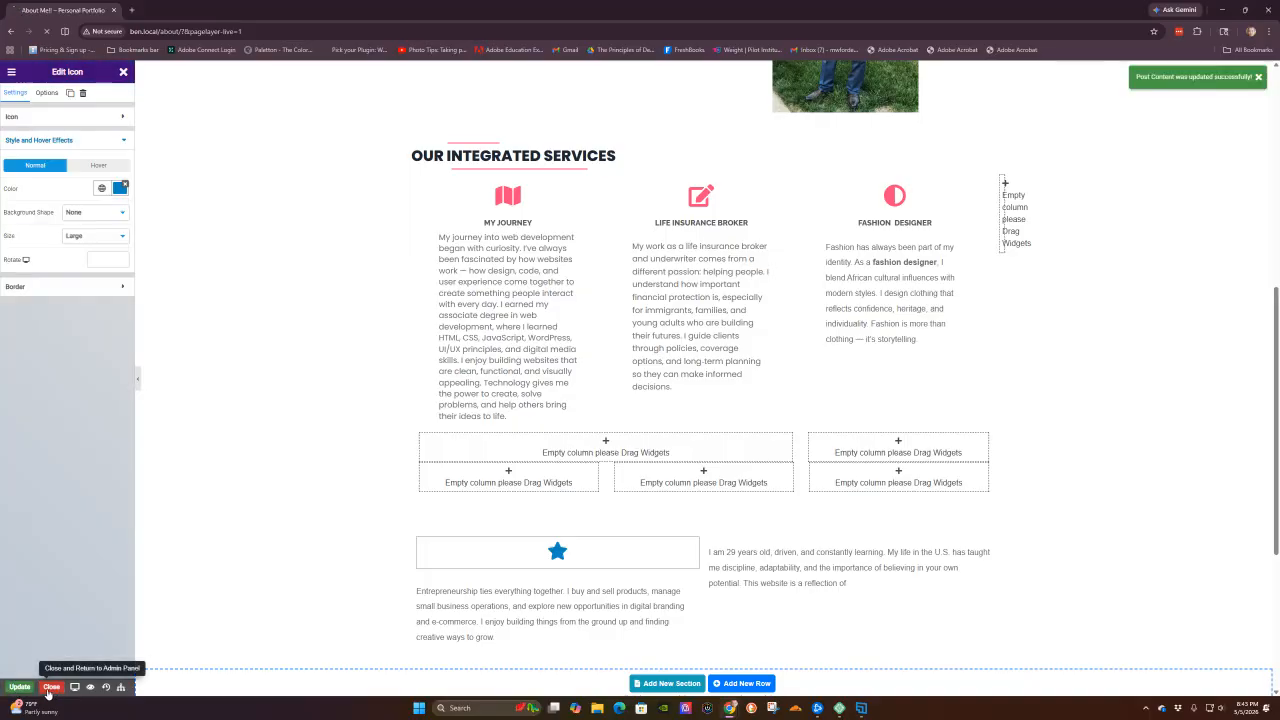
{"action": "left_click", "coordinate": [51, 687]}
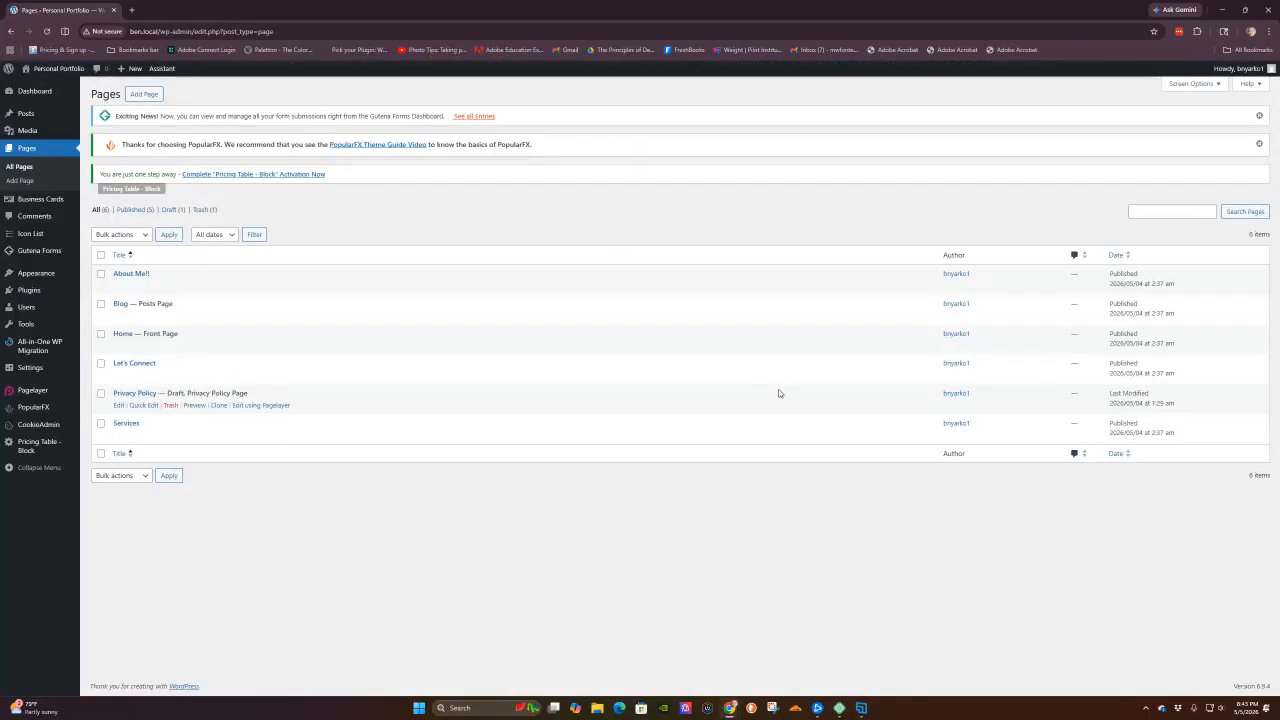